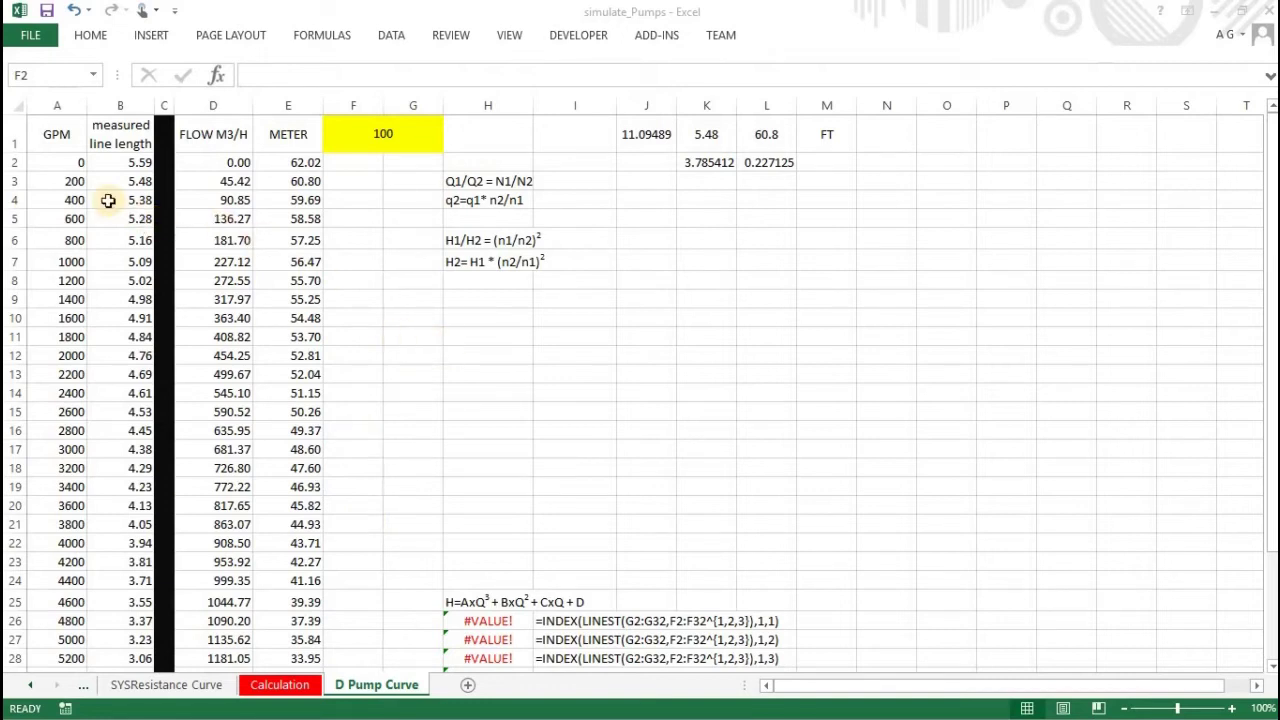
Examine the GPM, measured line length, flow and meter columns, the yellow value in F1, and the empty columns F and G.
drag(72, 181, 54, 338)
drag(53, 374, 51, 432)
drag(51, 450, 71, 158)
click(52, 486)
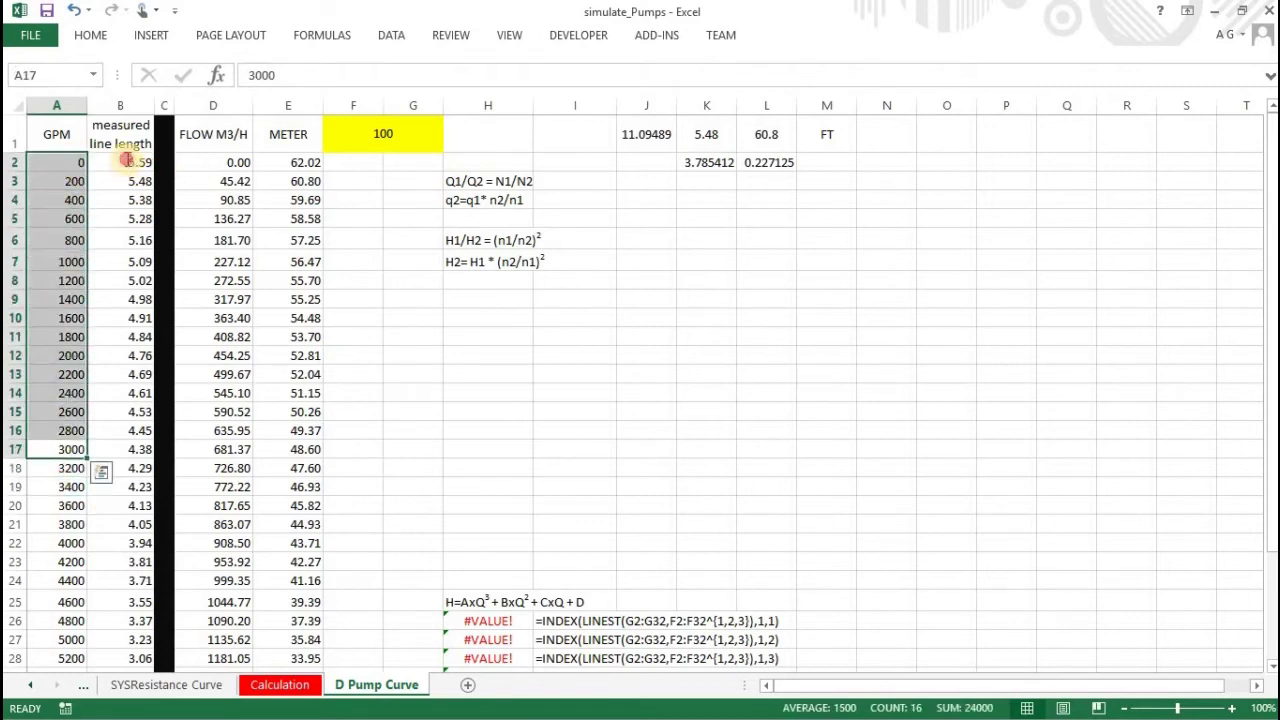
double_click(126, 160)
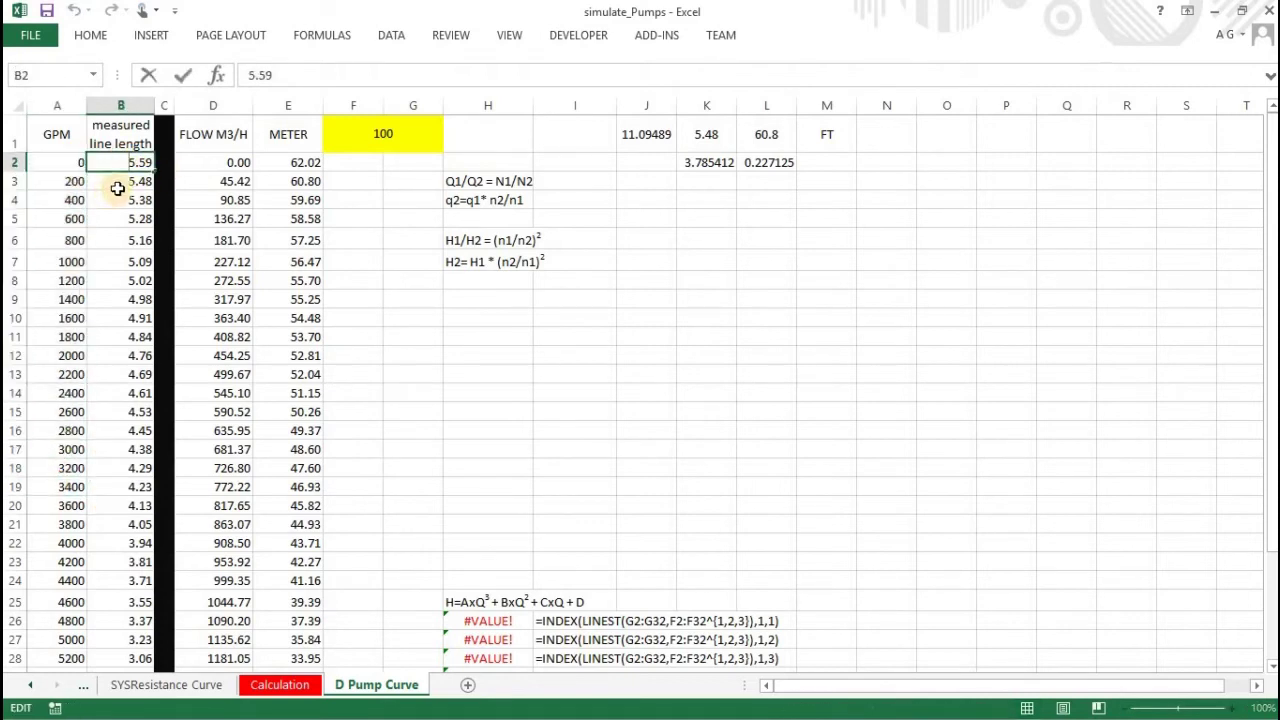
key(Return)
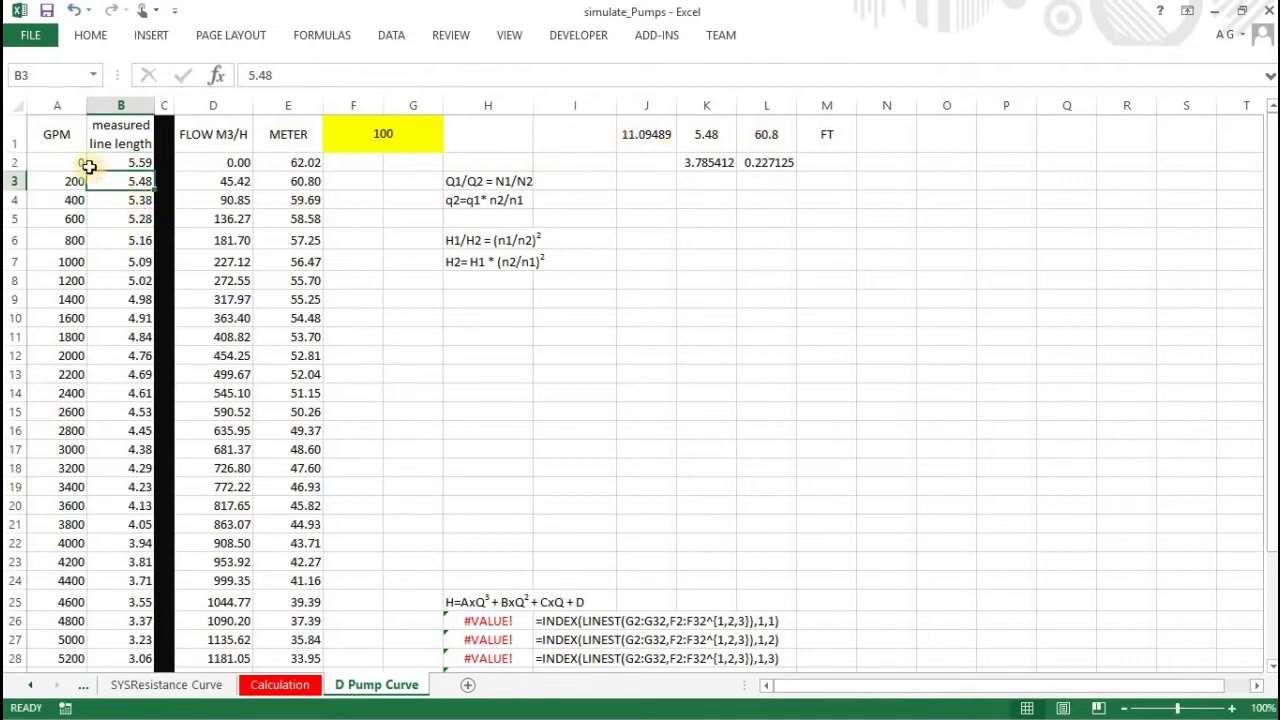
click(211, 137)
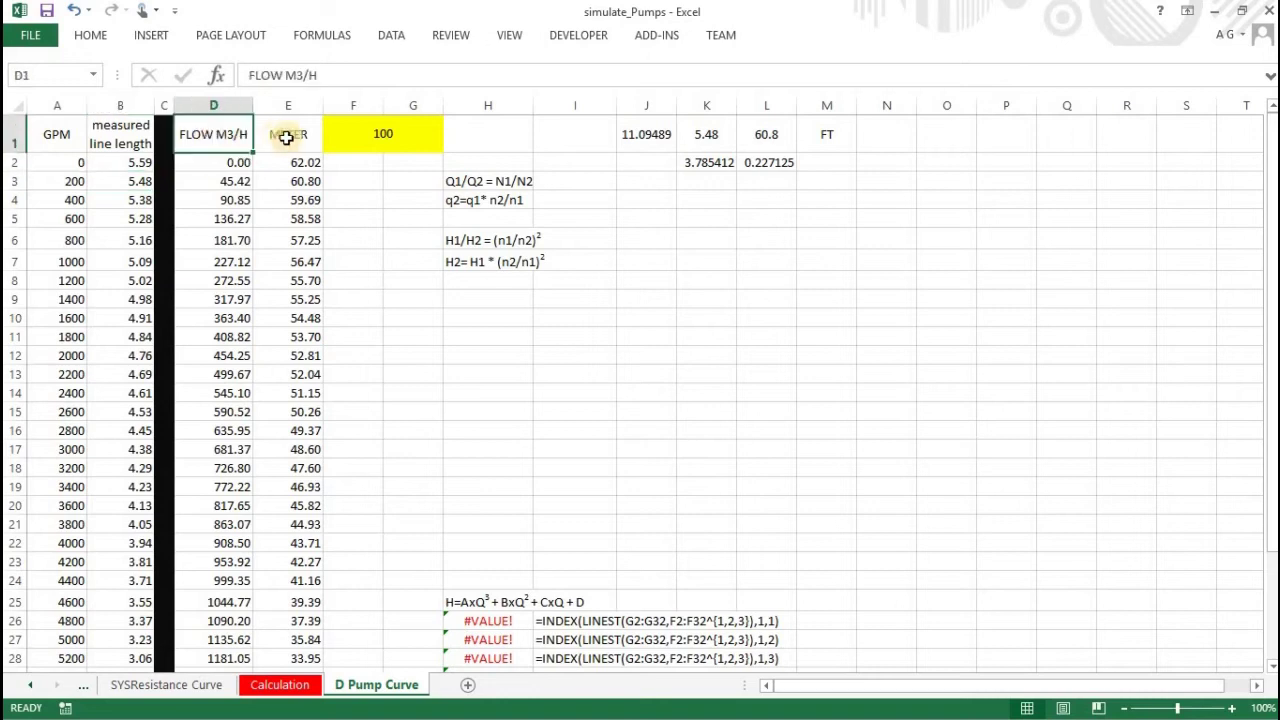
double_click(292, 134)
click(216, 138)
click(236, 201)
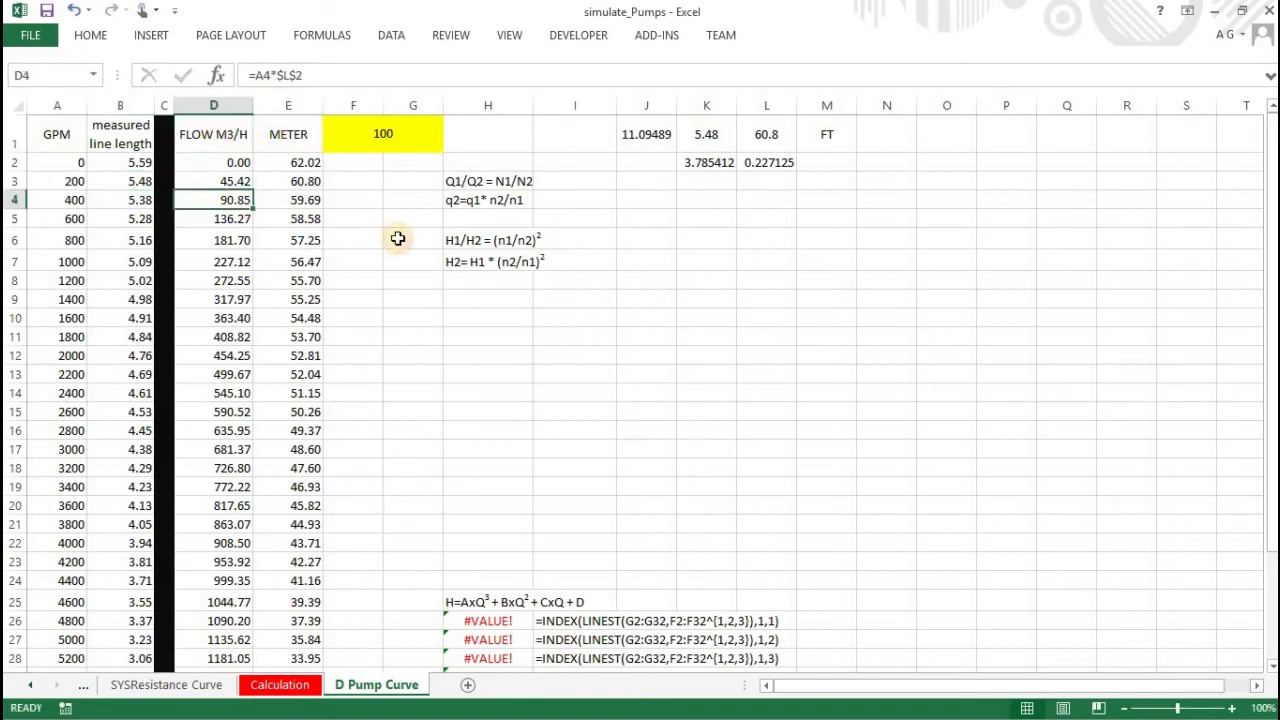
click(391, 132)
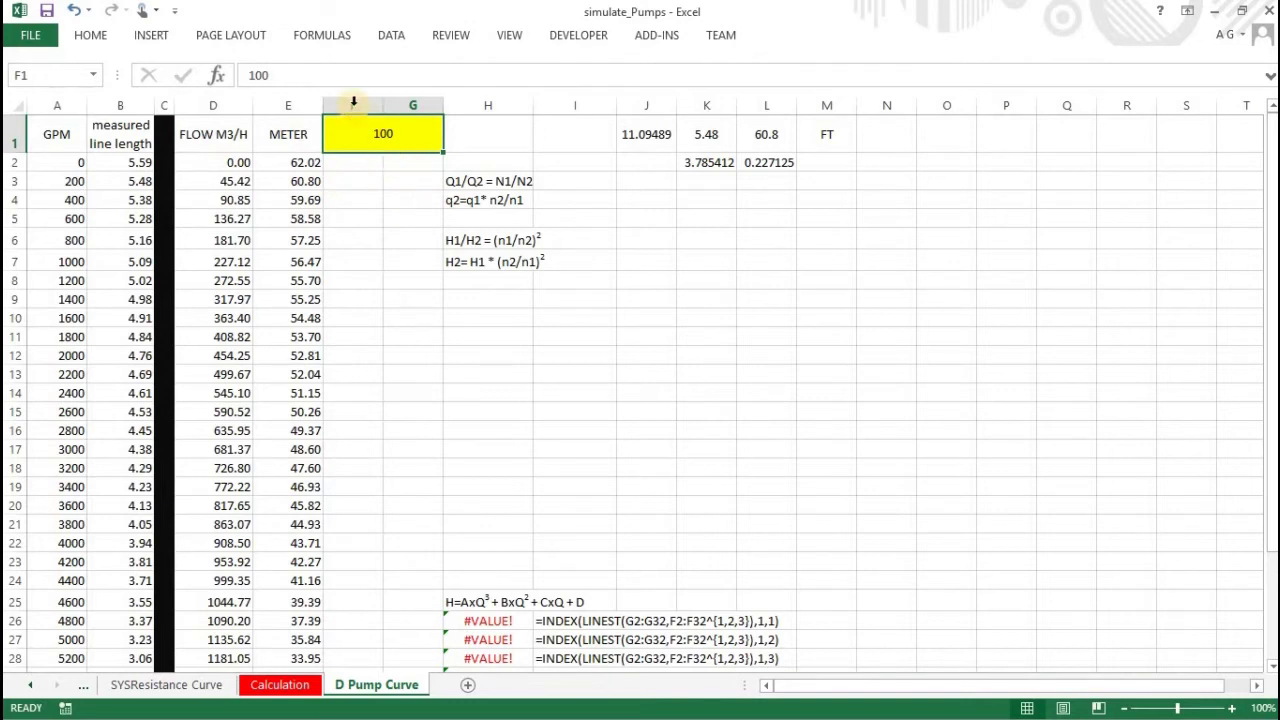
drag(352, 104, 379, 150)
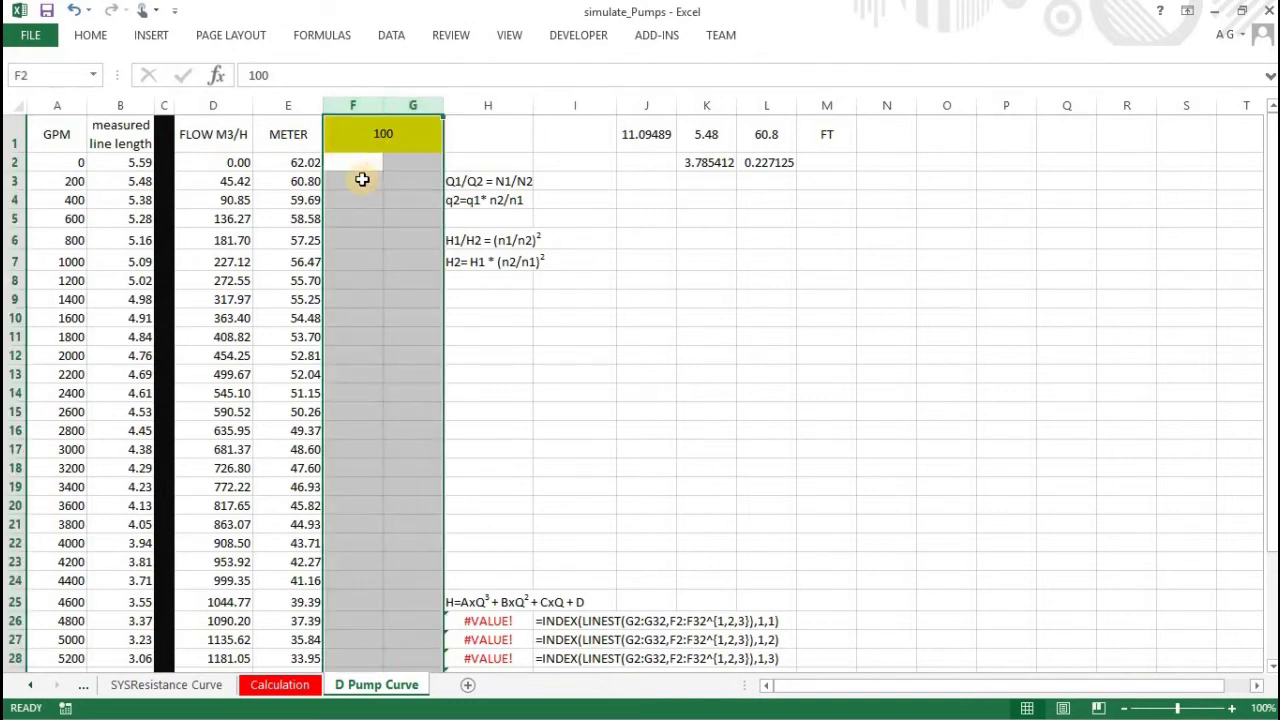
click(362, 179)
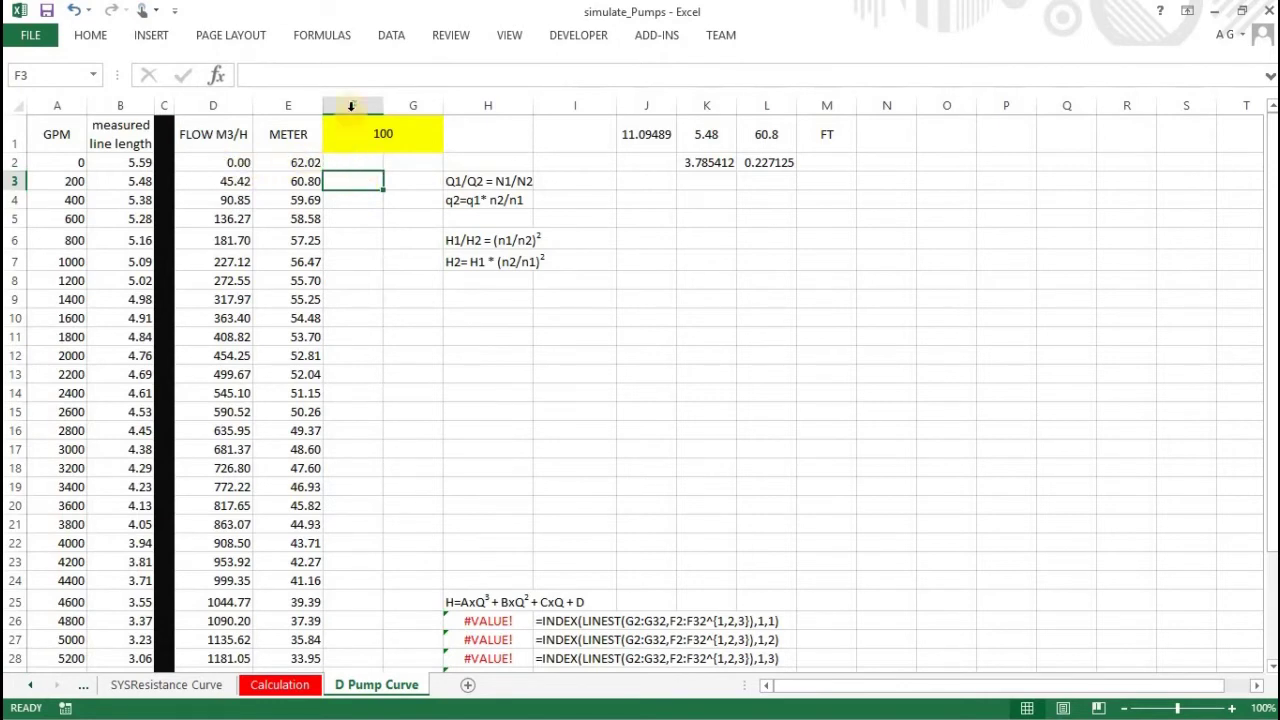
drag(352, 104, 412, 95)
Enter the scaled flow formula +D2*$F$1/100 in F2 and fill it down column F alongside the existing data.
click(360, 163)
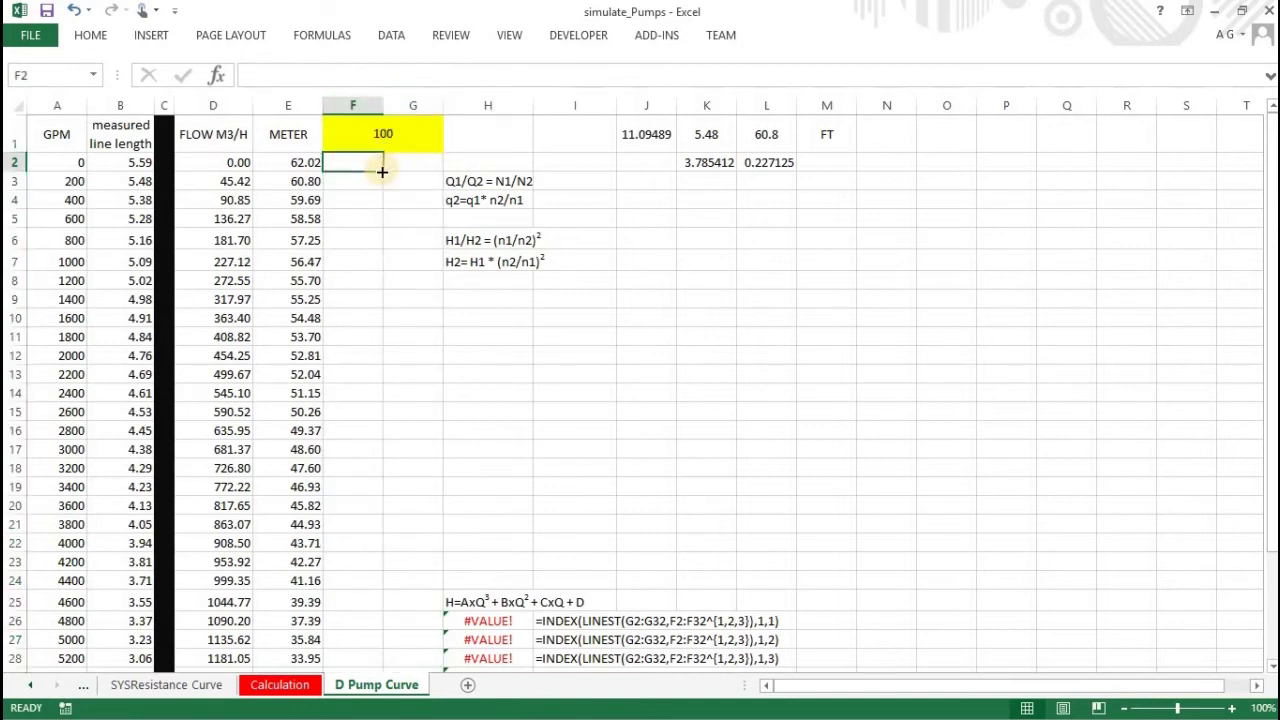
text(+)
key(Left)
key(Left)
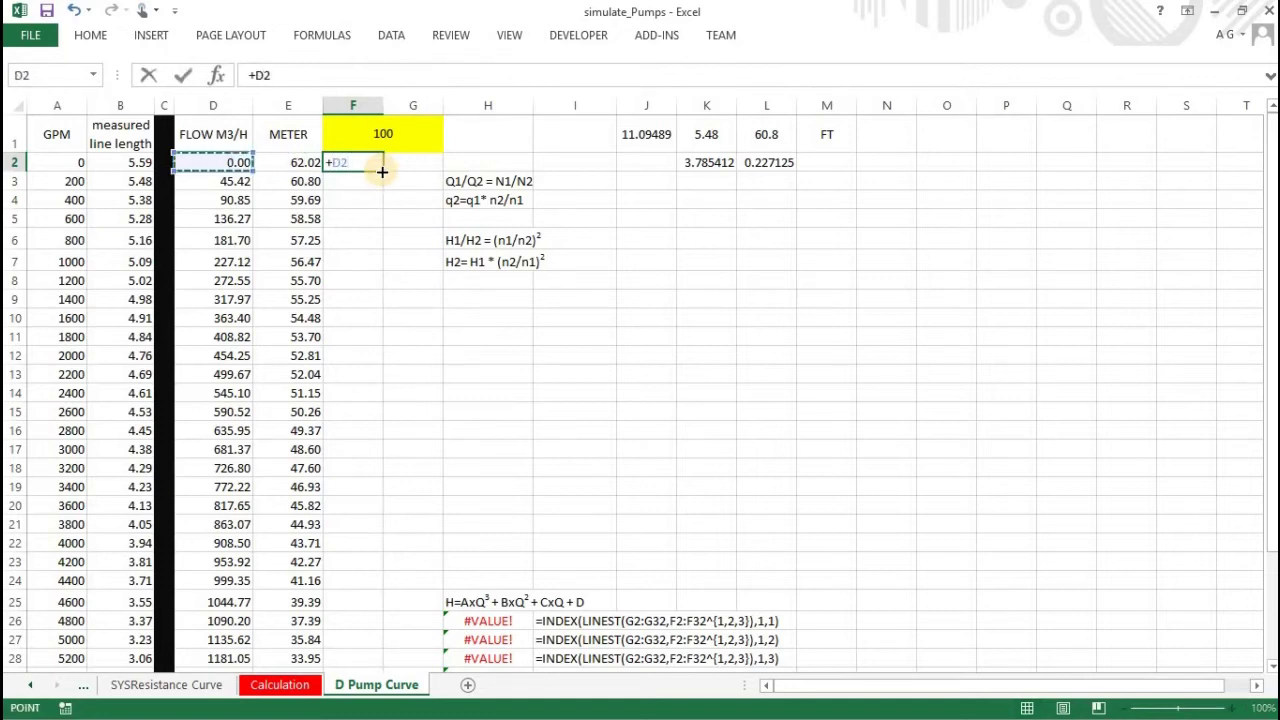
text(*)
click(367, 134)
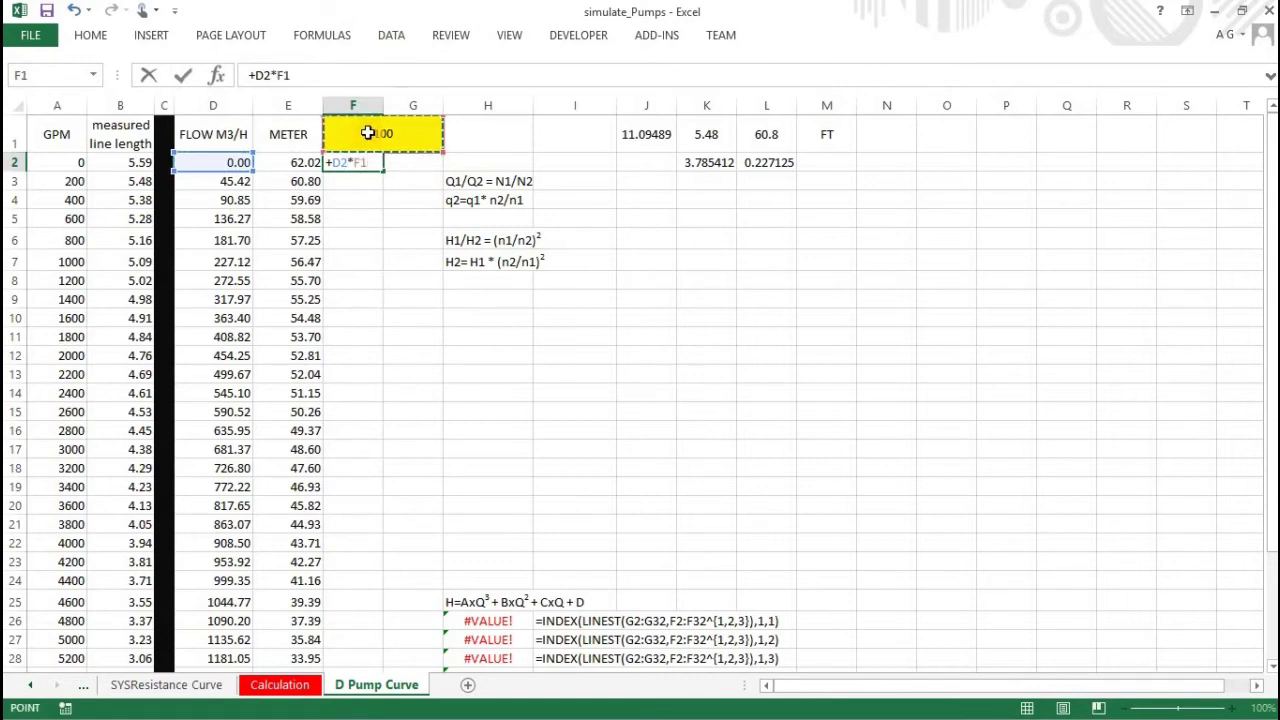
key(F4)
text(/100)
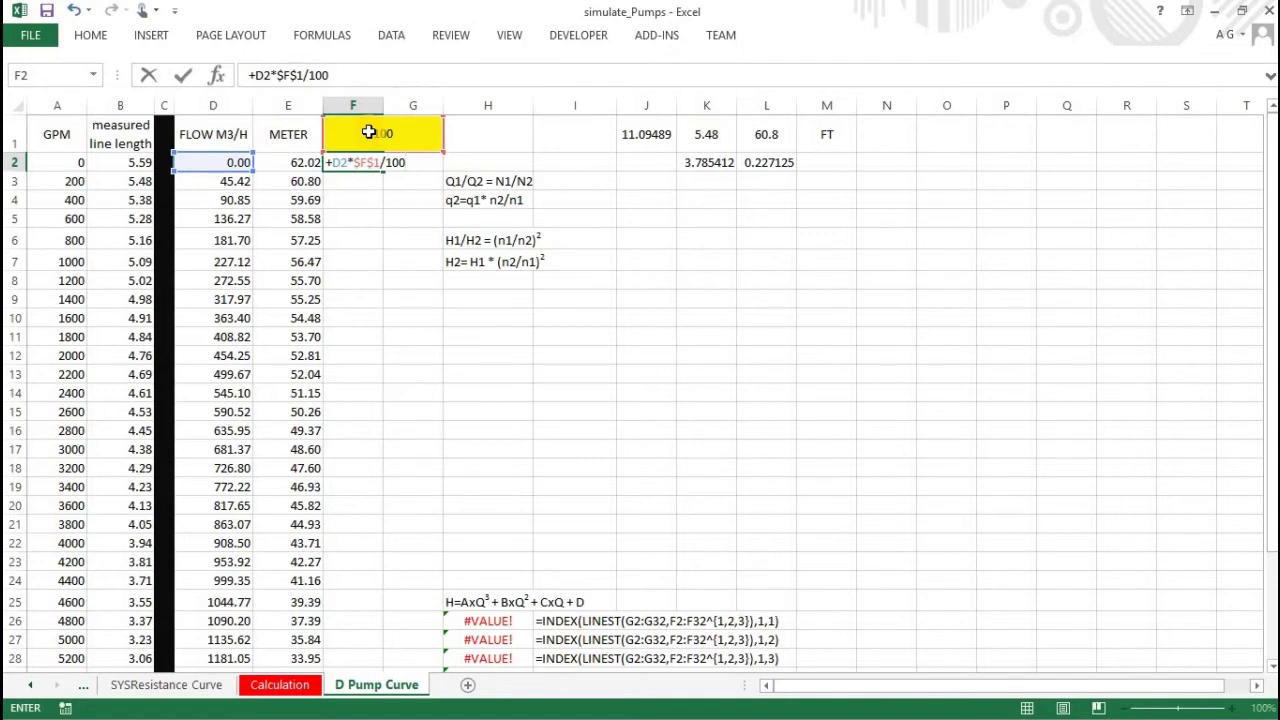
key(Return)
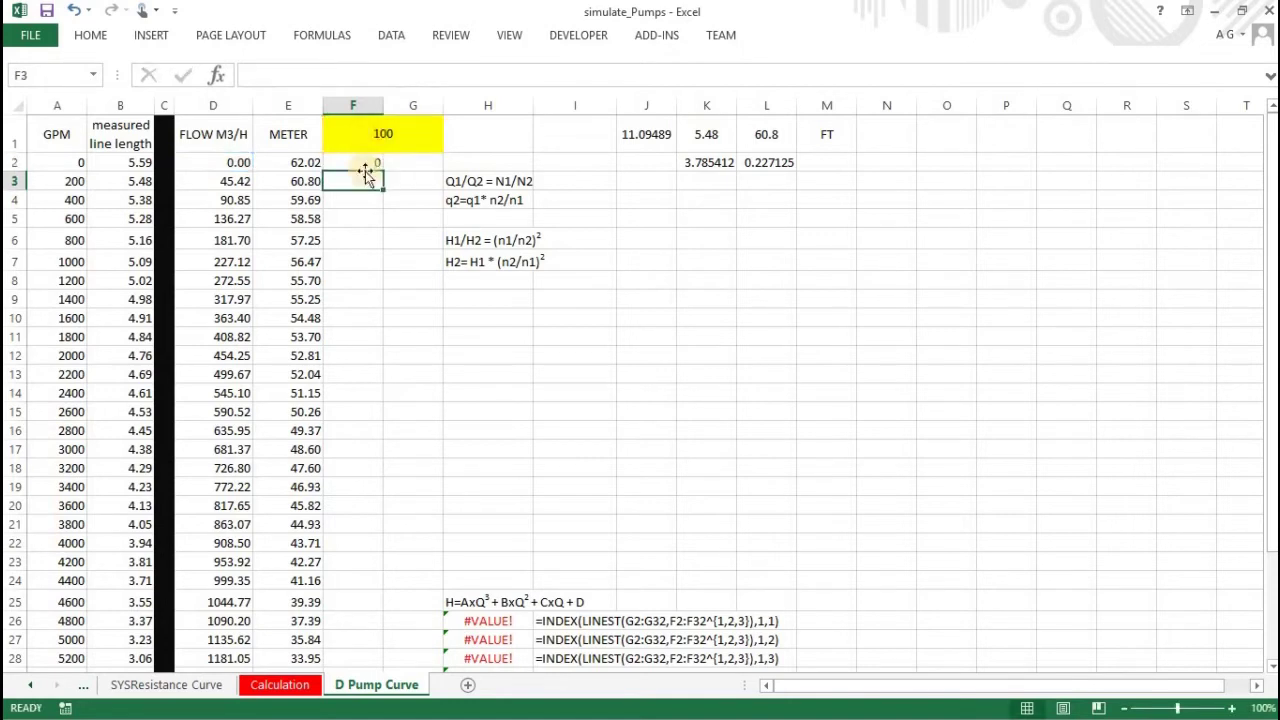
click(366, 162)
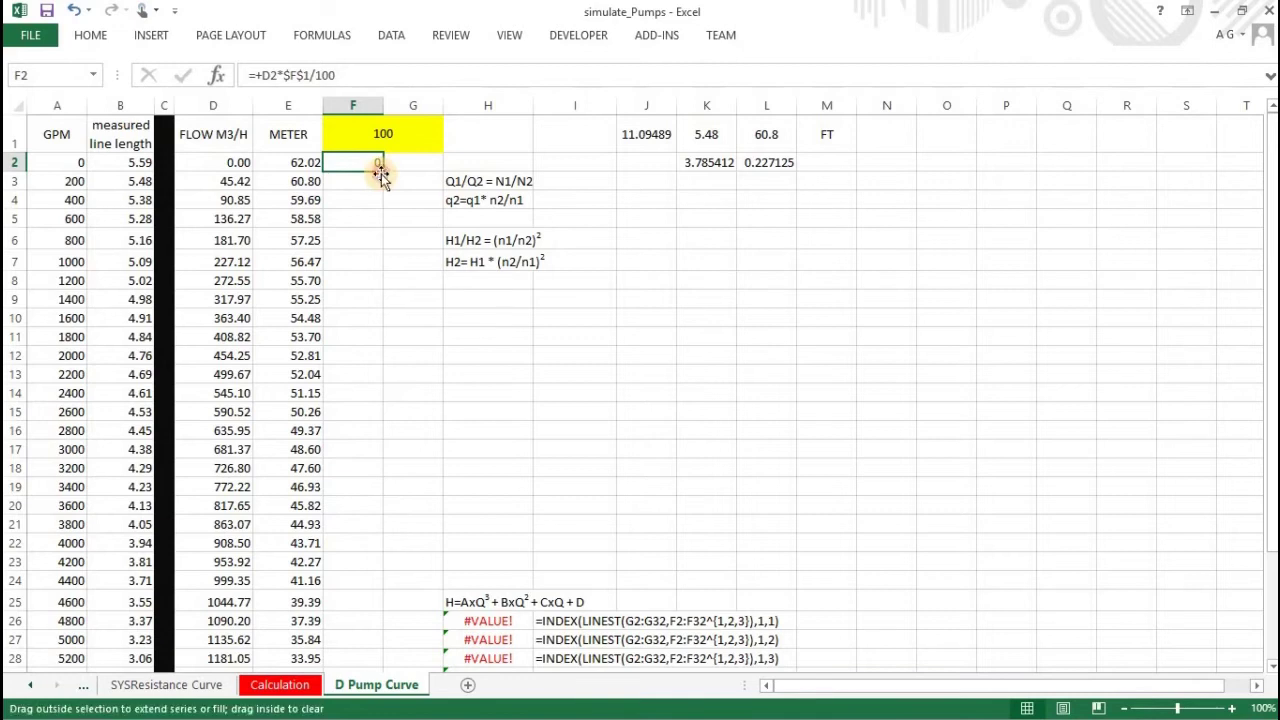
double_click(382, 171)
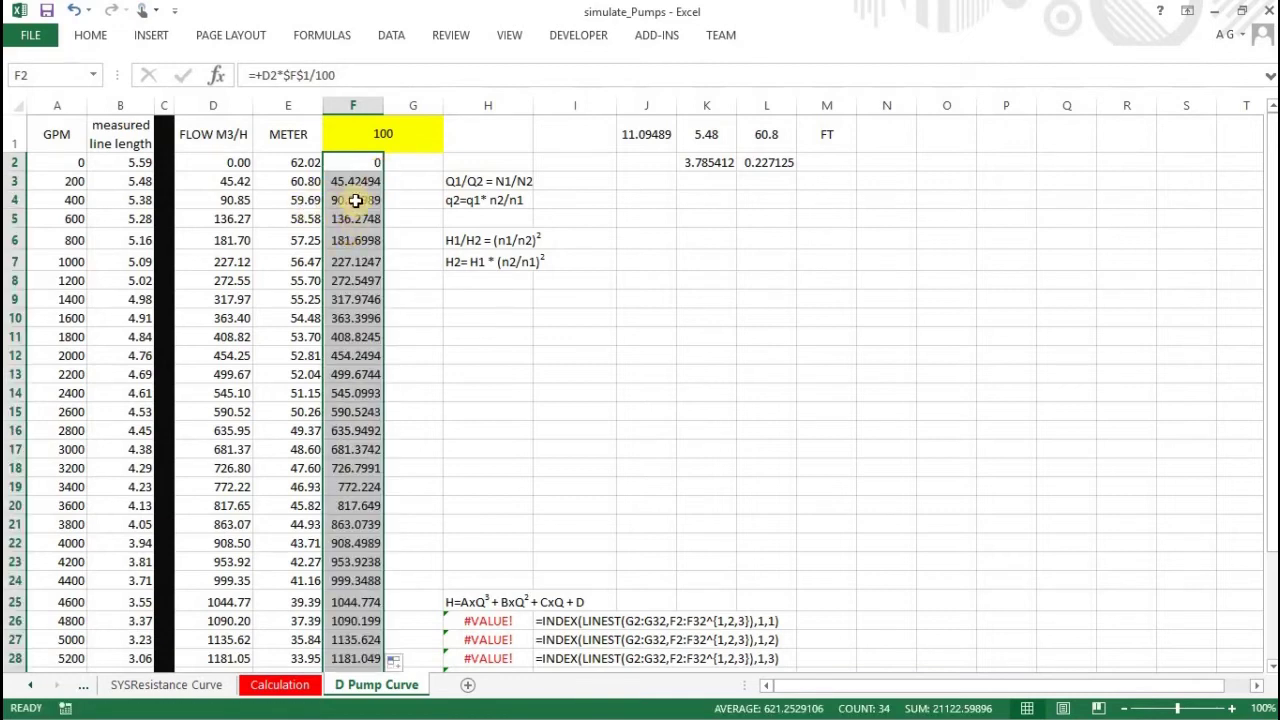
Test the scaled flow column by setting the yellow cell F1 to 50, 100 and 0 in turn.
click(363, 137)
text(50)
key(Return)
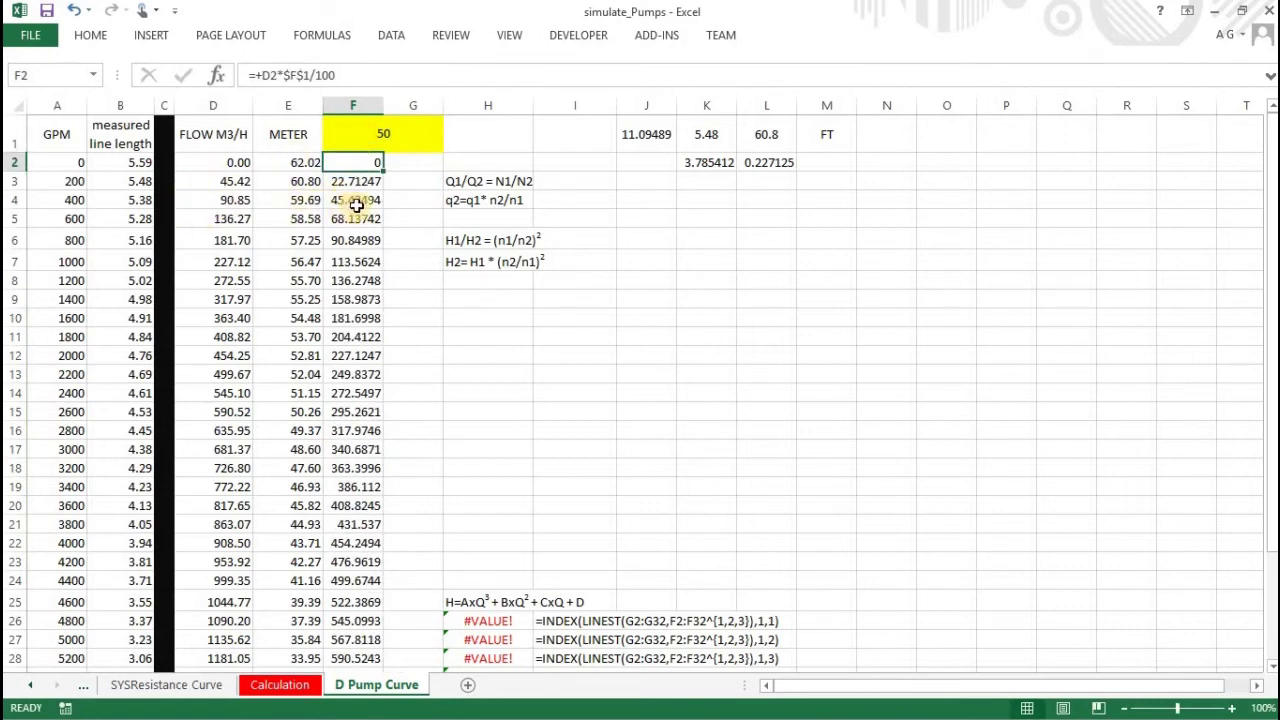
click(405, 137)
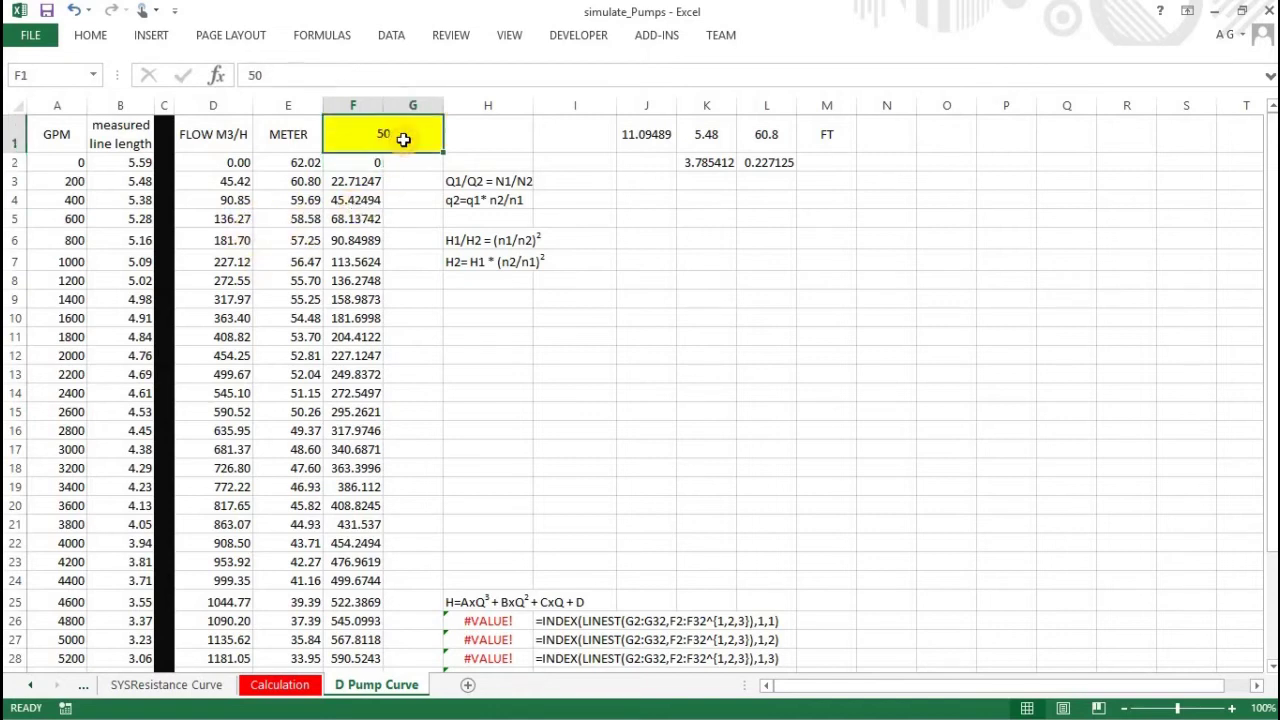
text(100)
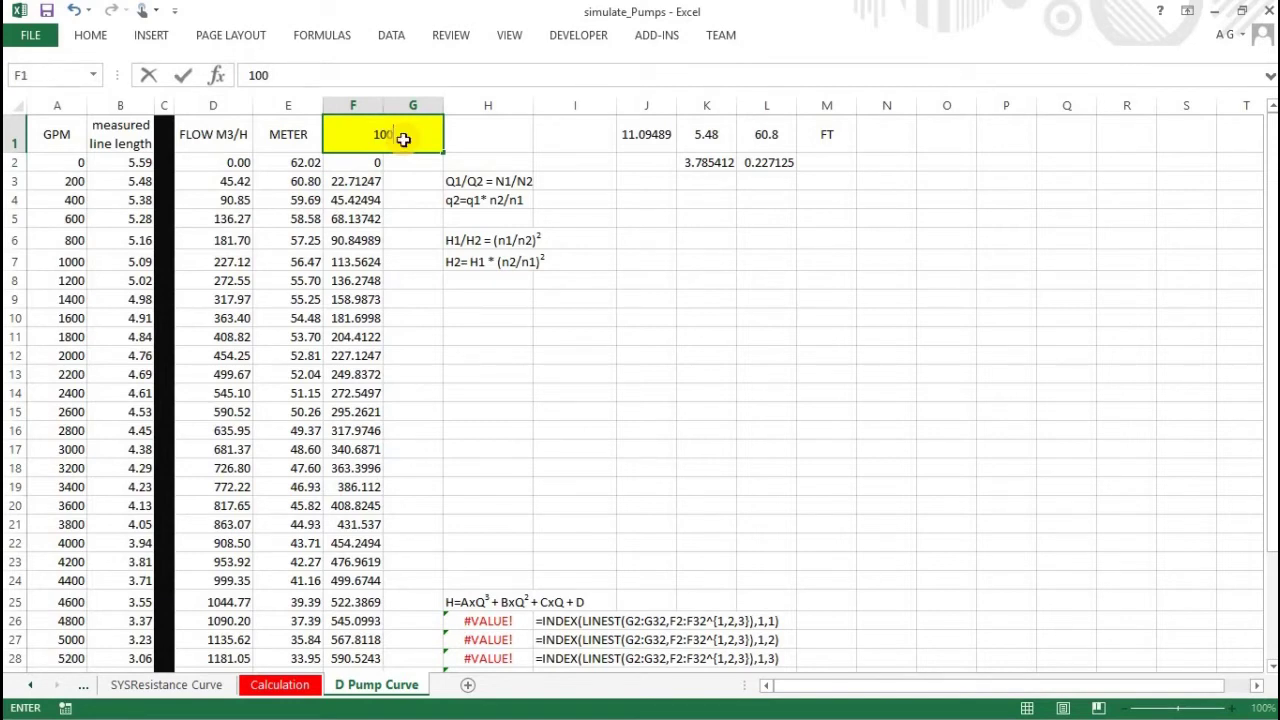
key(Return)
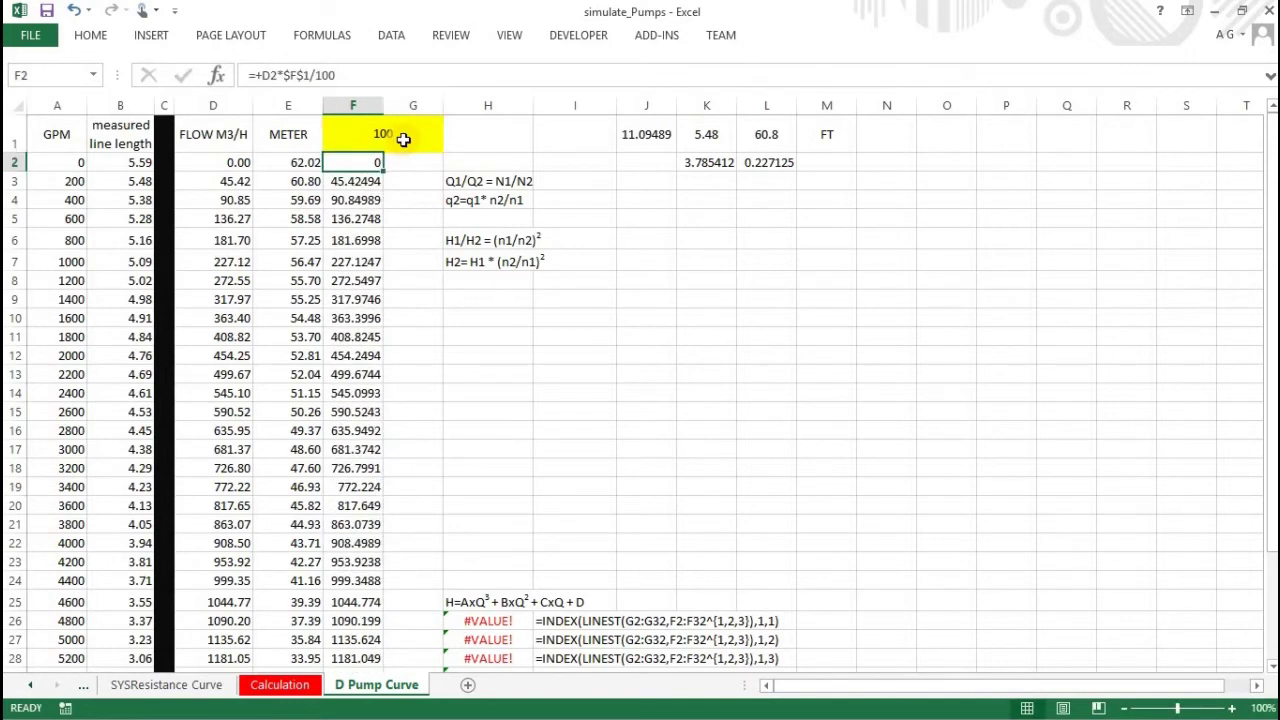
click(403, 140)
text(0)
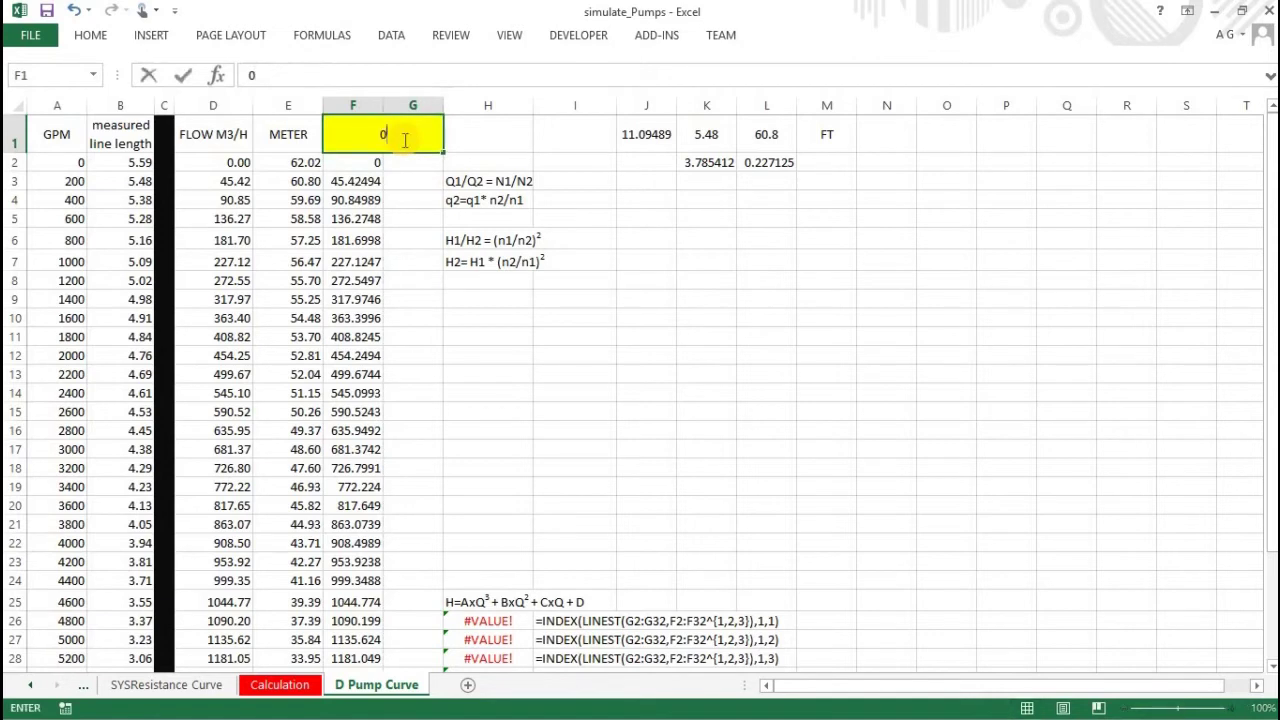
key(Return)
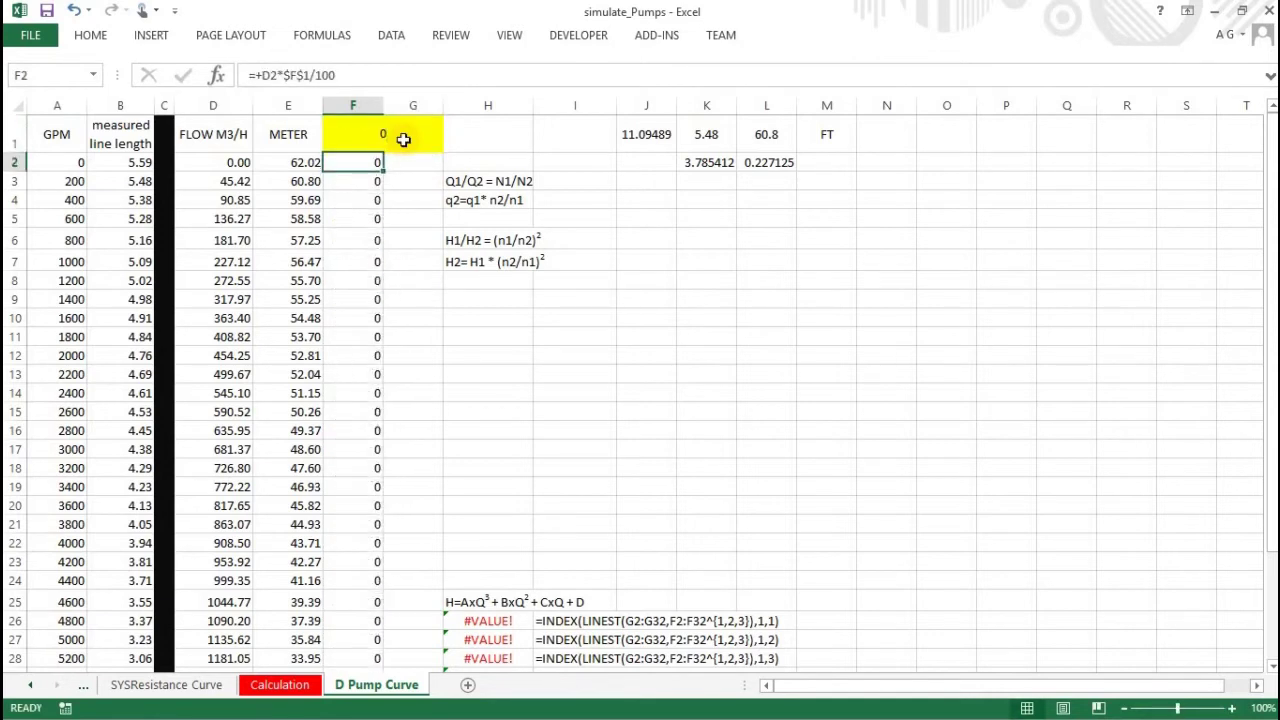
Enter the scaled head formula +E2*($F$1/100)^2 in G2.
key(Right)
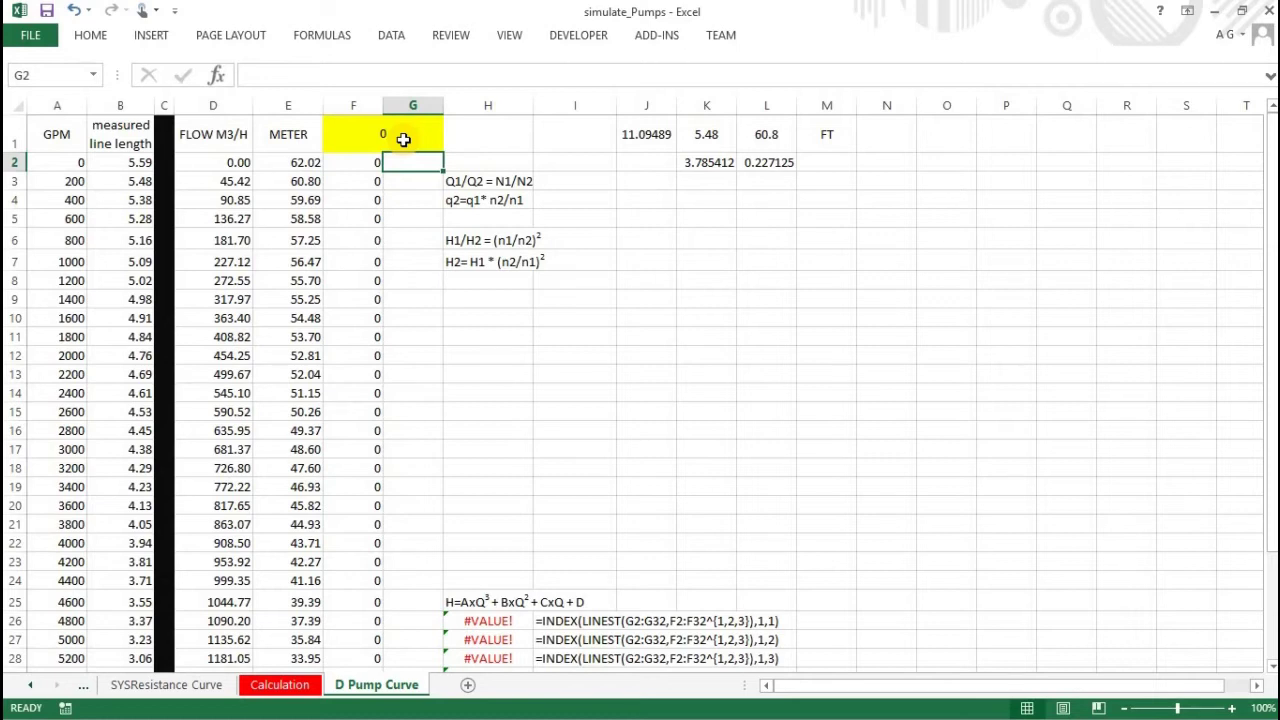
text(+)
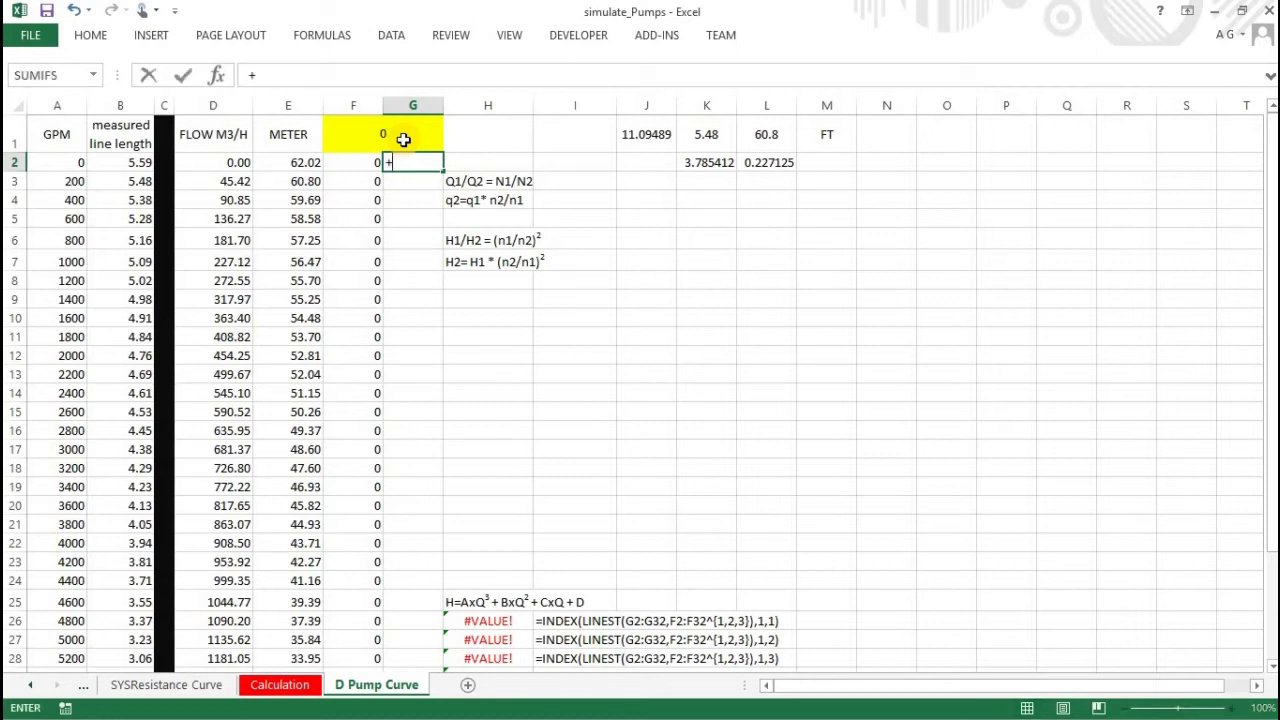
key(Left)
key(Left)
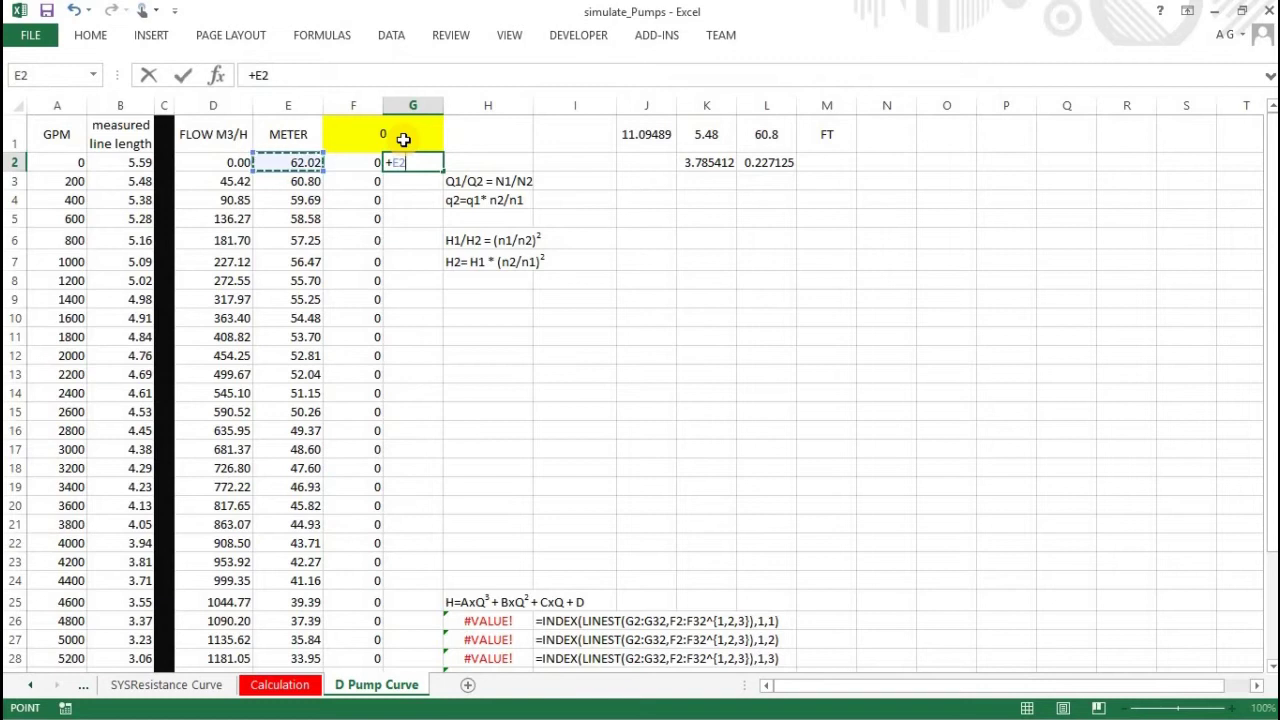
text(*)
click(403, 140)
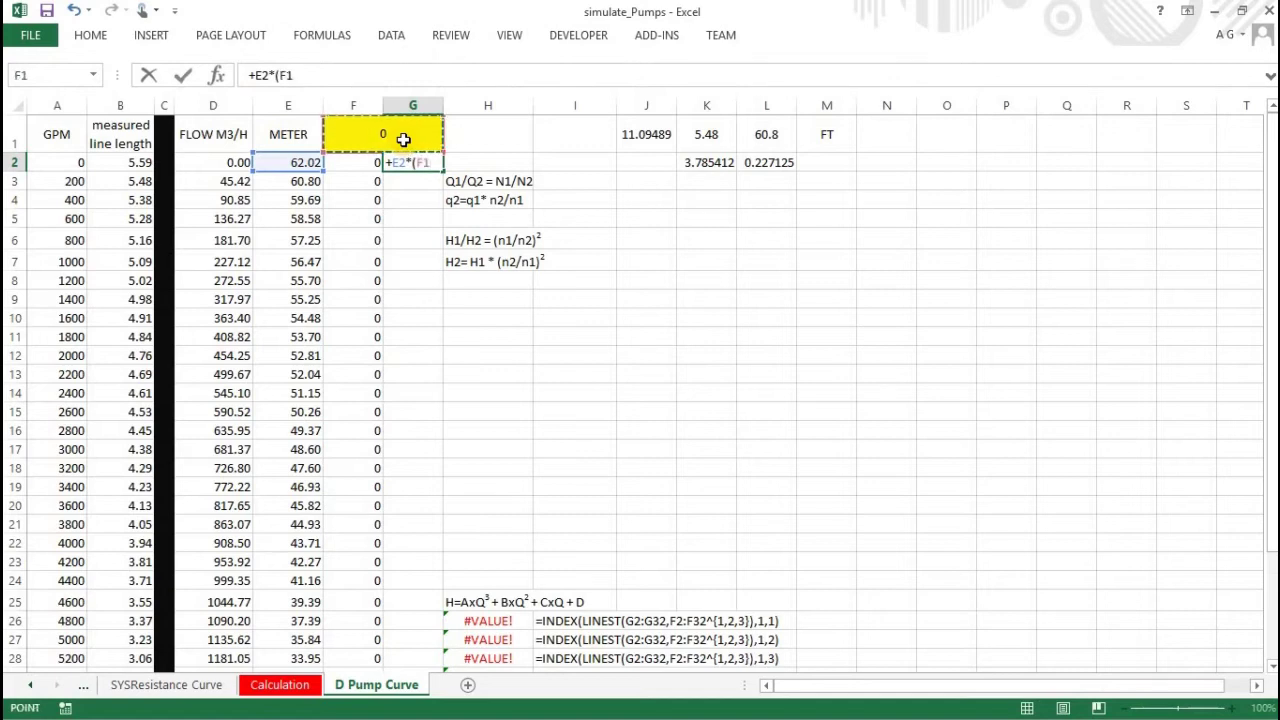
key(F4)
text(/100)^2)
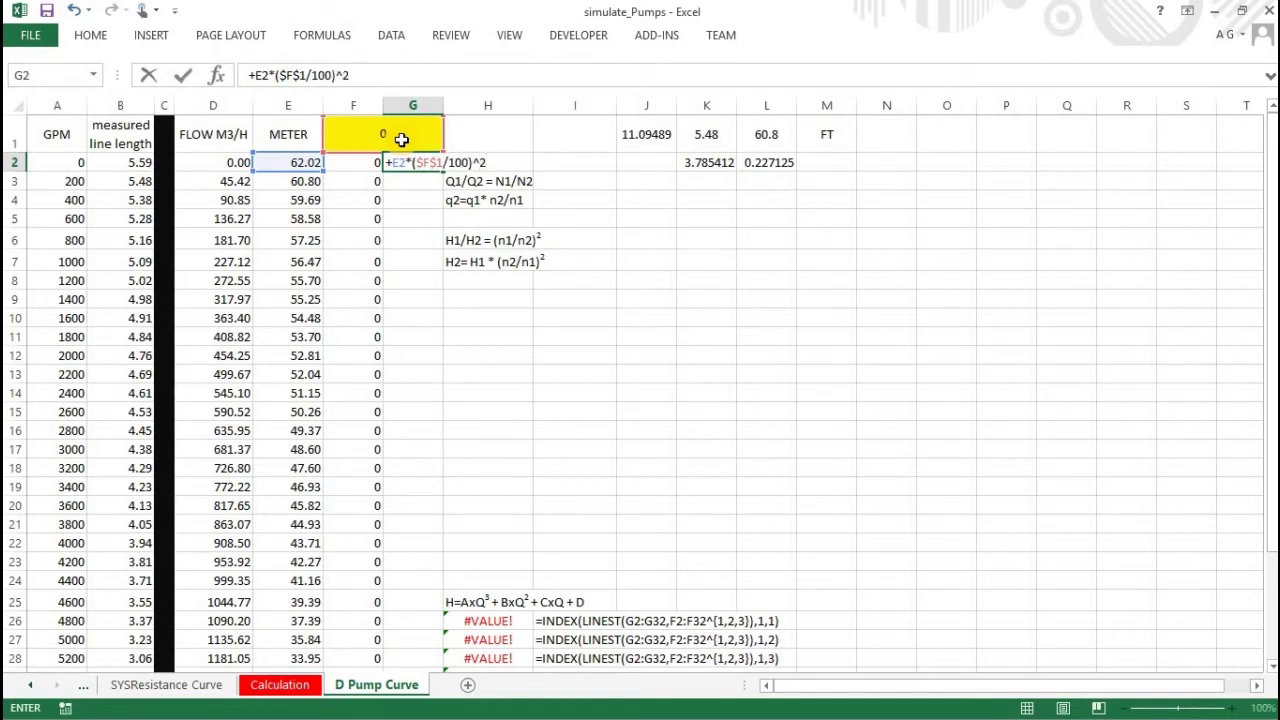
key(Return)
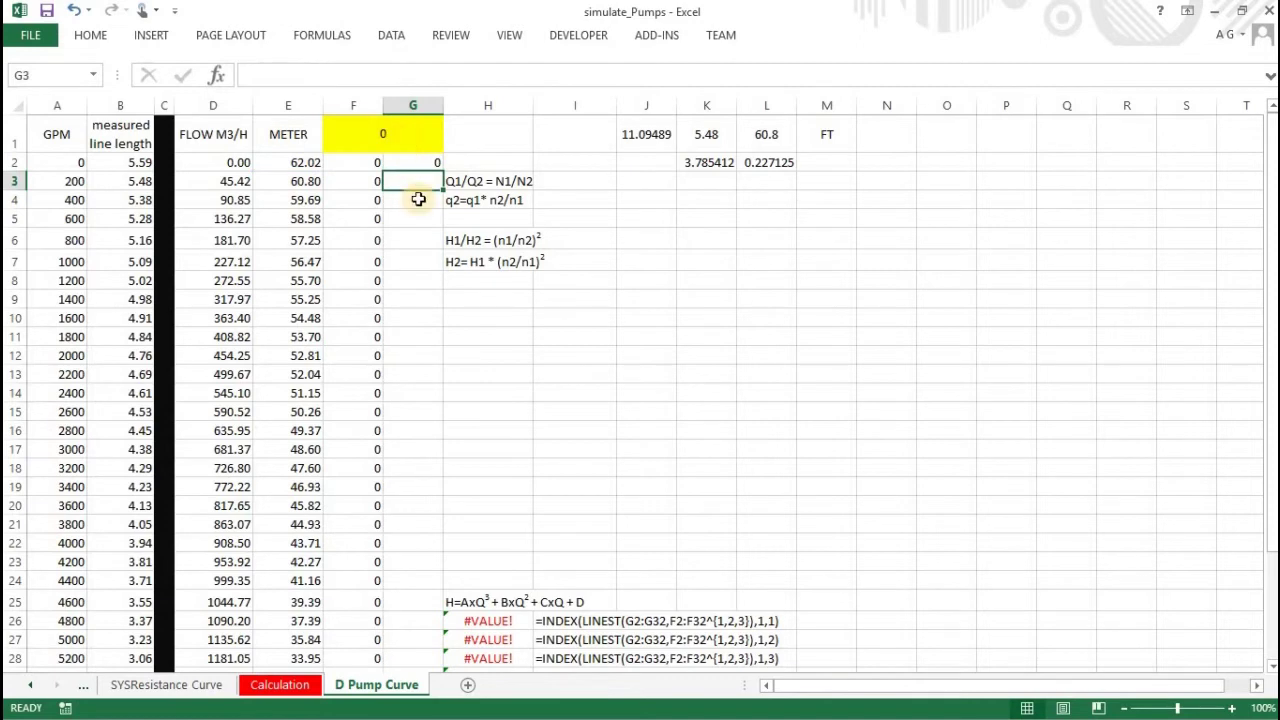
Set the yellow cell F1 to 100 and fill the G2 formula down column G alongside the existing data.
click(413, 138)
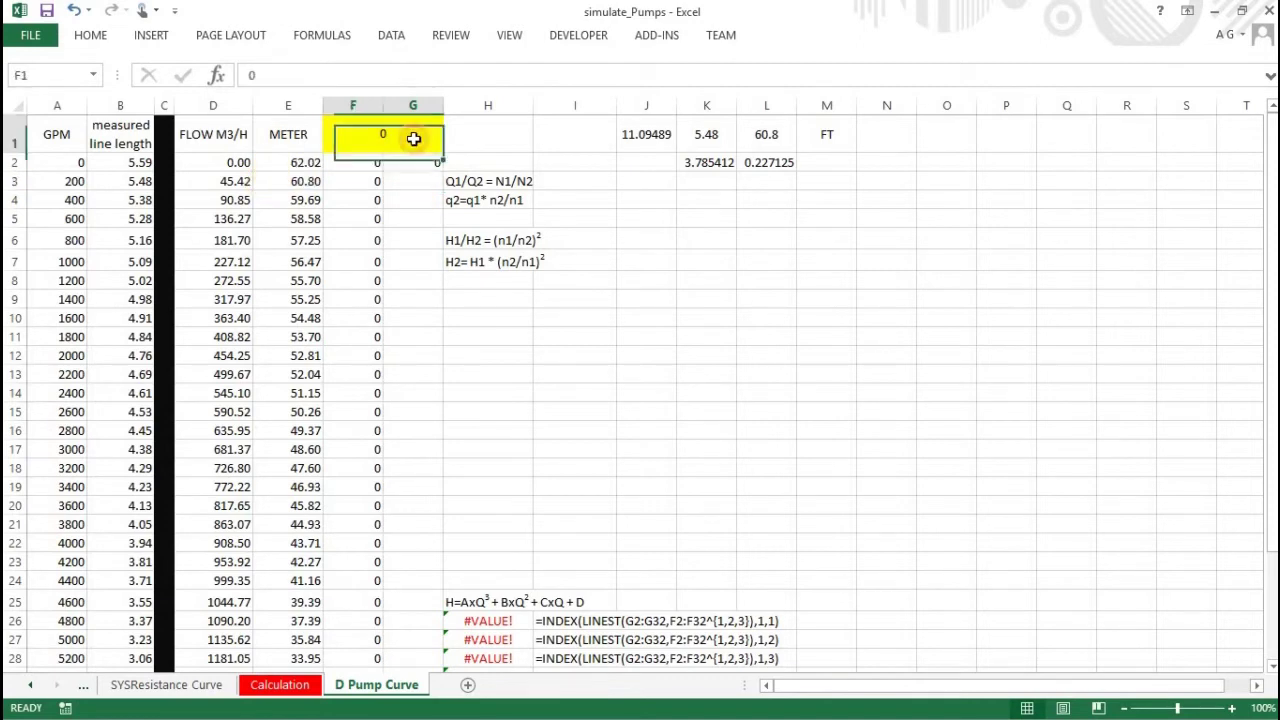
text(100)
key(Return)
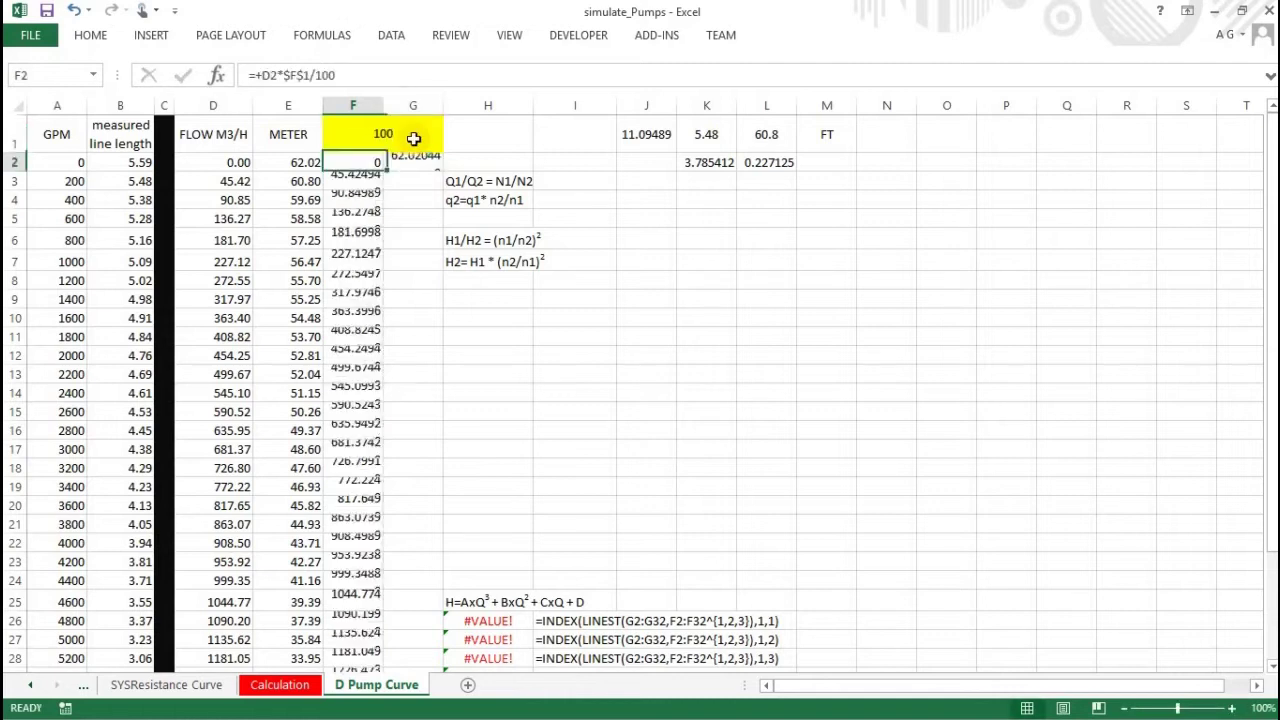
click(420, 163)
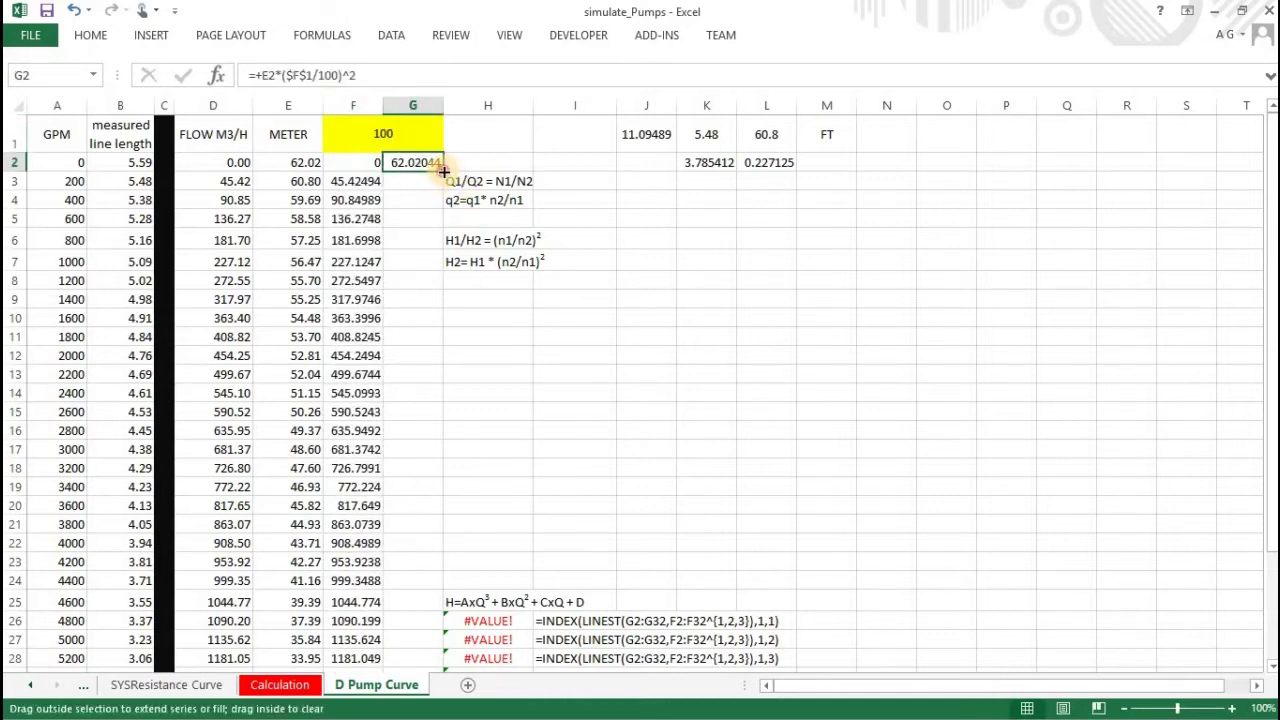
double_click(442, 170)
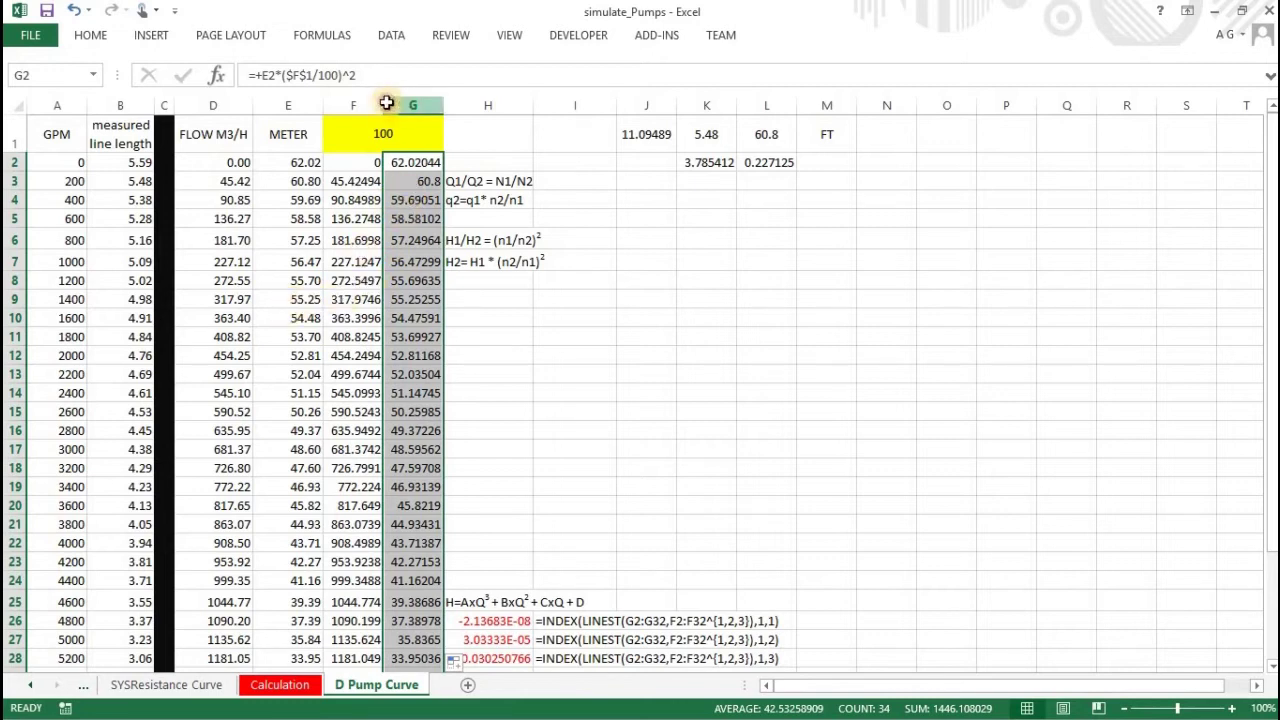
Format columns F and G, and also columns D and E, as Number with zero decimal places.
drag(398, 104, 352, 104)
right_click(352, 104)
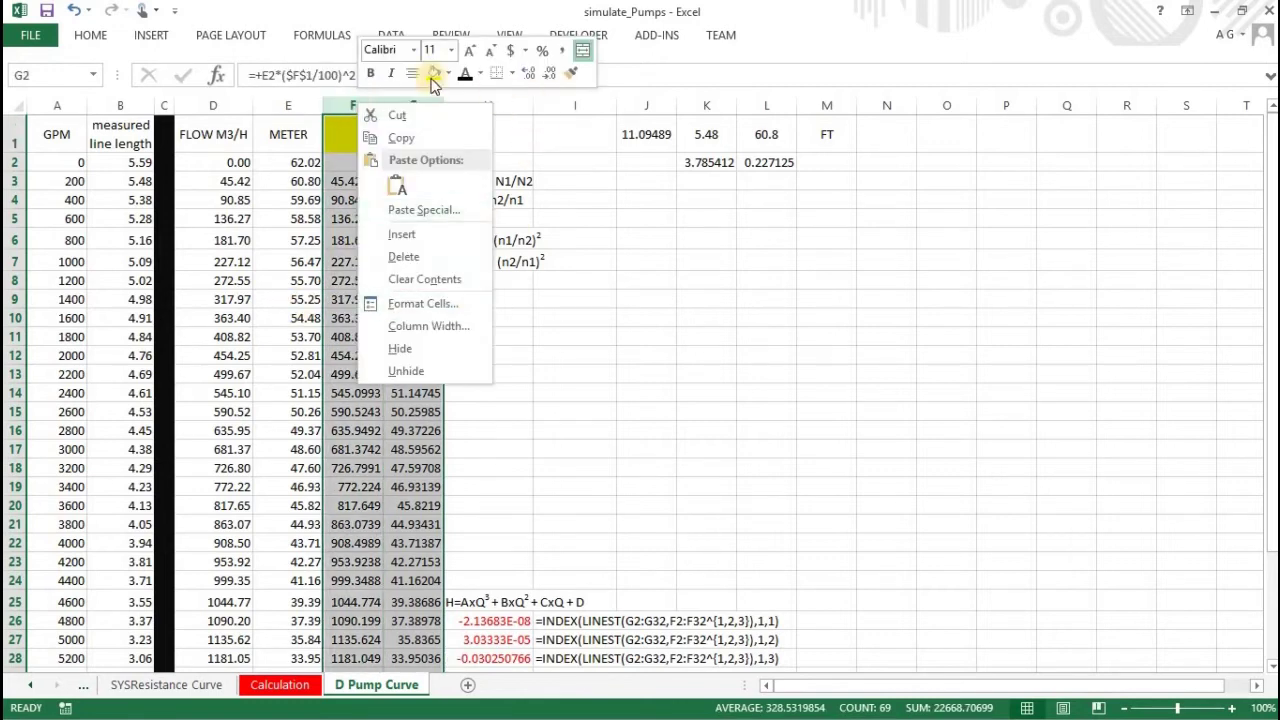
click(92, 38)
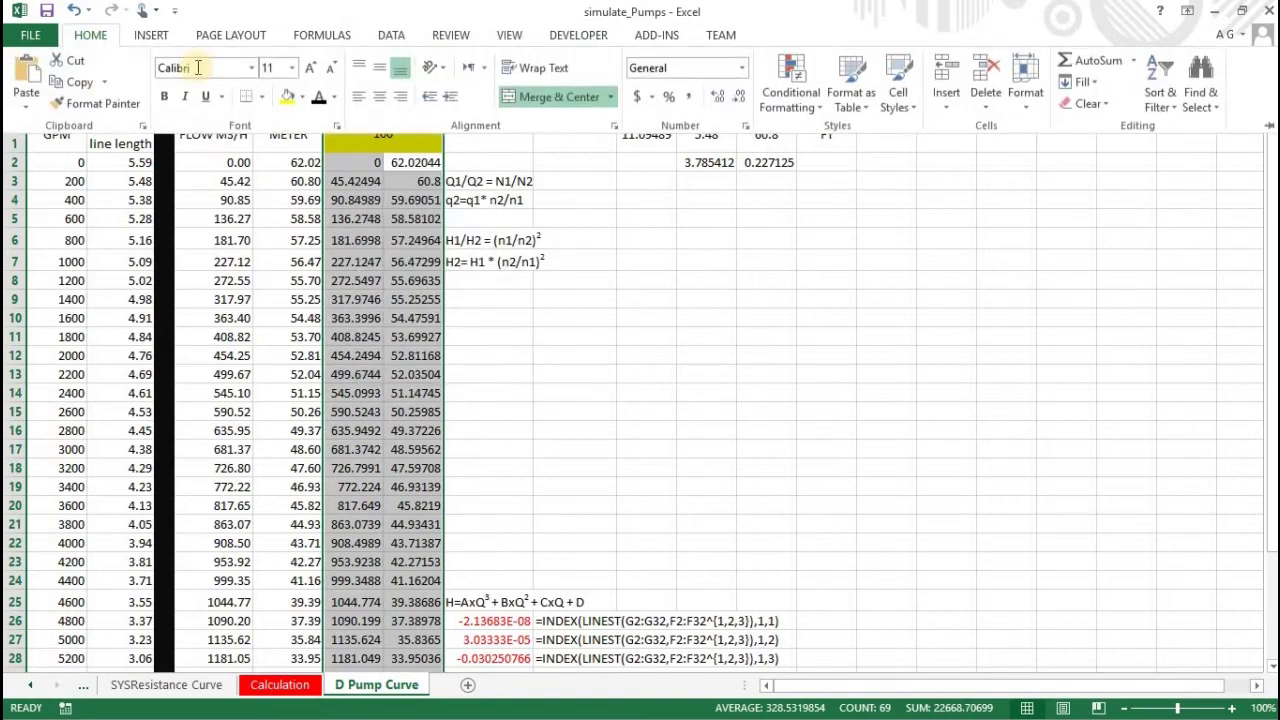
click(337, 126)
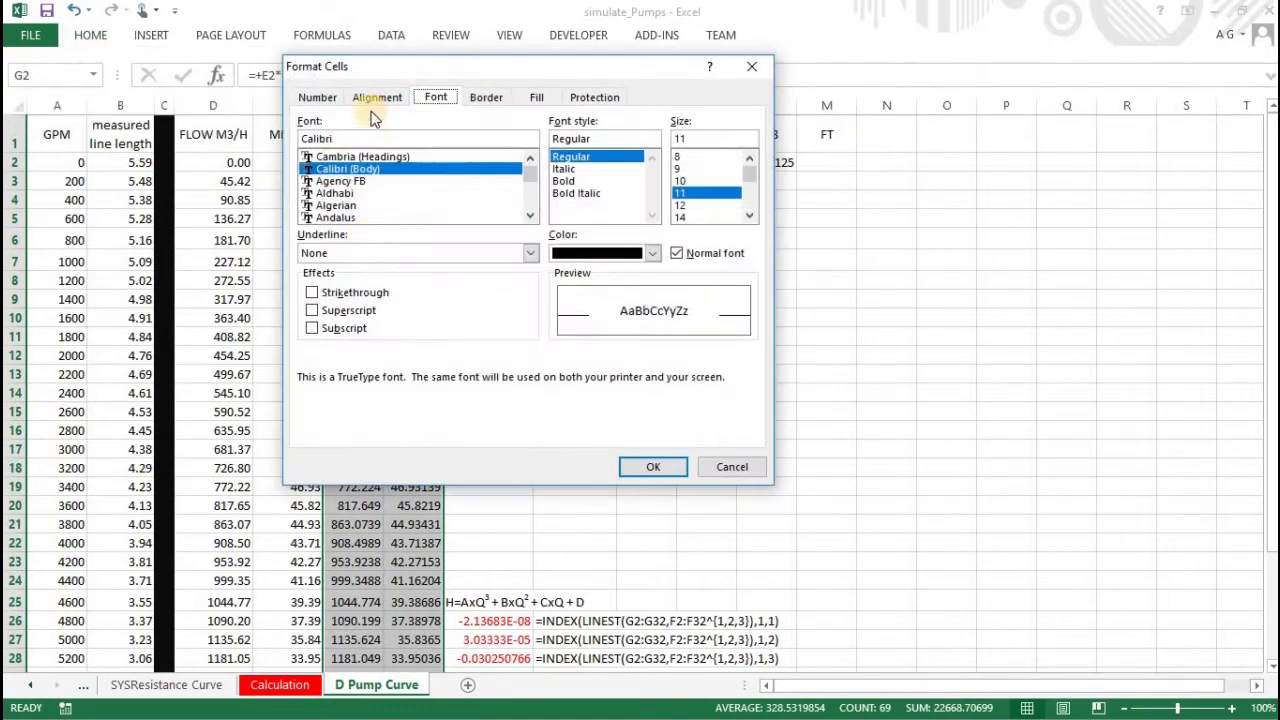
click(318, 97)
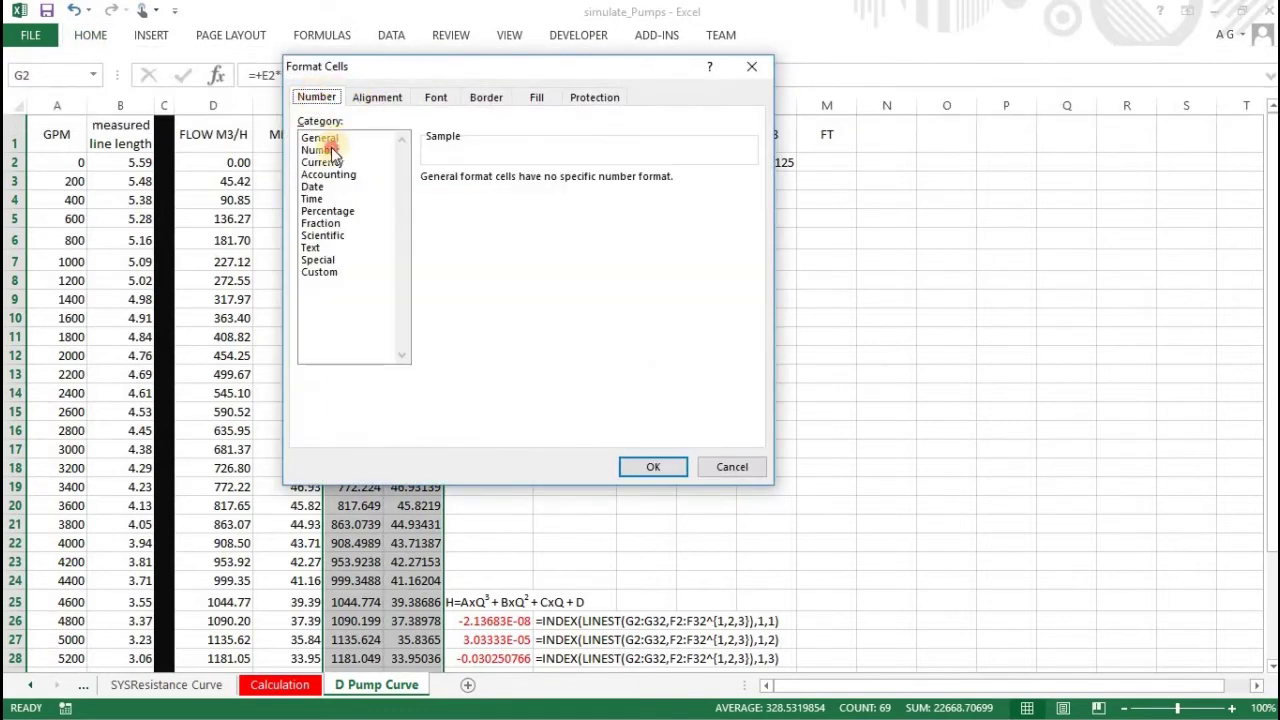
click(331, 147)
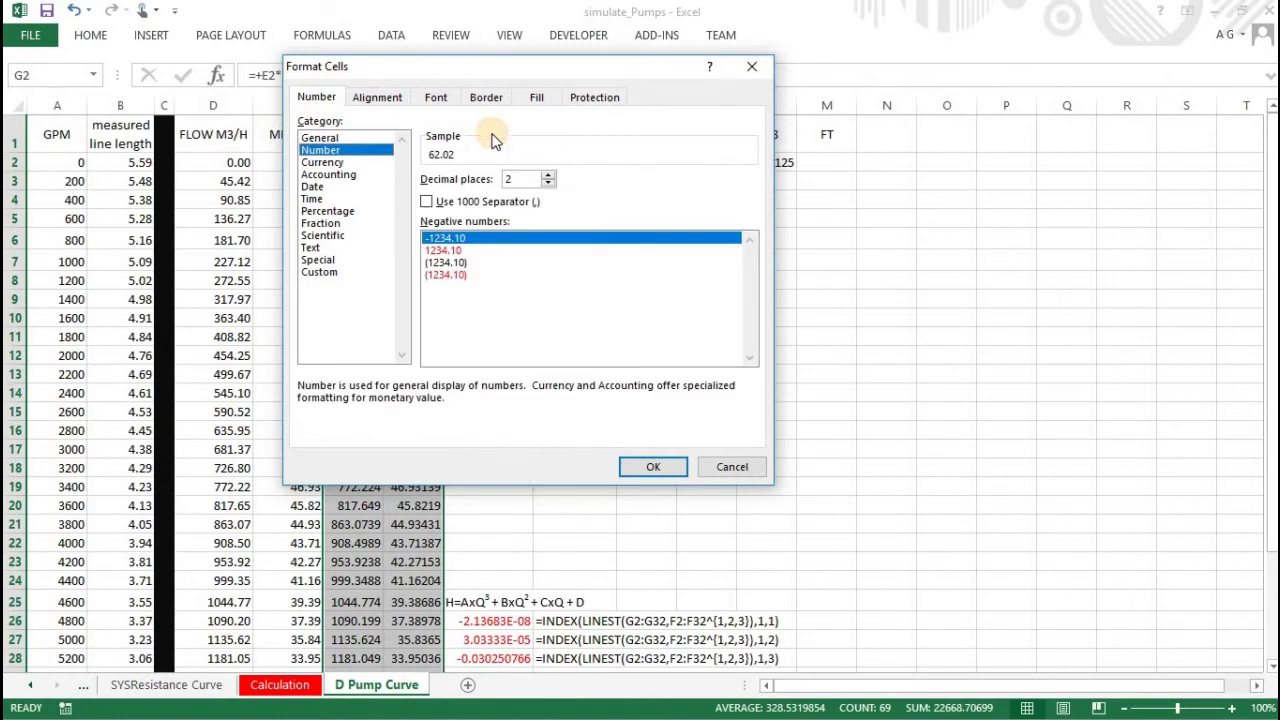
click(547, 184)
click(547, 184)
click(653, 467)
click(826, 449)
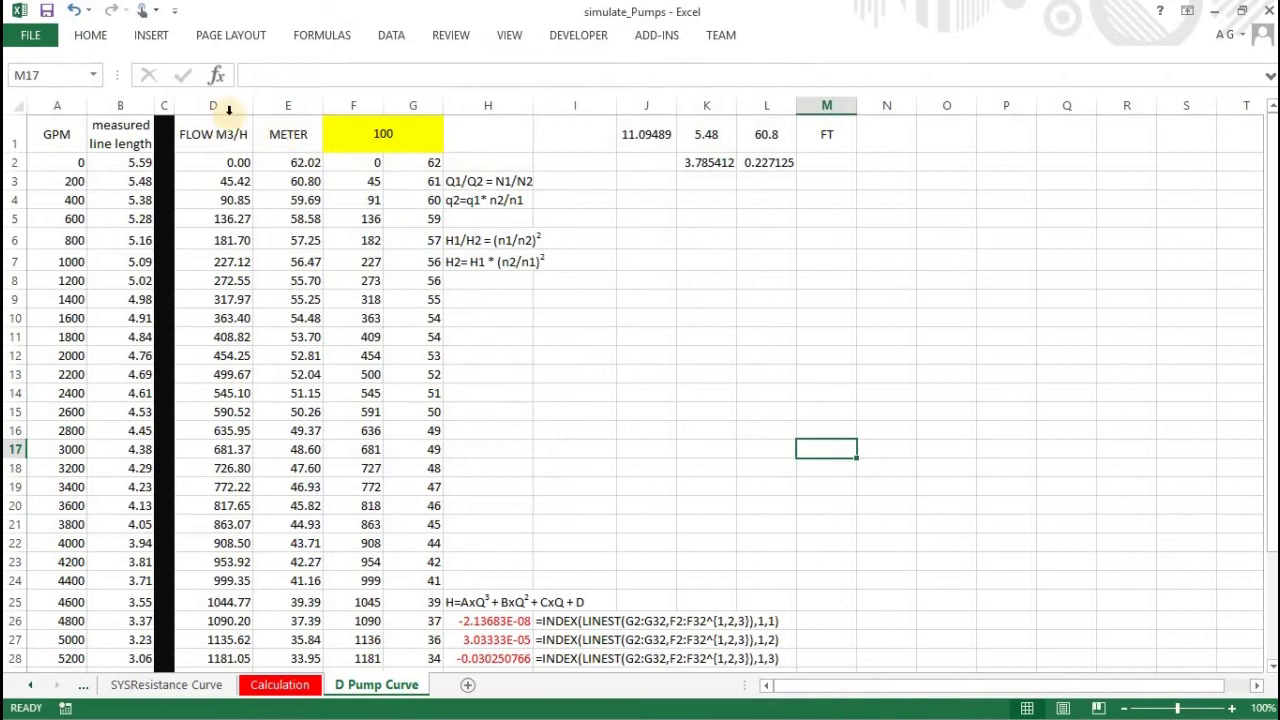
drag(229, 107, 285, 107)
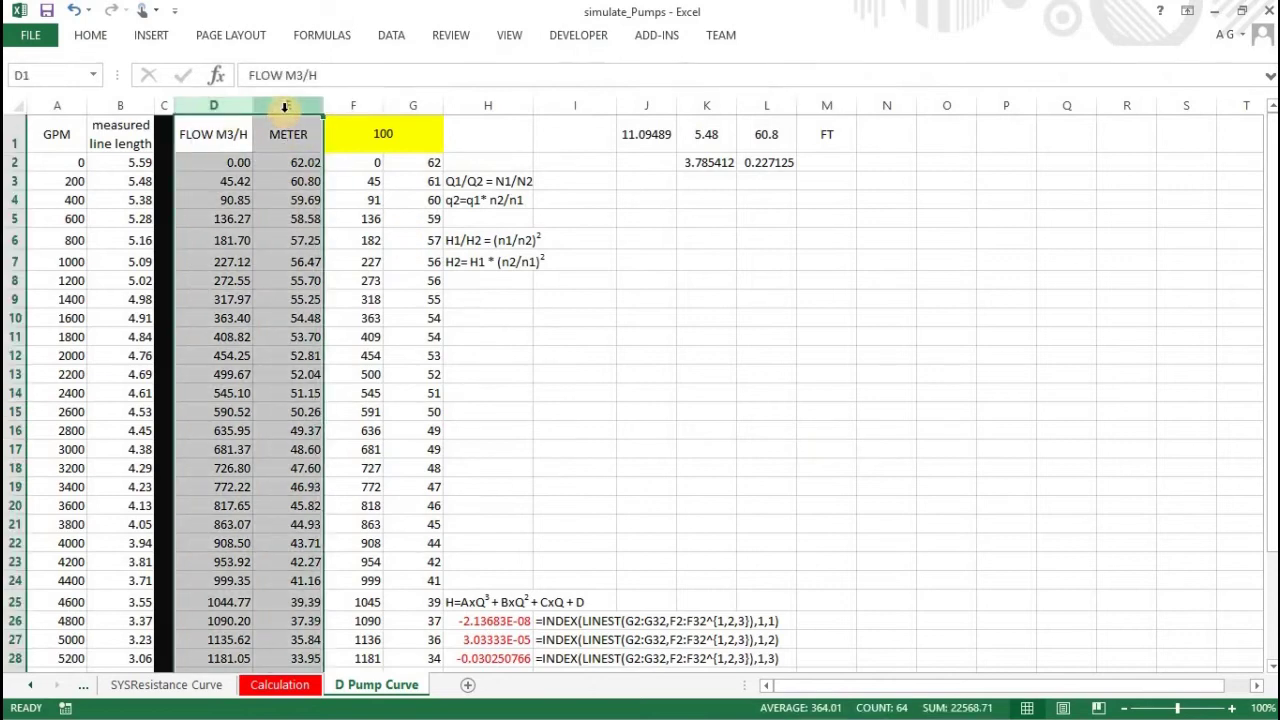
click(498, 377)
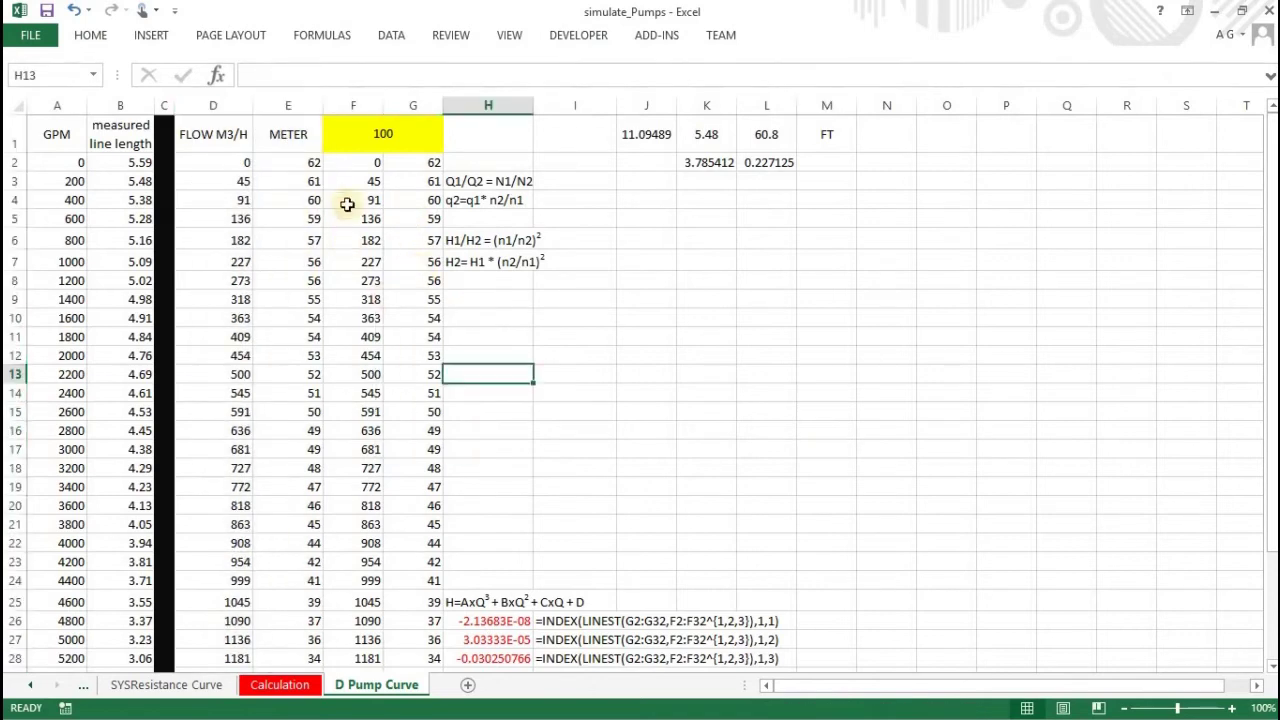
Set the yellow cell F1 to 50 and compare the scaled values with the head formulas in H6:H7.
click(381, 142)
text(50)
key(Return)
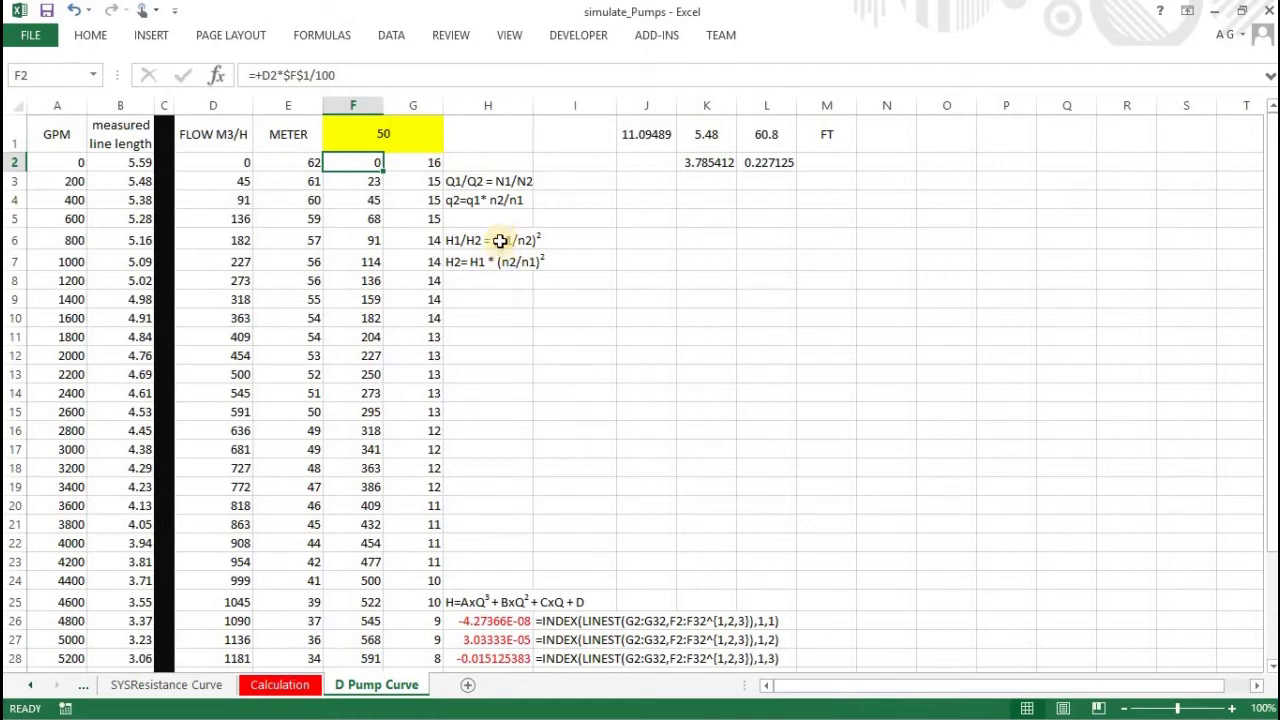
drag(503, 240, 498, 268)
click(507, 344)
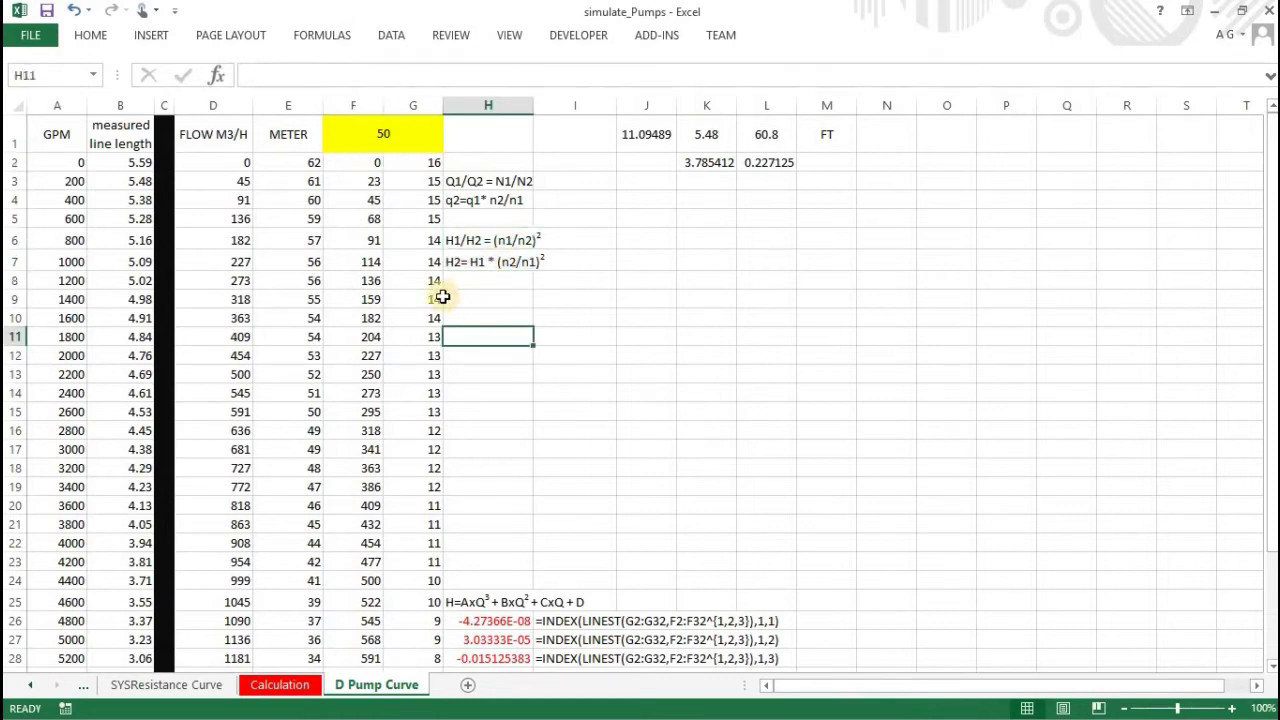
Insert a scatter chart with smooth lines from F2:G32 and place it beside the data, above the polynomial coefficients.
drag(368, 163, 424, 584)
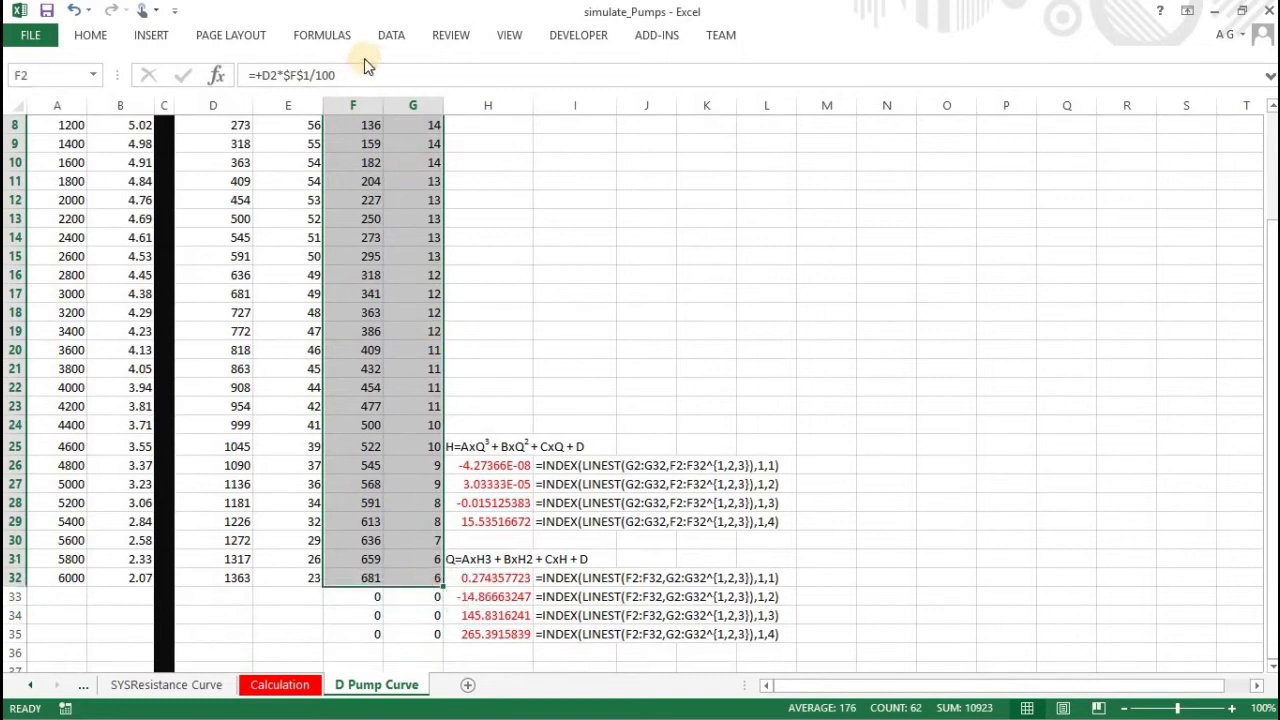
click(153, 36)
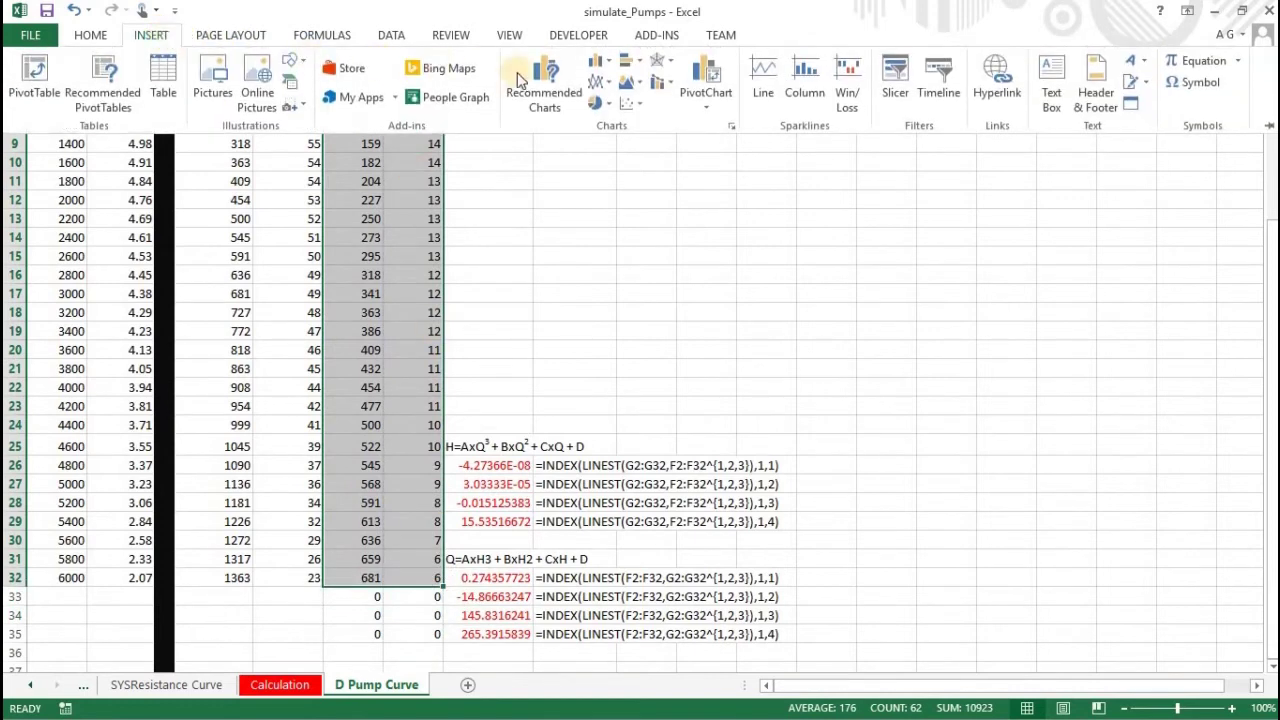
click(628, 110)
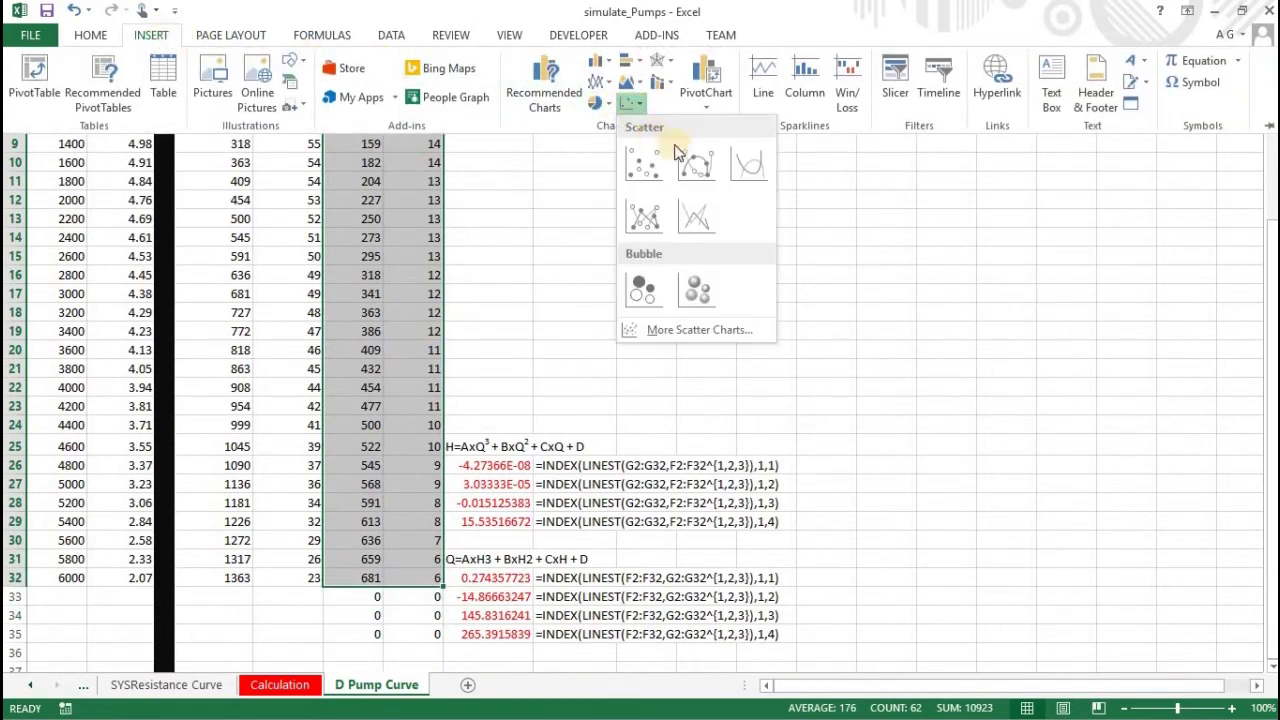
click(737, 163)
drag(787, 268, 860, 125)
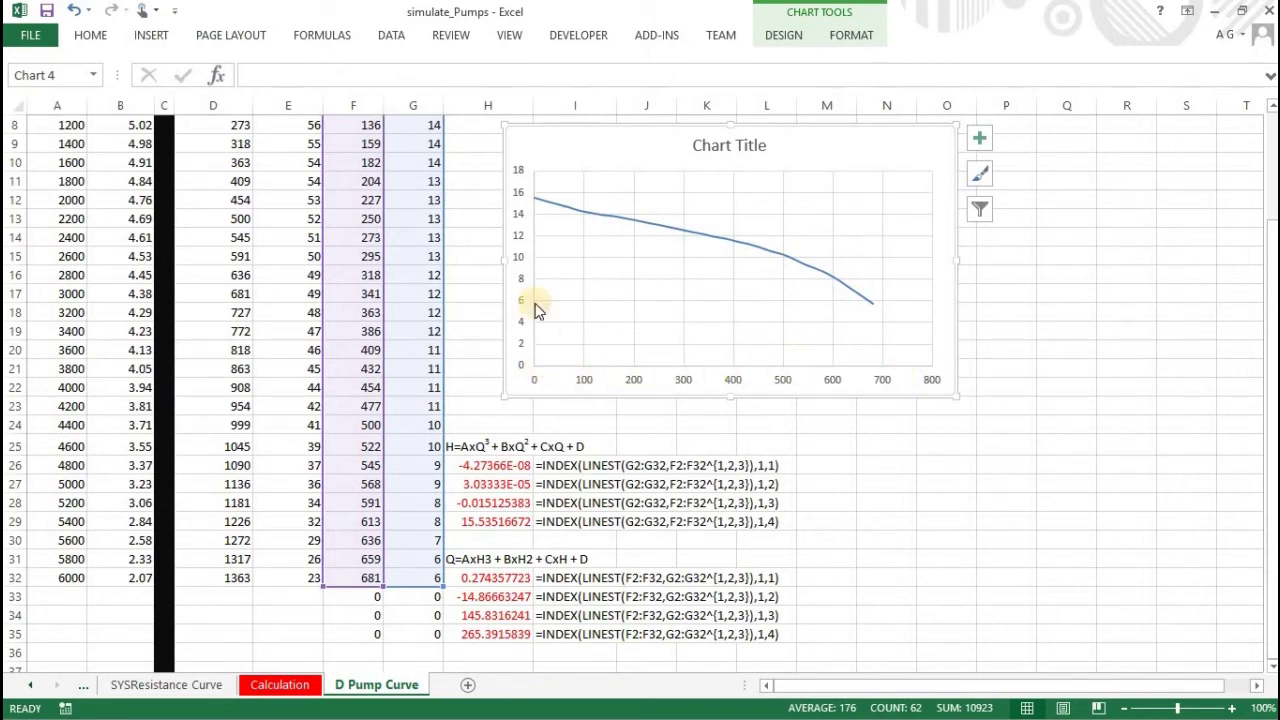
Test the chart at full speed by setting the yellow cell F1 to 100.
scroll(524, 180, up, 3)
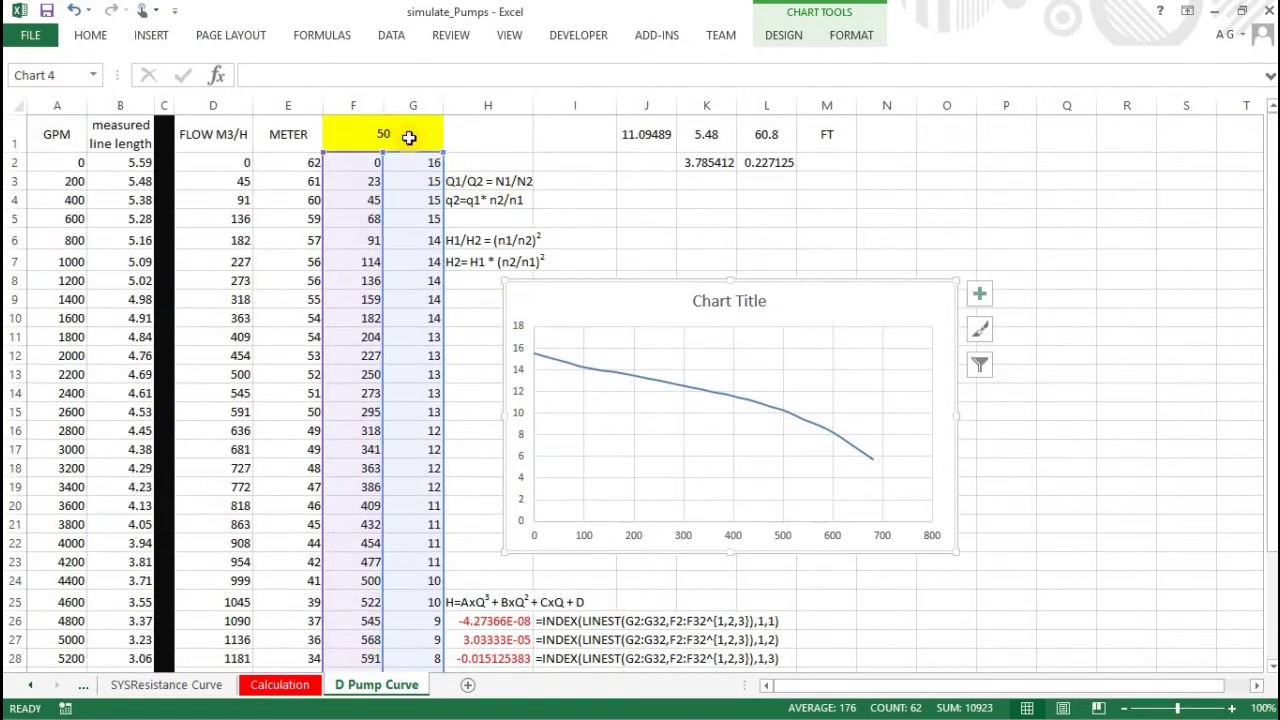
click(409, 136)
text(100)
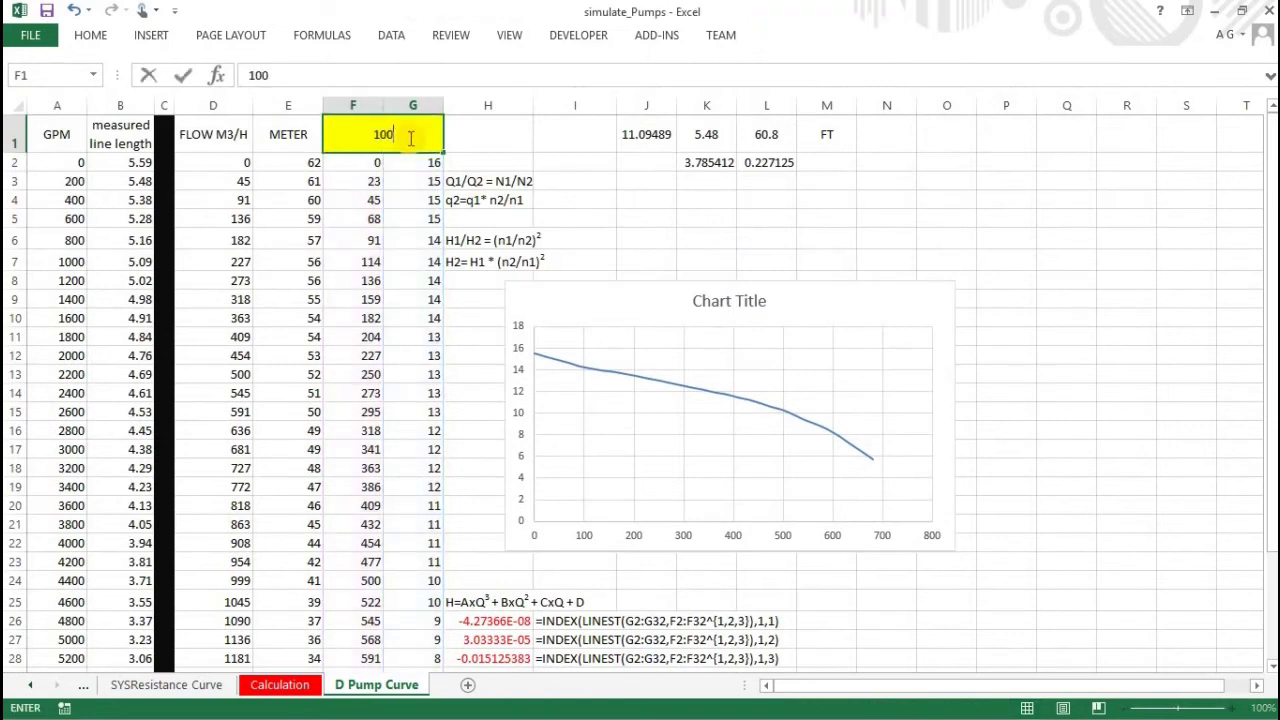
key(Return)
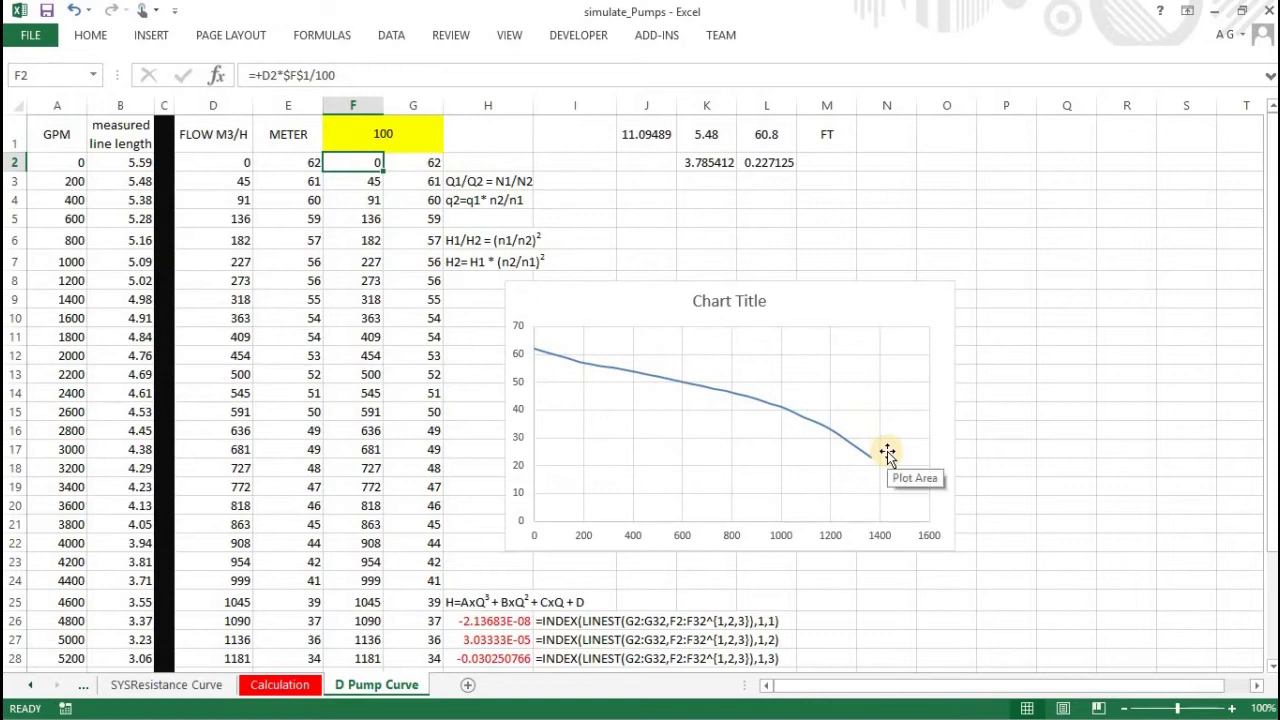
Add a third-order polynomial trendline to the pump curve series and display its equation on the chart.
right_click(786, 416)
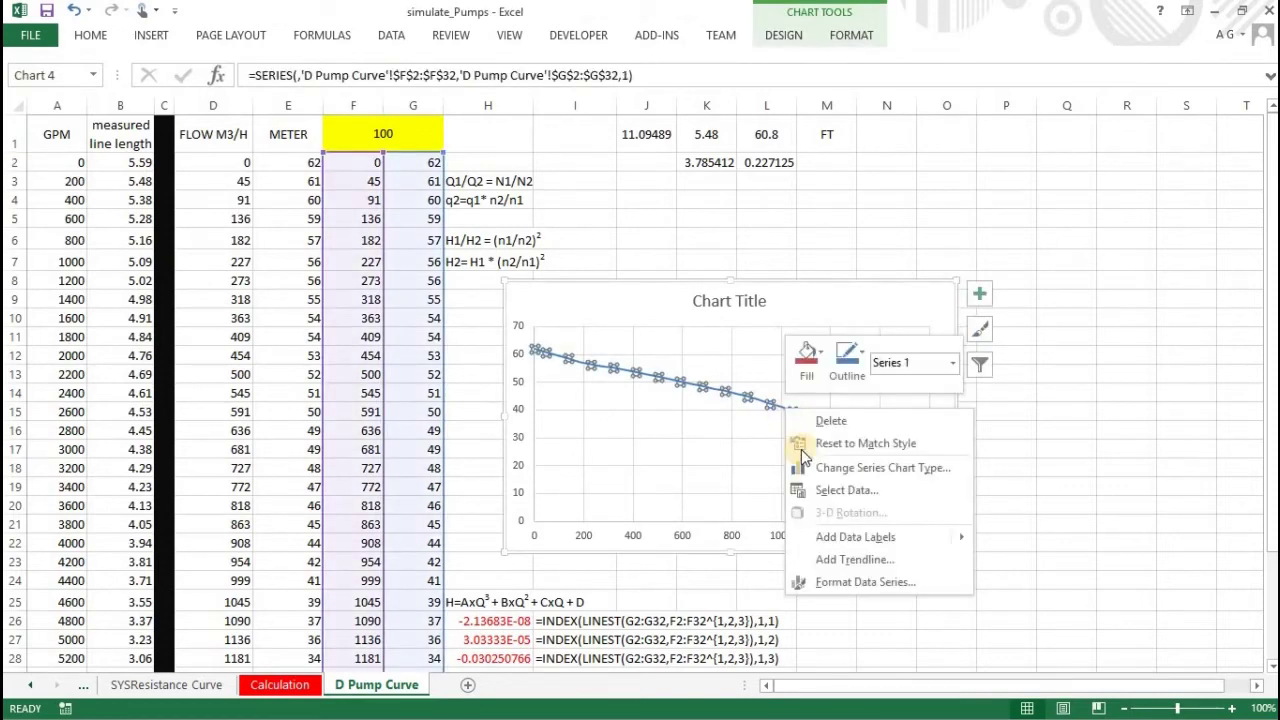
click(857, 558)
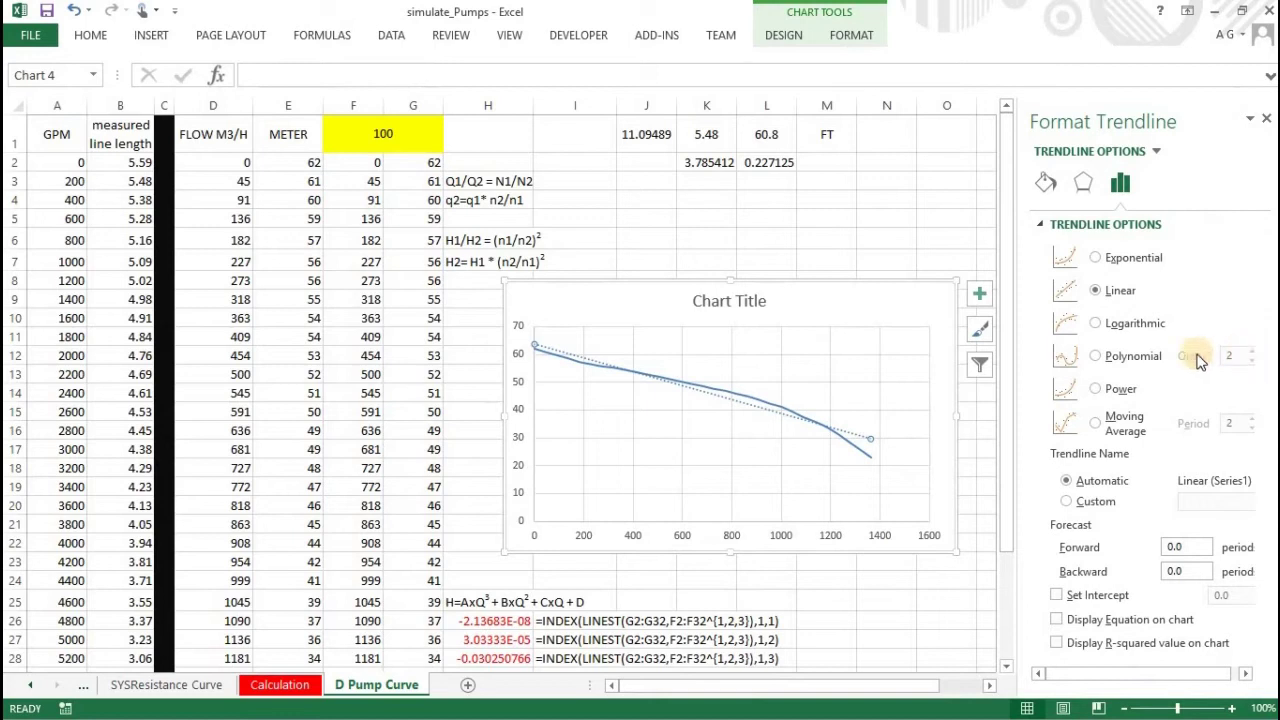
click(1112, 356)
click(1249, 352)
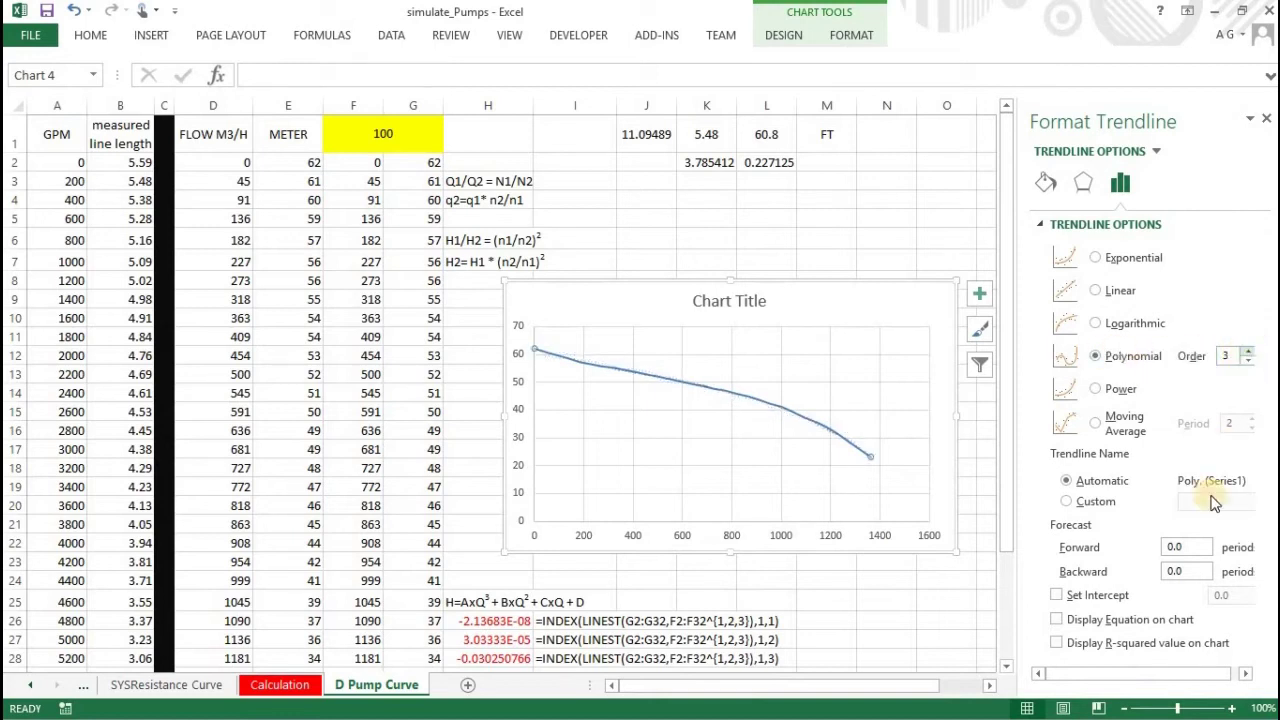
click(1058, 620)
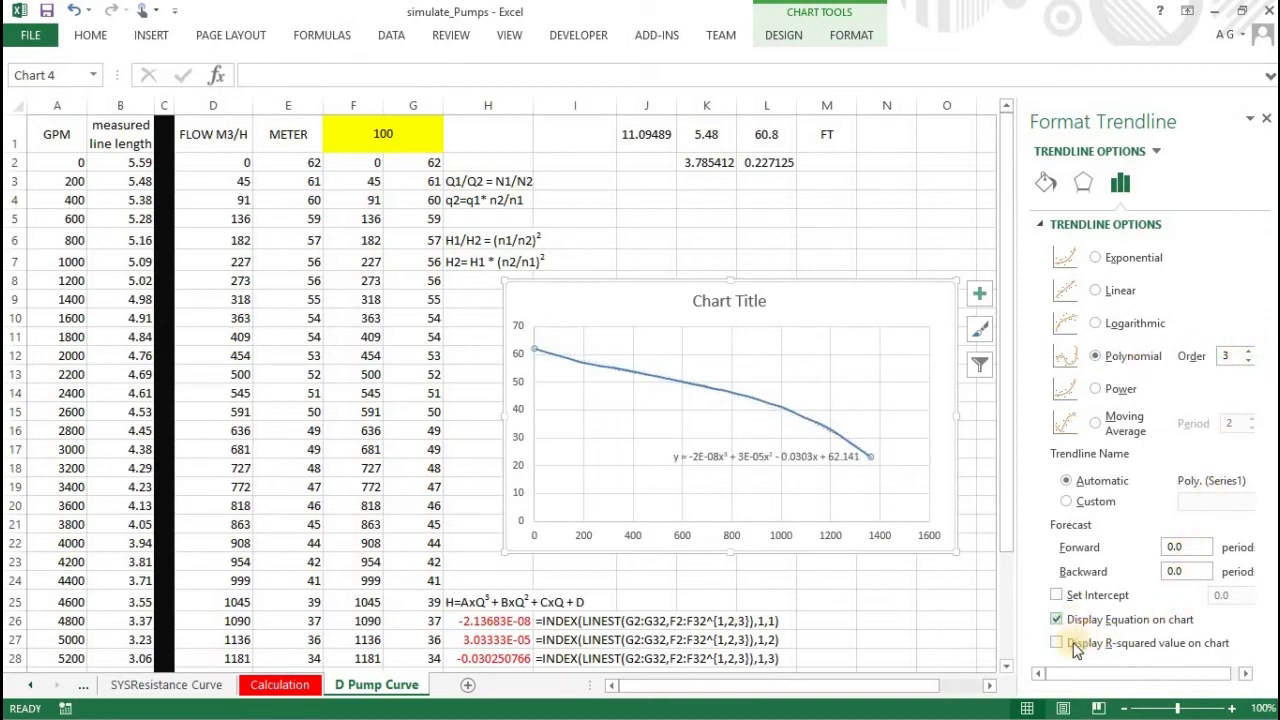
click(1266, 120)
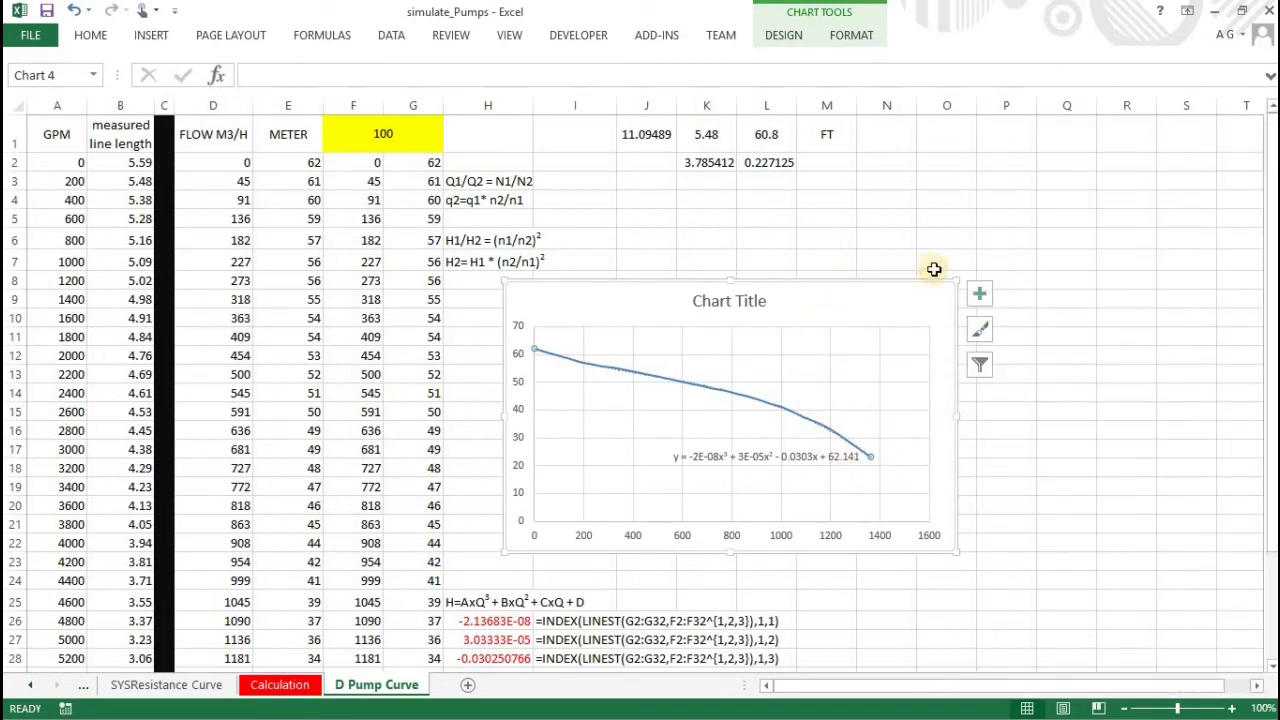
Enlarge the chart, align it with the first data rows, and move the trendline equation below the curve.
drag(955, 283, 1052, 219)
drag(932, 222, 942, 129)
click(806, 348)
drag(806, 348, 698, 344)
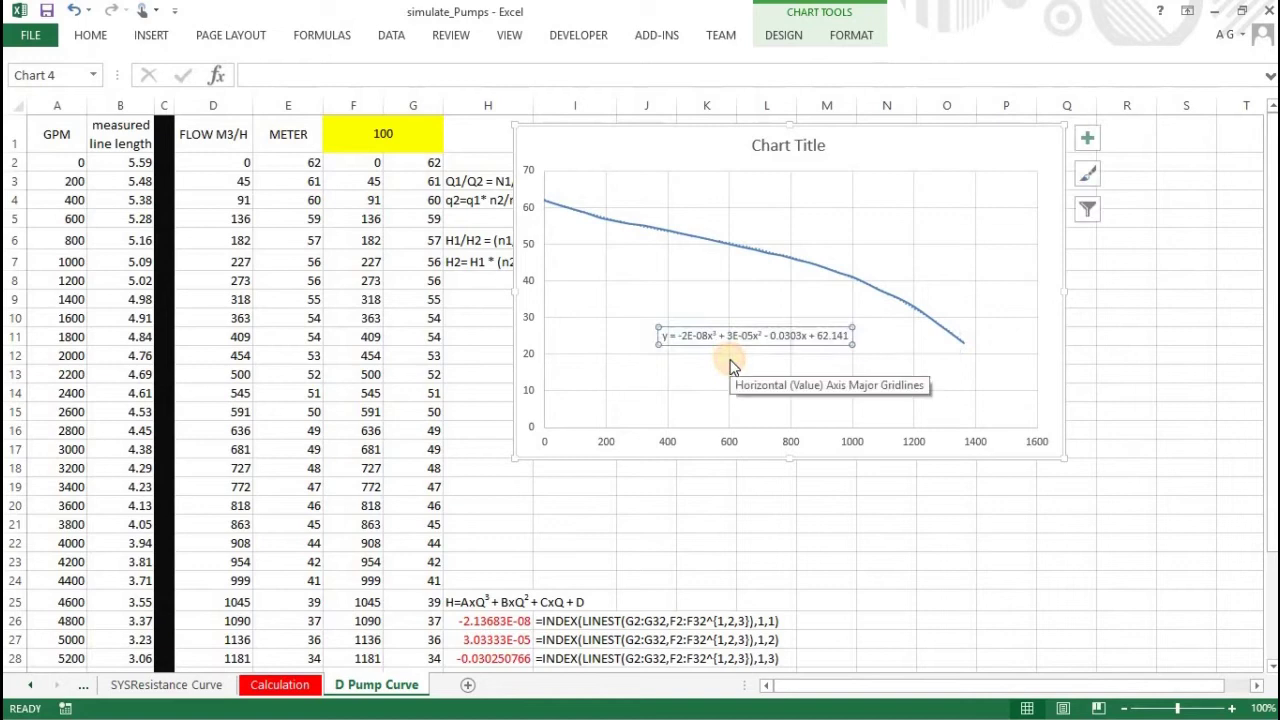
Set the yellow cell F1 to 50 to update the curve and its trendline equation.
click(373, 129)
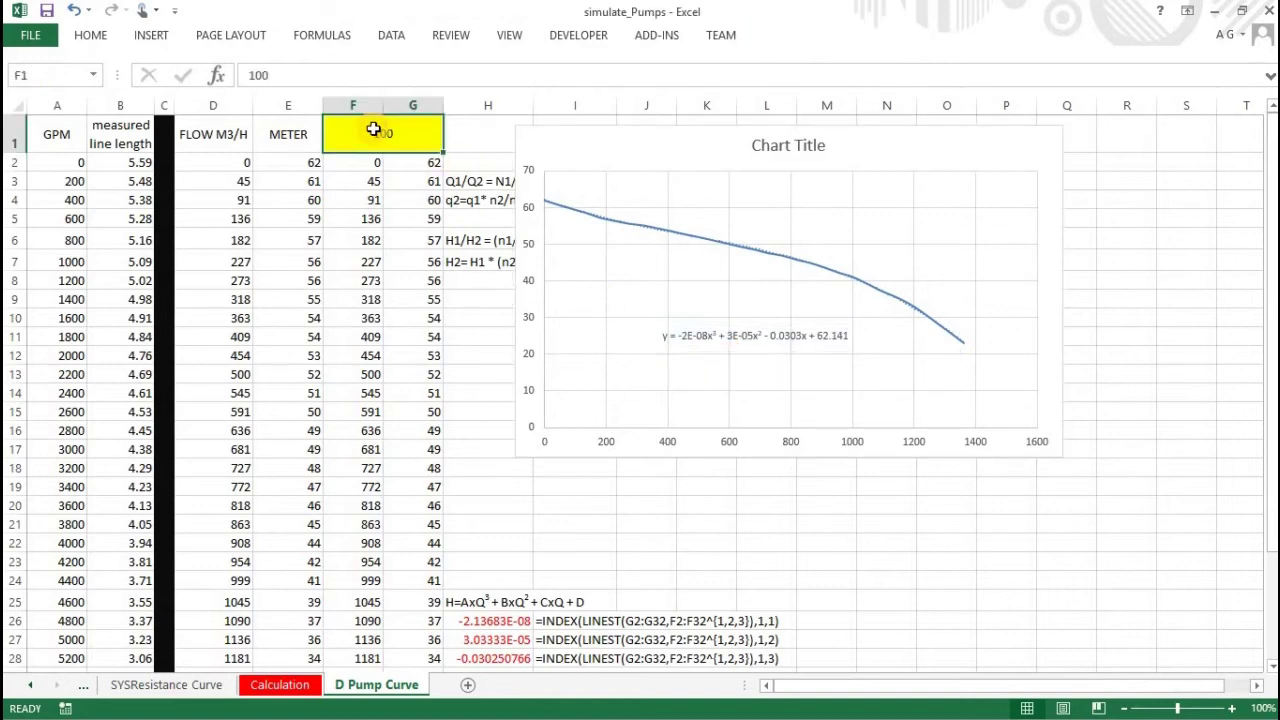
text(50)
key(Return)
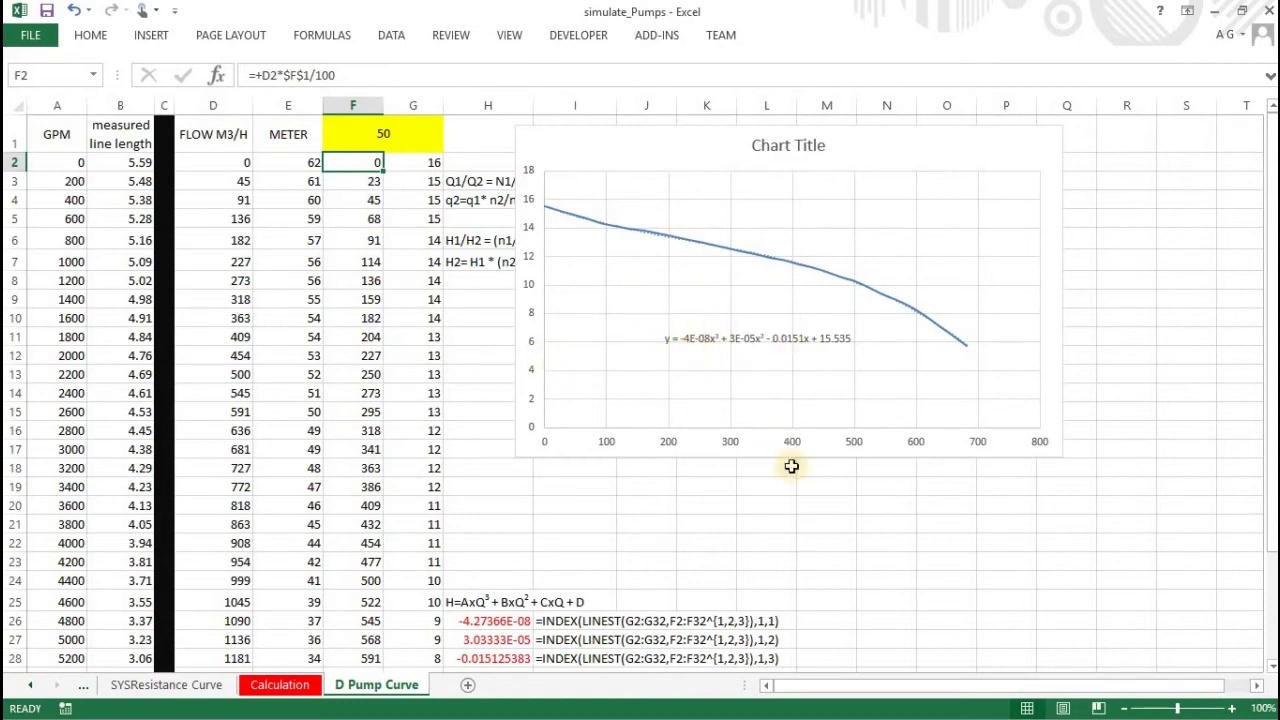
Move the head equation H=AxQ3 + BxQ2 + CxQ + D from H25 to I24.
scroll(815, 480, down, 1)
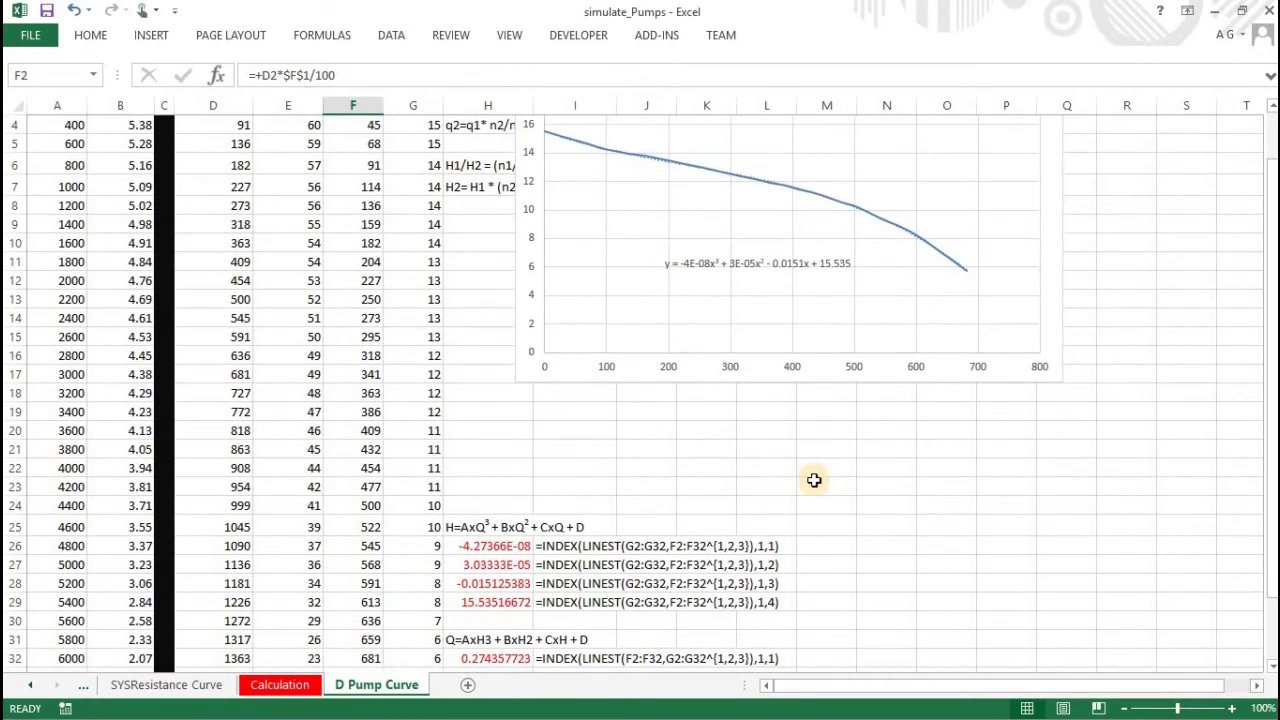
click(490, 548)
click(475, 525)
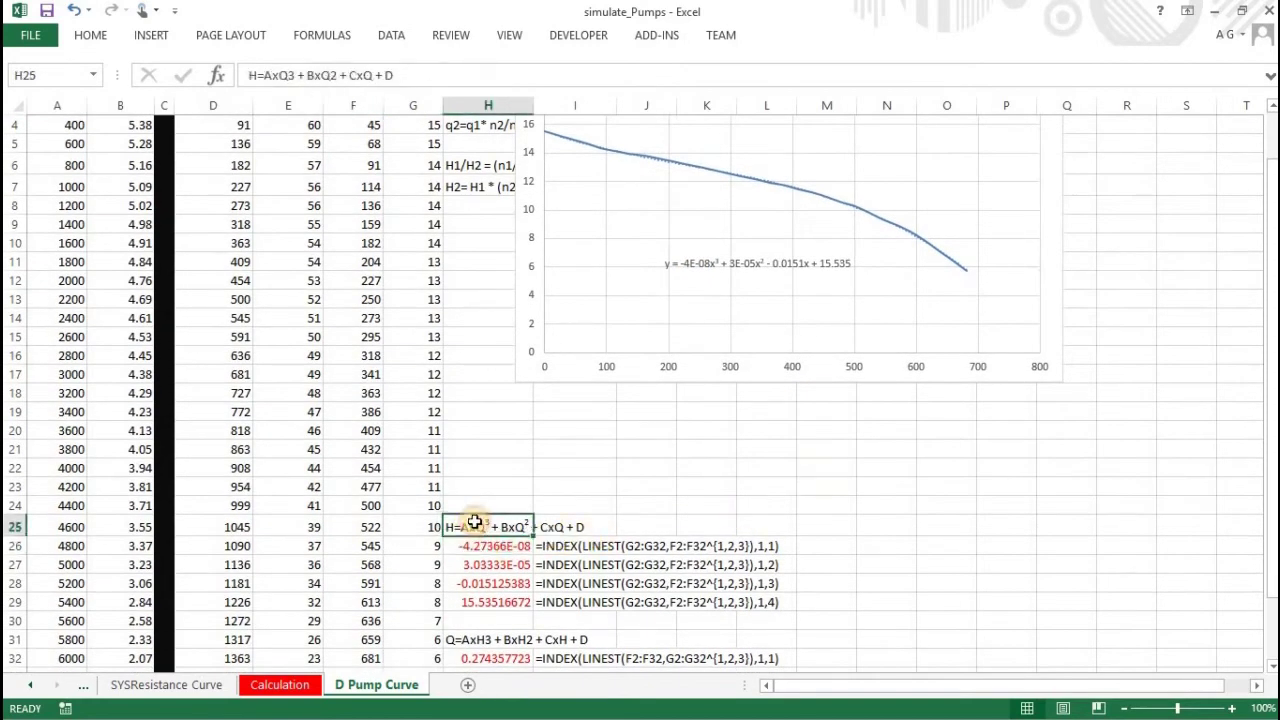
drag(488, 521, 563, 514)
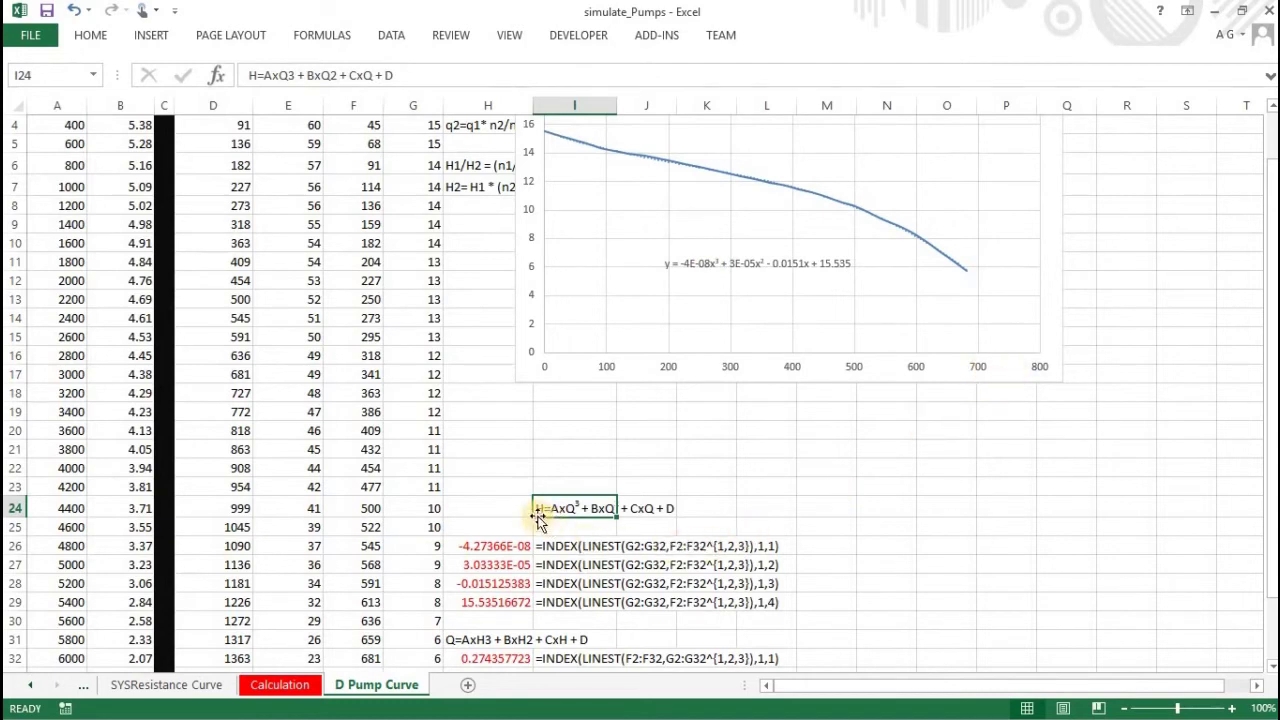
Compare the chart's trendline equation with the coefficients in H26:H29 and examine the head range in the LINEST formula text in I26.
click(528, 545)
scroll(900, 491, down, 1)
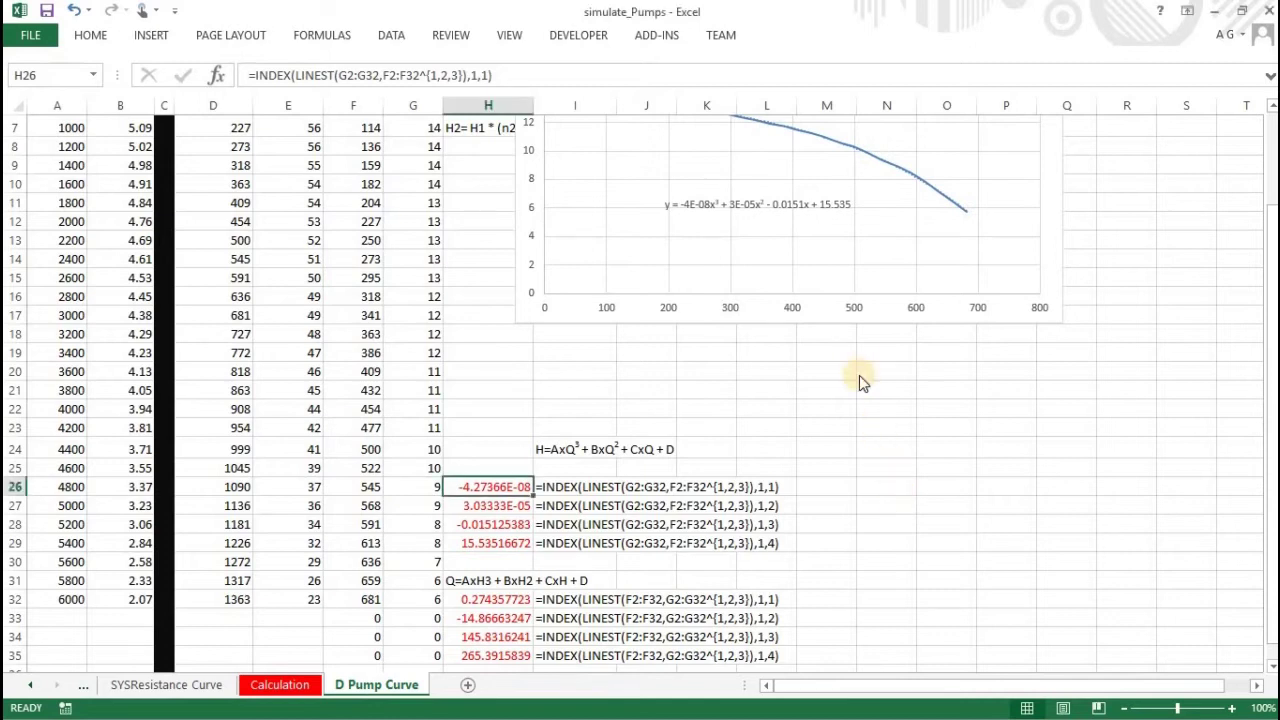
scroll(857, 374, up, 2)
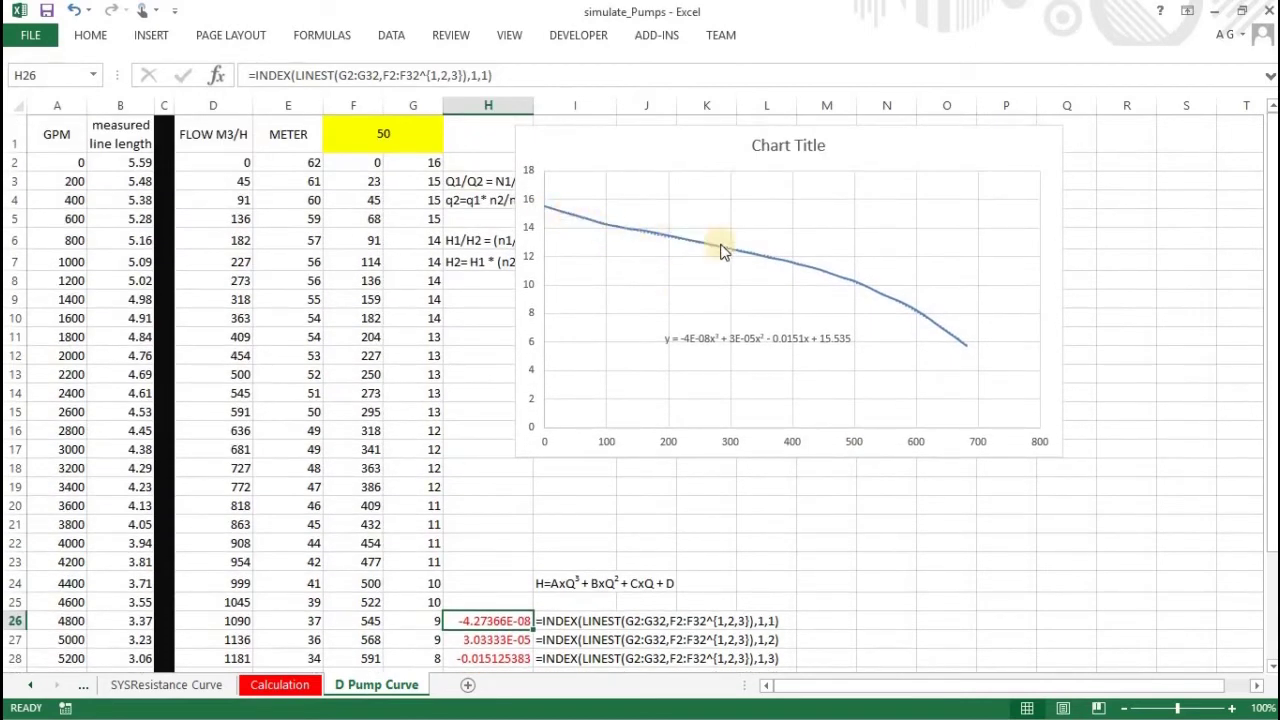
click(765, 342)
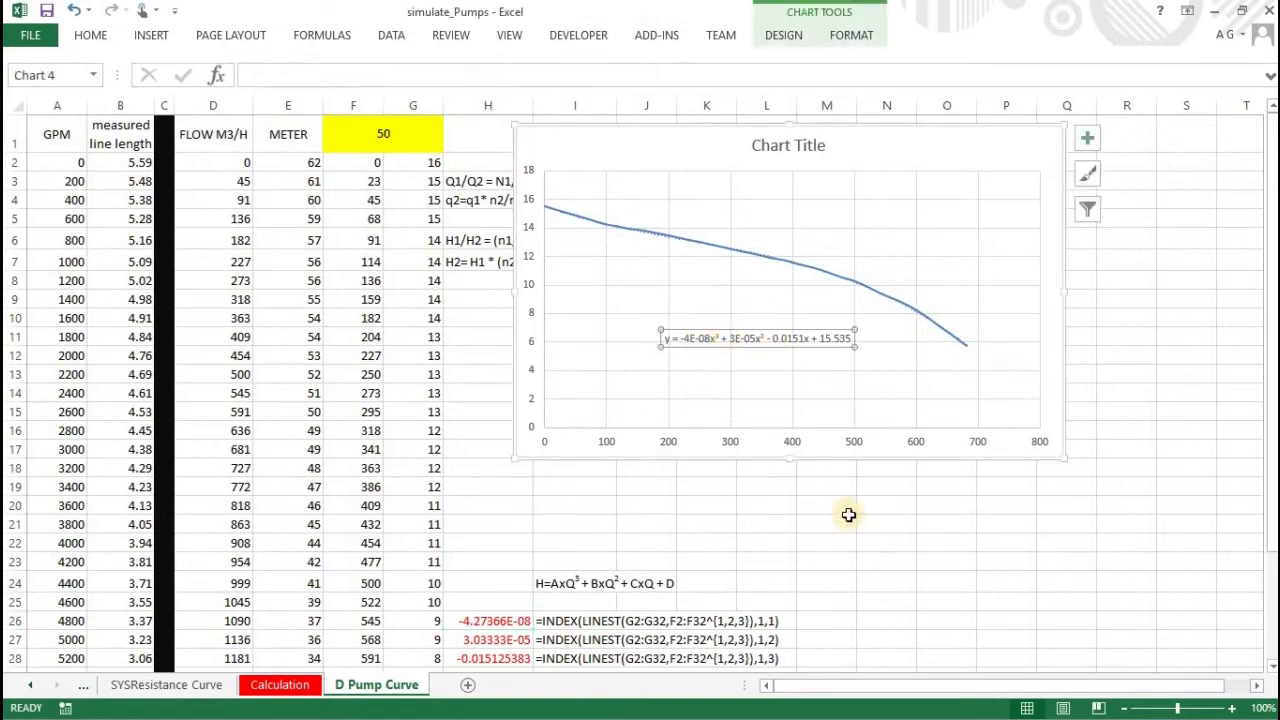
scroll(831, 509, down, 2)
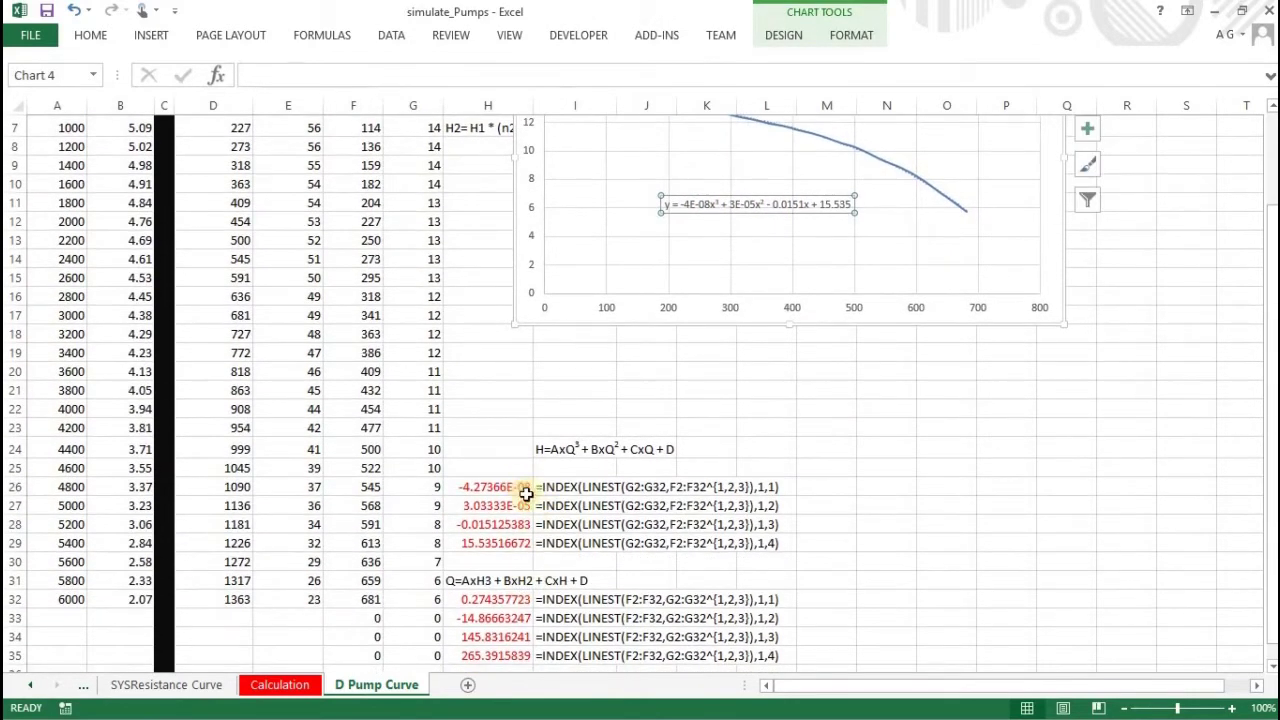
drag(574, 486, 565, 546)
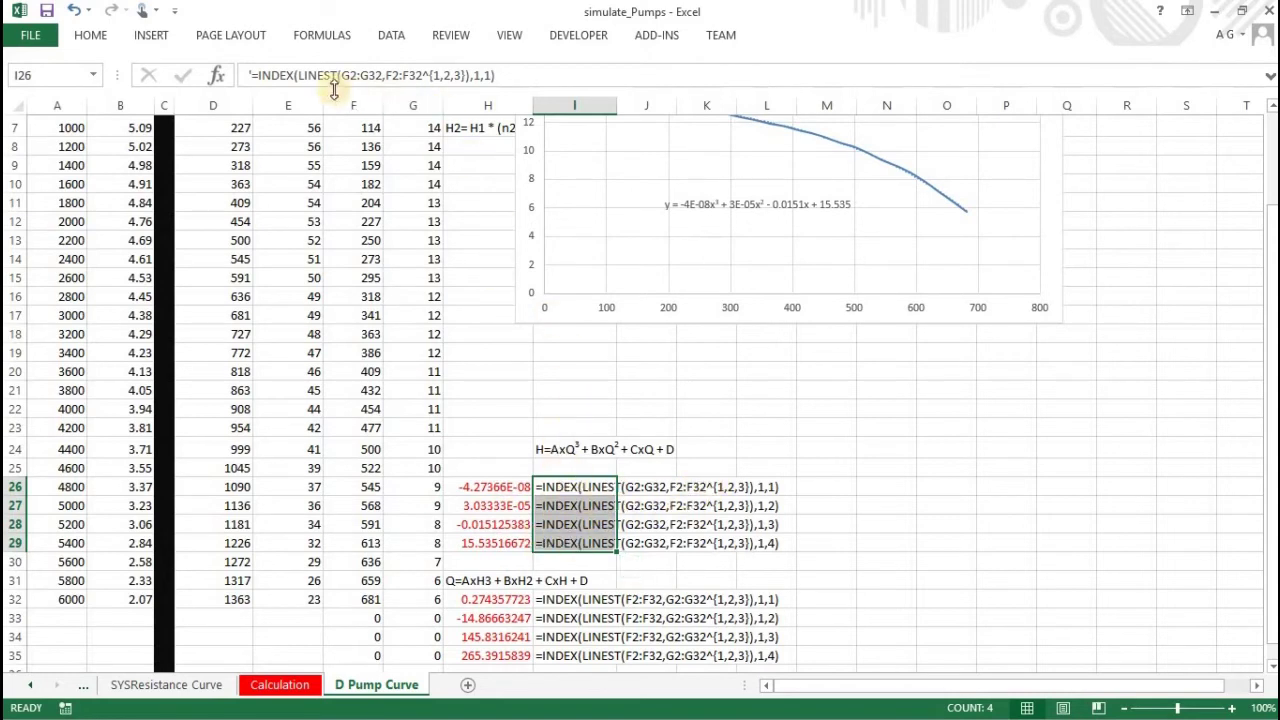
drag(341, 75, 384, 75)
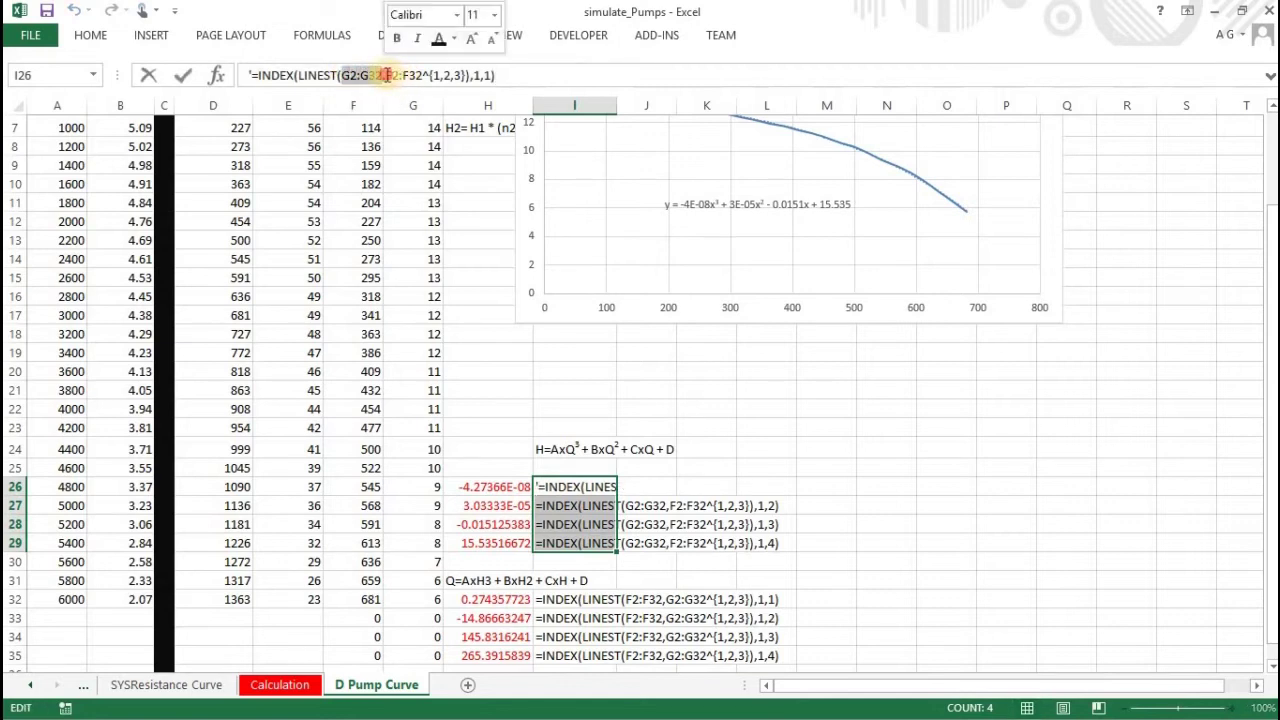
click(578, 351)
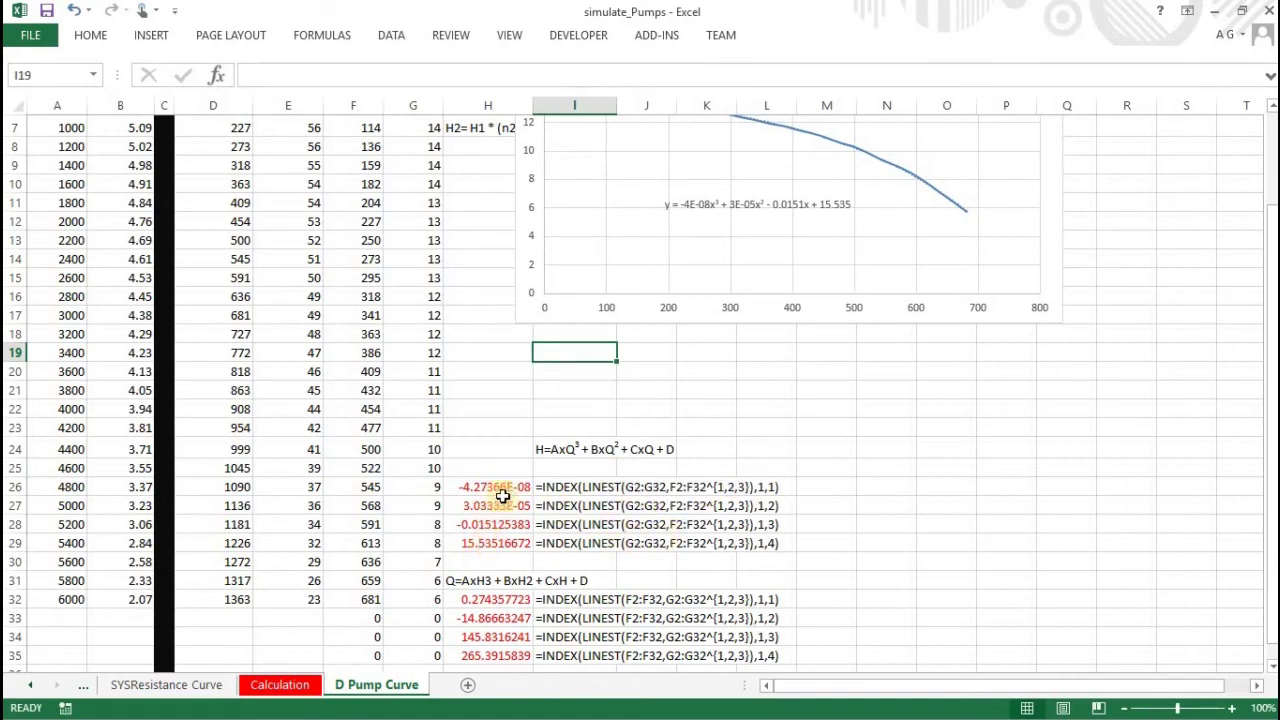
Examine the head equation in I24 and the flow equation in H31 together with their LINEST coefficients.
scroll(518, 432, down, 3)
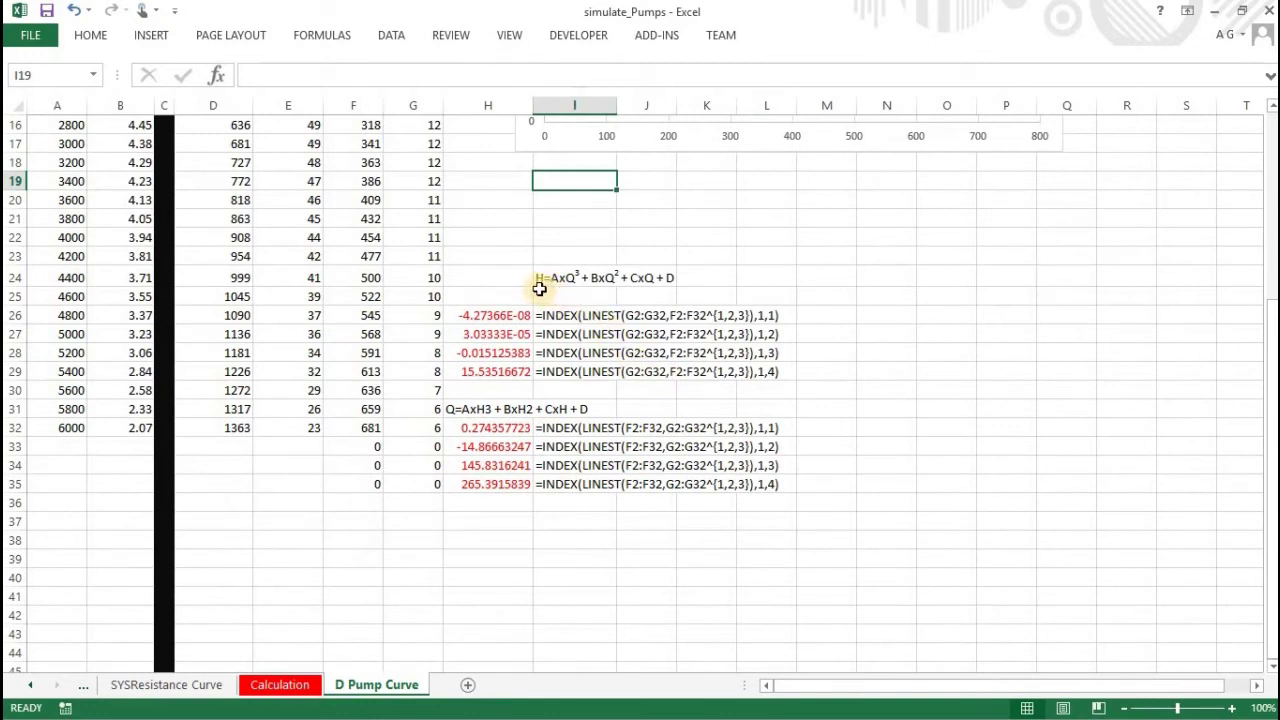
click(540, 278)
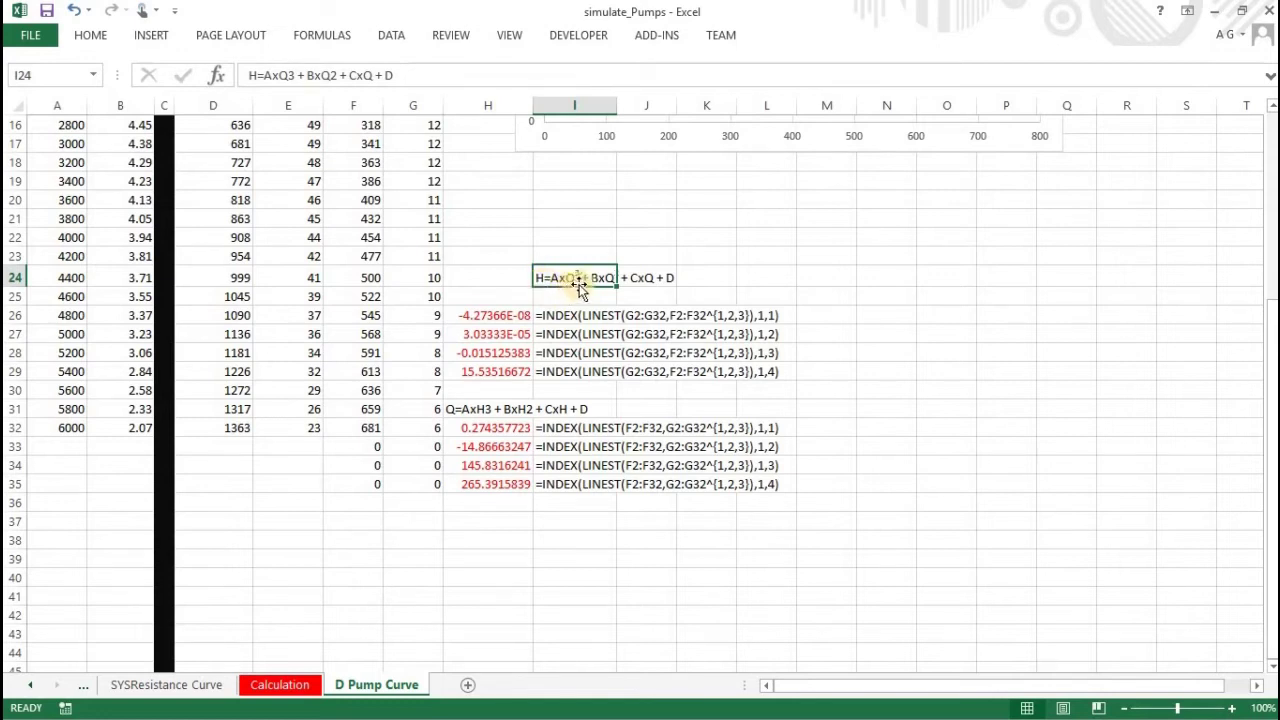
click(459, 409)
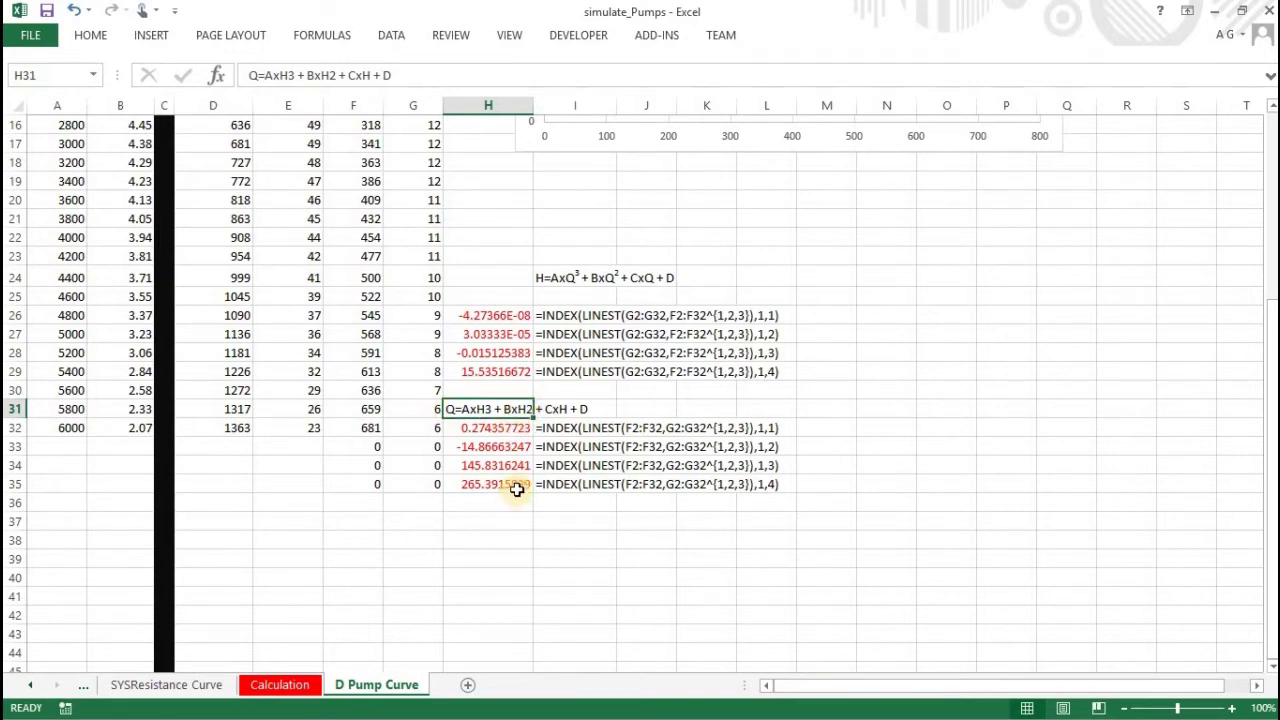
Set the yellow speed cell F1 to 100 and check the recalculated LINEST coefficients in column H.
scroll(515, 491, up, 3)
scroll(481, 428, up, 2)
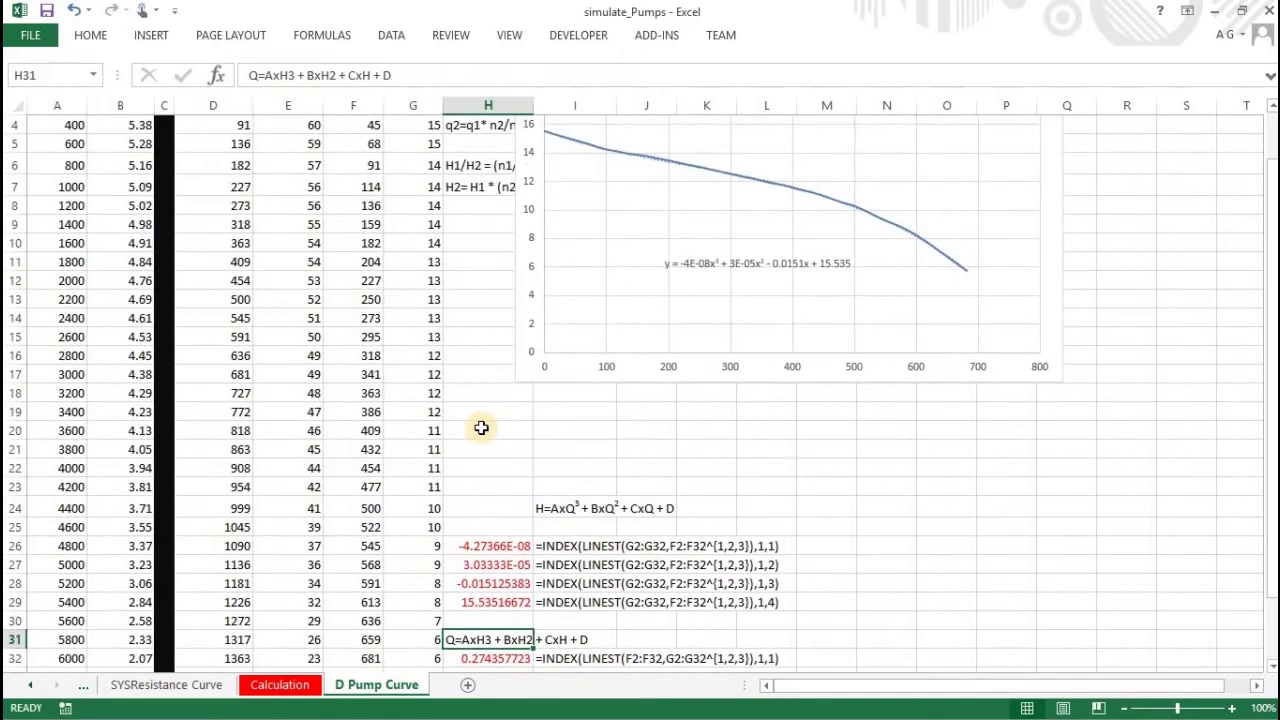
click(380, 132)
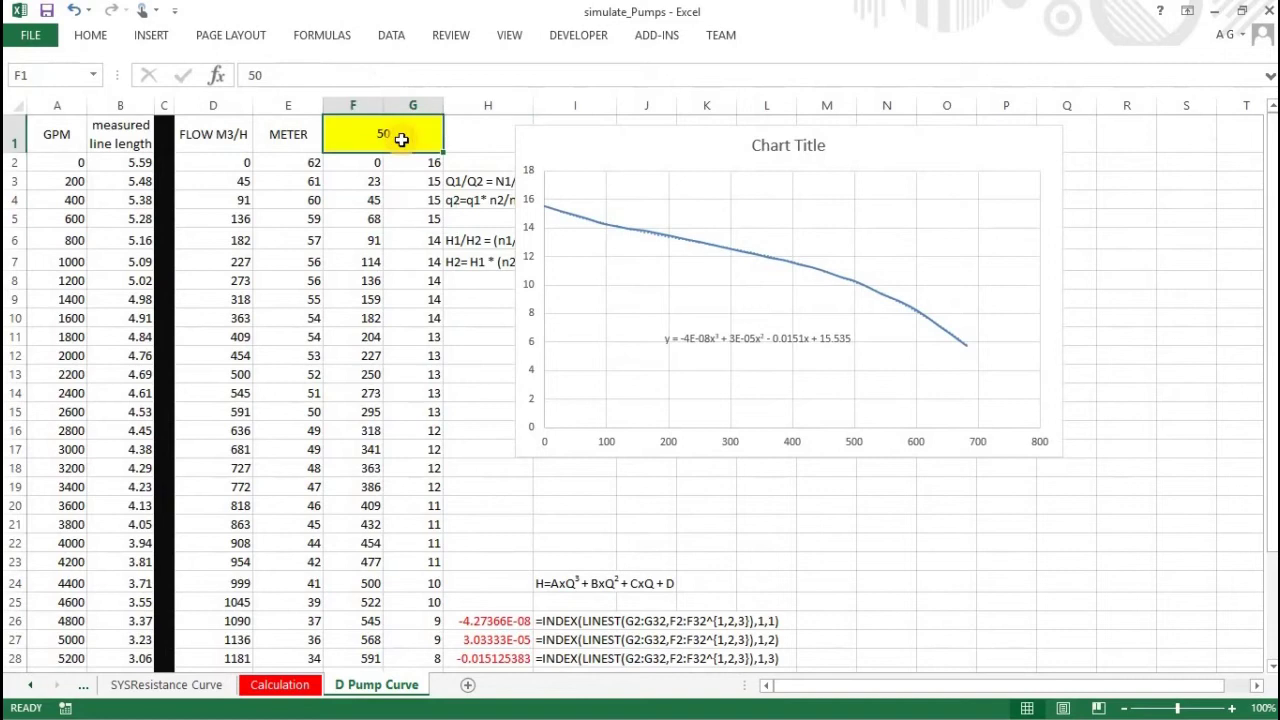
key(BackSpace)
key(BackSpace)
text(100)
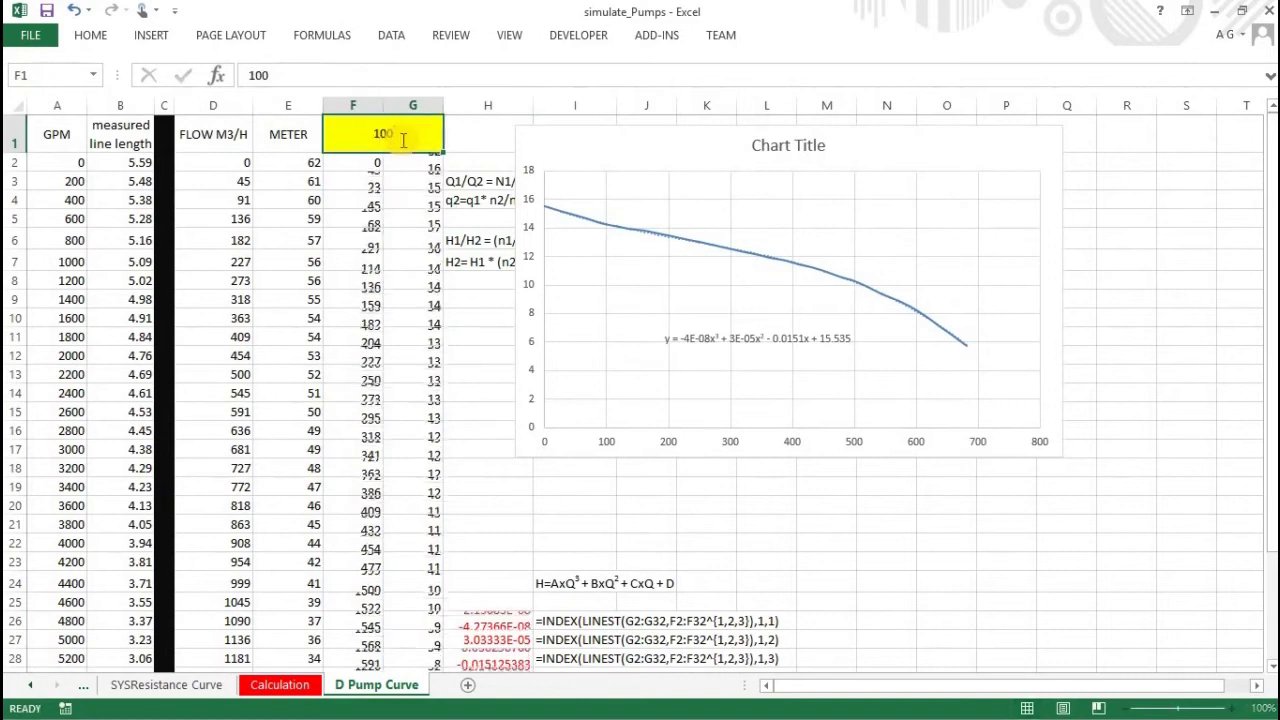
key(Return)
scroll(884, 442, down, 3)
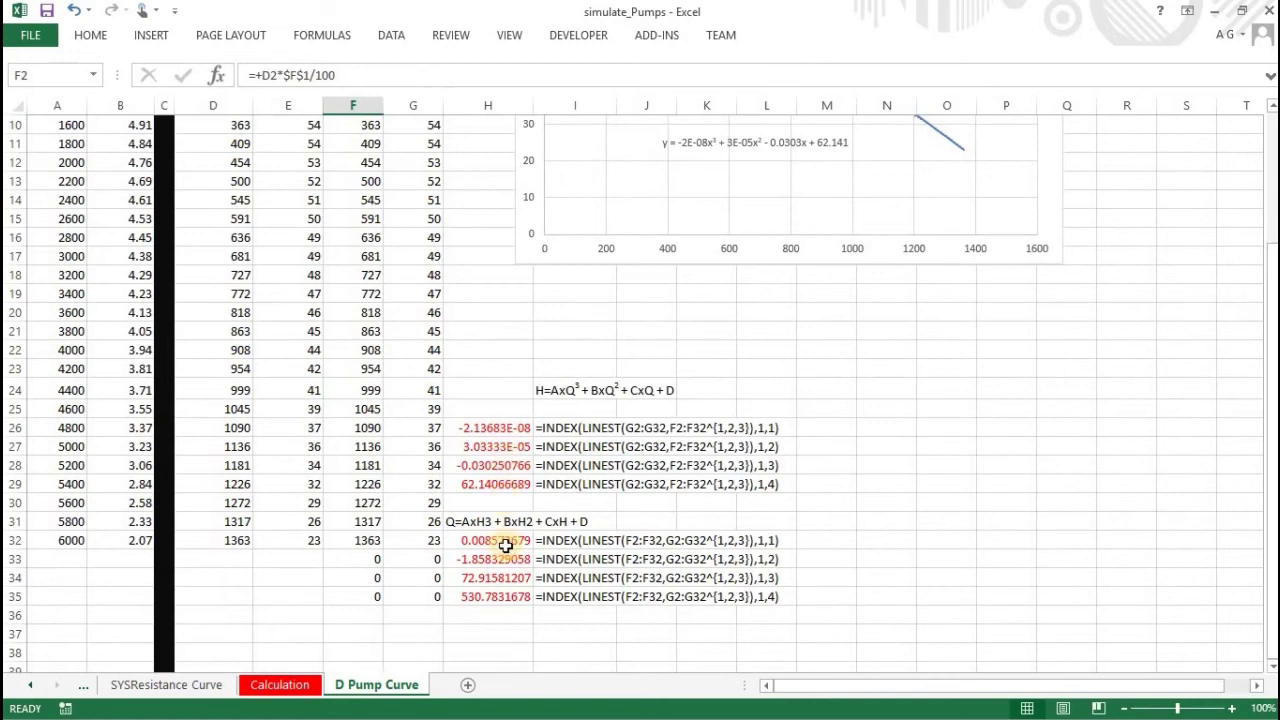
Set the yellow speed cell F1 back to 50.
scroll(428, 230, up, 3)
click(403, 136)
text(50)
key(Return)
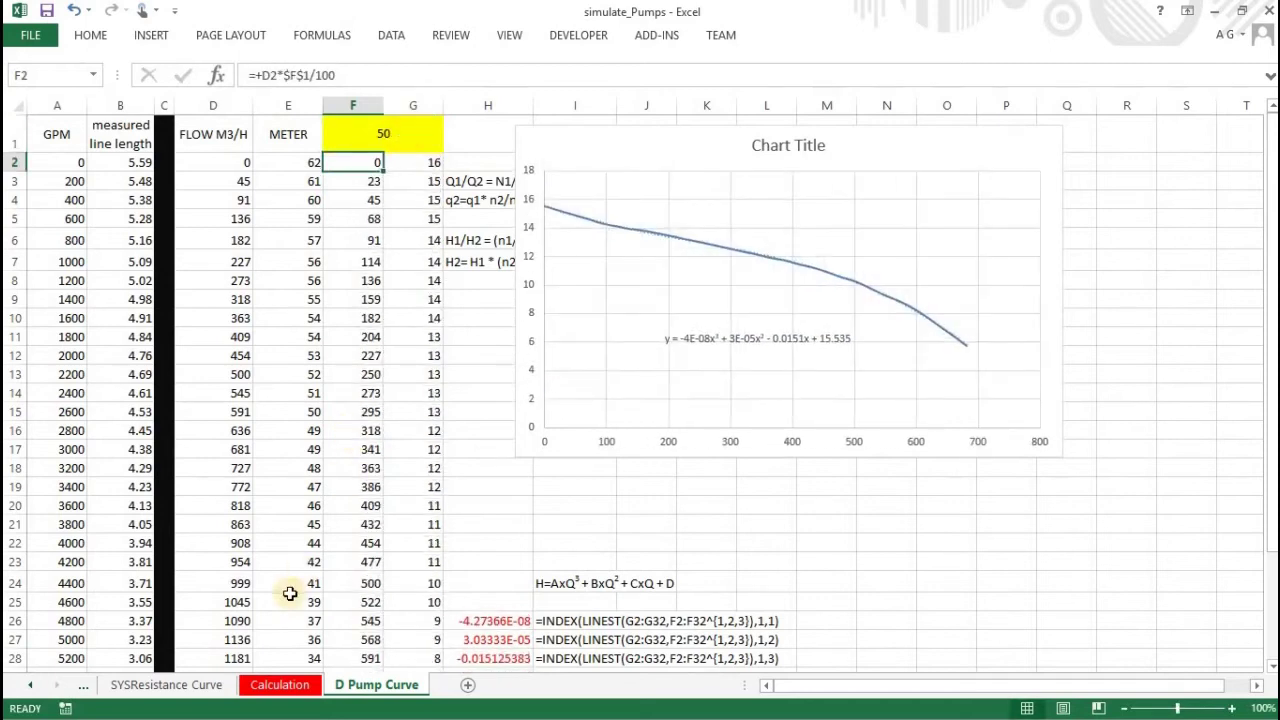
On the Calculation sheet, examine the original and speed-adjusted H and Q columns of Pump 1, then the Pump 2 and Pump 3 data.
click(280, 685)
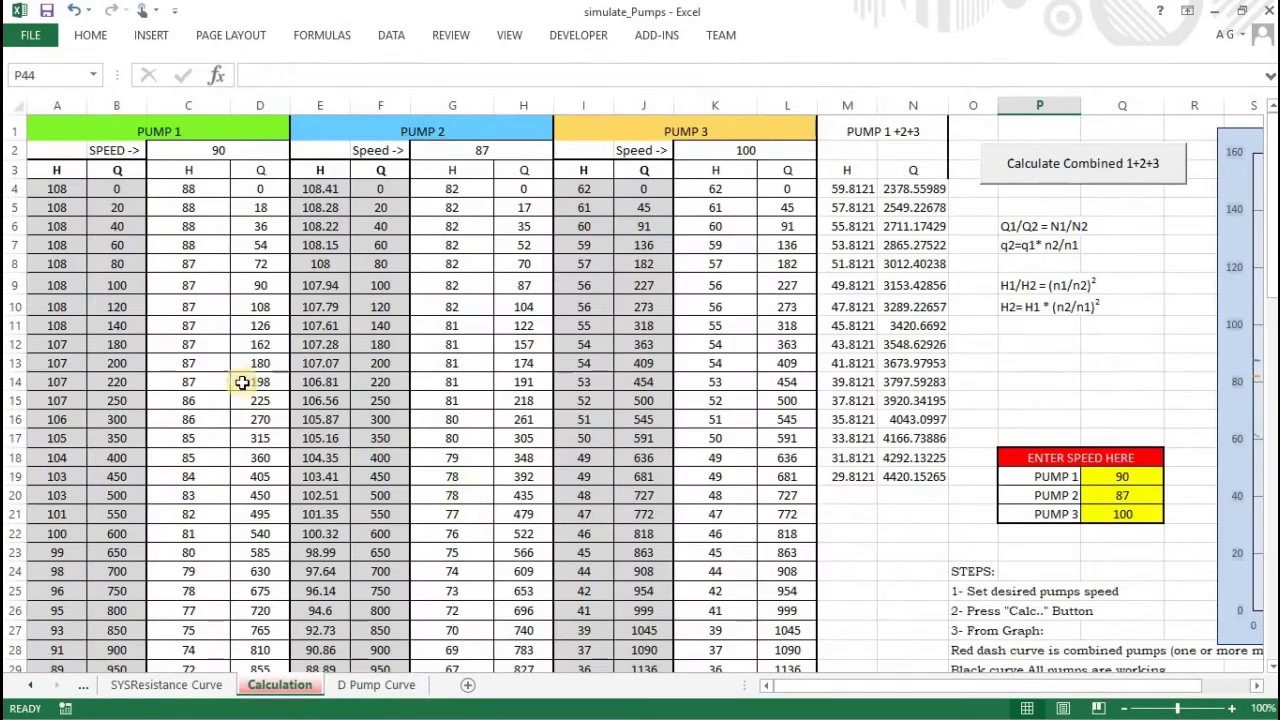
click(143, 132)
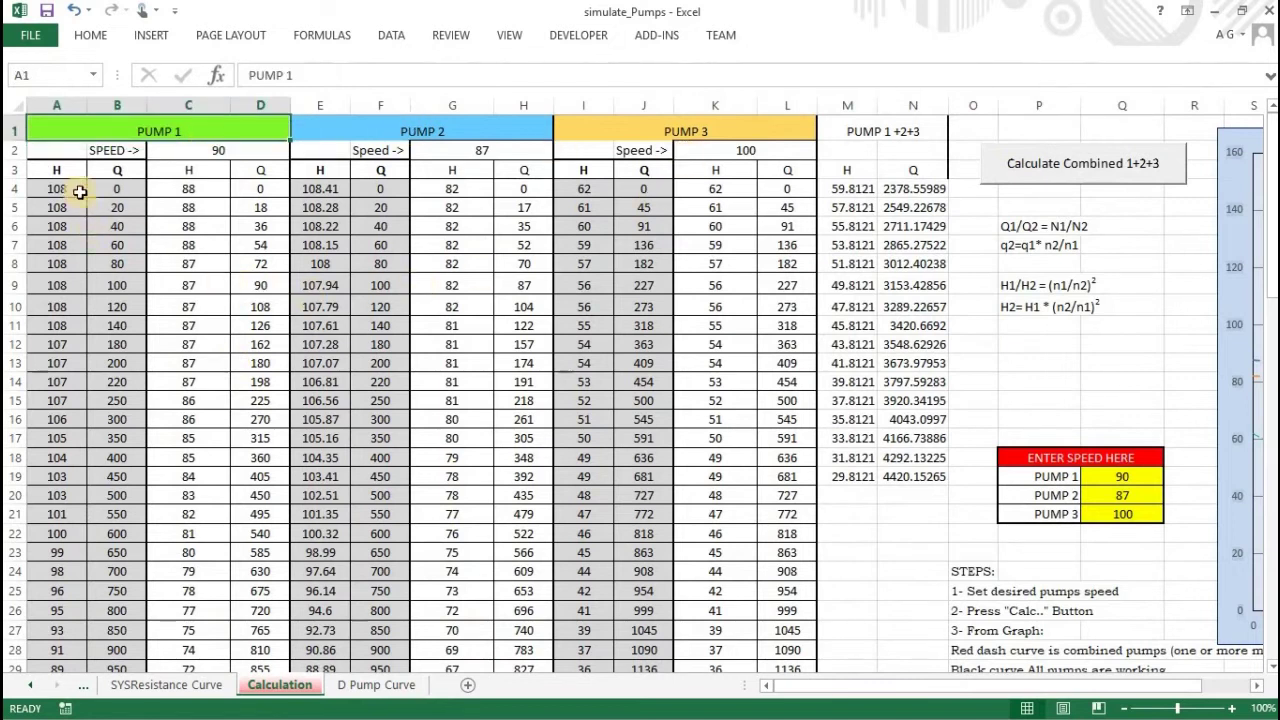
drag(48, 177, 103, 637)
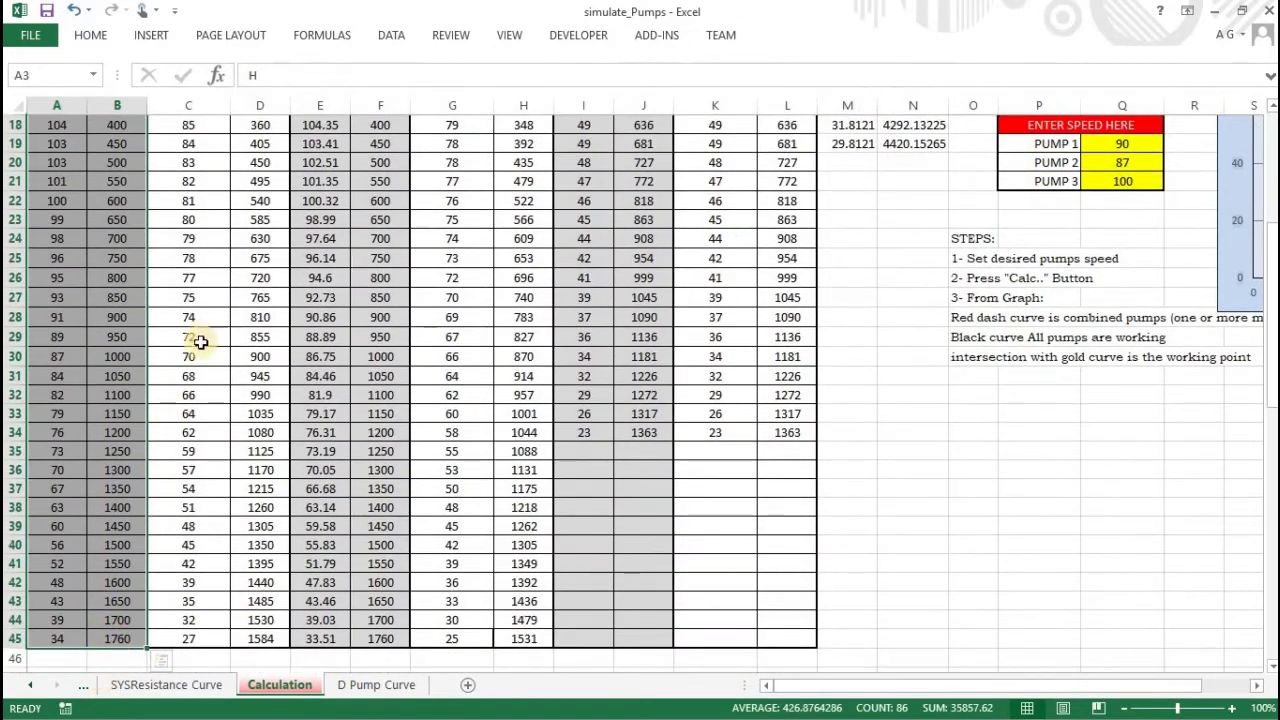
scroll(205, 334, up, 6)
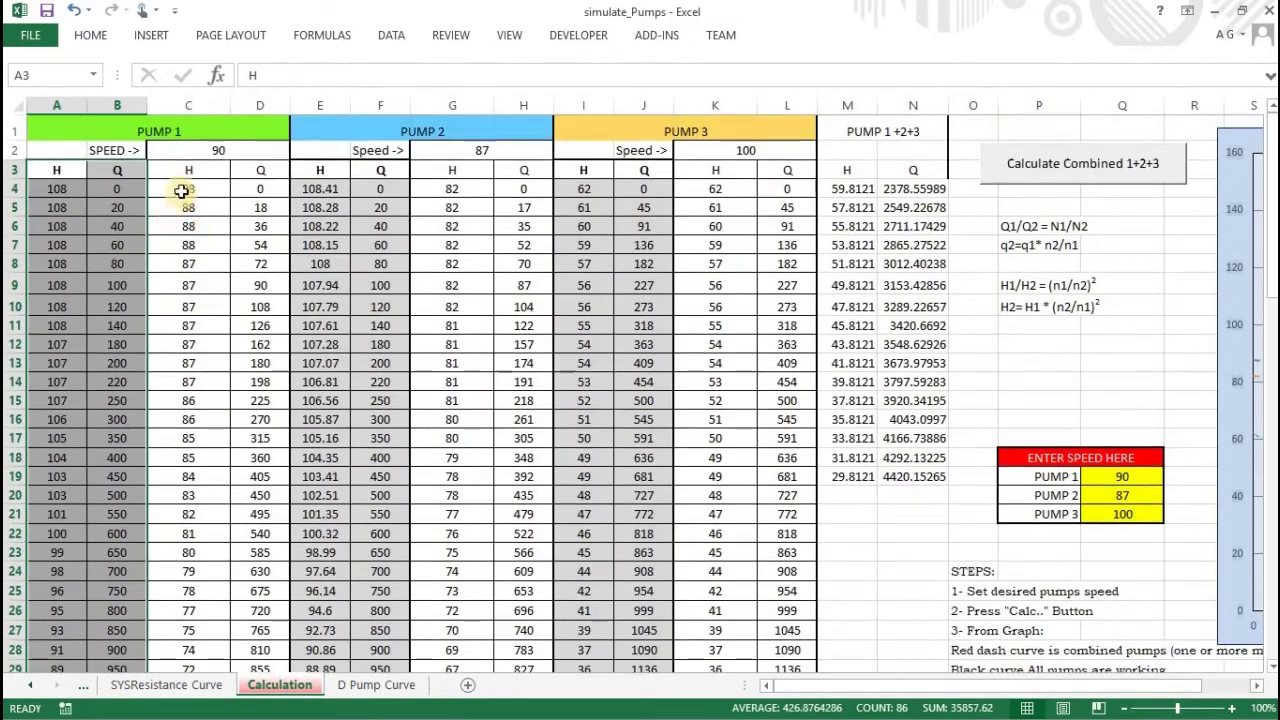
click(231, 149)
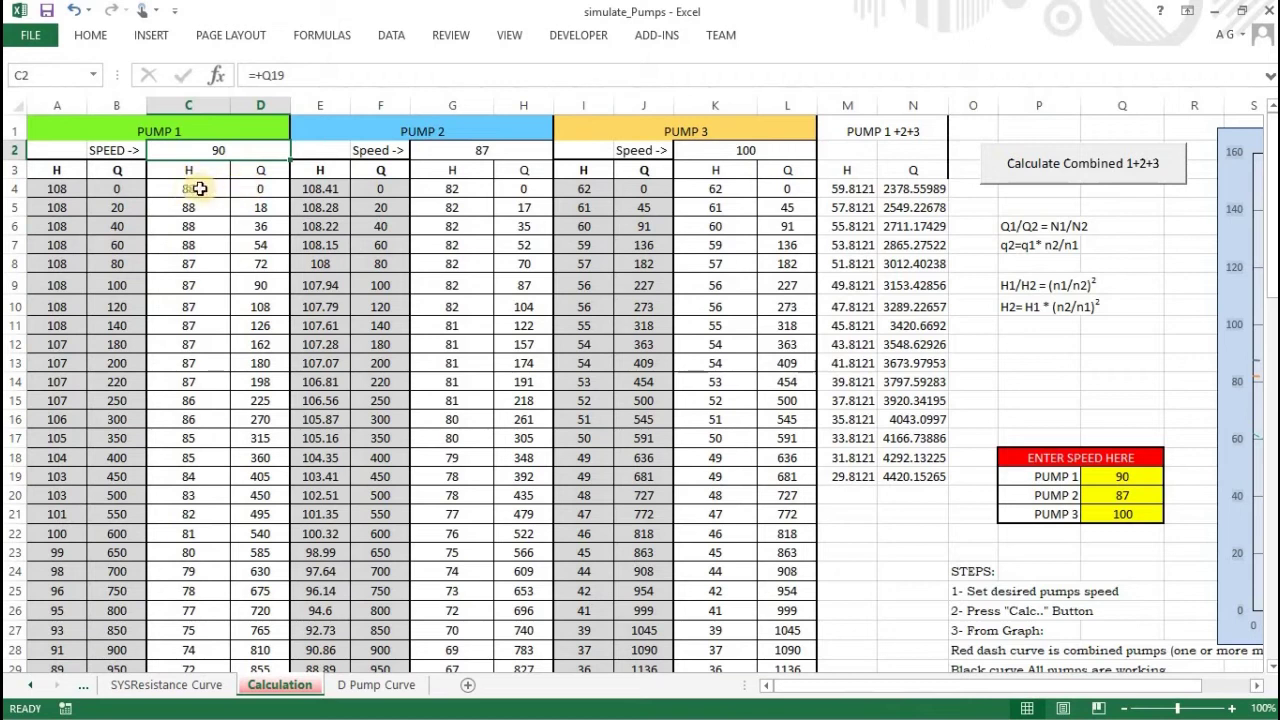
drag(206, 189, 265, 592)
click(377, 214)
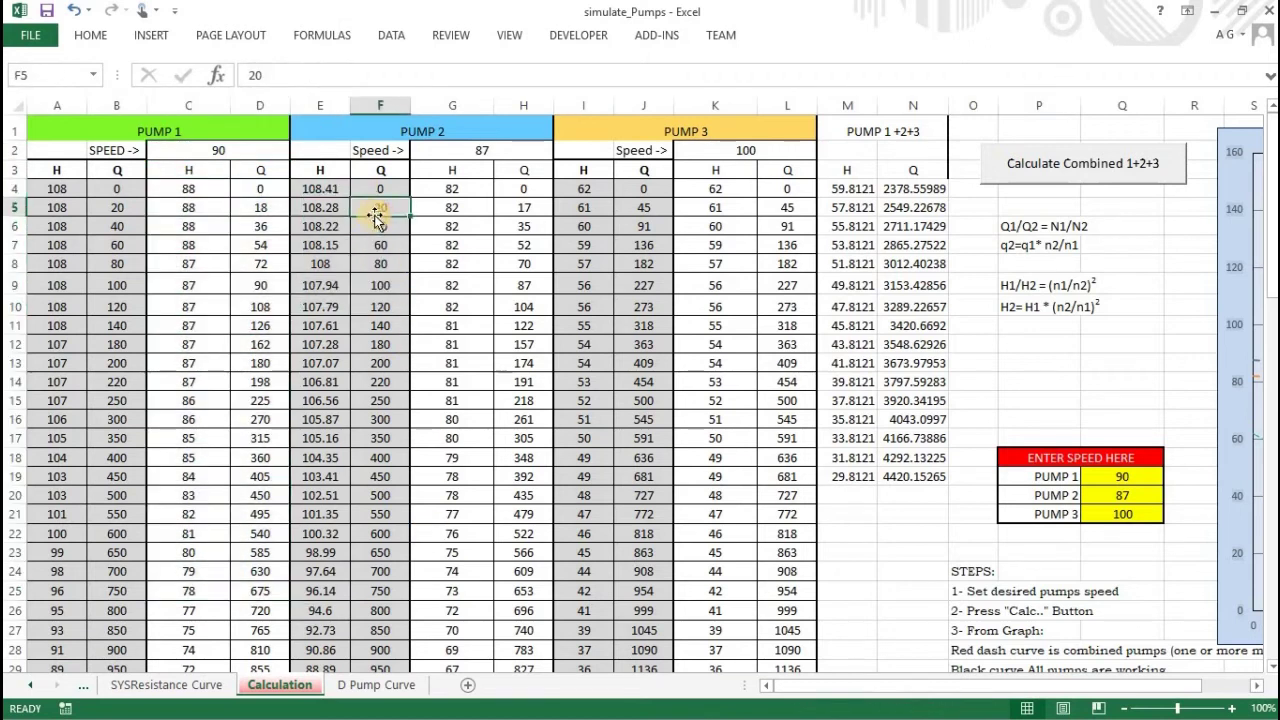
click(640, 225)
Set the Pump 1 speed in Q19 to 100 and check the recalculated H and Q columns of Pump 1.
drag(900, 688, 950, 688)
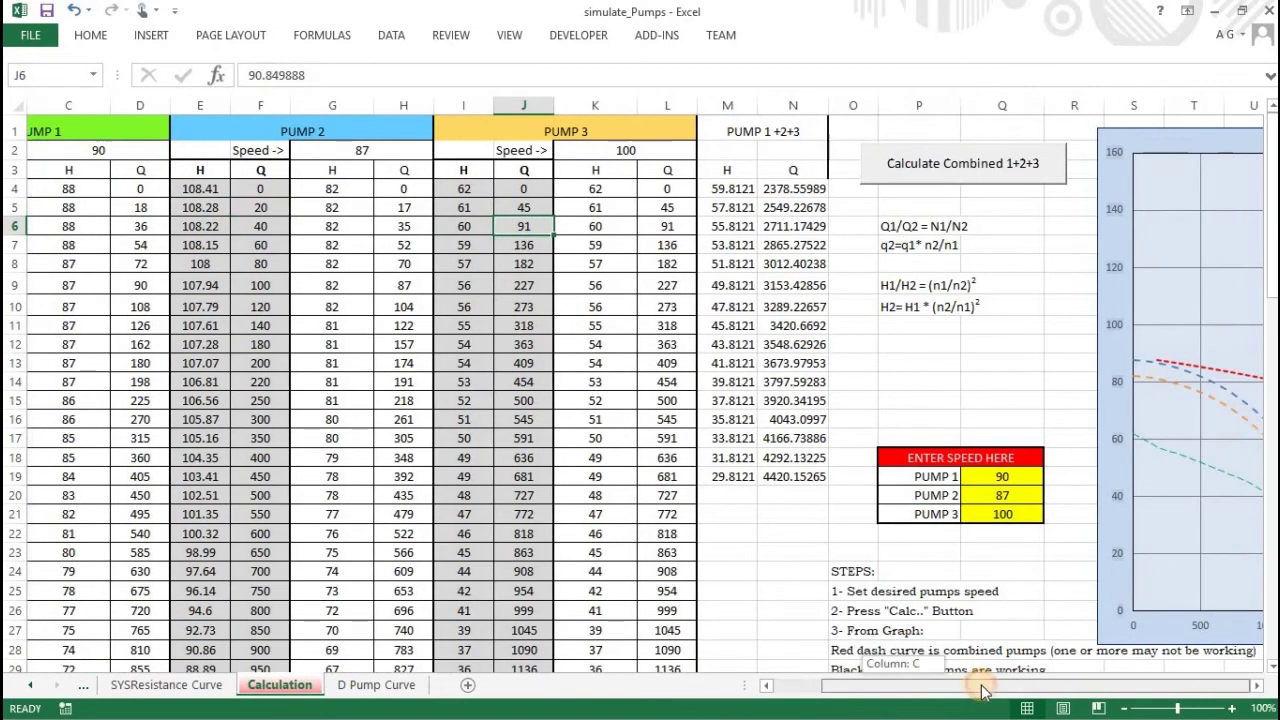
click(1002, 477)
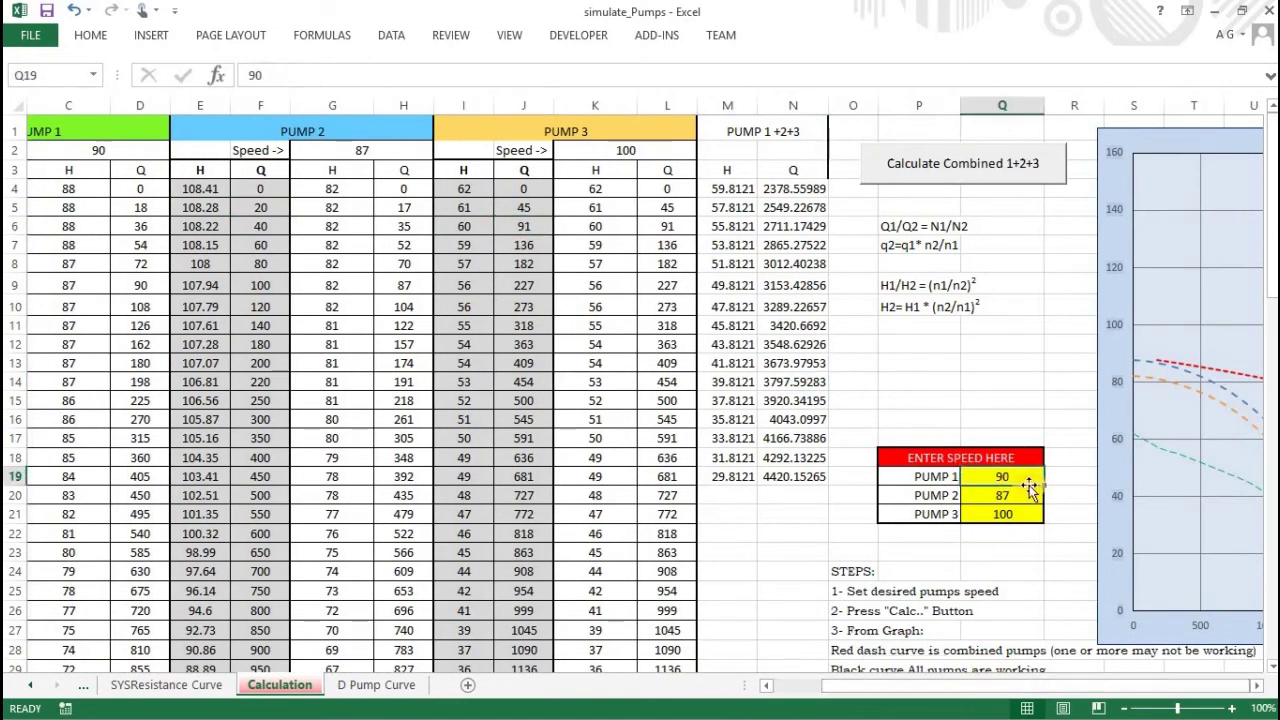
text(100)
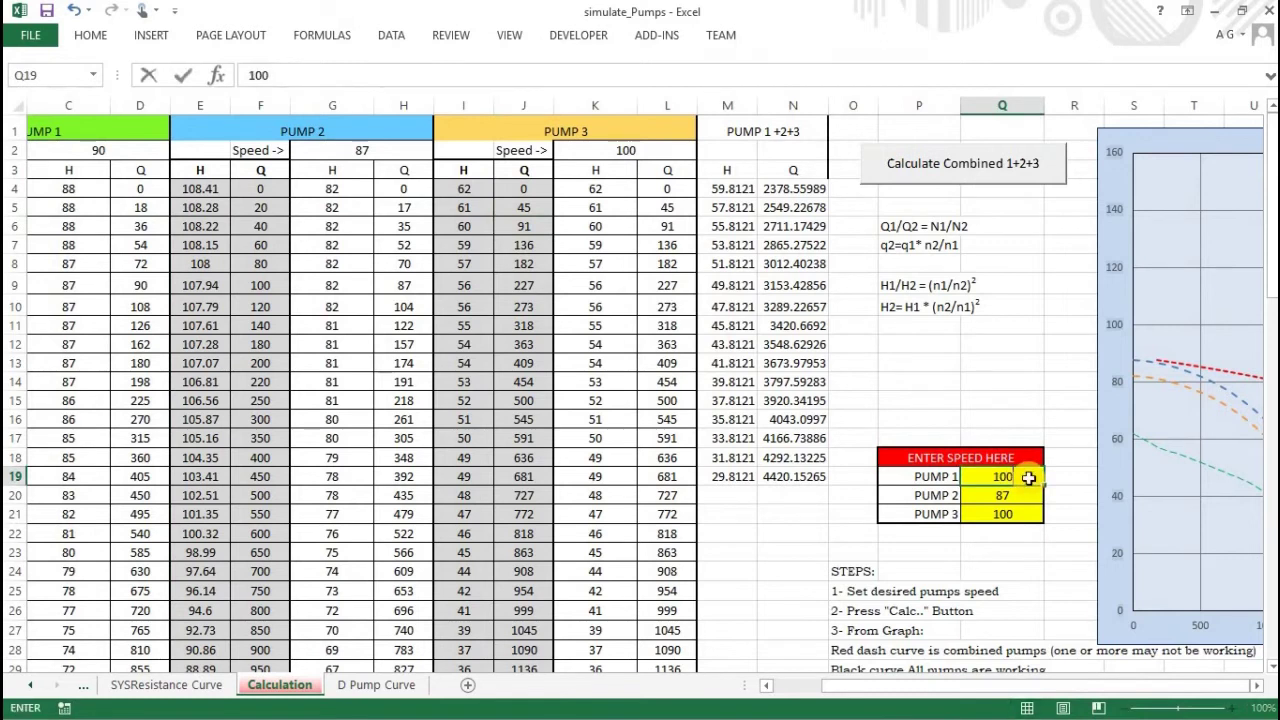
key(Return)
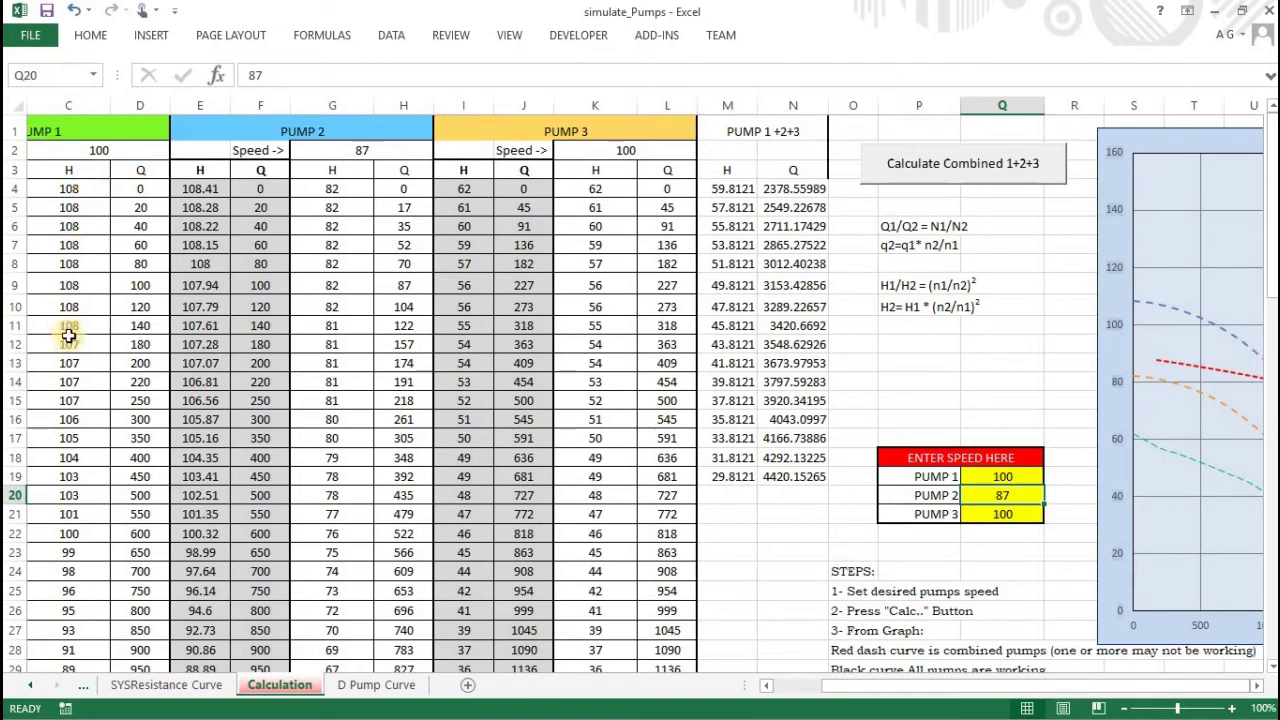
scroll(101, 283, down, 3)
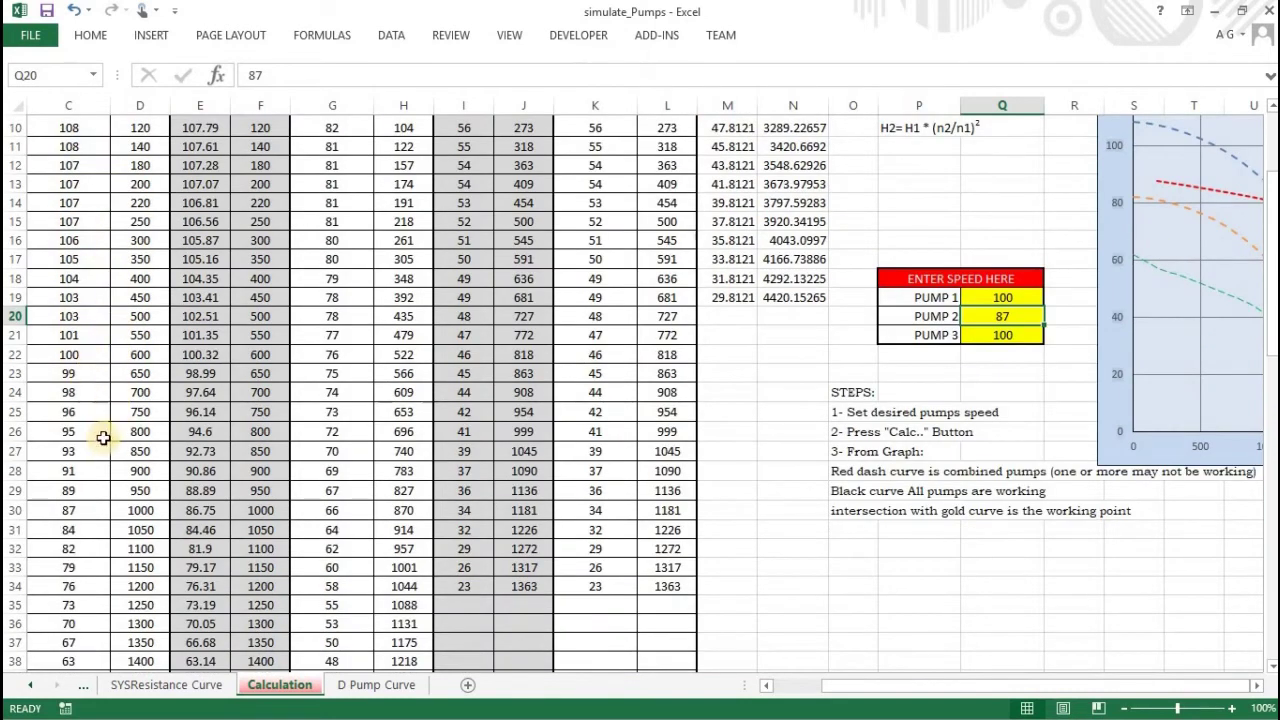
scroll(120, 260, up, 3)
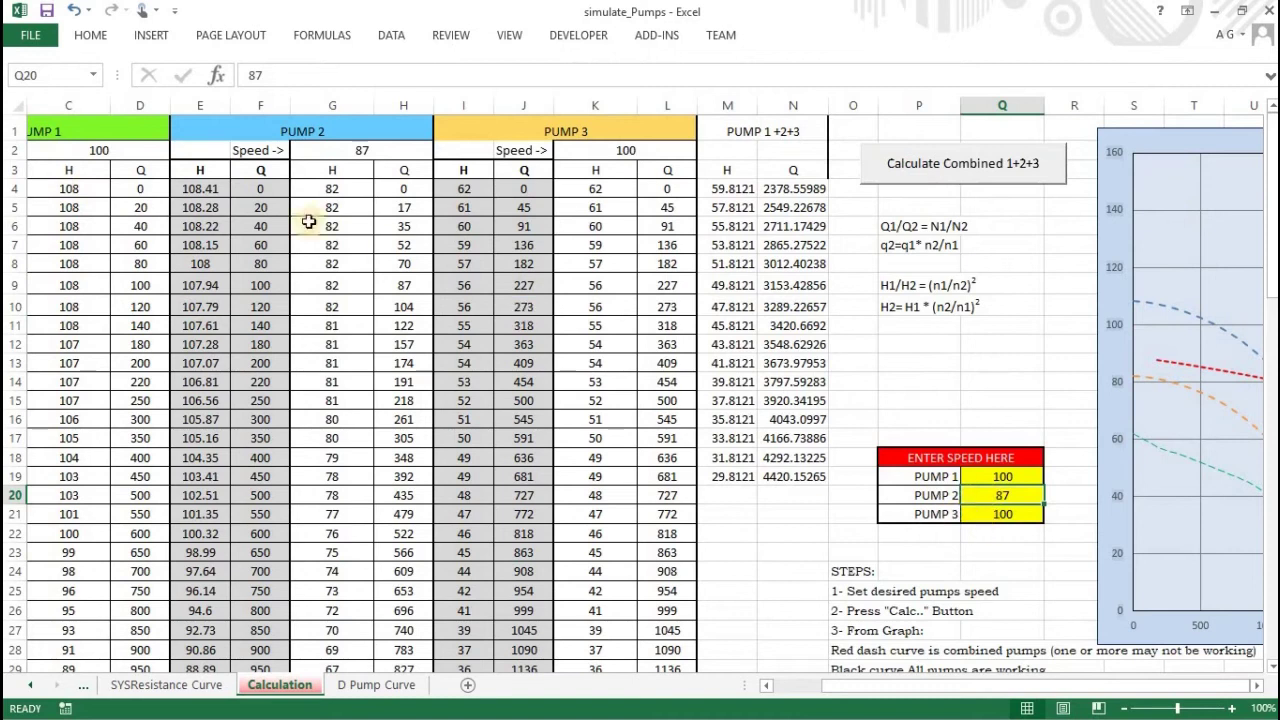
Set the Pump 2 speed in Q20 to 100 with the pump curves chart in view.
drag(860, 686, 1050, 665)
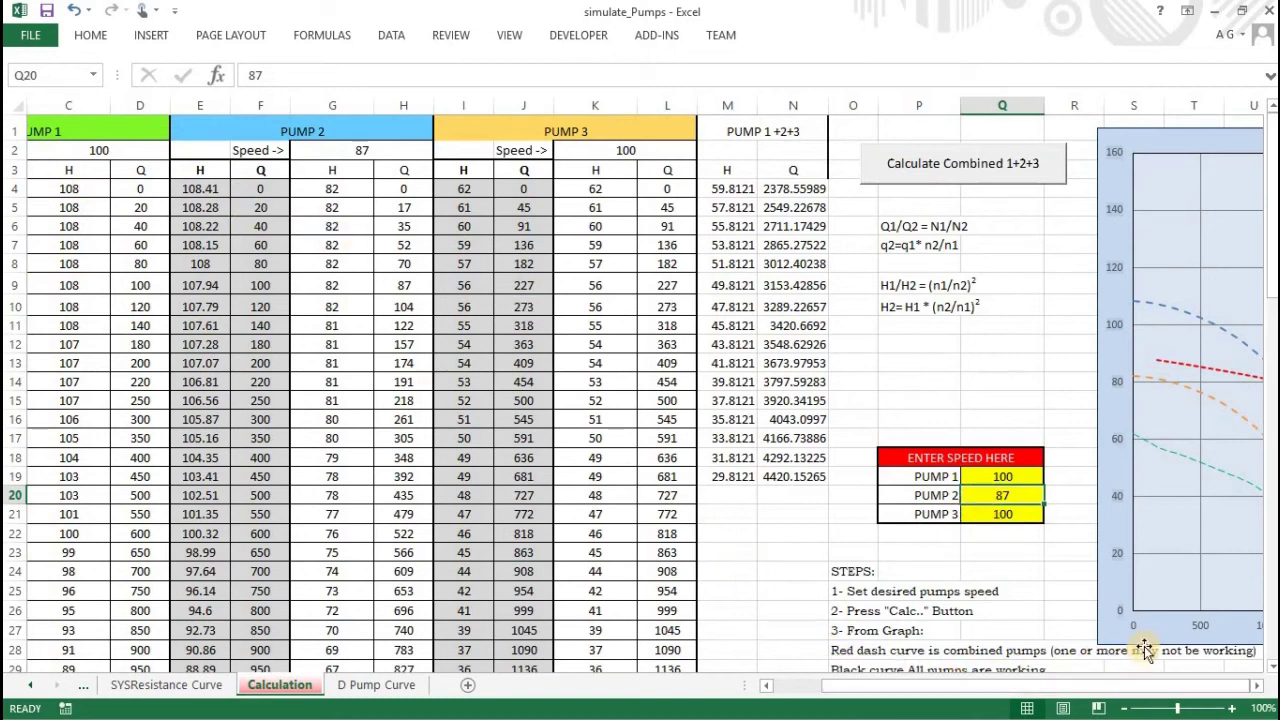
click(1259, 688)
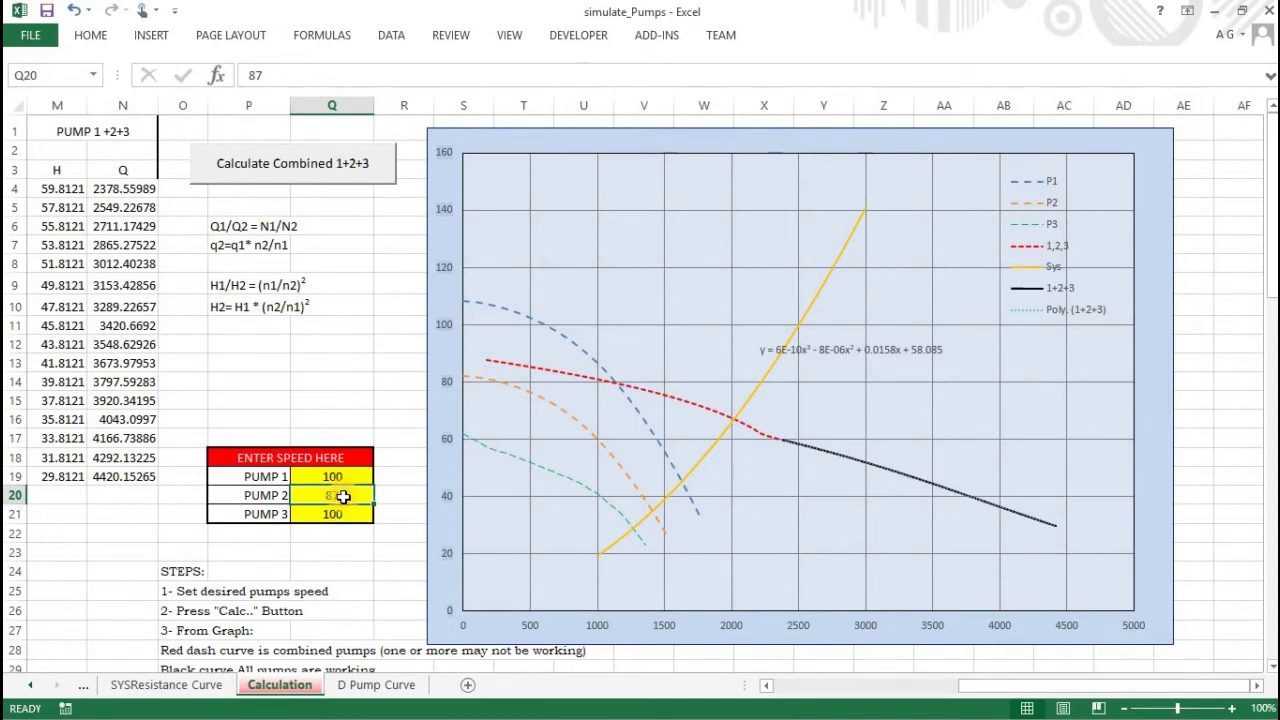
text(100)
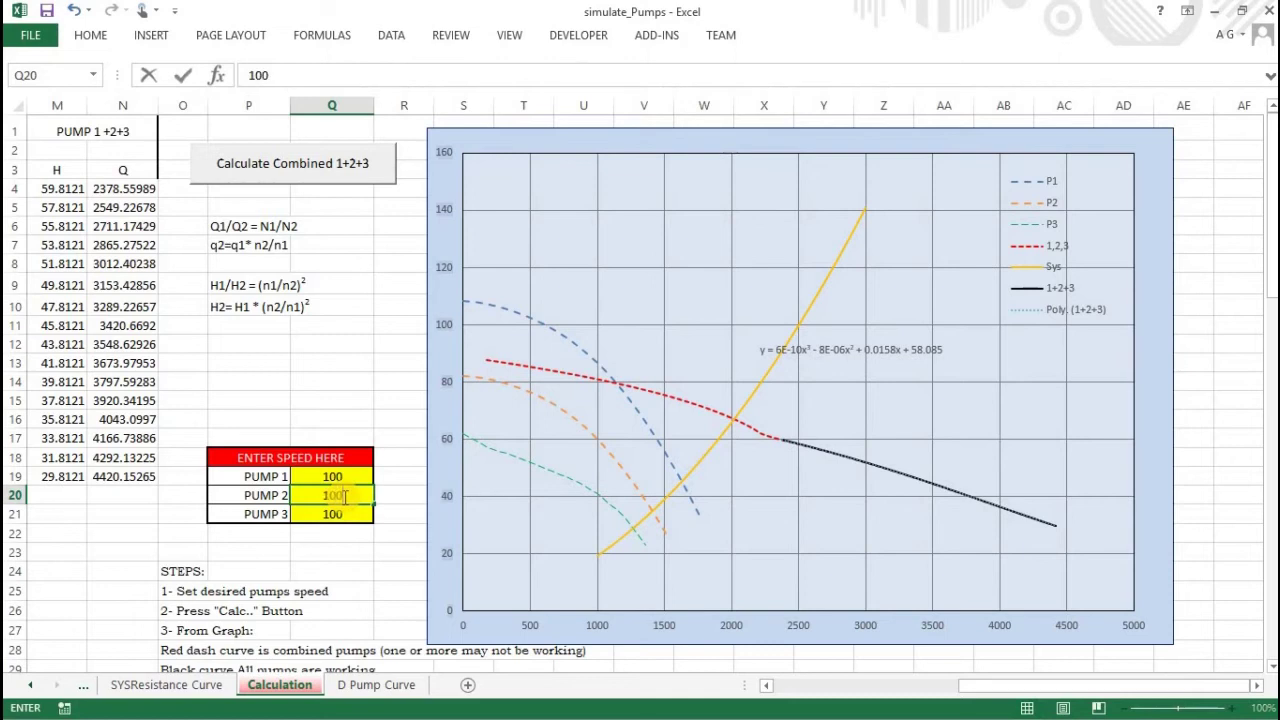
key(Return)
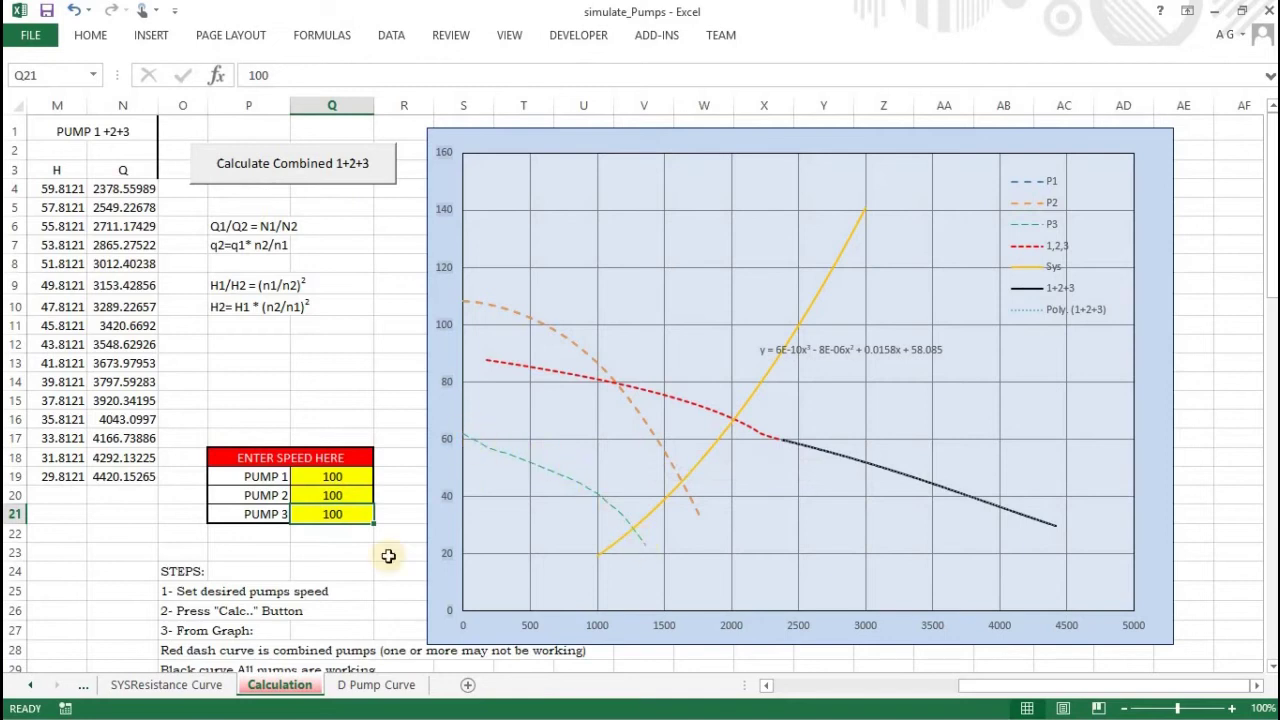
Set the Pump 1 speed to 70 and the Pump 2 speed to 75 in the speed table.
click(350, 478)
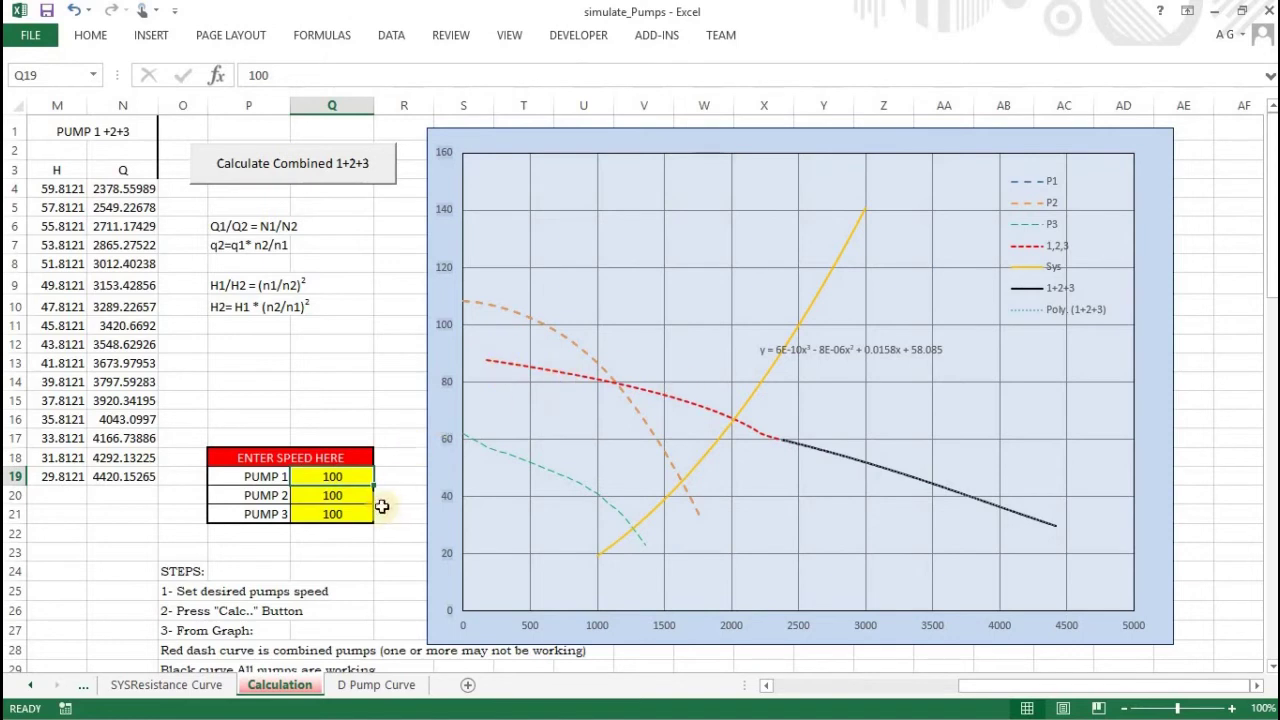
text(7)
key(Return)
text(7)
key(Return)
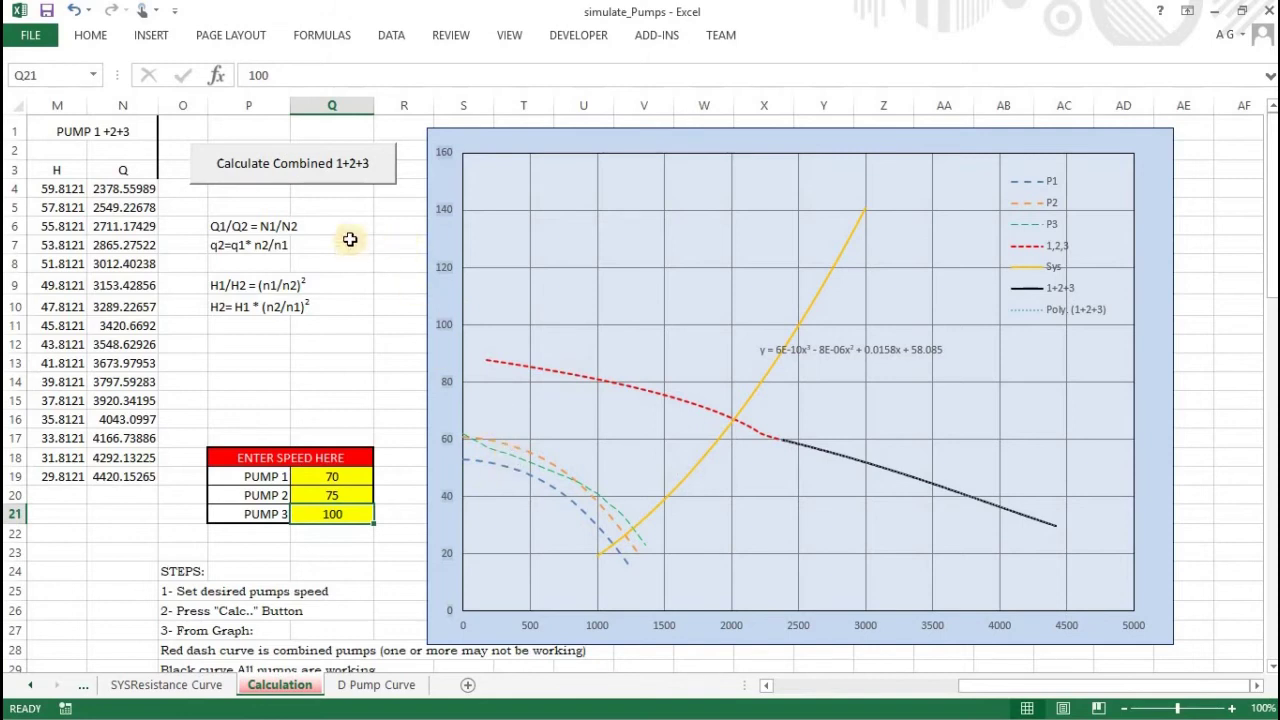
Recalculate the combined 1+2+3 curve and examine the gold Sys curve in the chart.
click(342, 180)
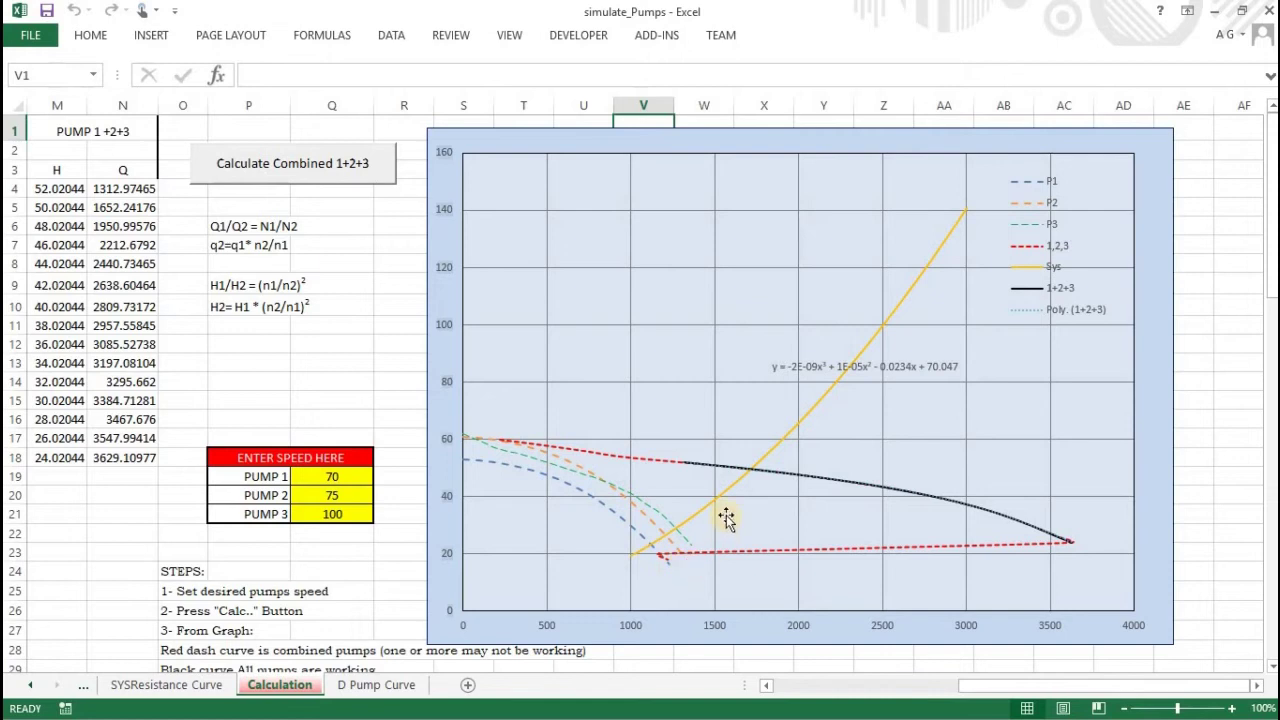
click(938, 250)
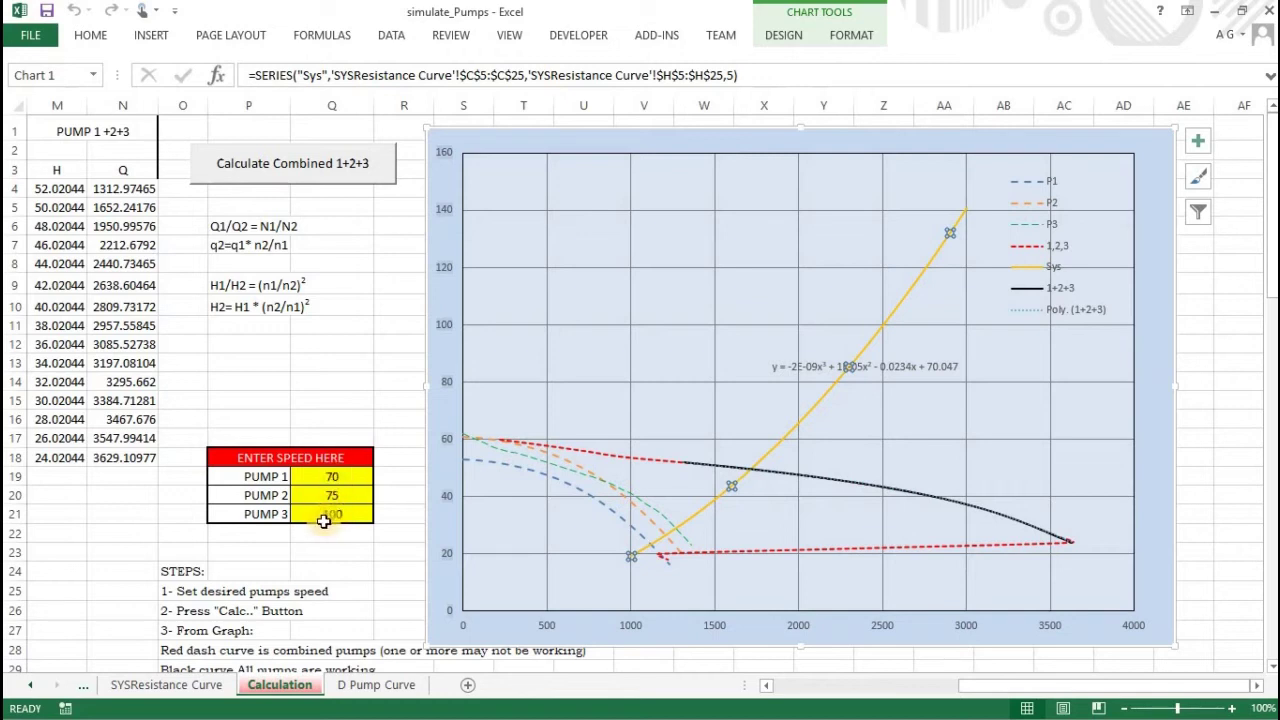
click(358, 381)
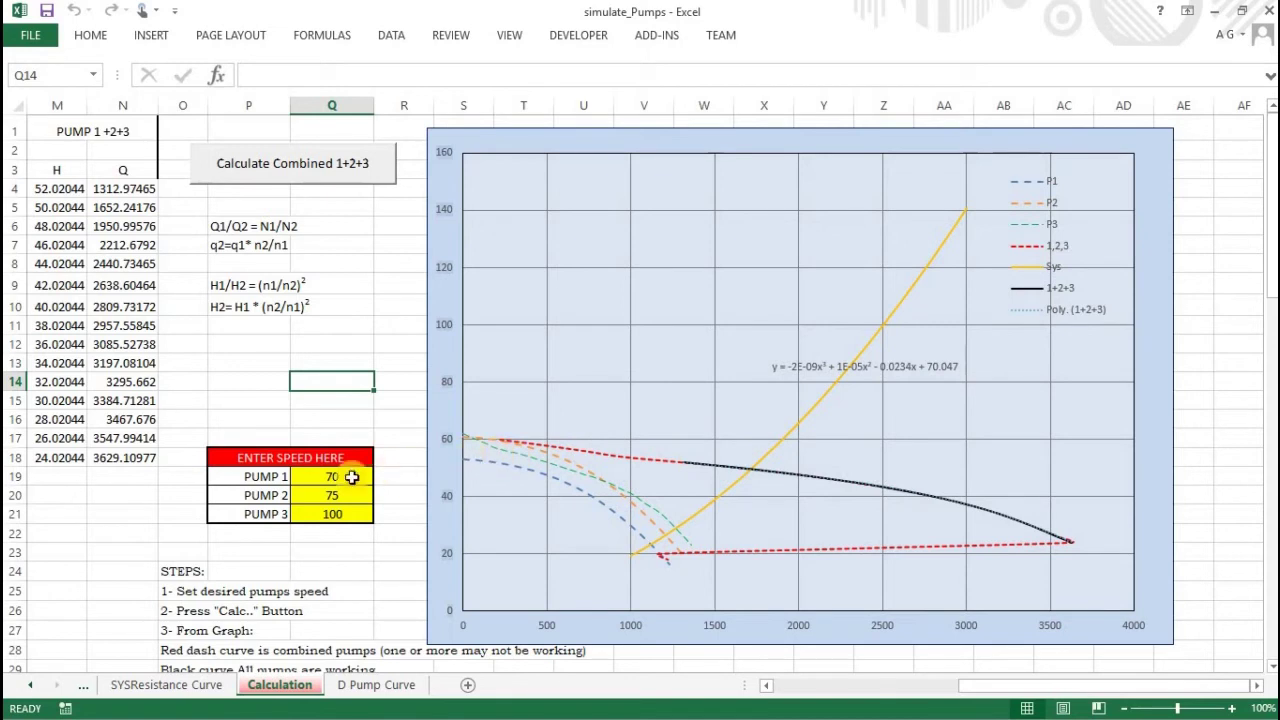
Set the Pump 1 speed to 100 and recalculate the combined 1+2+3 curve.
drag(348, 478, 343, 488)
text(100)
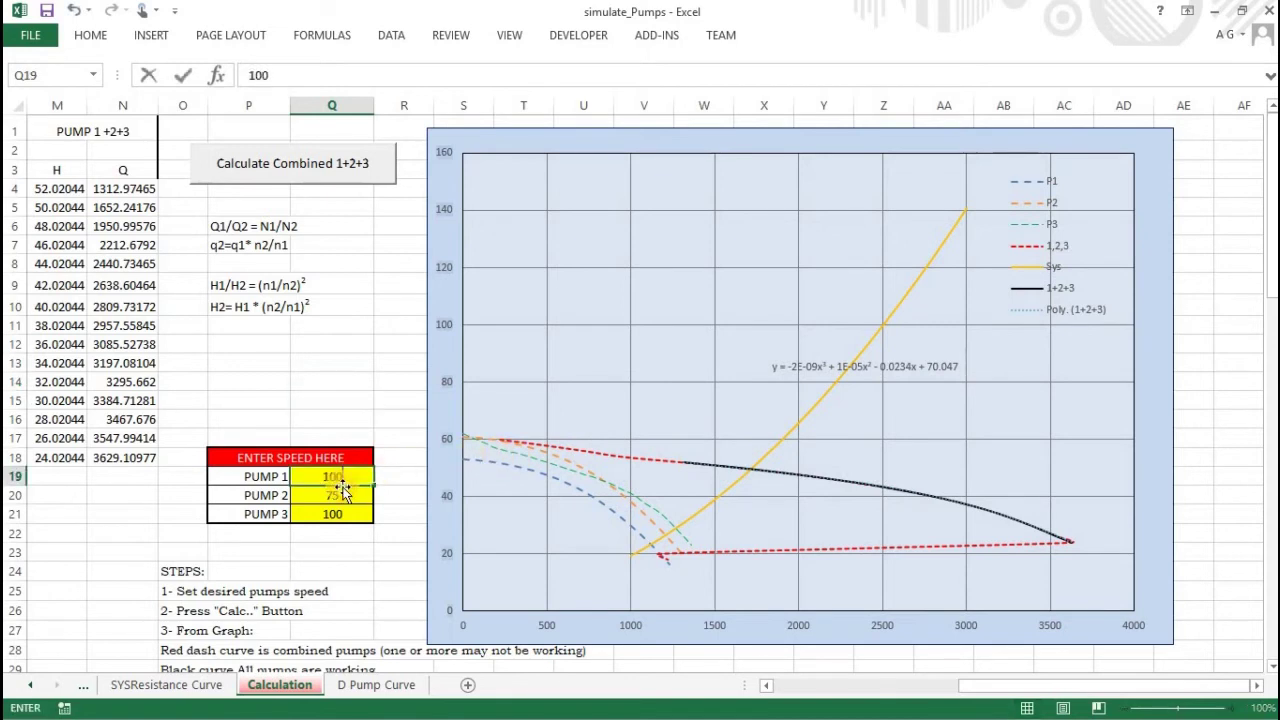
key(Return)
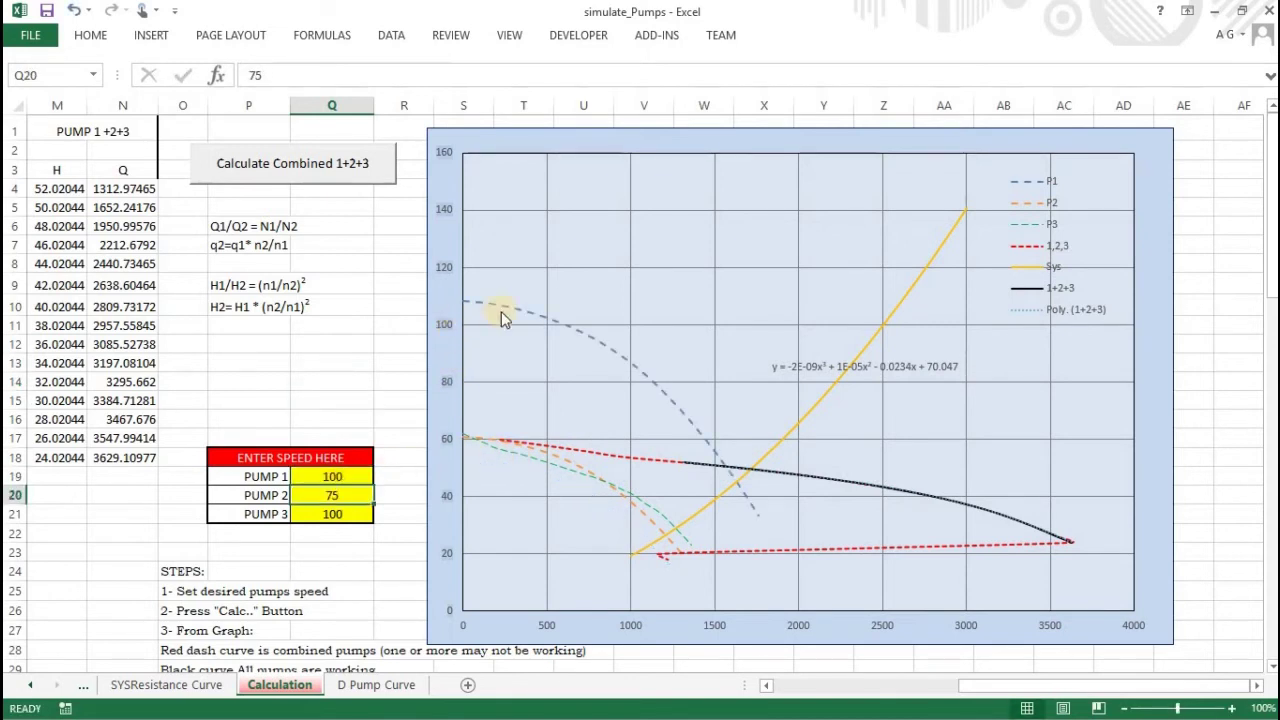
click(368, 166)
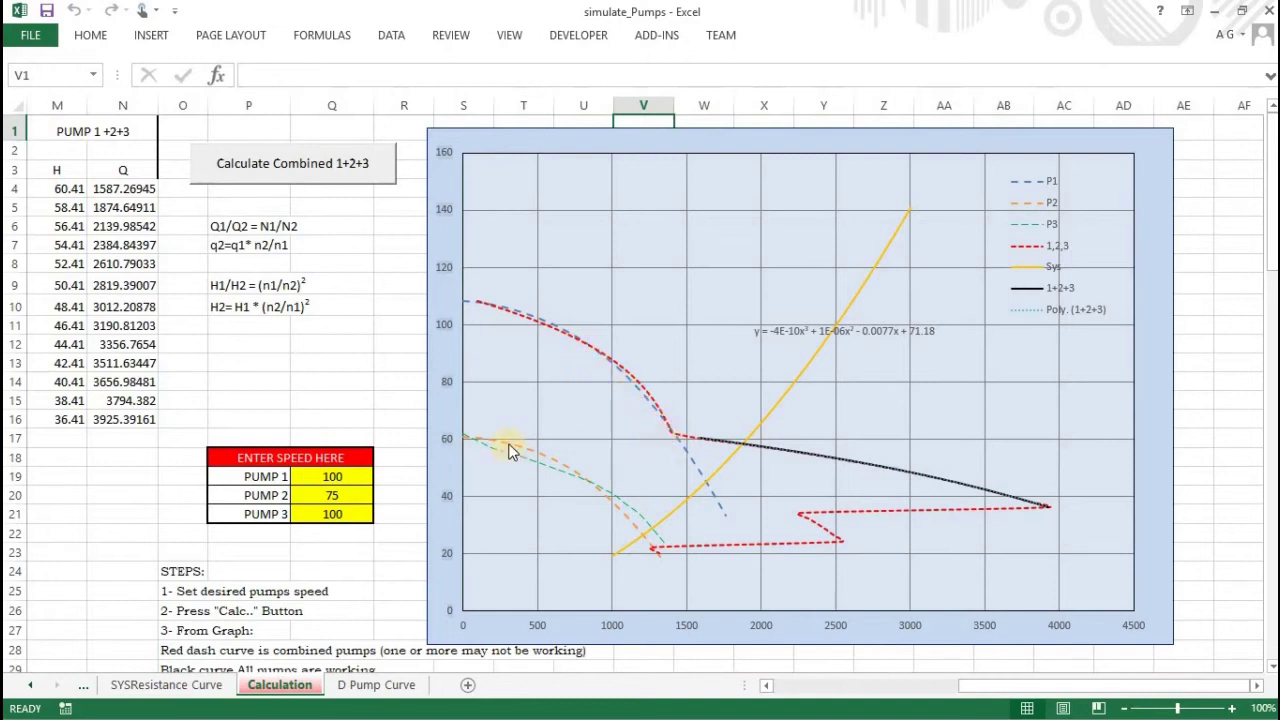
Set the Pump 2 speed to 80, recalculate the combined curve, and read its intersection with the Sys curve.
click(347, 499)
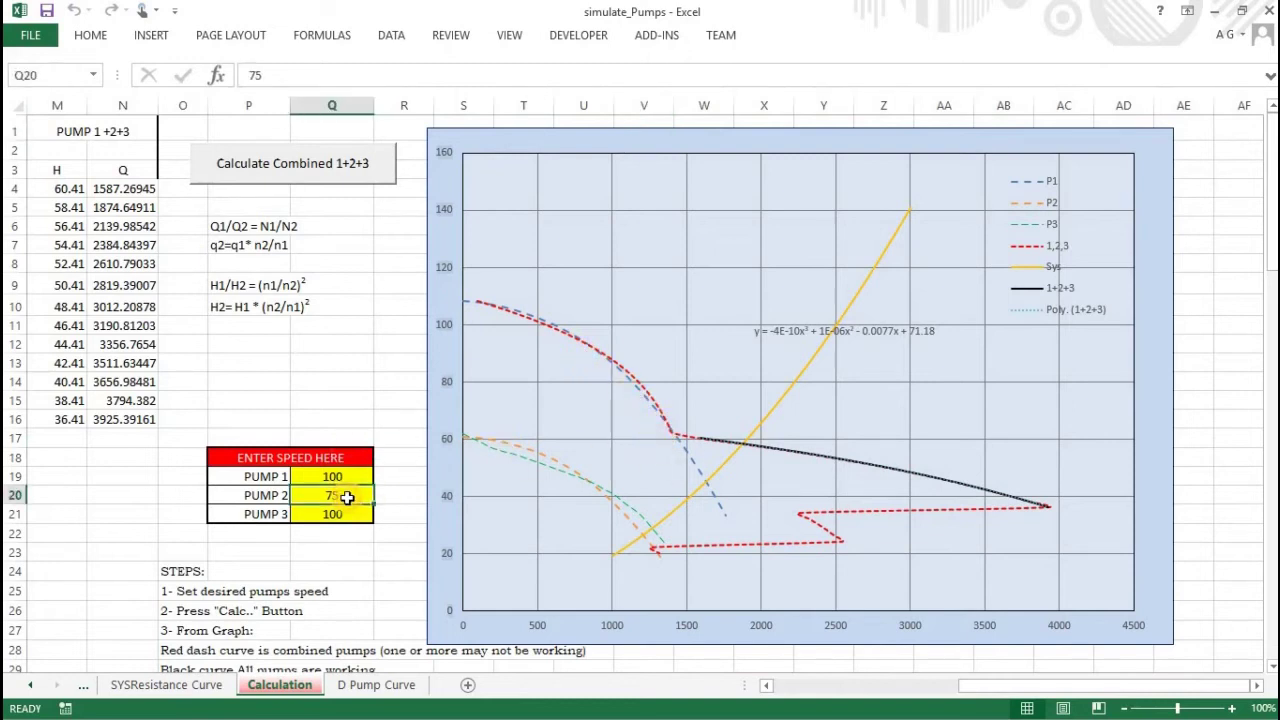
text(80)
key(Return)
click(373, 168)
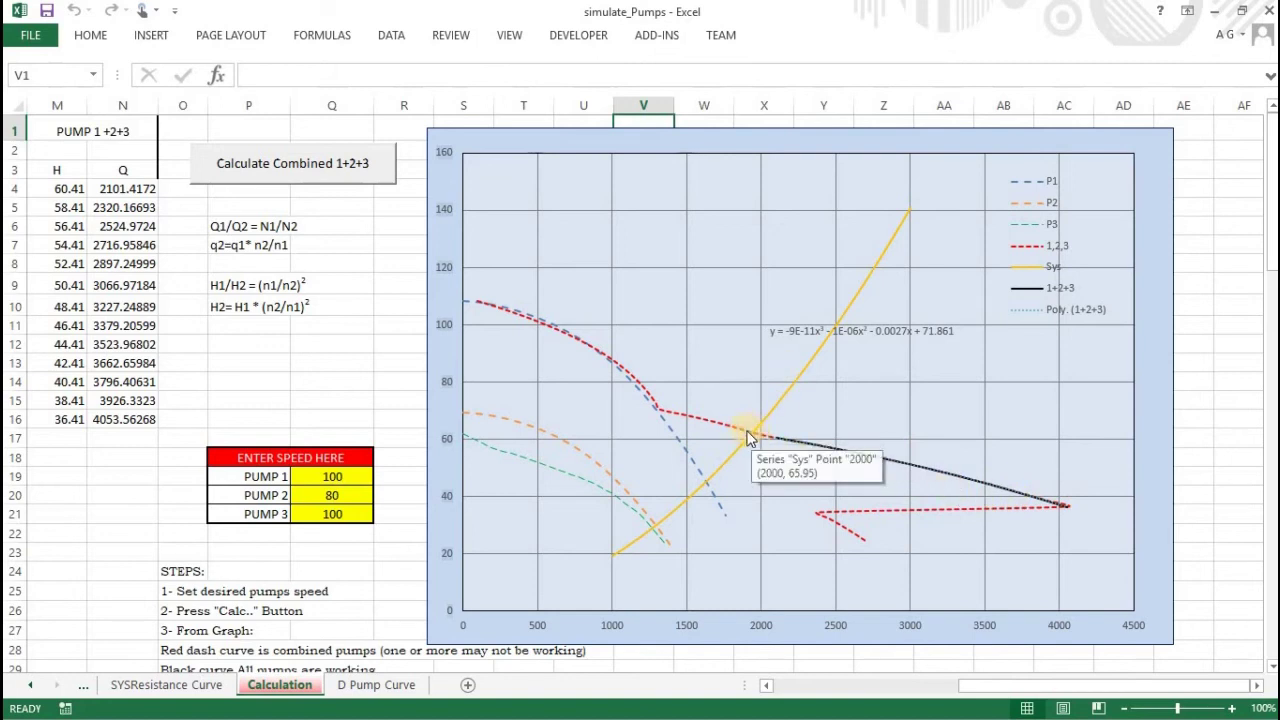
mouse_move(751, 433)
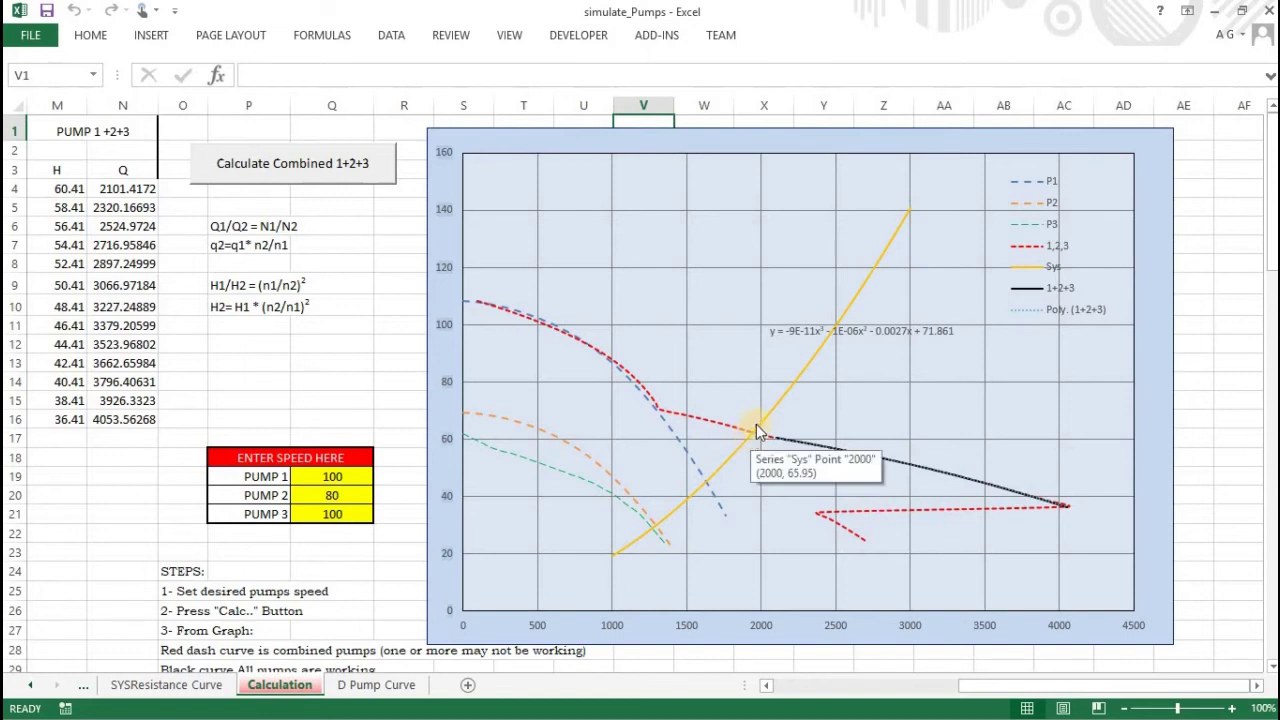
Set the Pump 1 speed to 80 and recalculate the combined 1+2+3 curve.
click(360, 480)
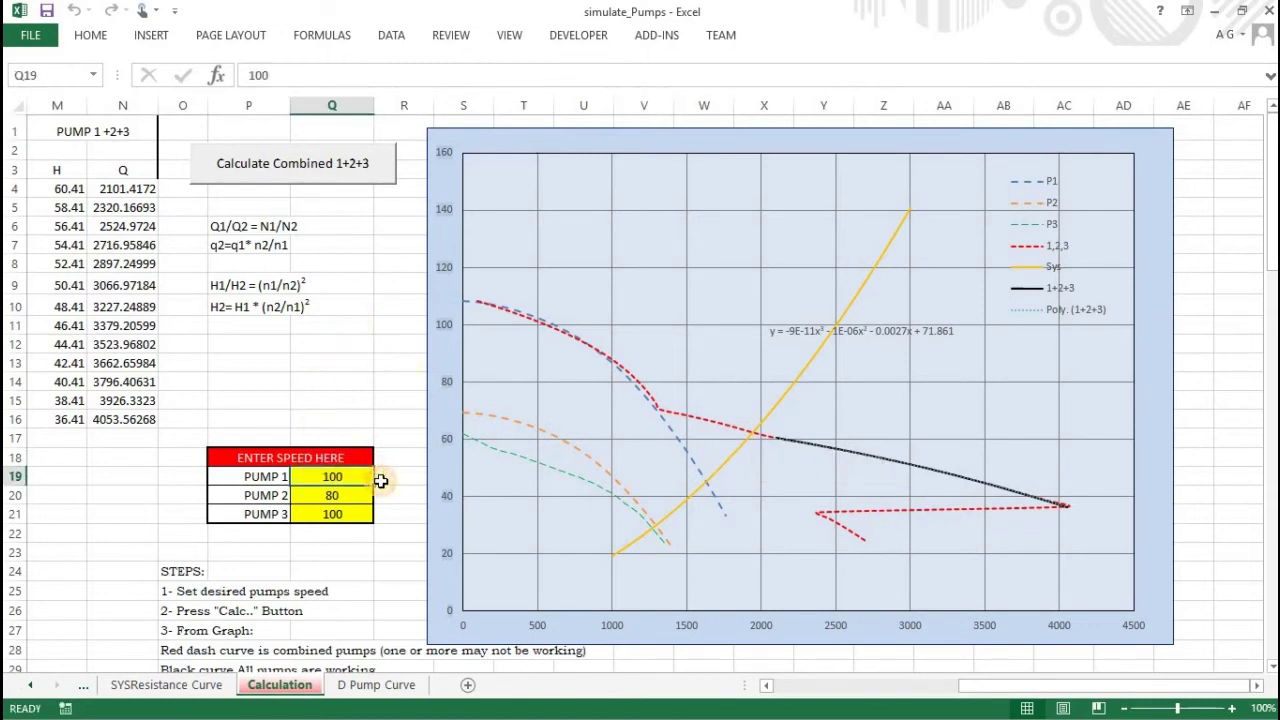
text(80)
key(Return)
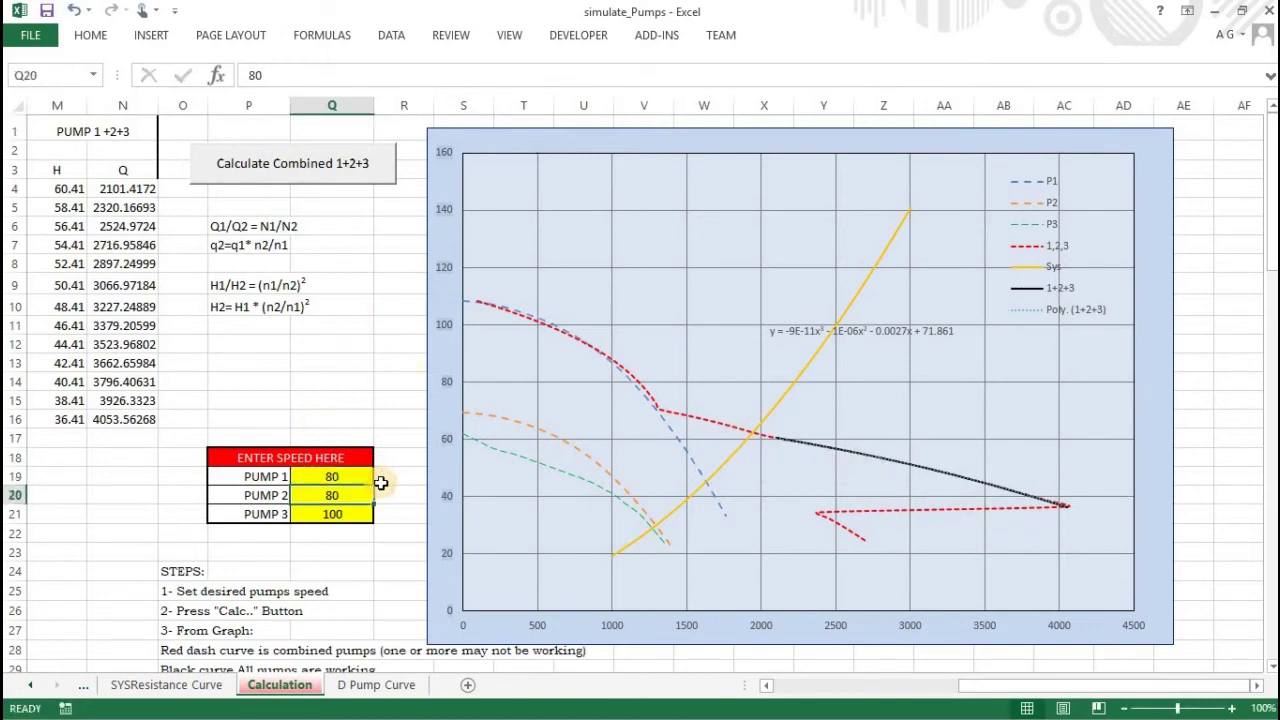
click(258, 163)
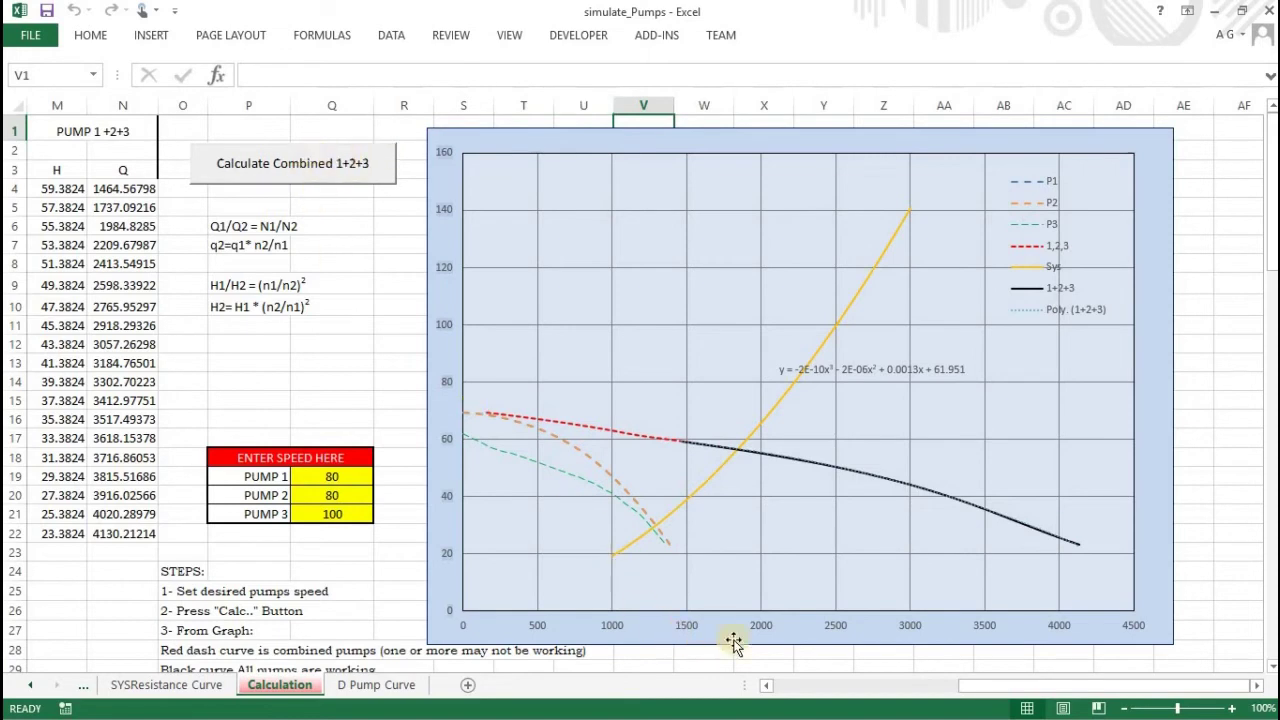
Fill the first speed-adjusted H cell of each pump (K4, G4 and C4) with red.
click(790, 695)
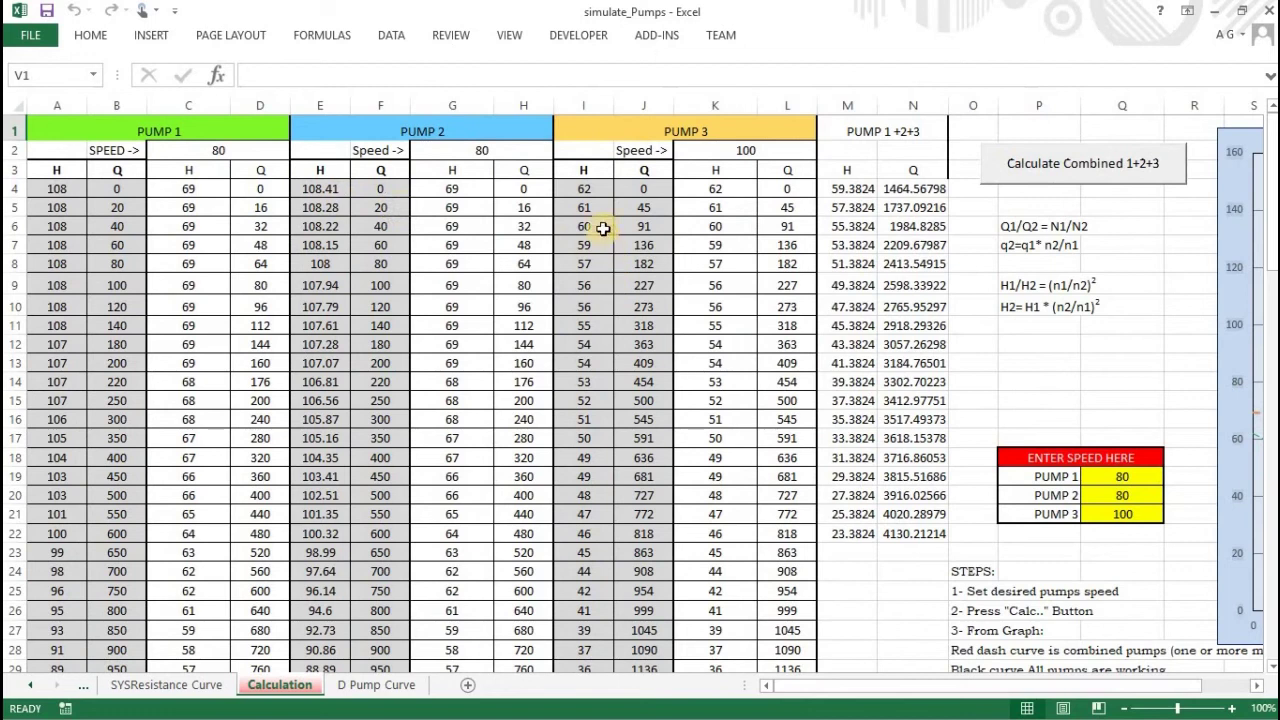
click(589, 189)
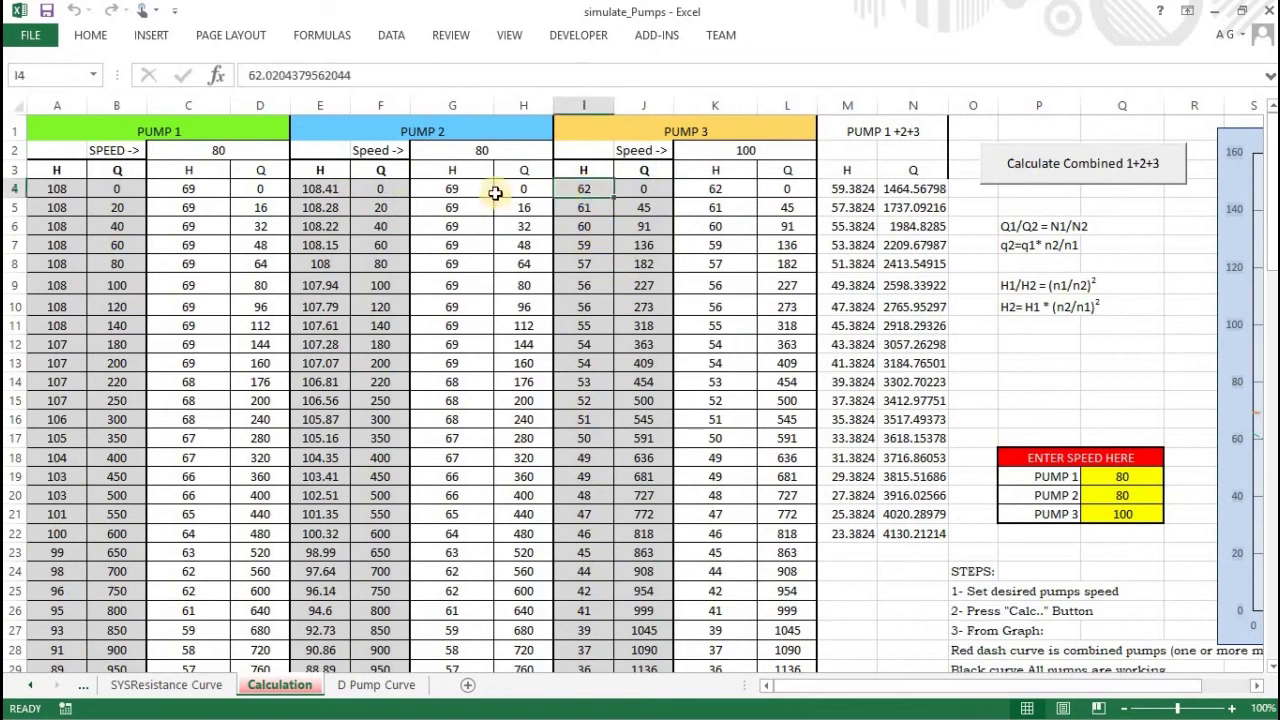
click(723, 190)
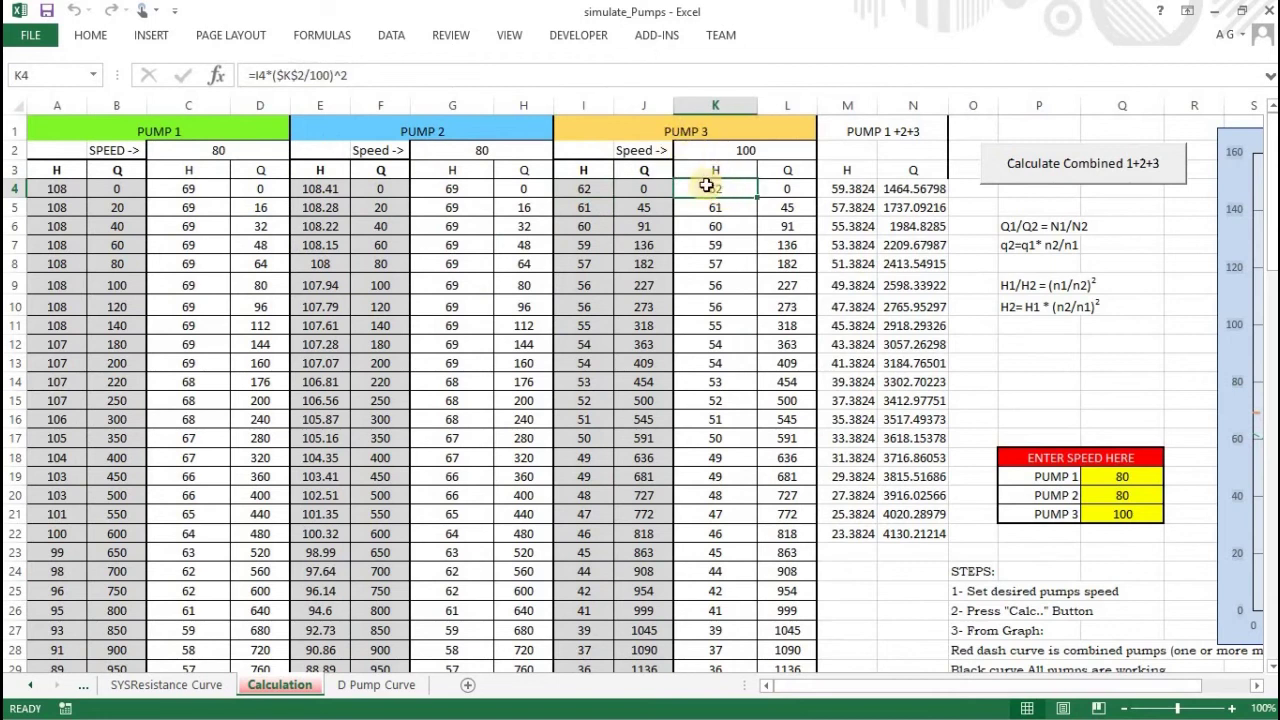
right_click(713, 191)
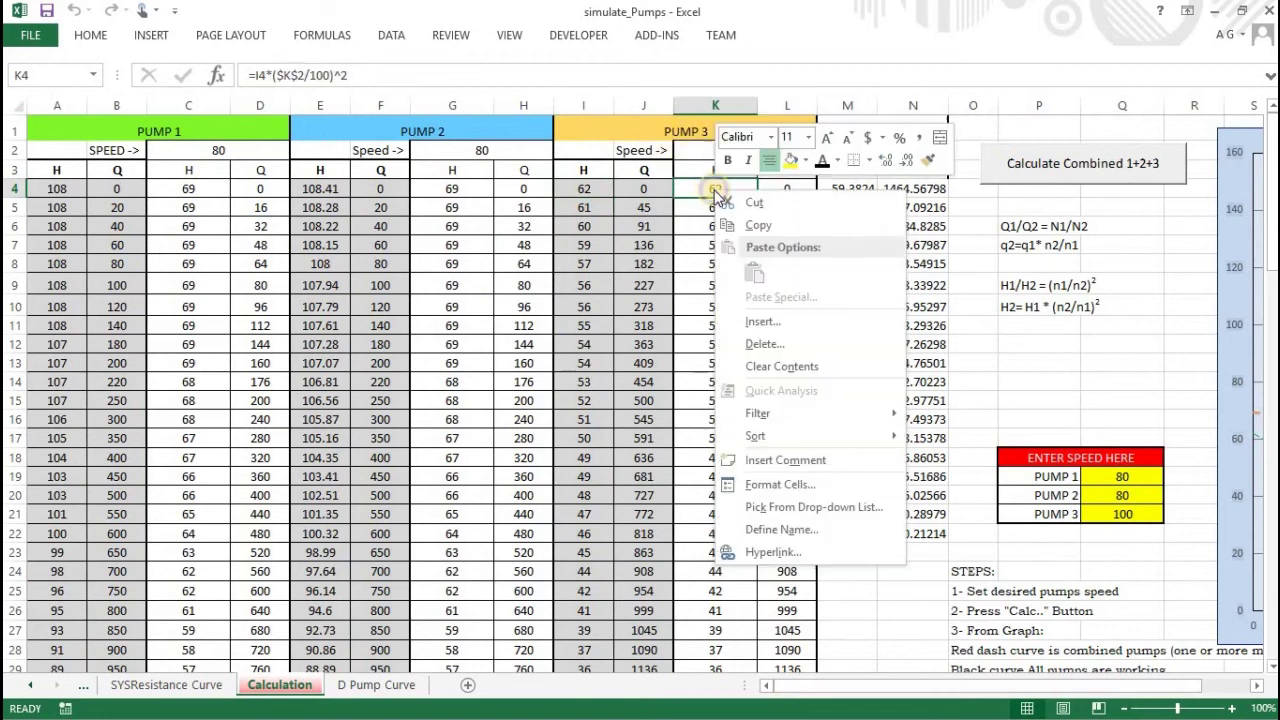
click(806, 162)
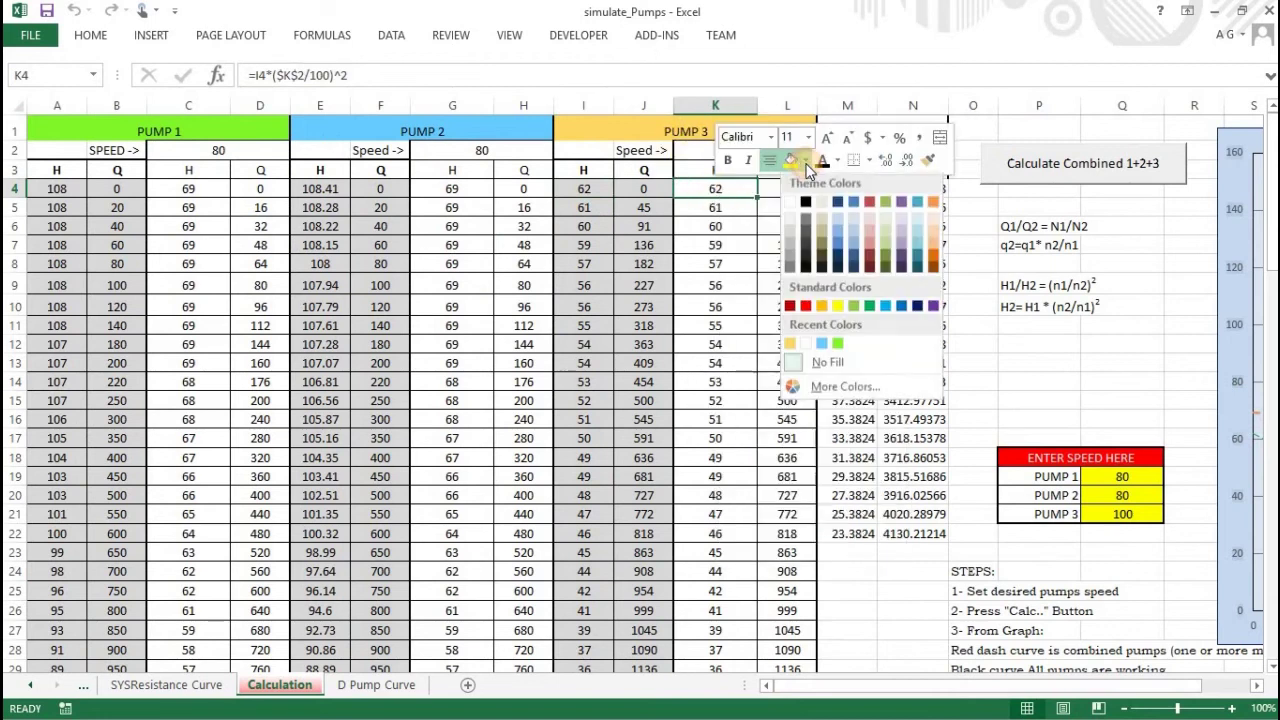
click(806, 306)
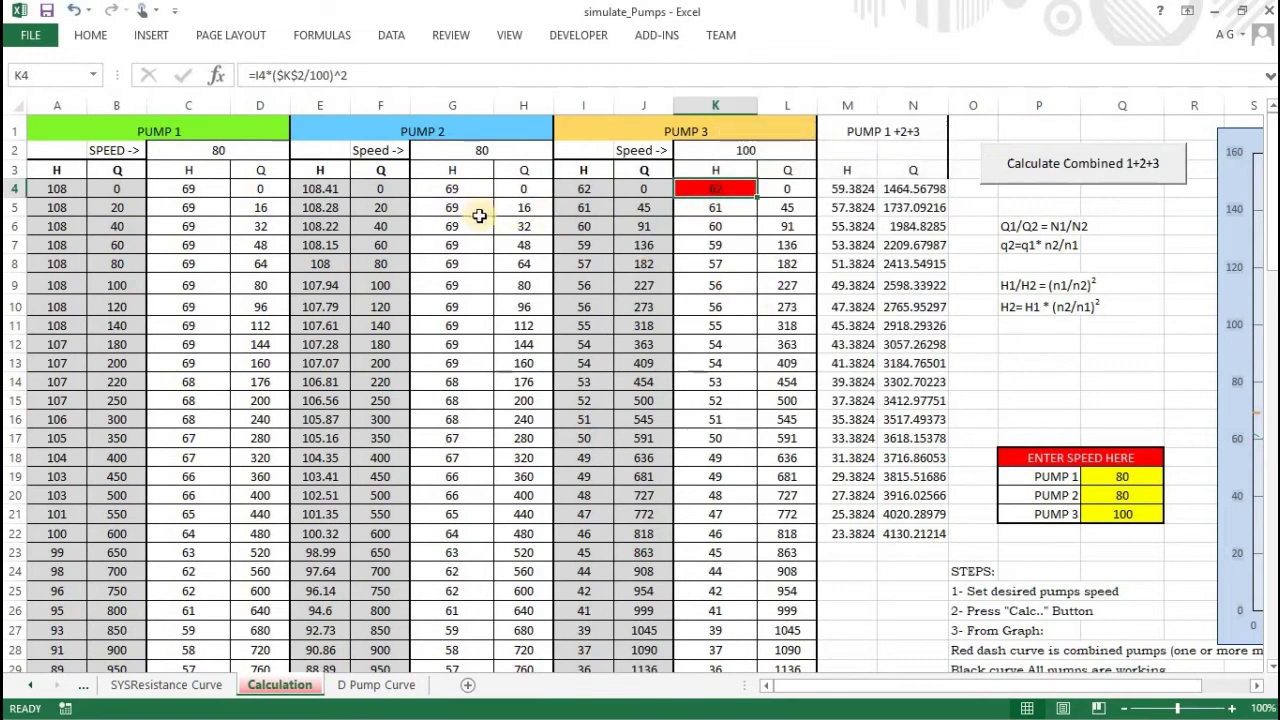
click(470, 190)
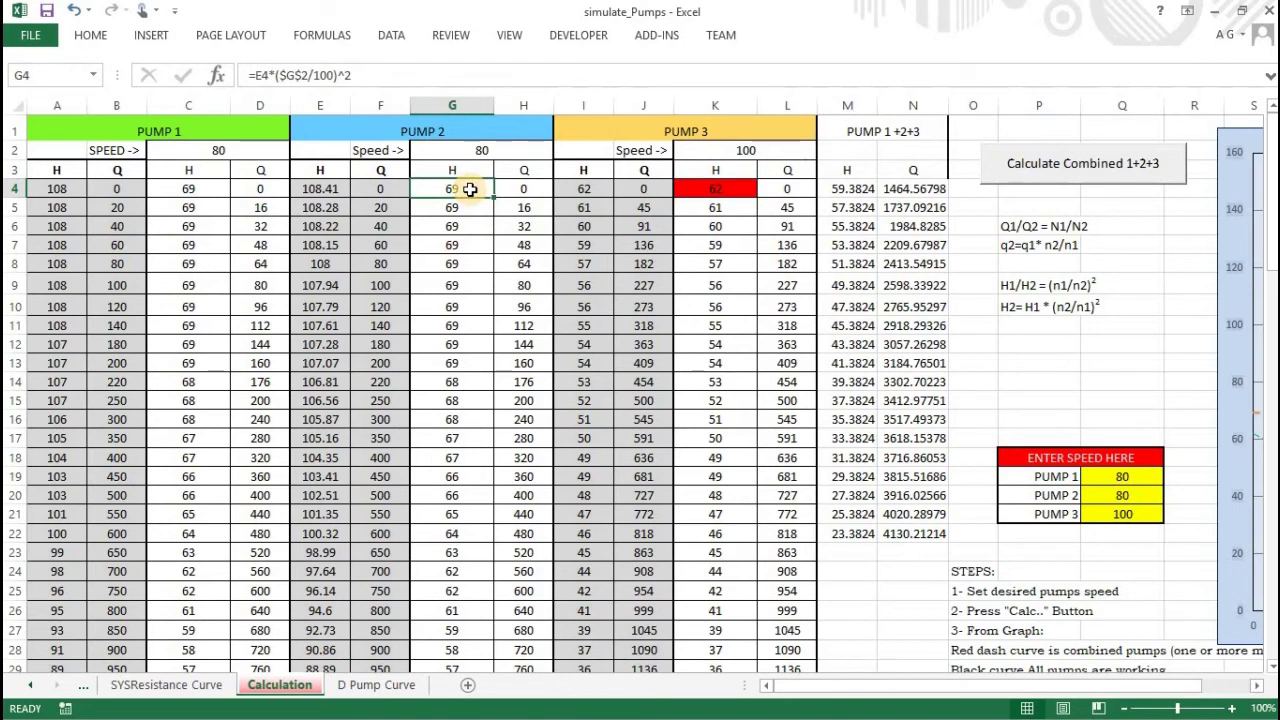
key(F4)
click(206, 190)
key(F4)
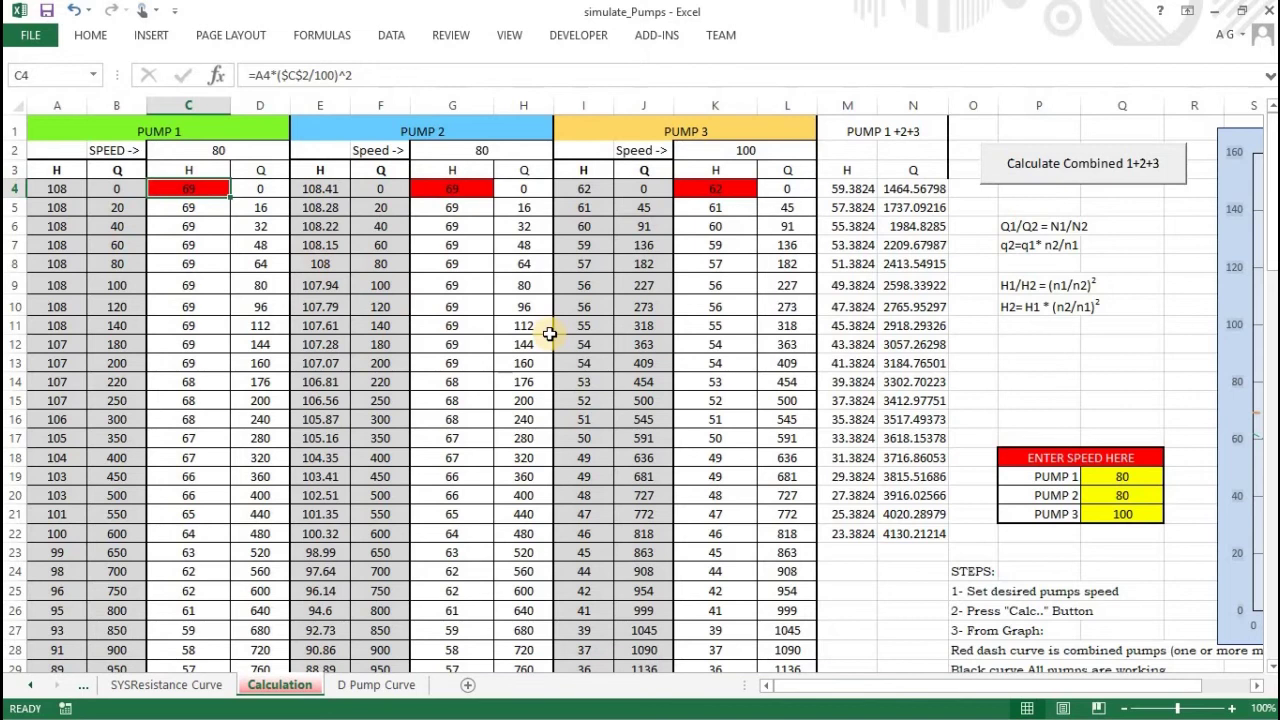
Fill the last speed-adjusted Q cell of each pump (L34, H45 and D45) with red.
scroll(549, 334, down, 11)
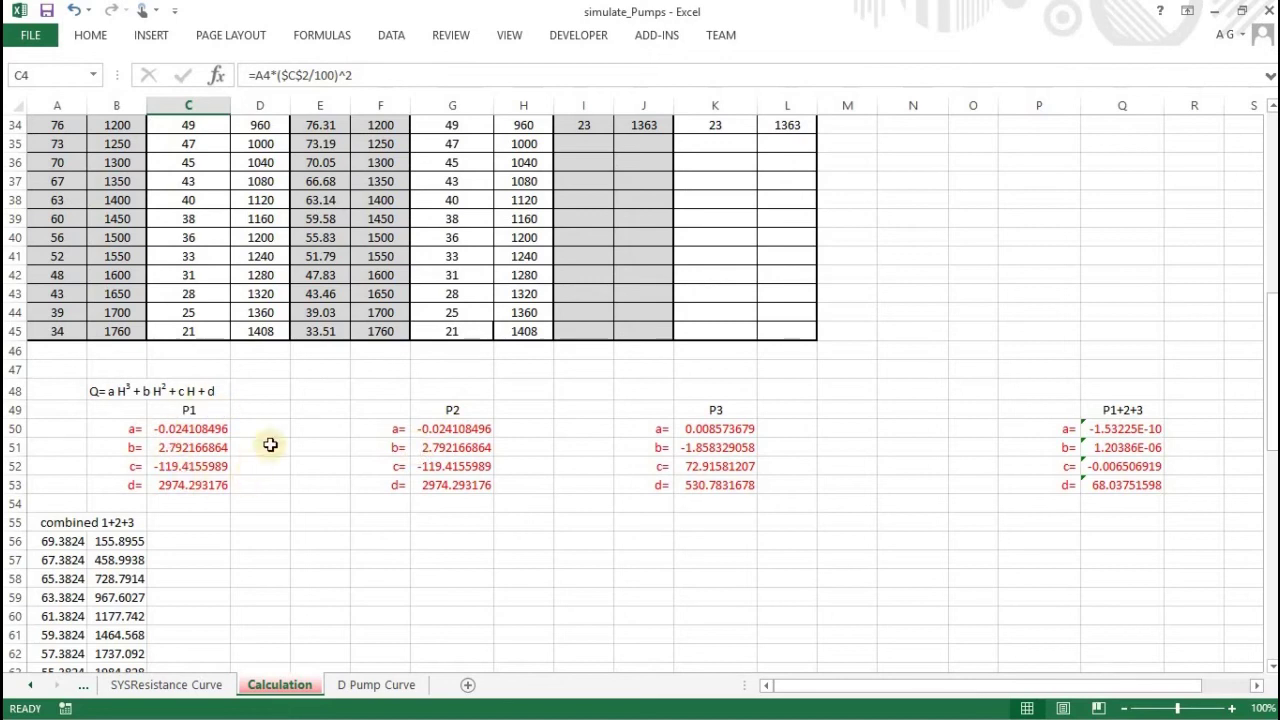
scroll(266, 443, up, 4)
scroll(420, 365, up, 4)
scroll(466, 380, down, 4)
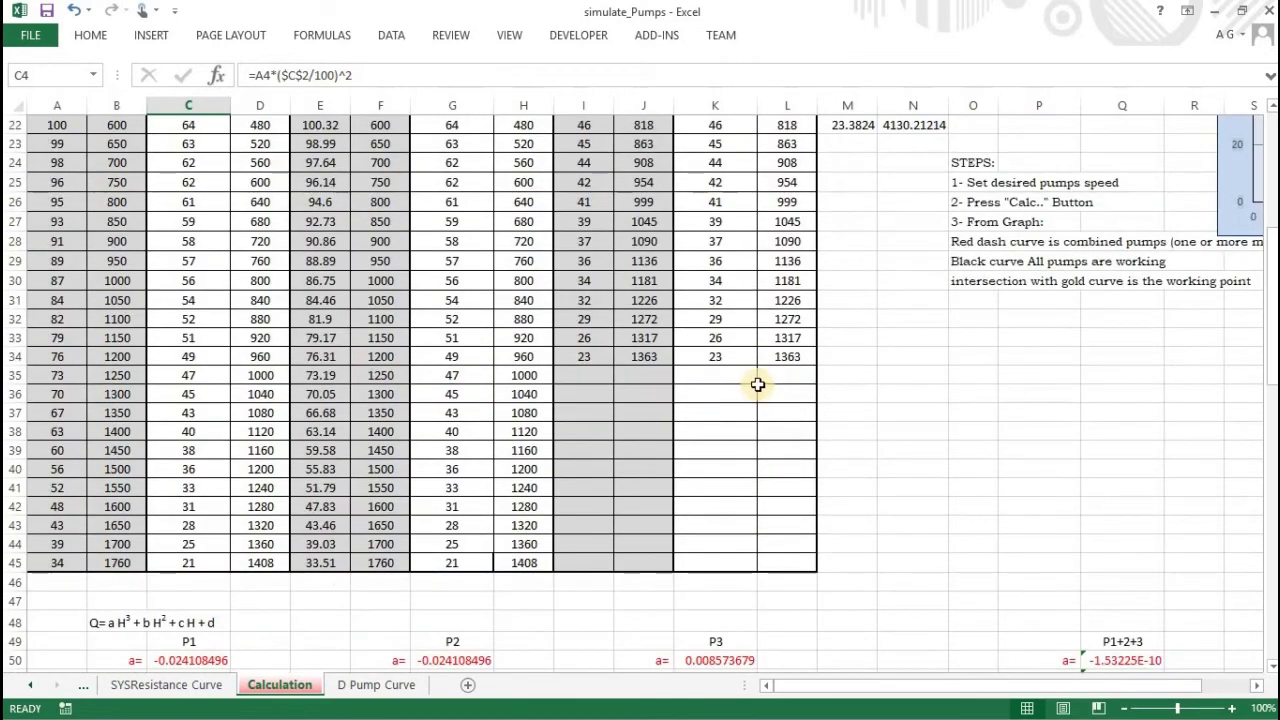
click(786, 359)
scroll(786, 359, up, 7)
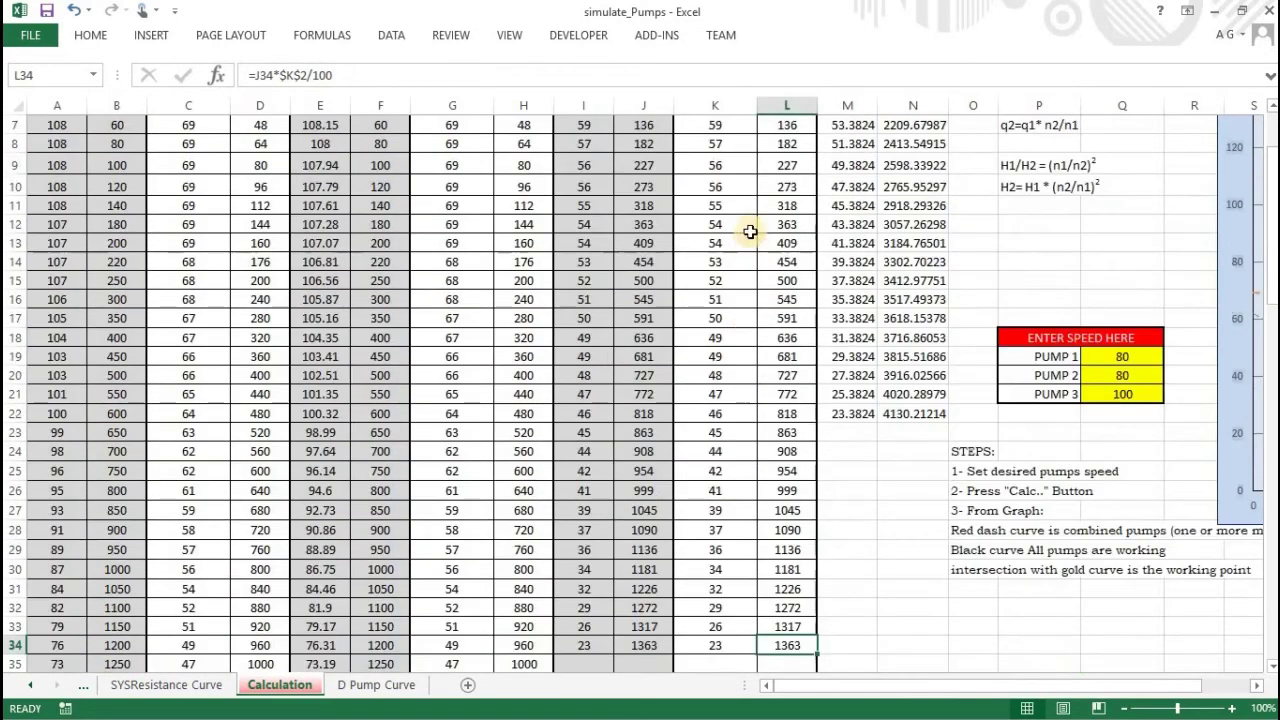
scroll(785, 345, down, 7)
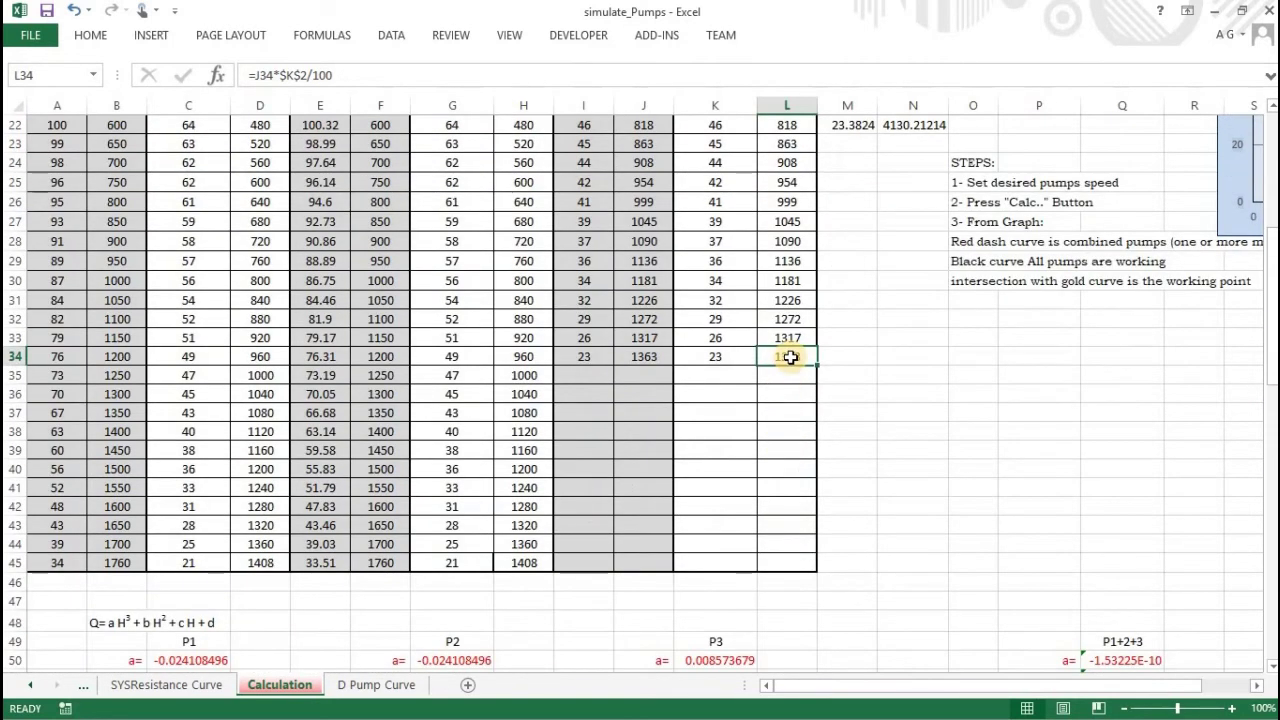
right_click(792, 362)
click(863, 312)
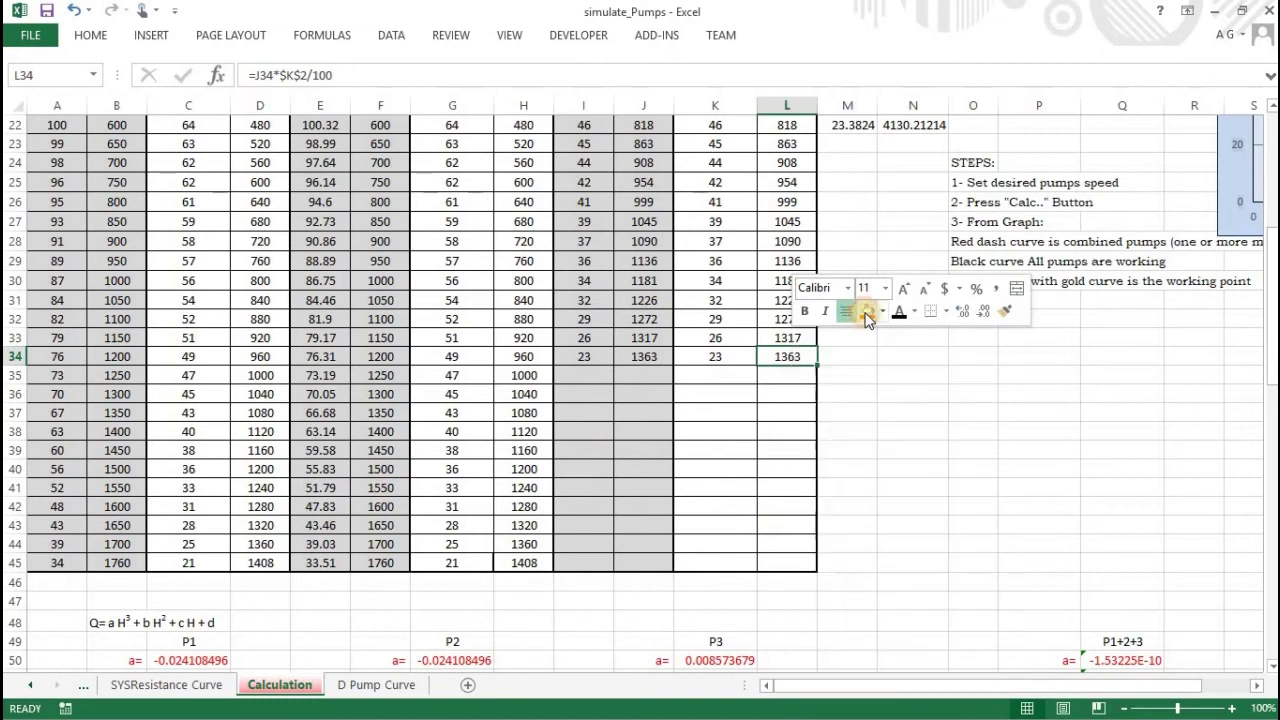
click(537, 565)
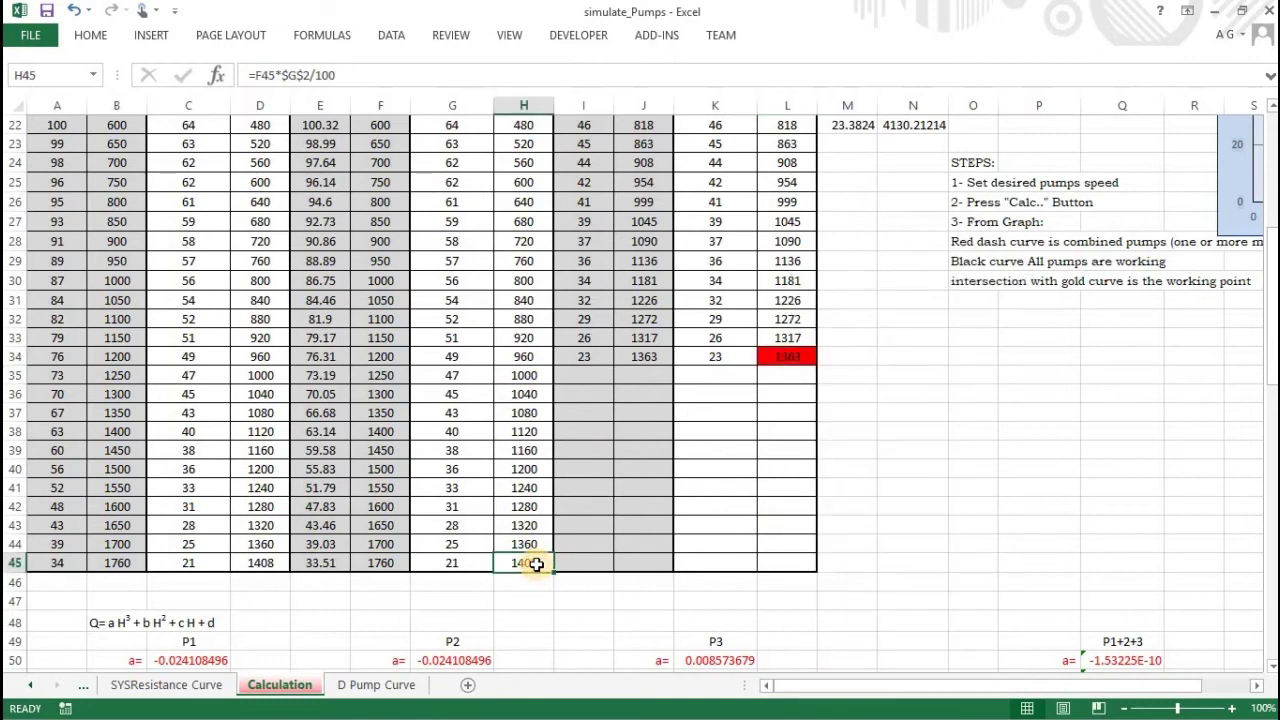
key(F4)
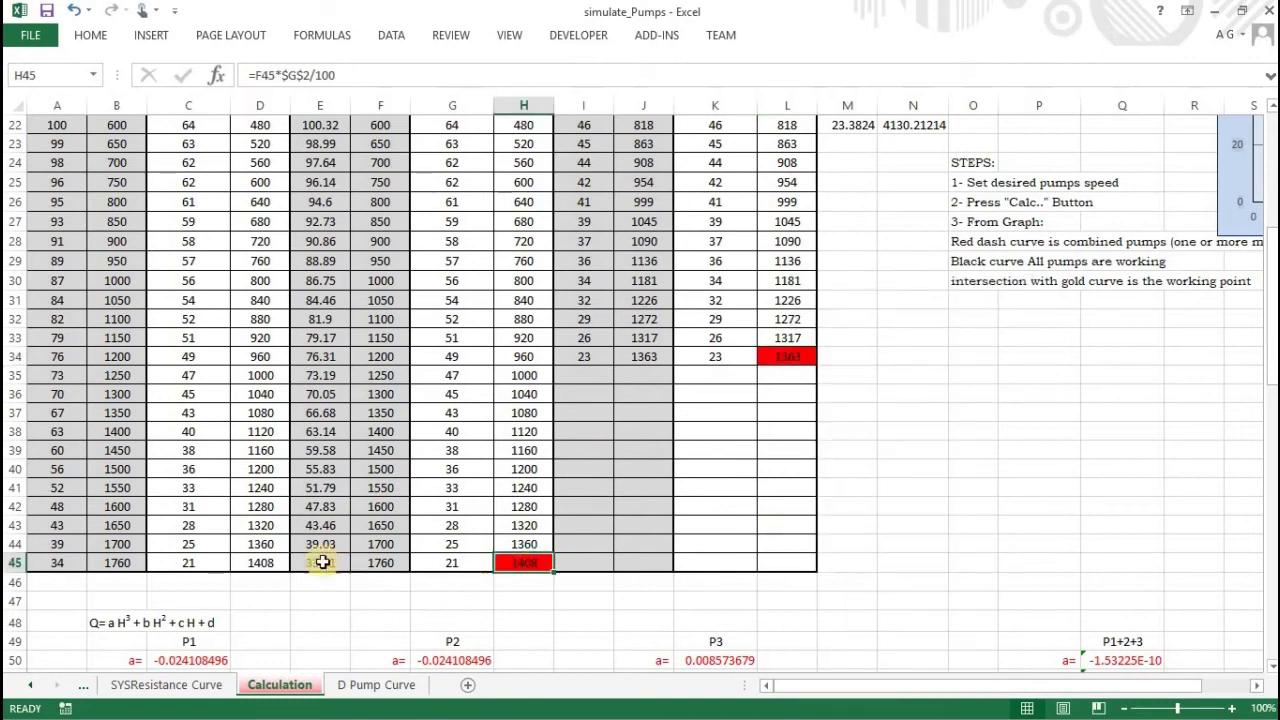
click(265, 562)
key(F4)
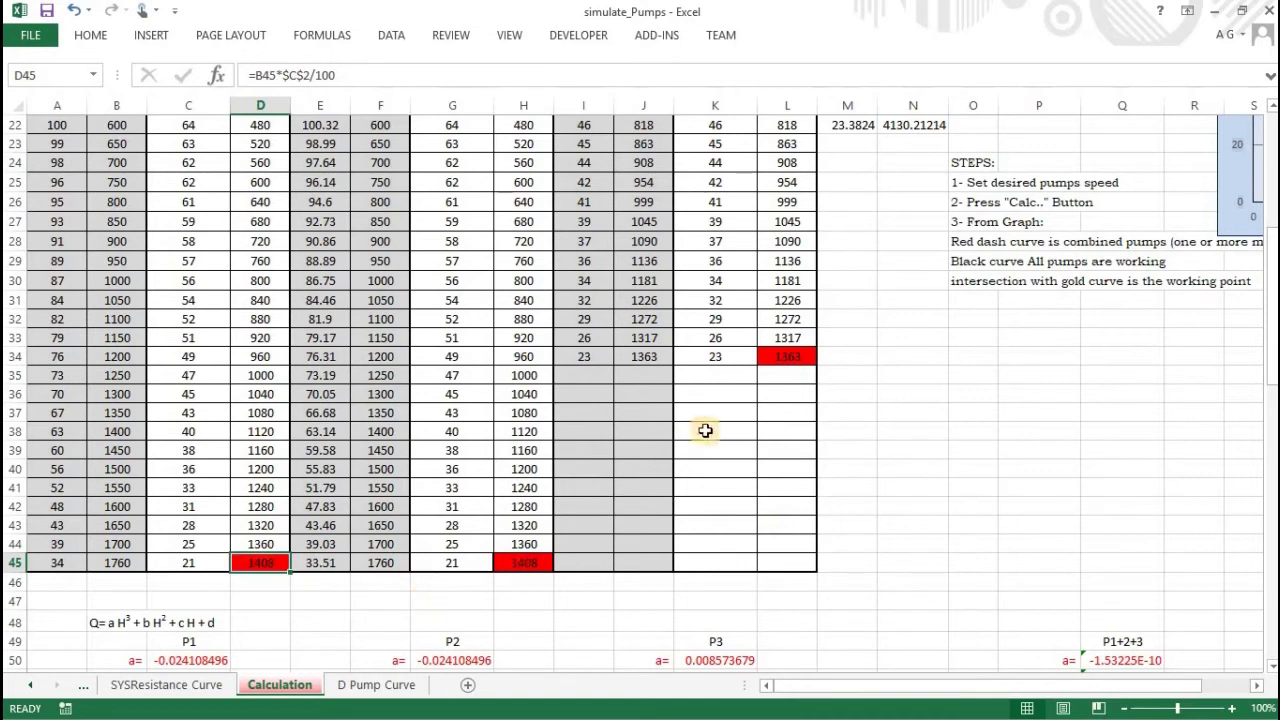
Turn on Design Mode and open the VBA click code of the Calculate Combined 1+2+3 button.
click(719, 360)
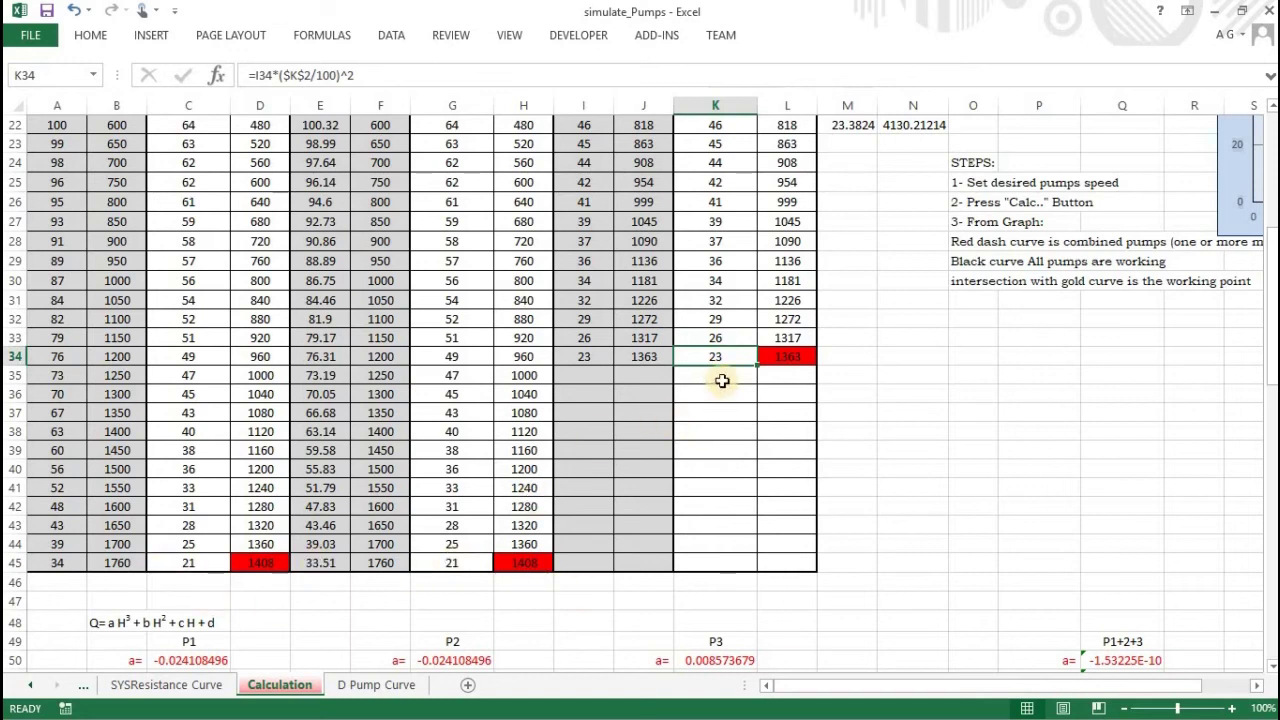
click(570, 42)
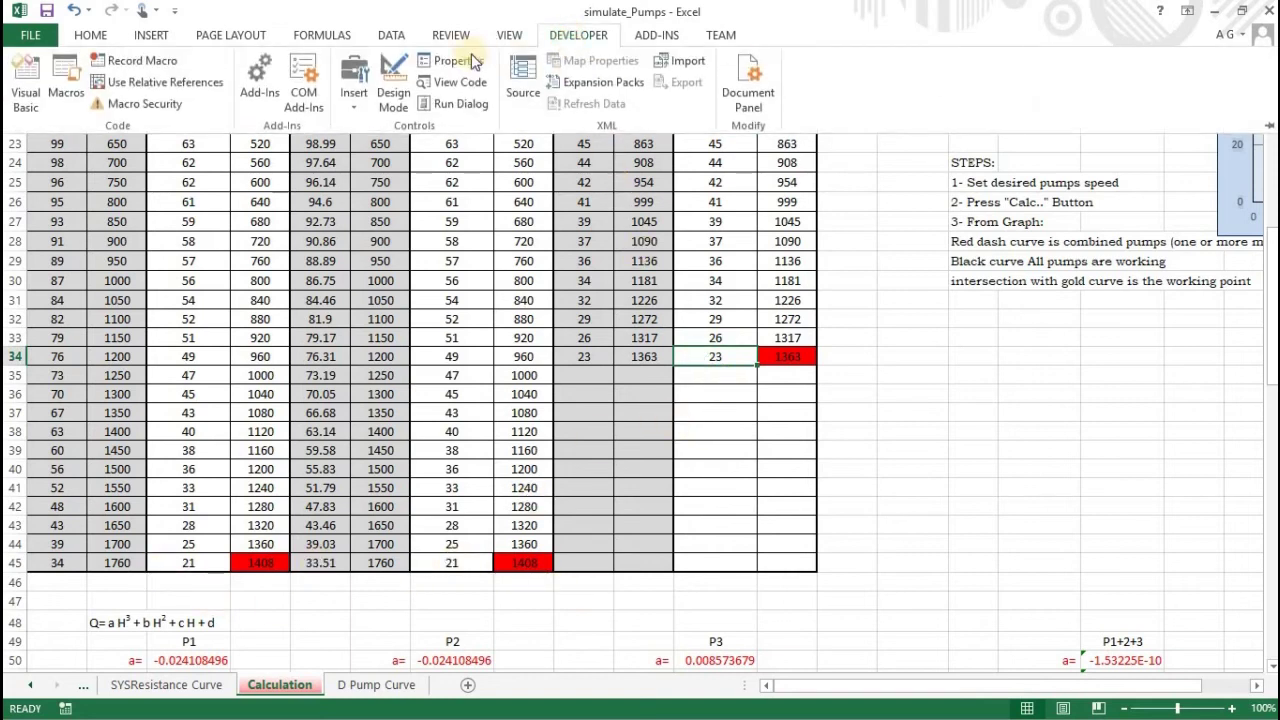
click(393, 83)
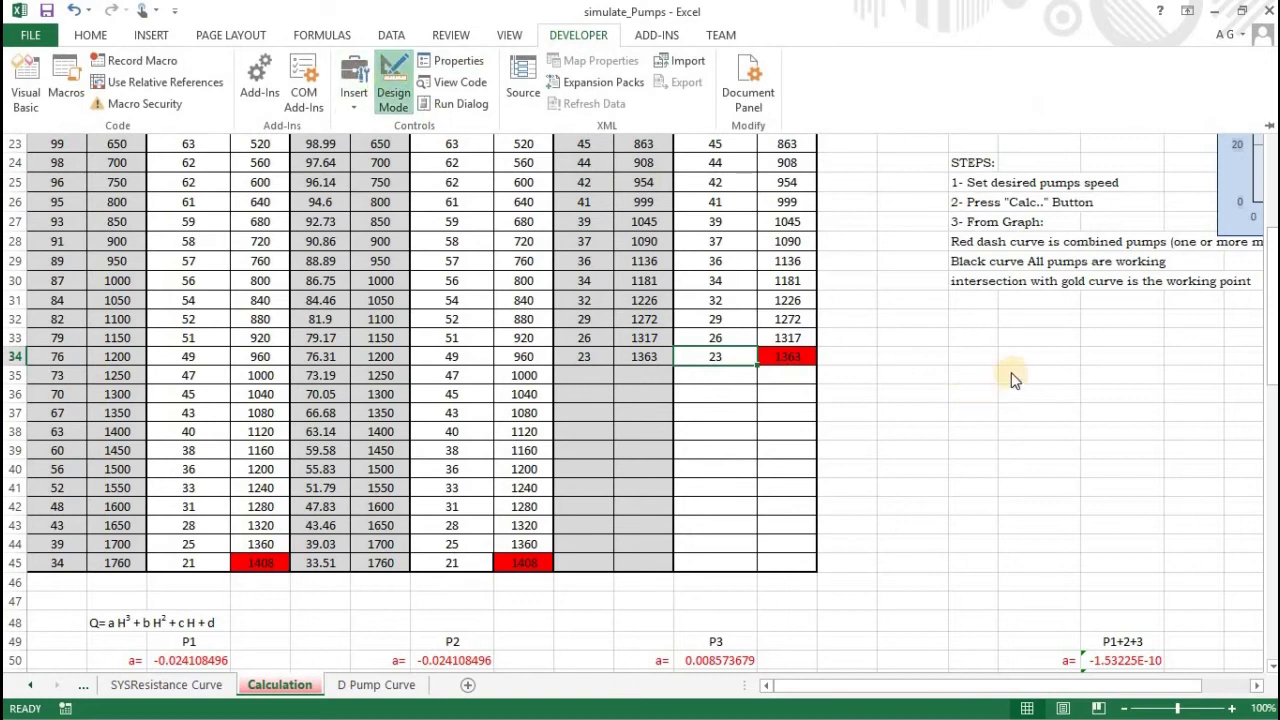
scroll(1140, 455, up, 7)
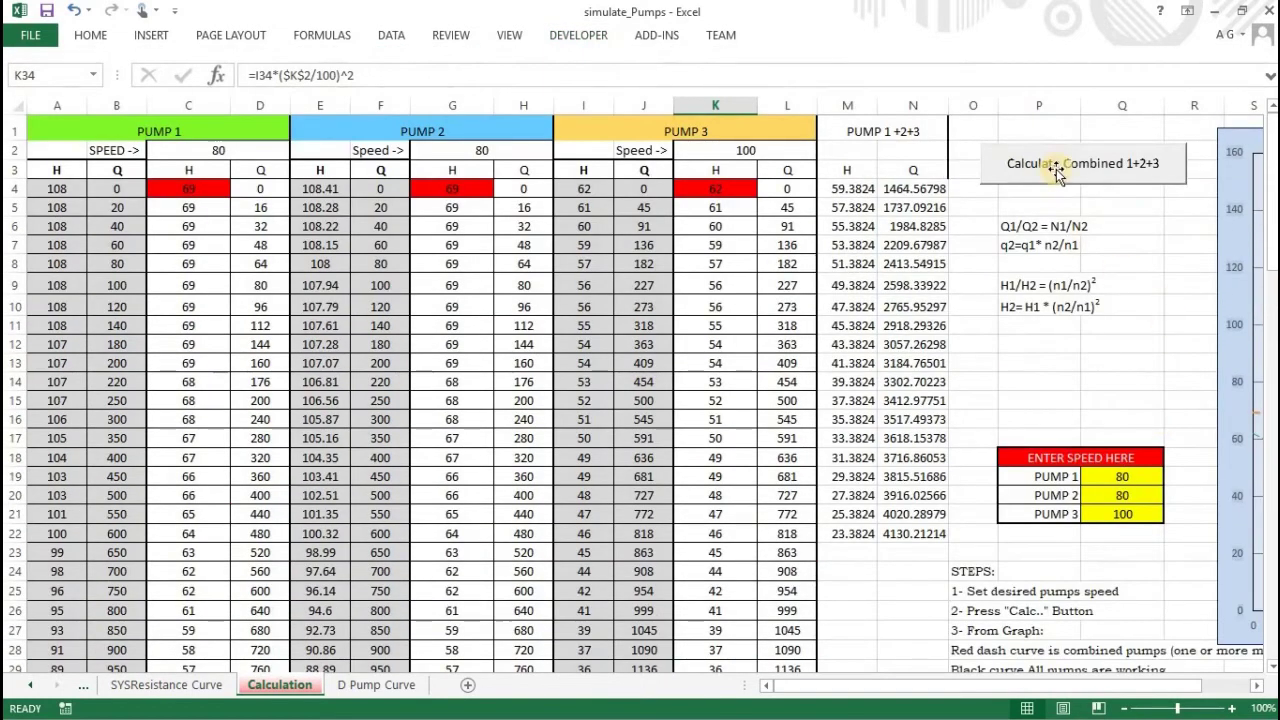
click(1056, 170)
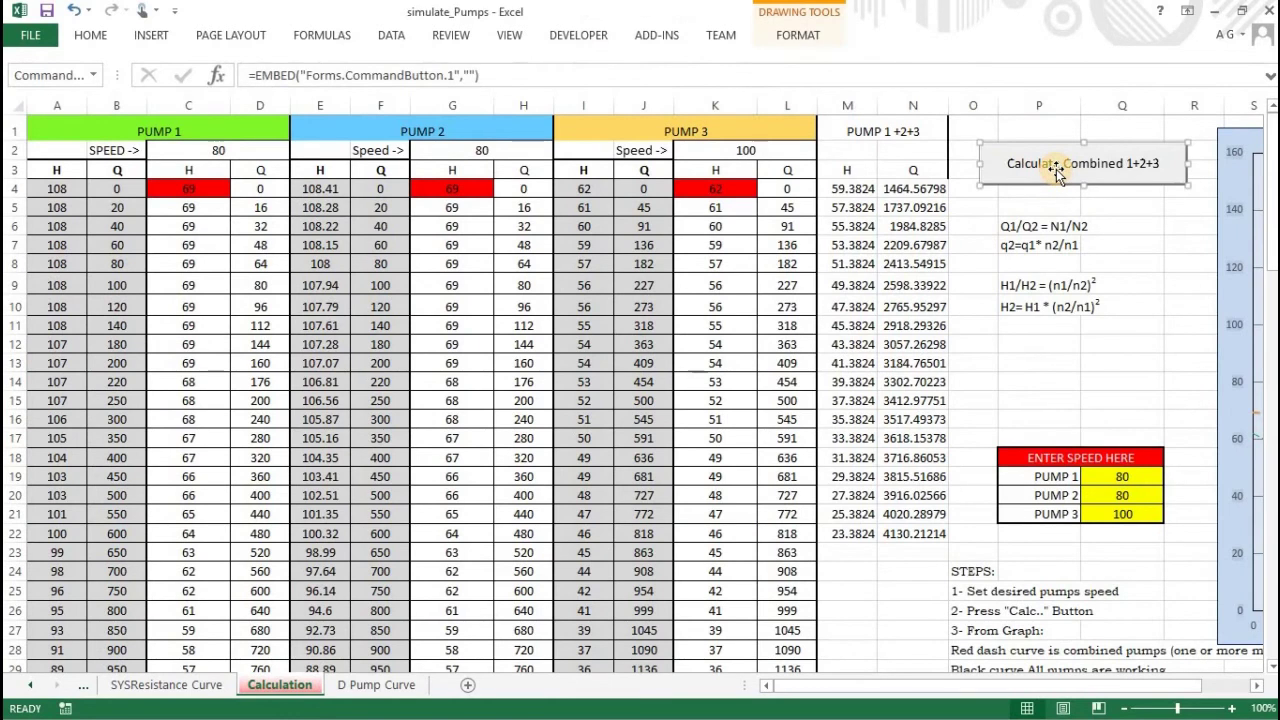
double_click(1056, 169)
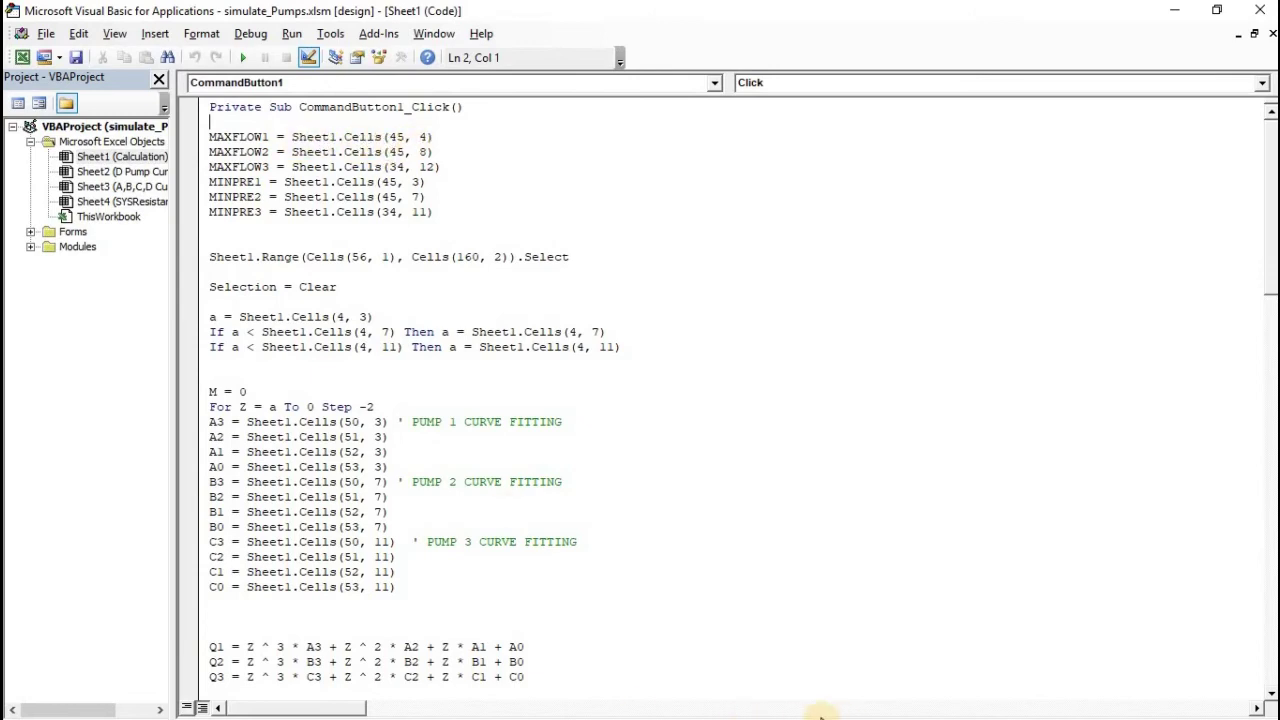
click(727, 541)
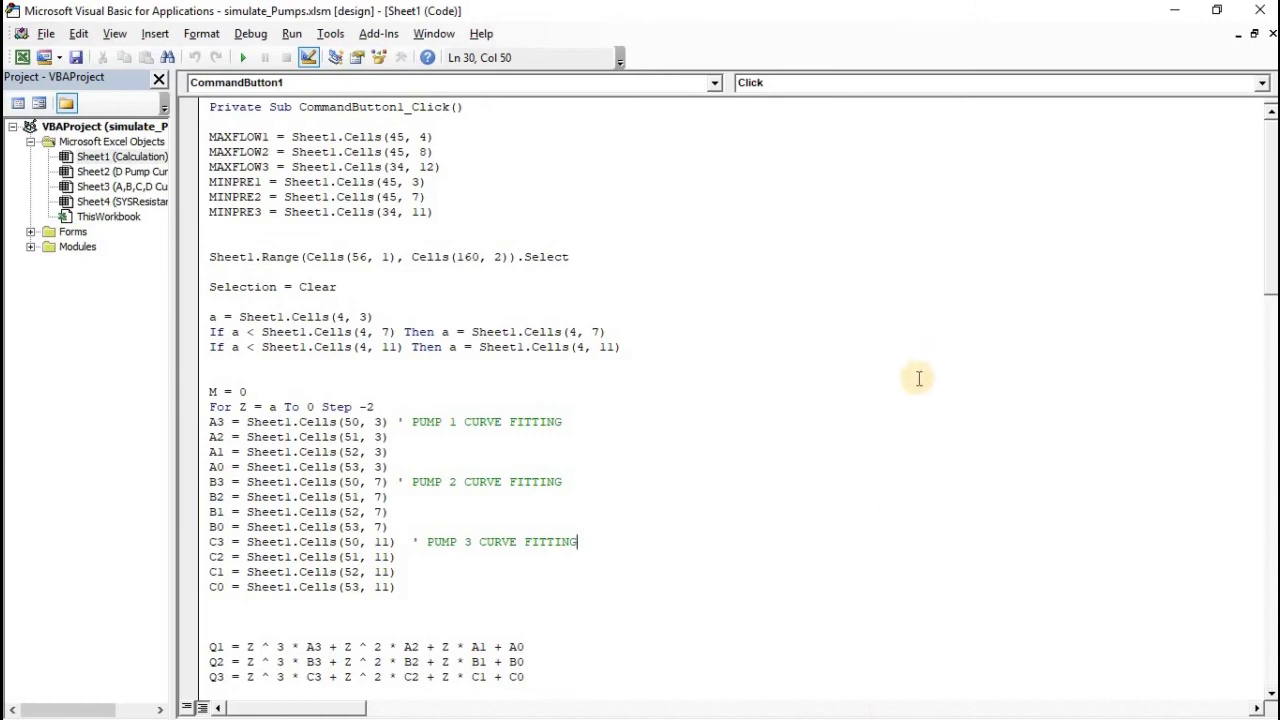
Switch back to Excel and check the maximum-flow cells D45, H45 and L34 on the Calculation sheet.
key(alt+Tab)
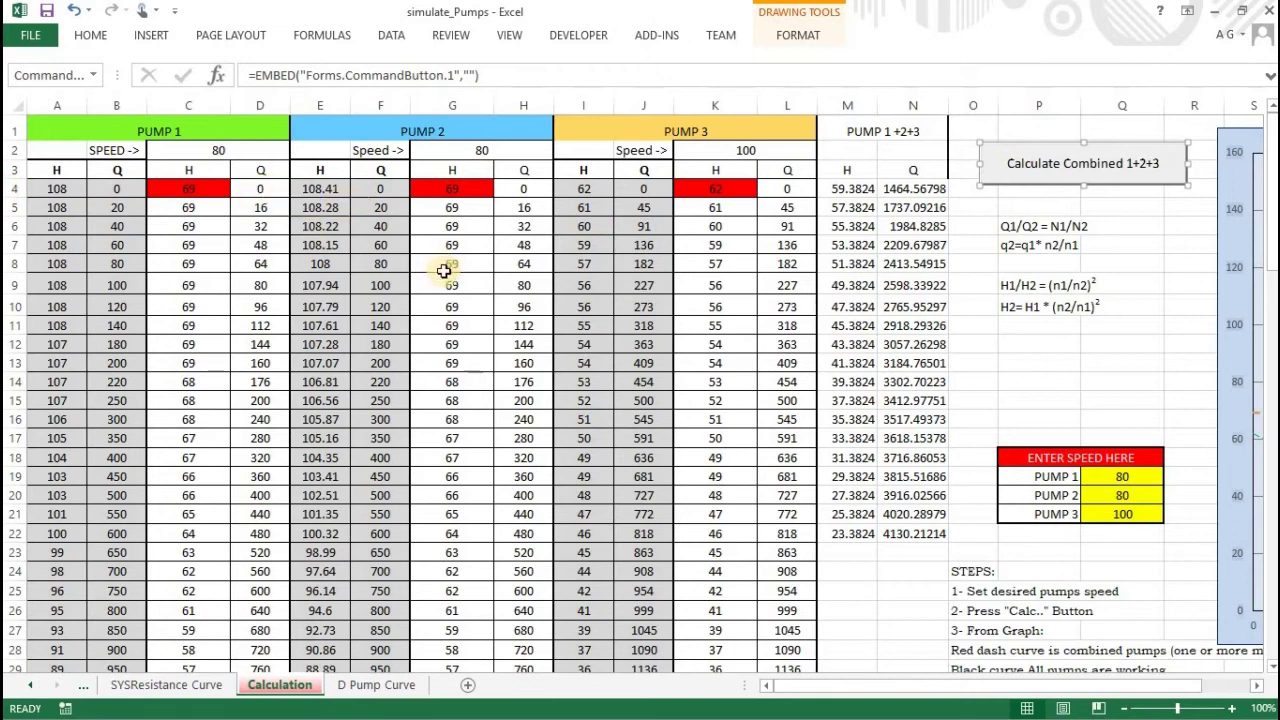
scroll(440, 290, down, 8)
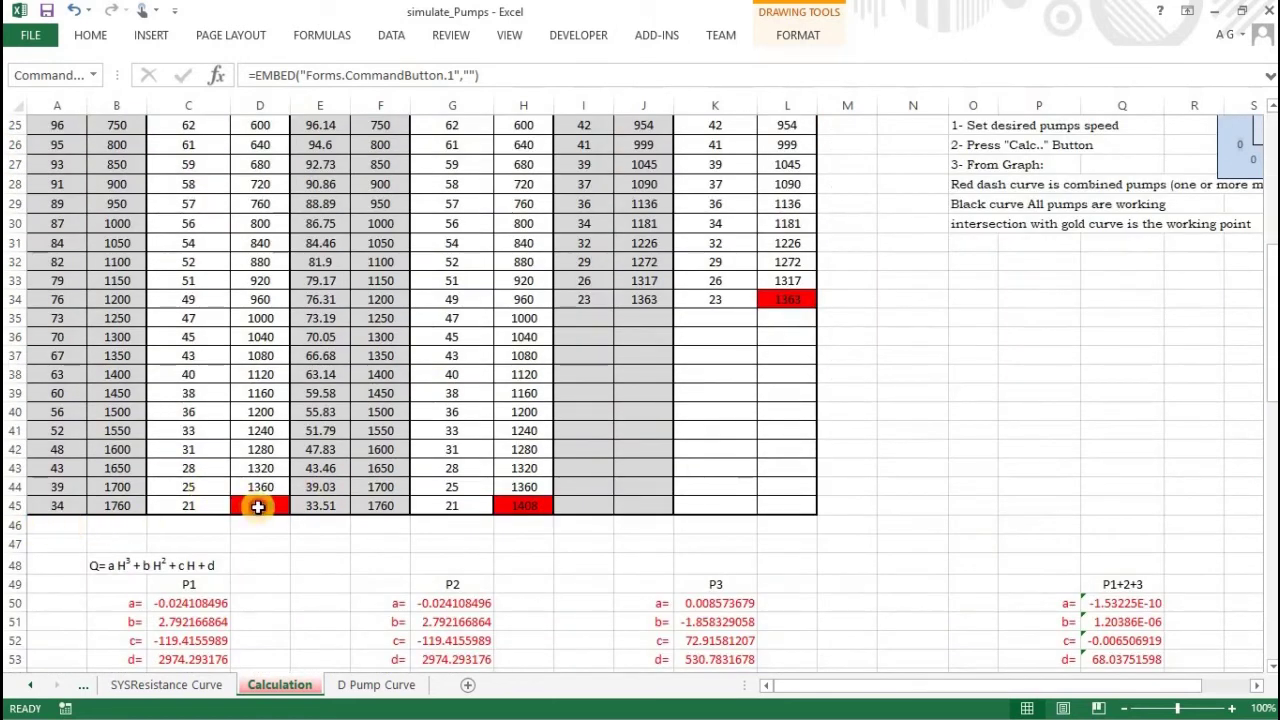
click(258, 507)
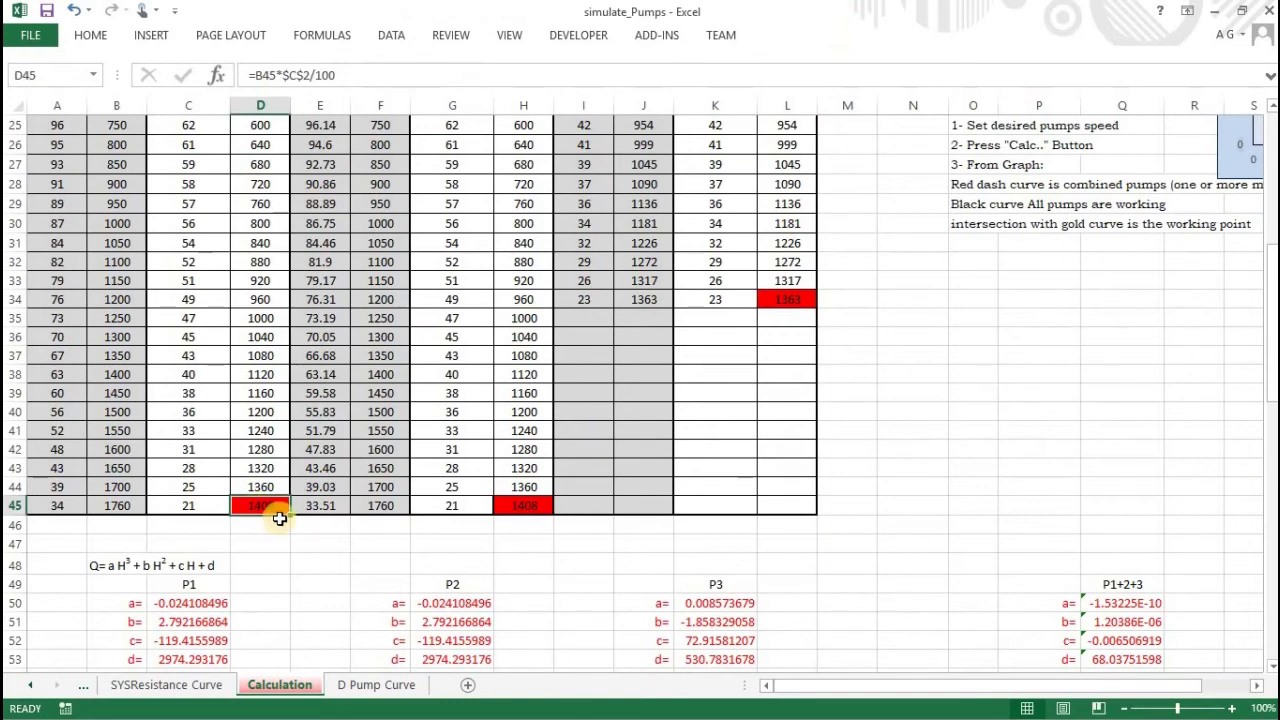
click(518, 505)
click(787, 302)
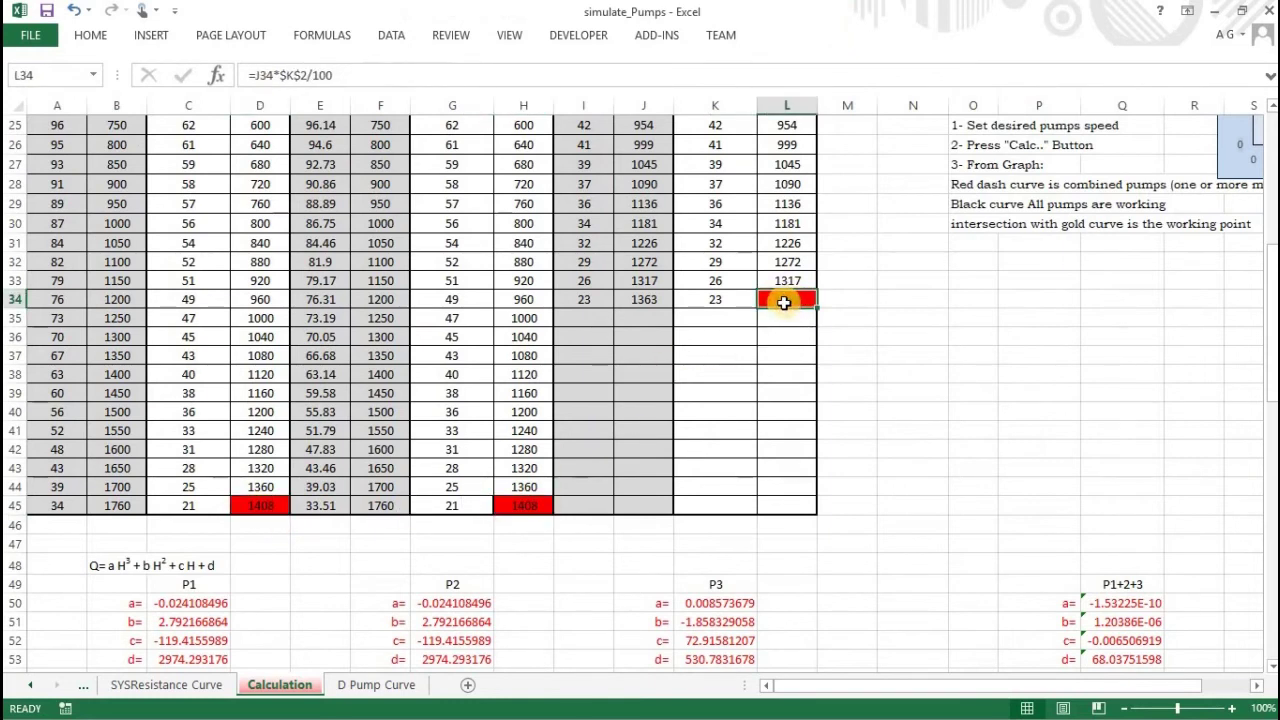
Return to the VBA editor and examine the lines that assign a from the three pumps' first head cells.
click(1218, 11)
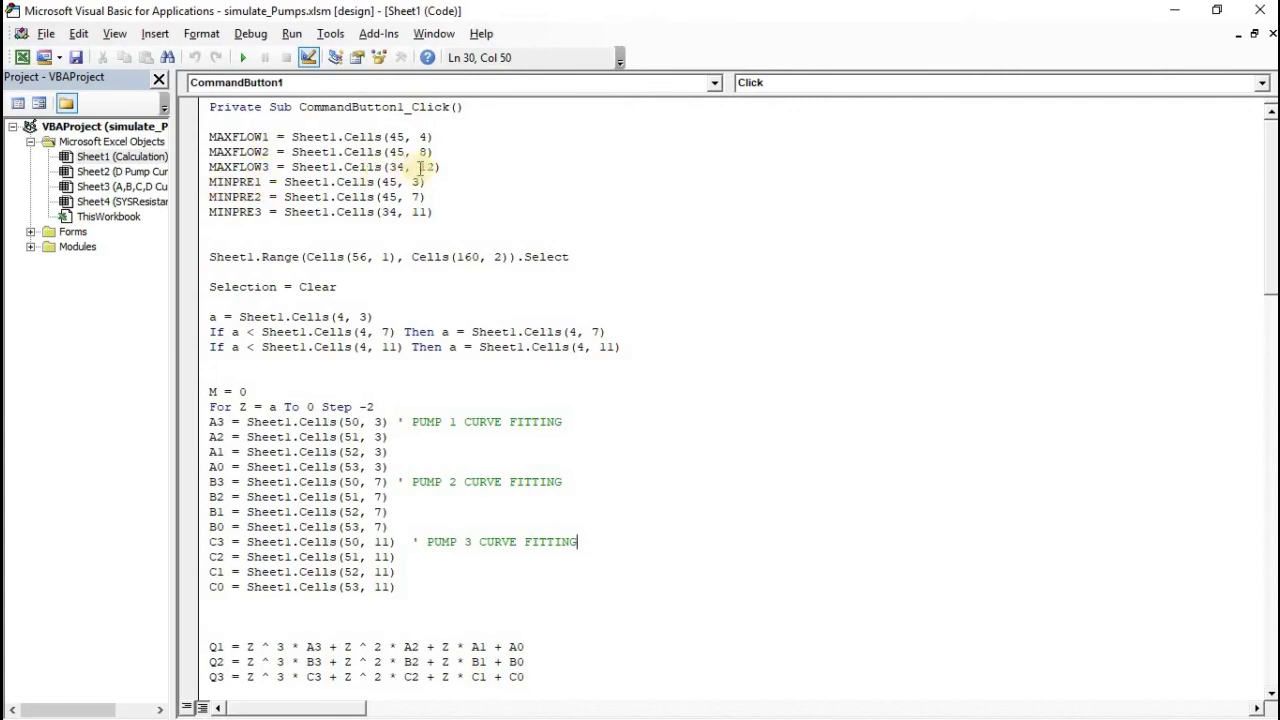
scroll(431, 203, down, 1)
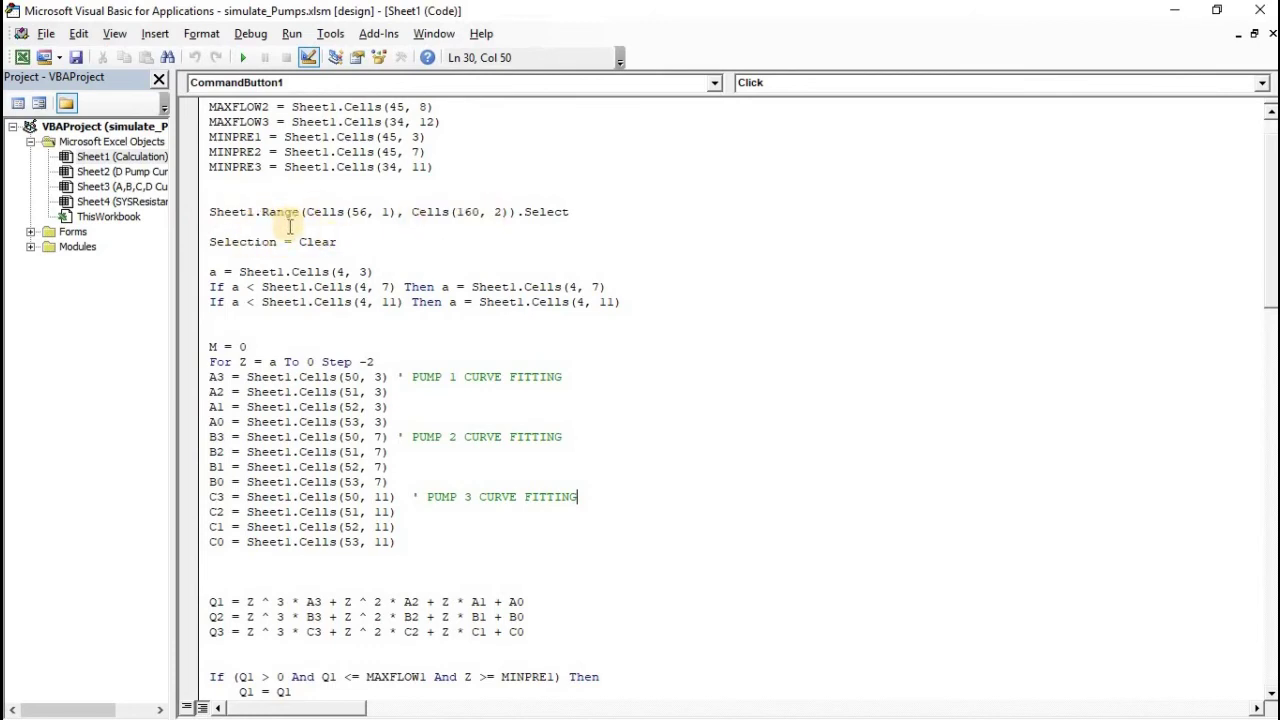
scroll(290, 227, down, 1)
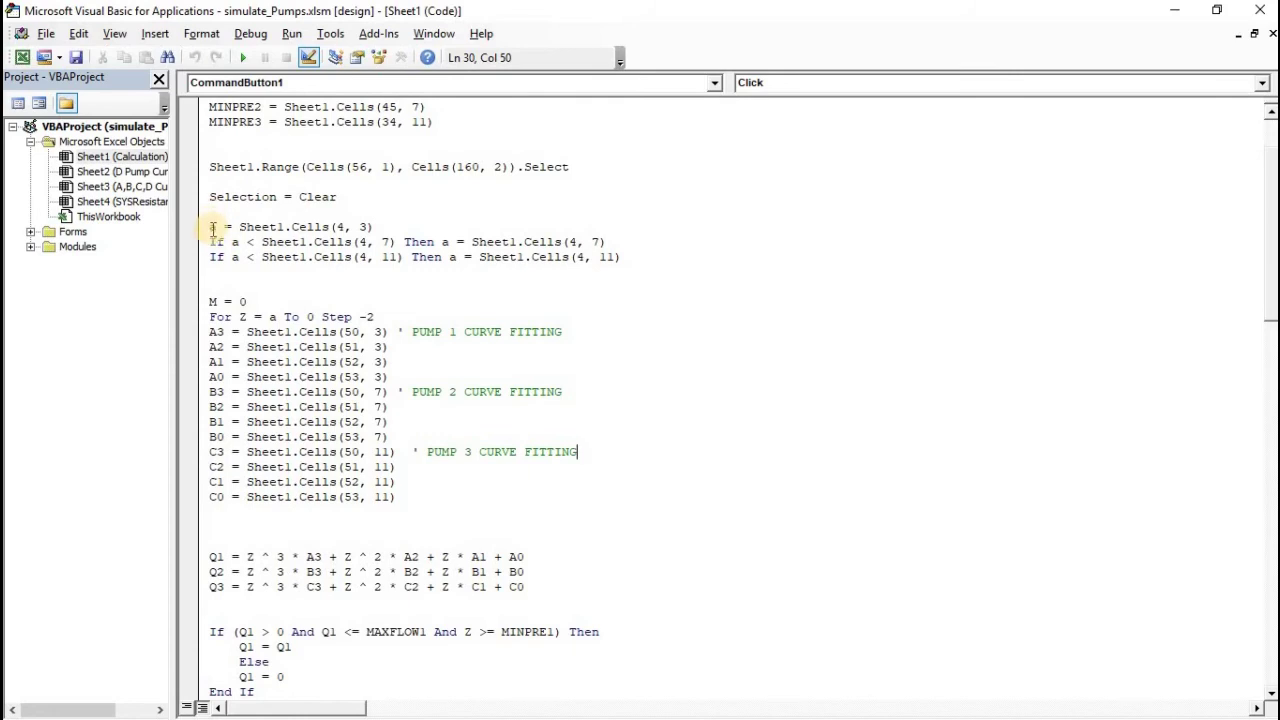
drag(210, 228, 394, 232)
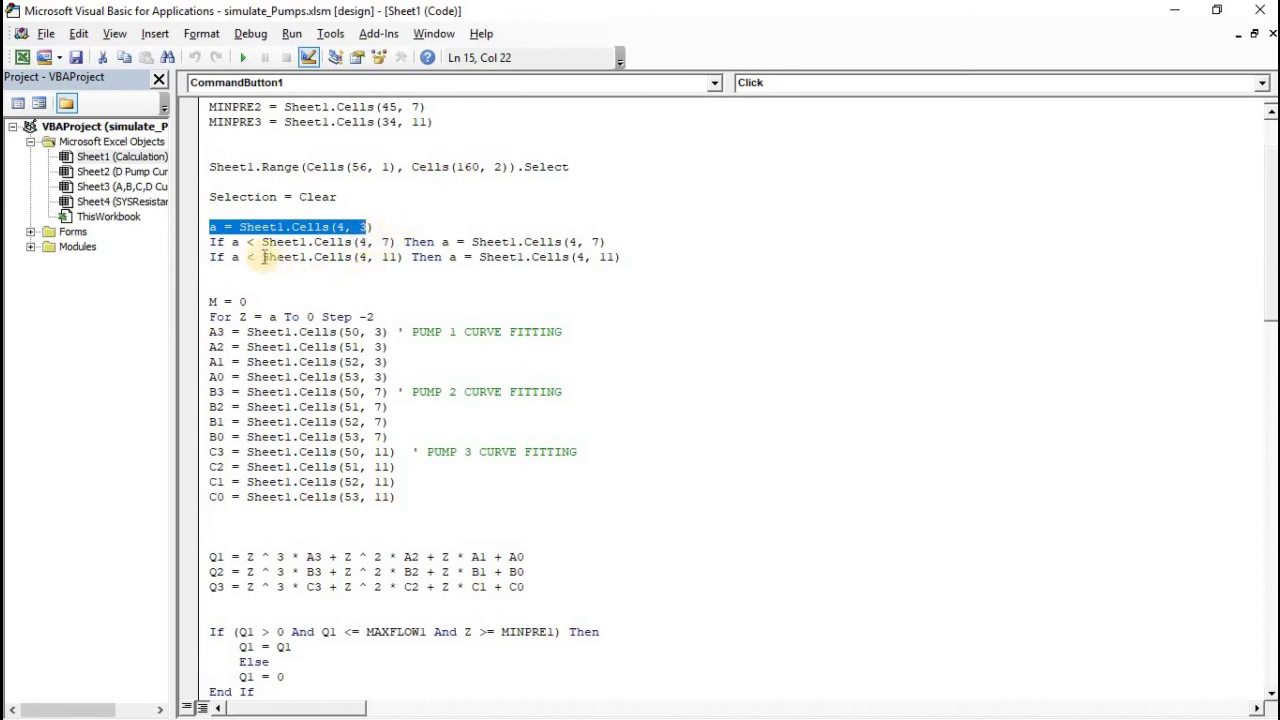
click(268, 242)
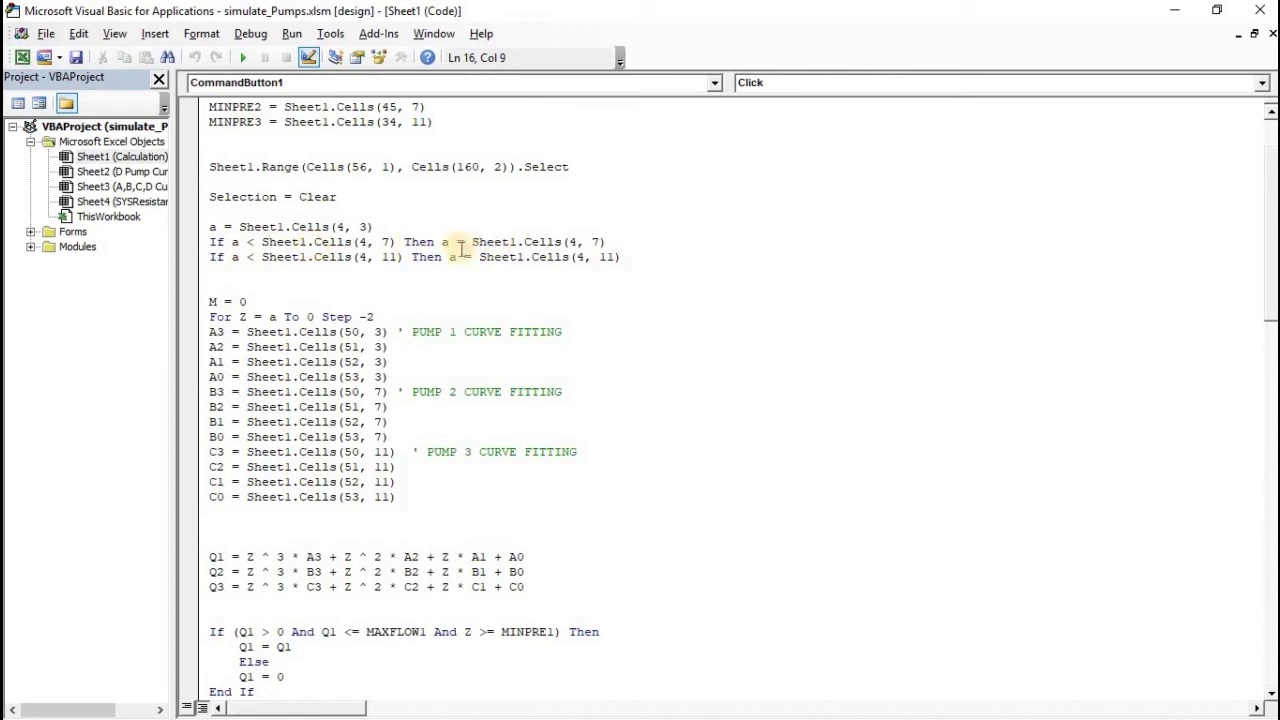
Examine the two If lines that compare a with the other pumps' heads, and switch to Excel to check row 4 of the Calculation sheet.
drag(240, 263, 232, 267)
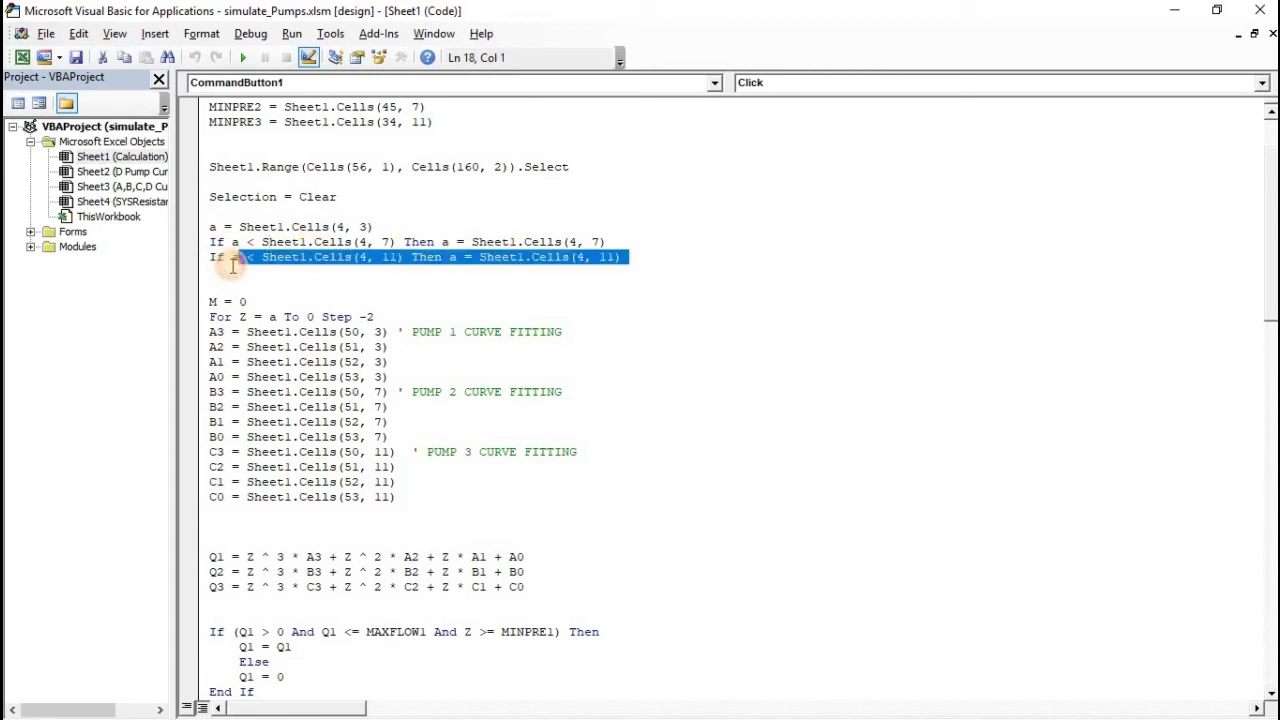
click(253, 289)
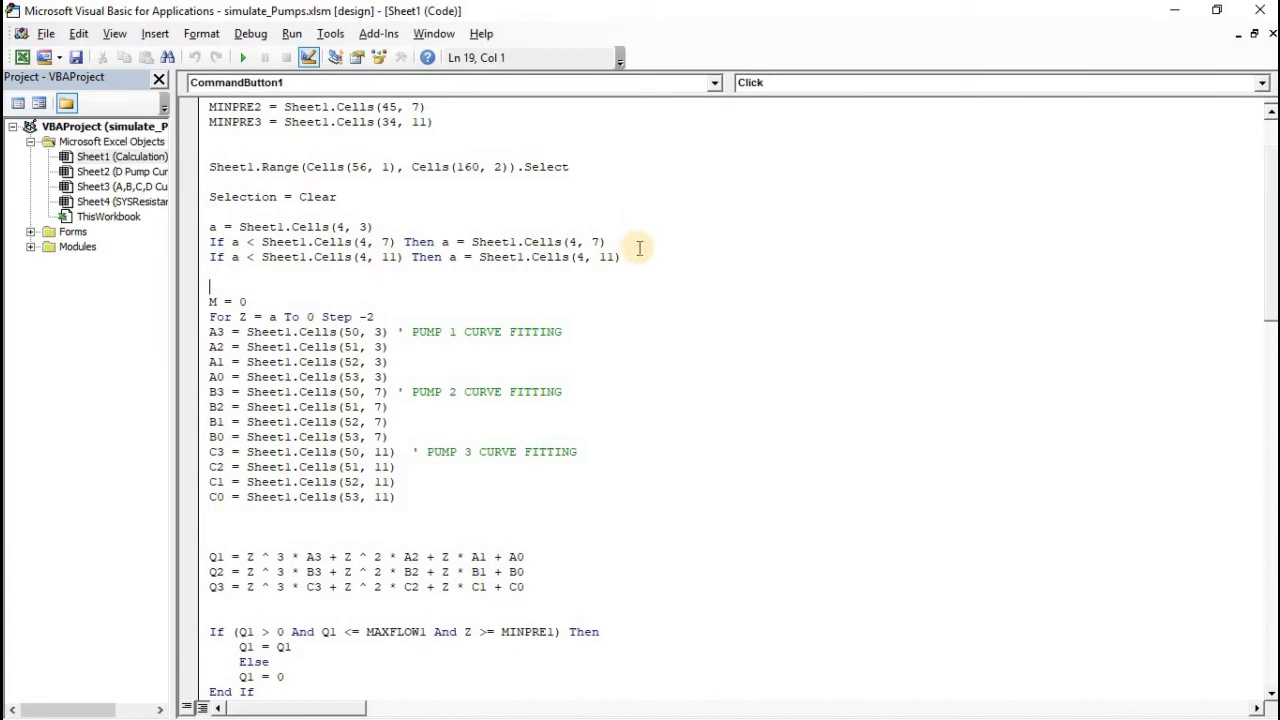
drag(709, 11, 650, 52)
mouse_move(692, 708)
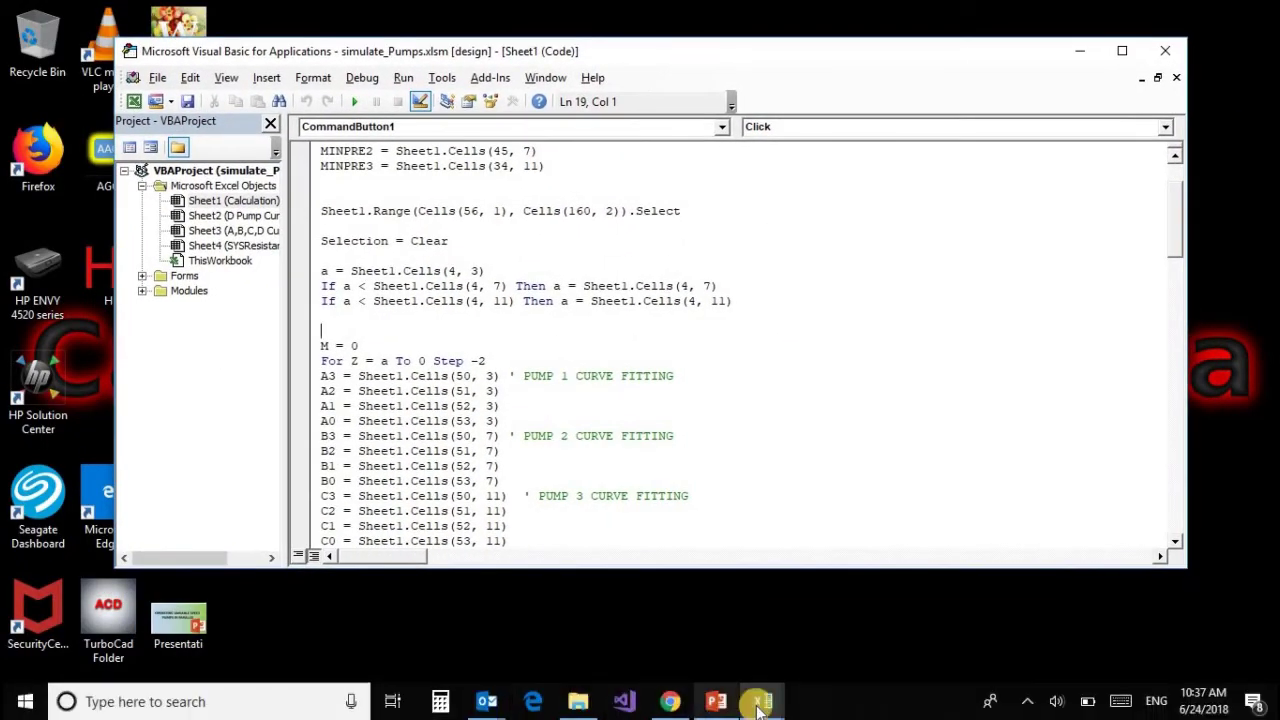
mouse_move(760, 705)
click(723, 627)
scroll(302, 272, up, 8)
click(12, 189)
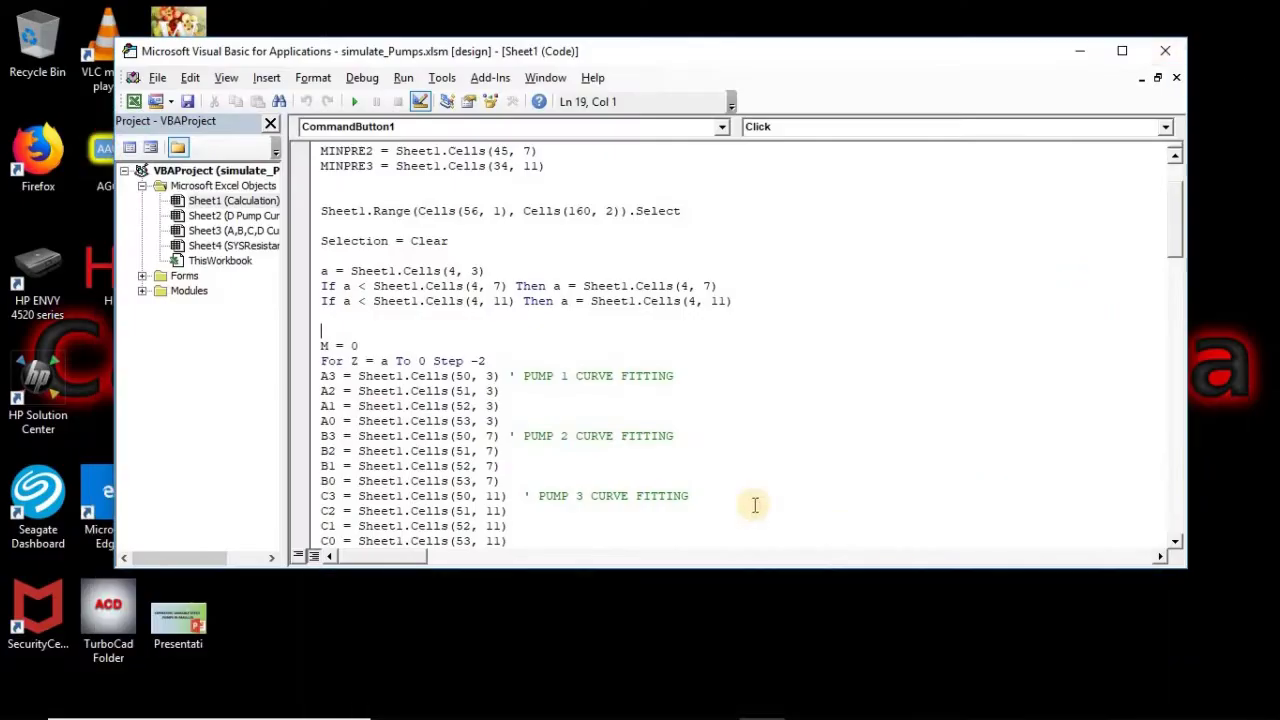
Return to the VBA editor and examine the For Z loop line and the curve-fitting coefficient assignments for the pumps.
click(1120, 50)
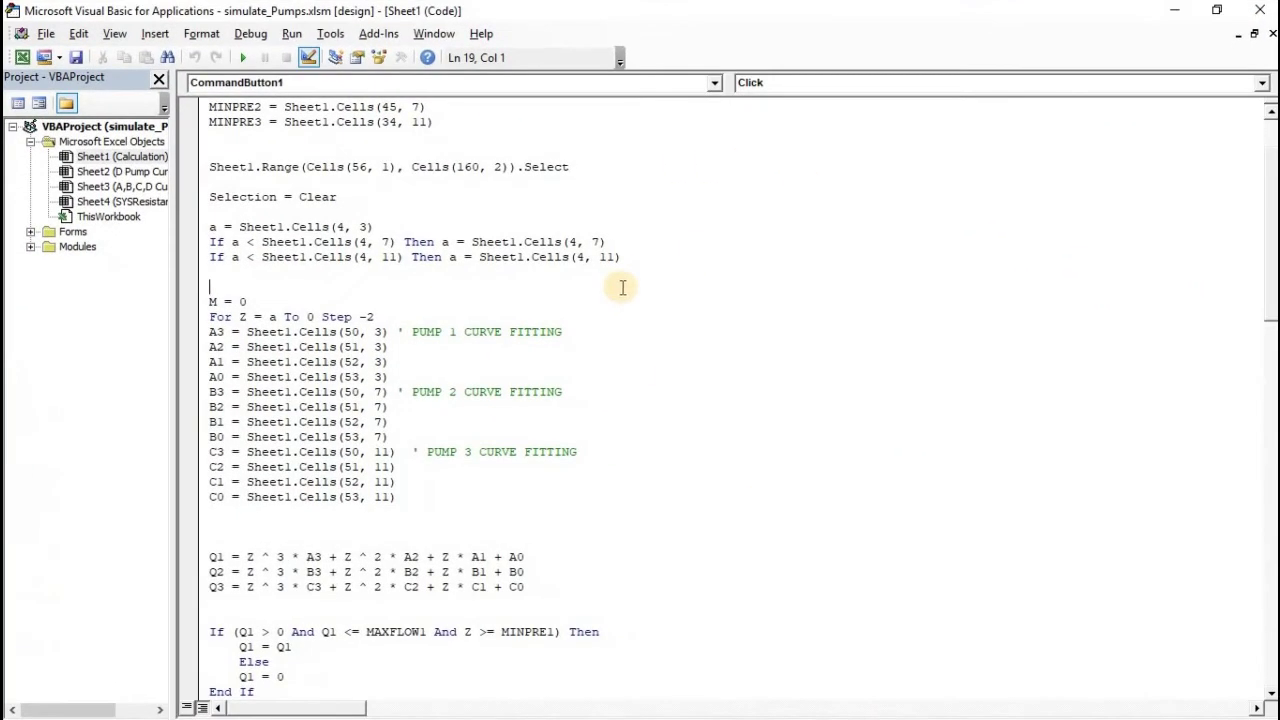
scroll(657, 291, down, 2)
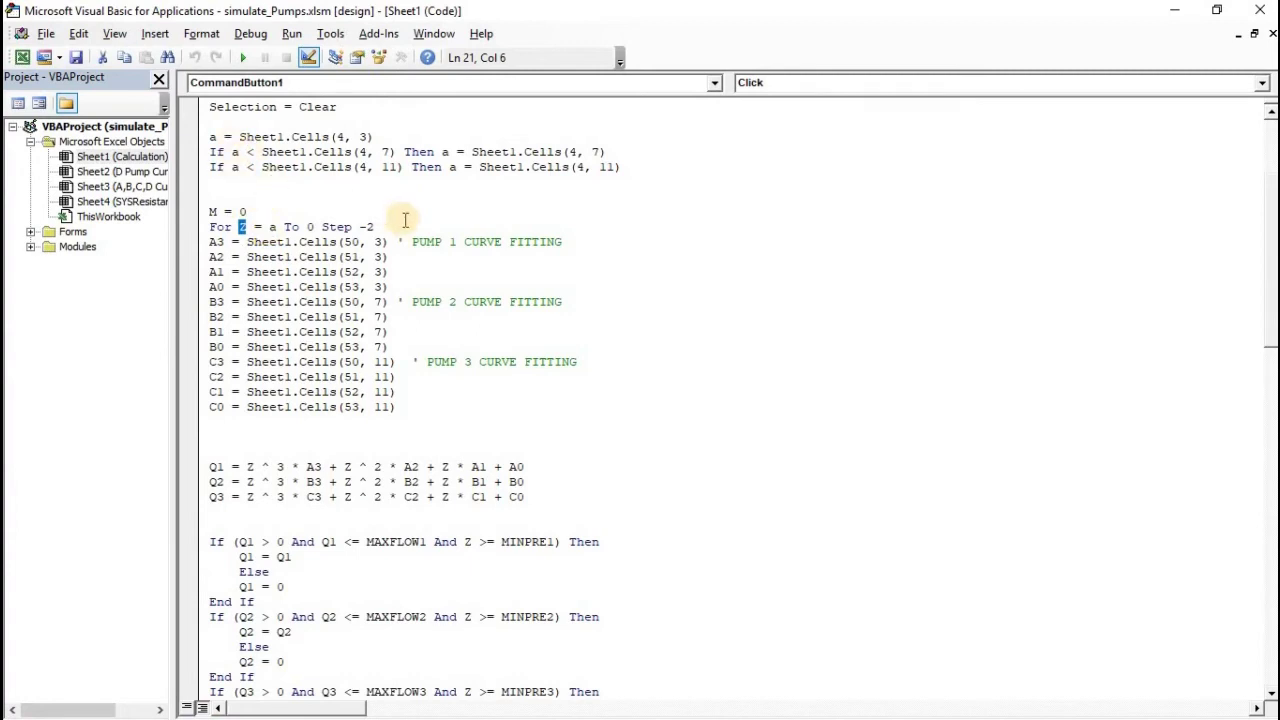
scroll(400, 220, down, 1)
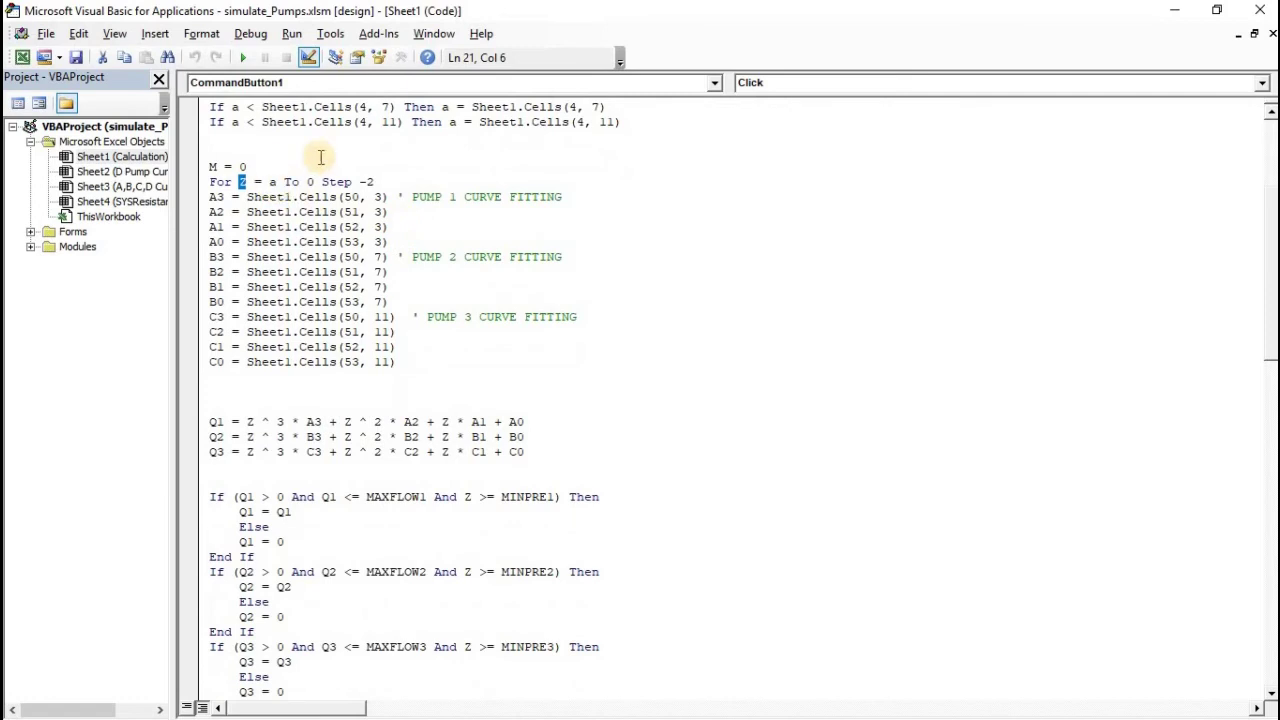
double_click(313, 182)
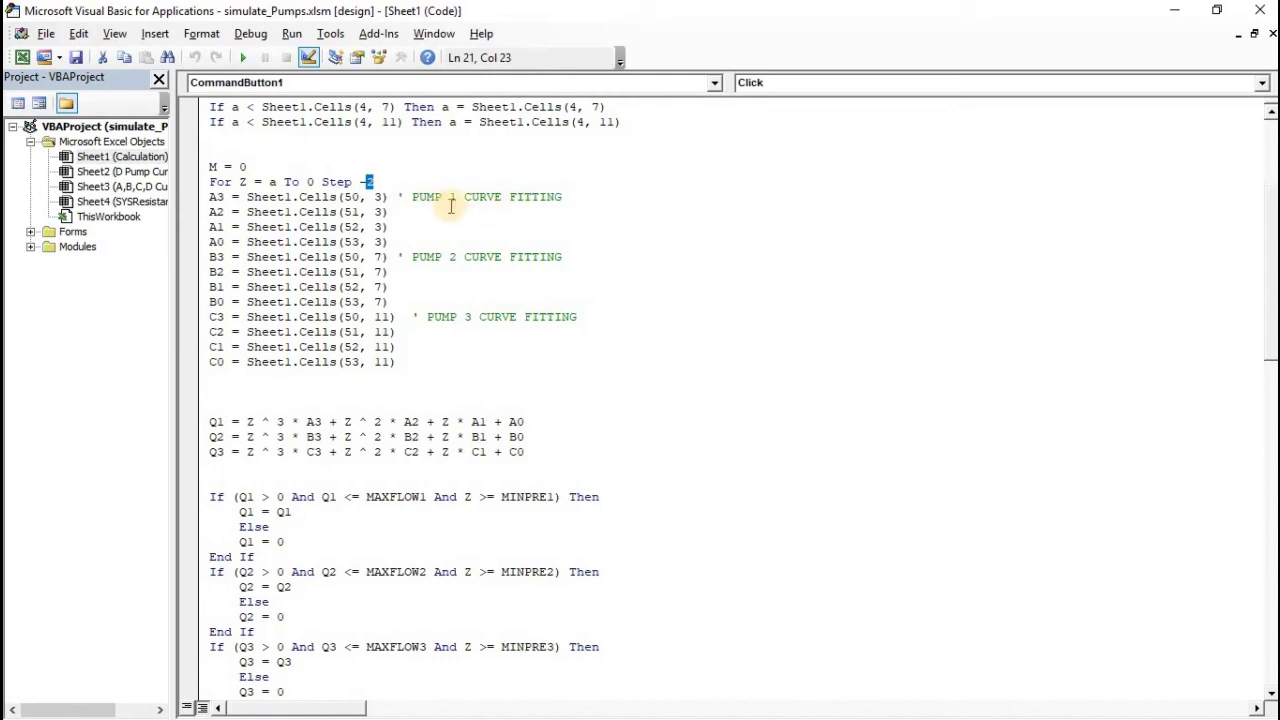
drag(397, 197, 403, 305)
click(468, 305)
Examine the cubic Q1 formula and trace its Z variable back to the For Z = a To 0 Step -2 line.
scroll(712, 280, down, 3)
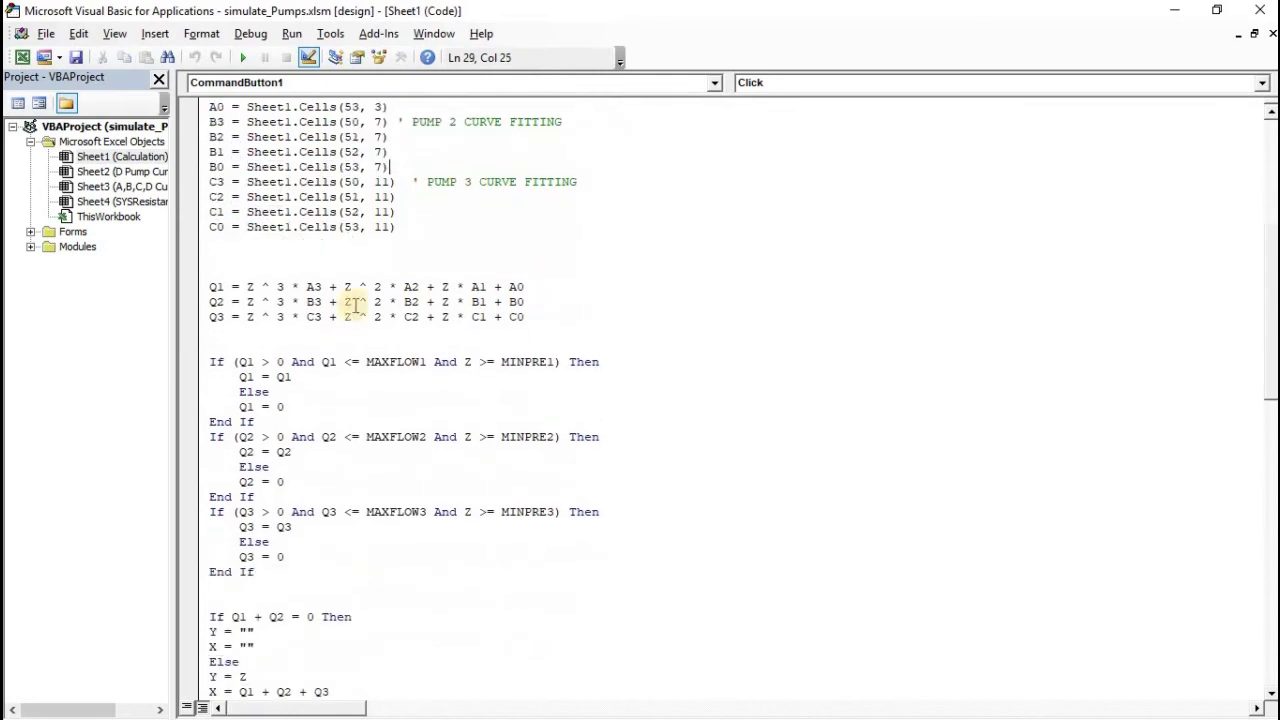
click(197, 292)
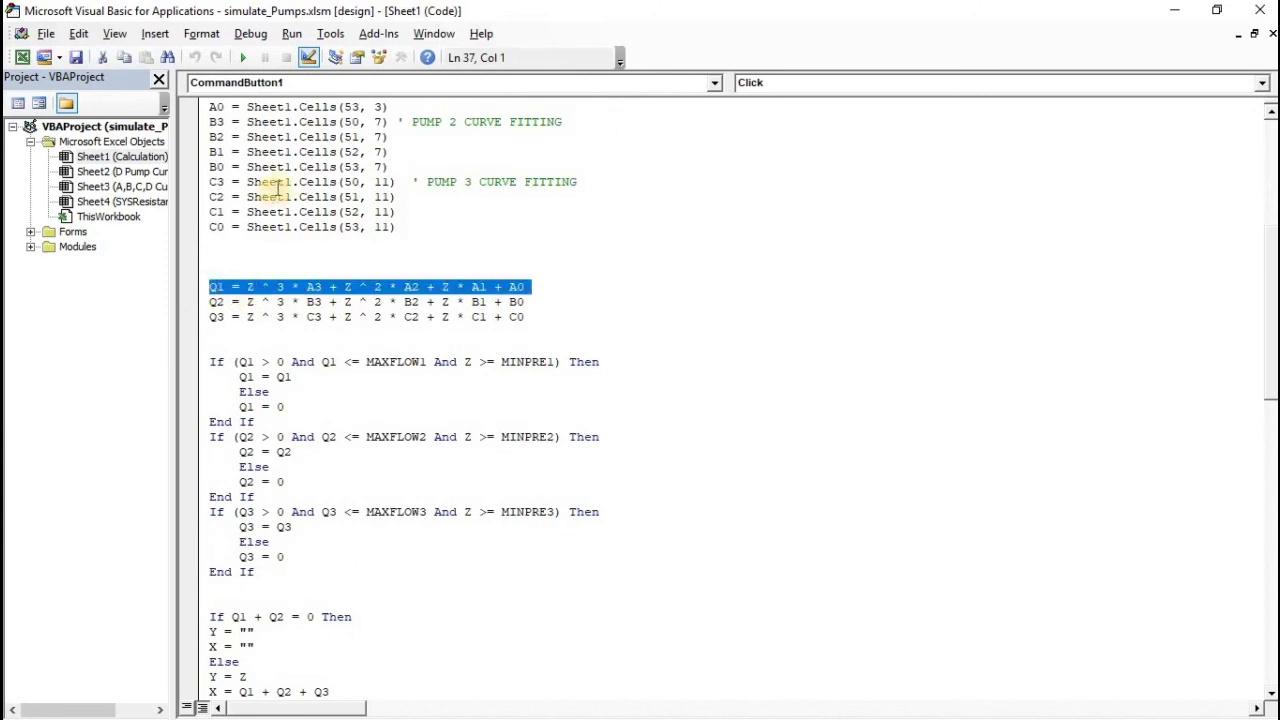
scroll(302, 218, up, 3)
scroll(302, 218, up, 1)
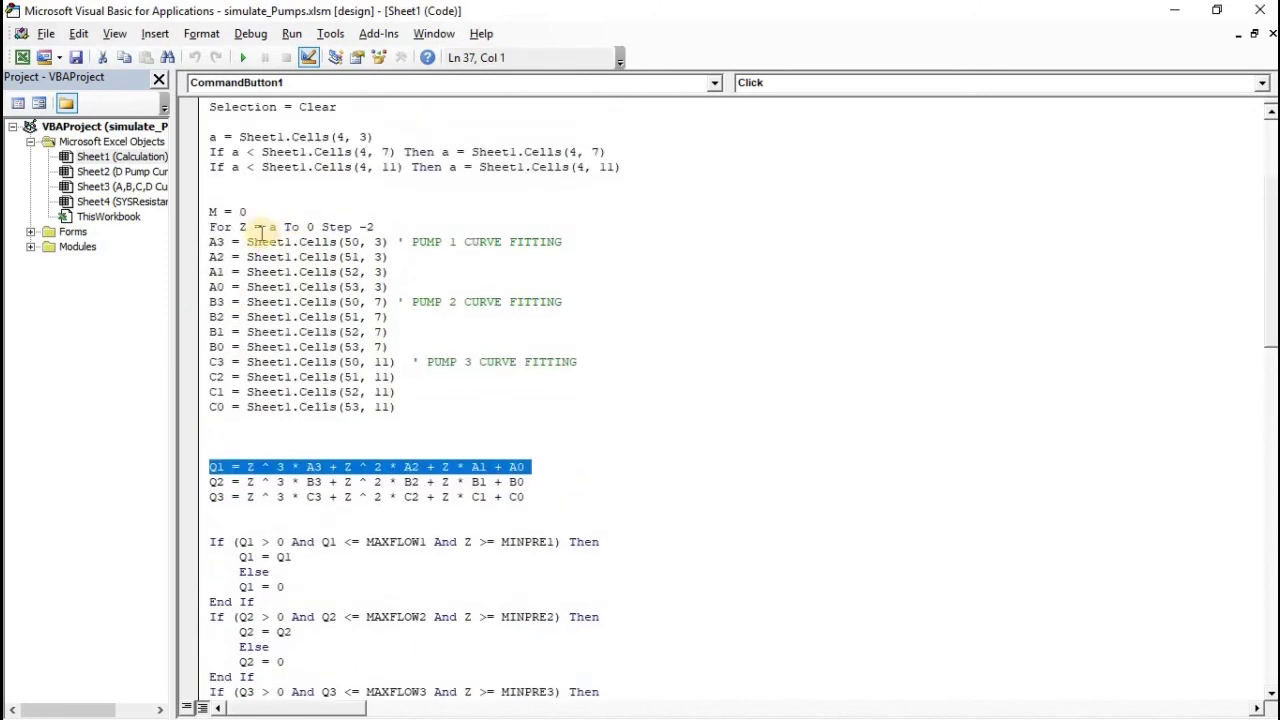
click(266, 228)
scroll(560, 380, down, 2)
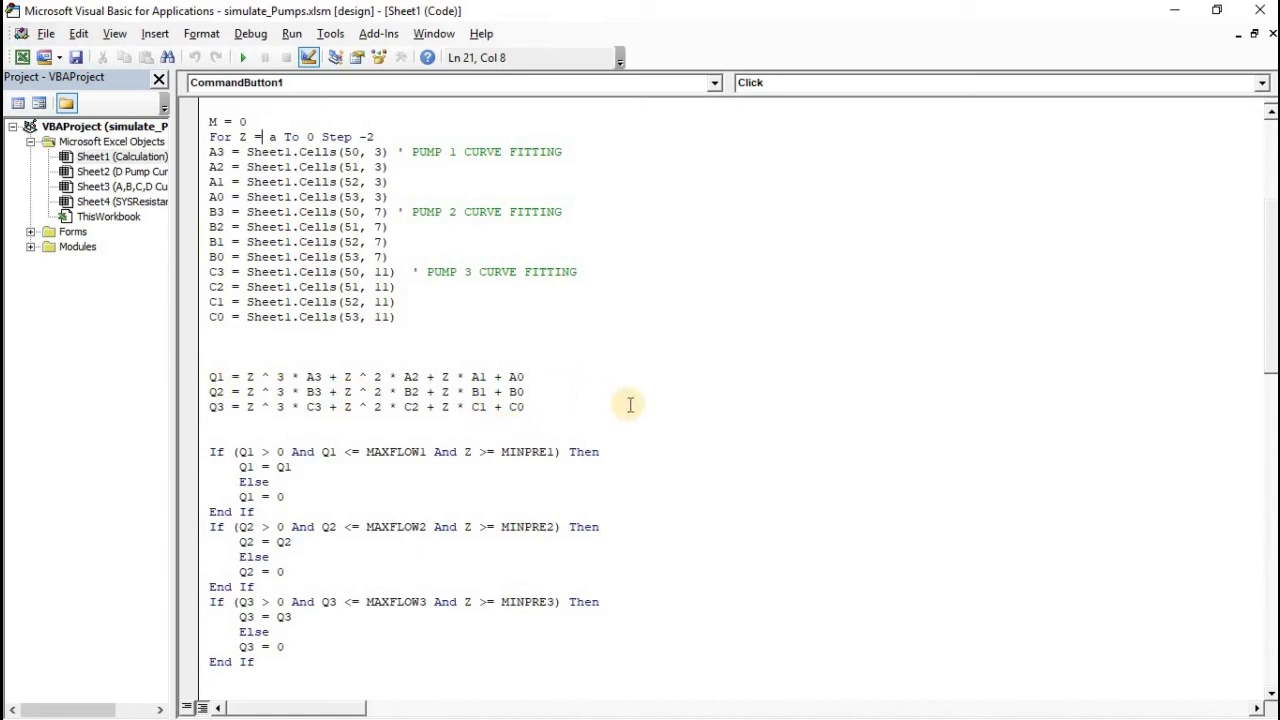
Examine the Q1 If statement's three conditions on zero flow, MAXFLOW1 and MINPRE1, along with its Q1 = Q1 branch.
scroll(636, 406, down, 2)
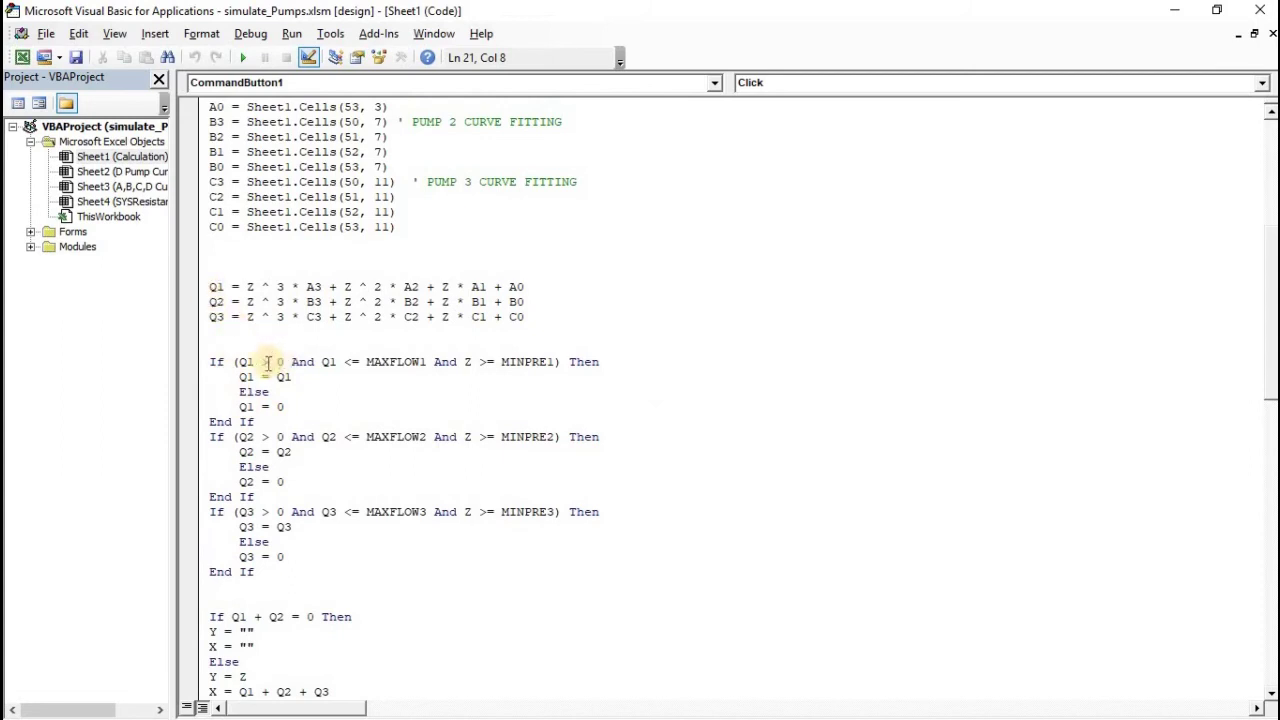
drag(285, 362, 243, 363)
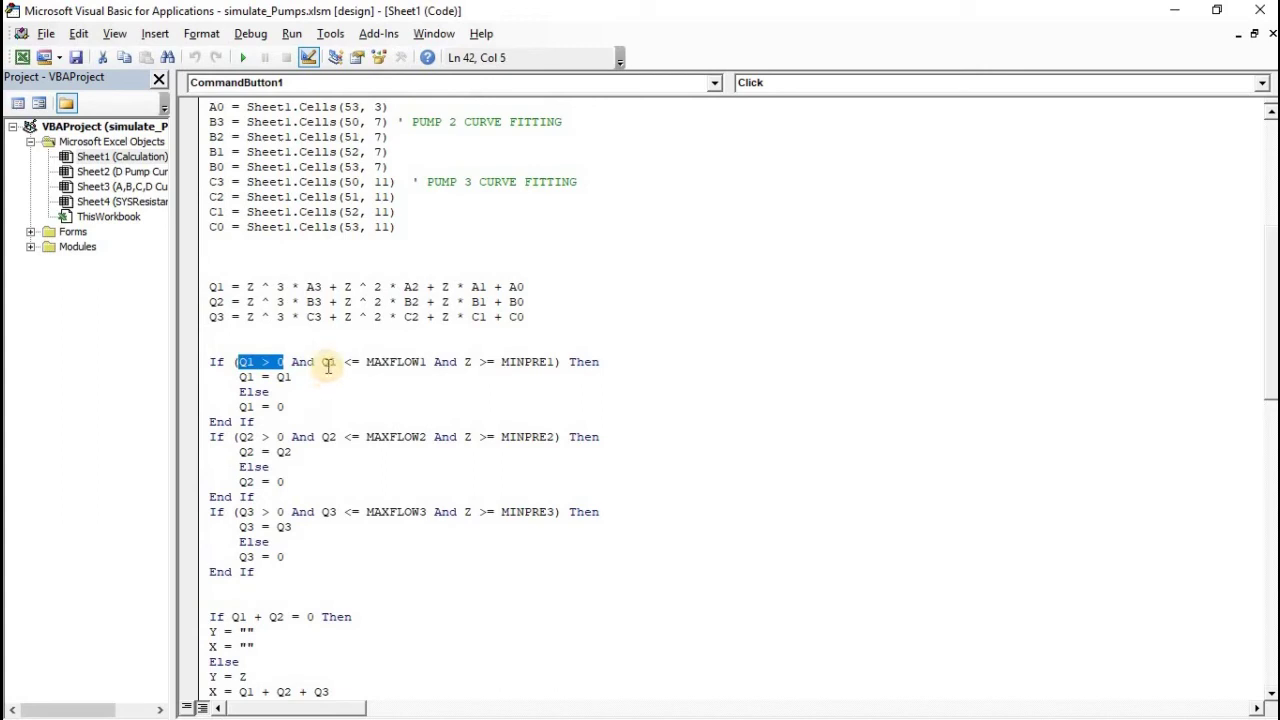
drag(322, 362, 426, 362)
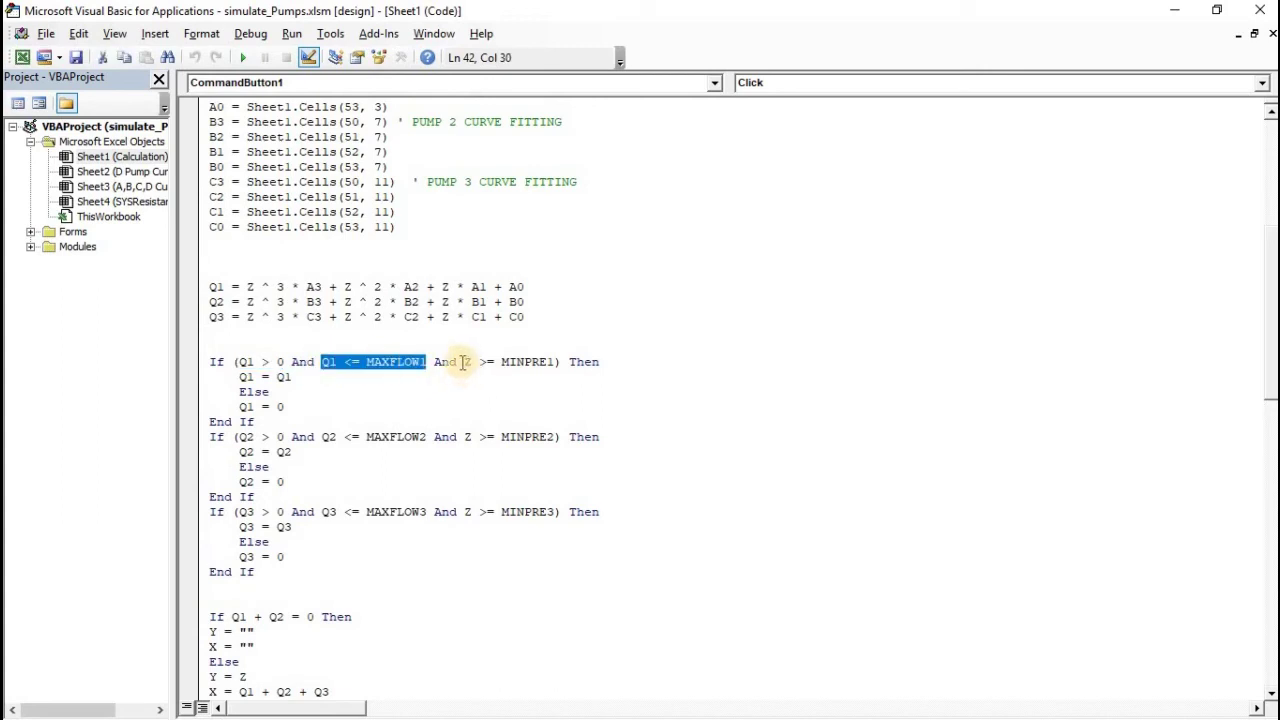
drag(465, 362, 557, 388)
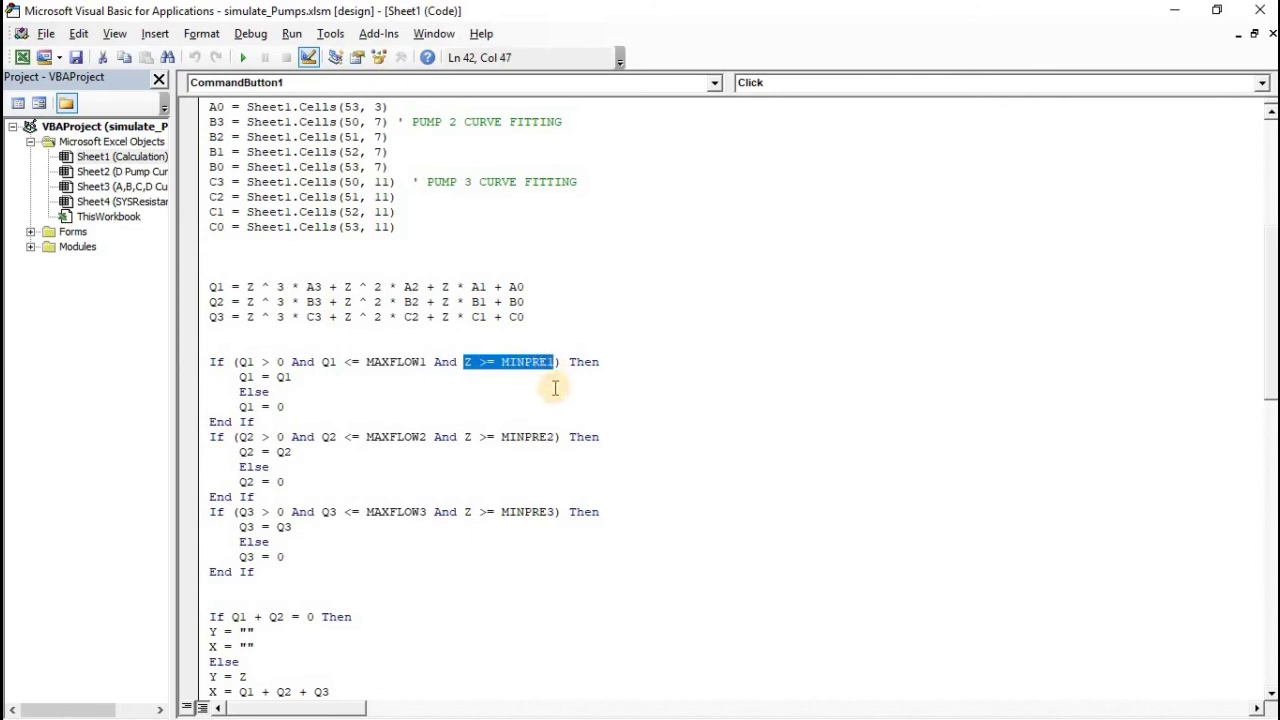
drag(296, 377, 231, 377)
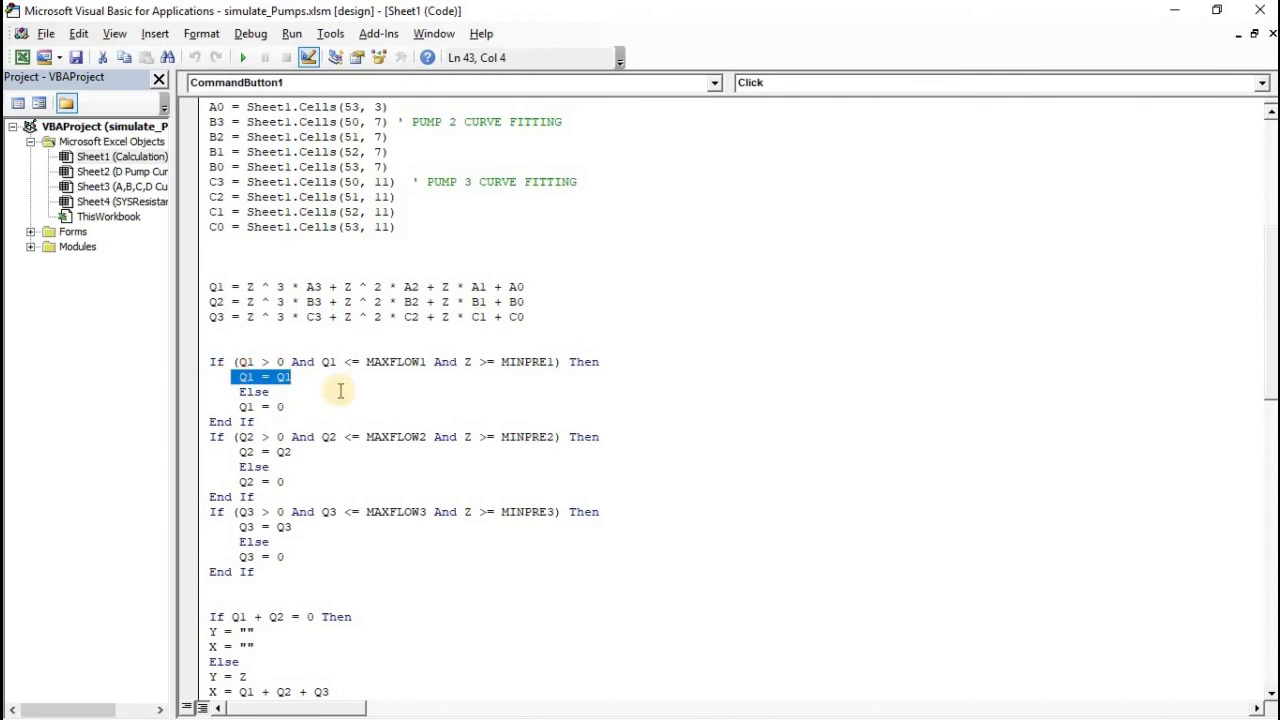
Trace how Z in the Q1 formula determines the value checked against MAXFLOW1, and review the Else branch that sets Q1 = 0.
scroll(350, 391, down, 1)
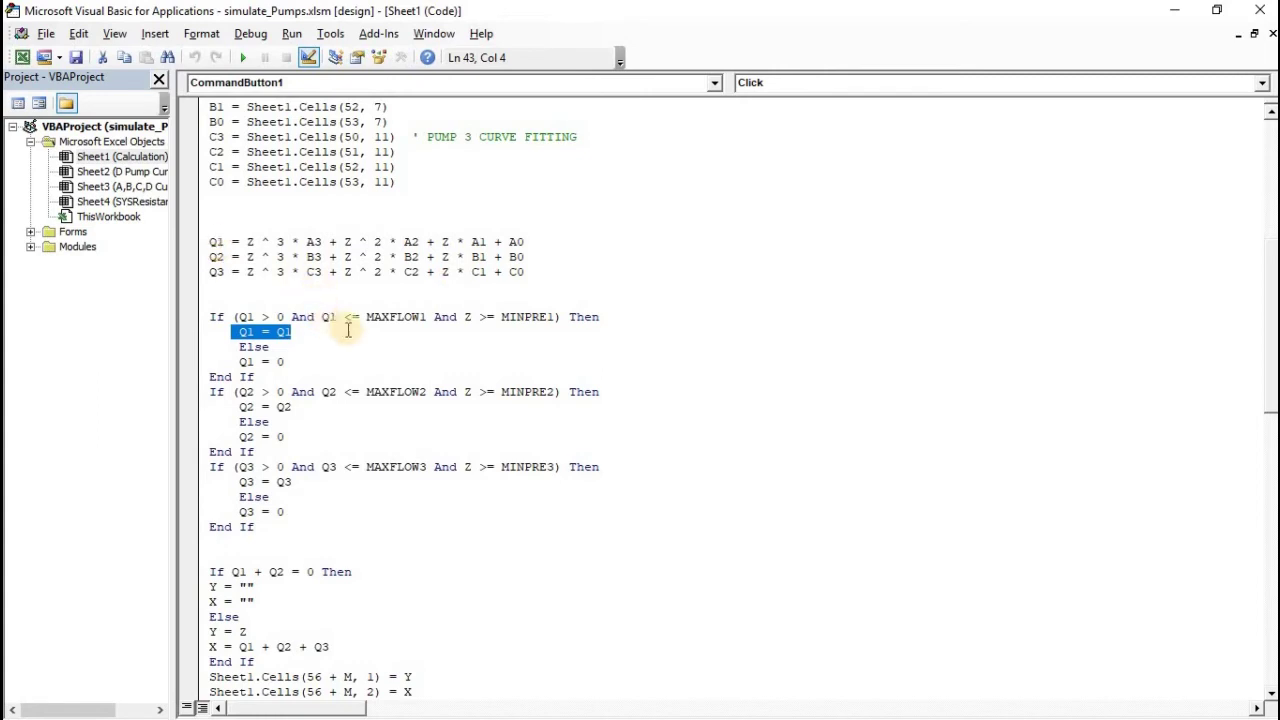
click(254, 243)
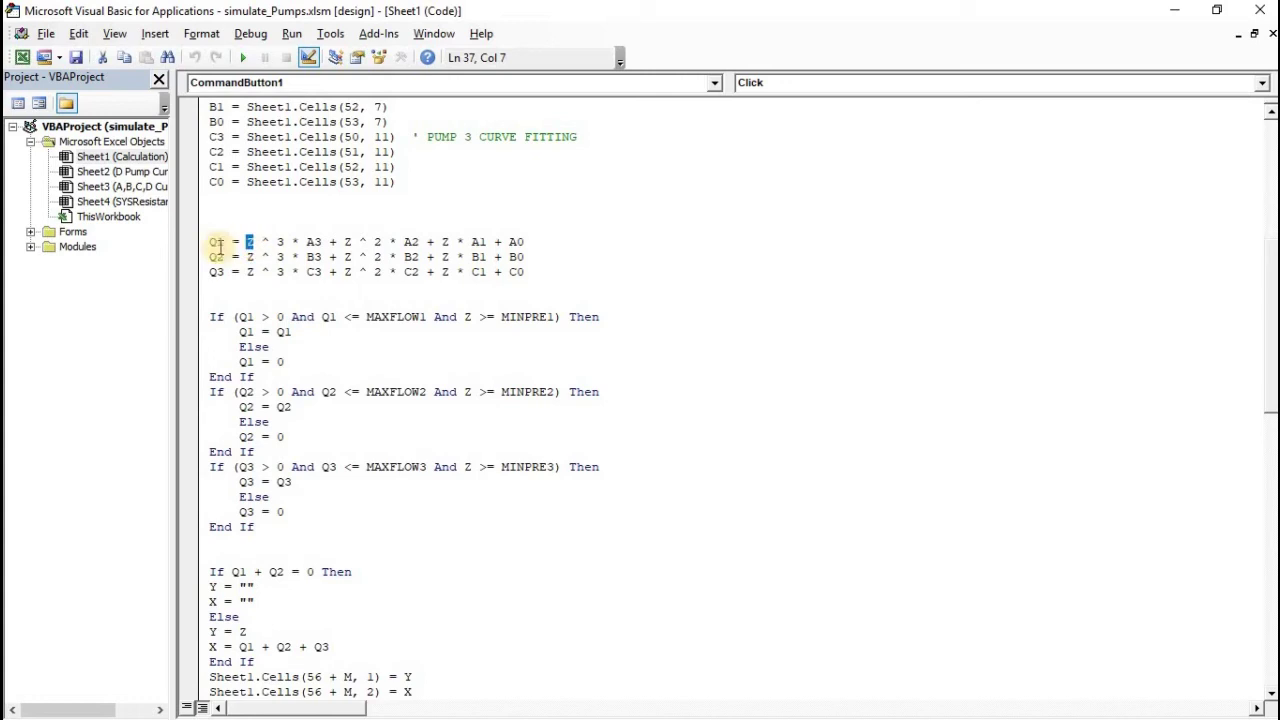
double_click(328, 318)
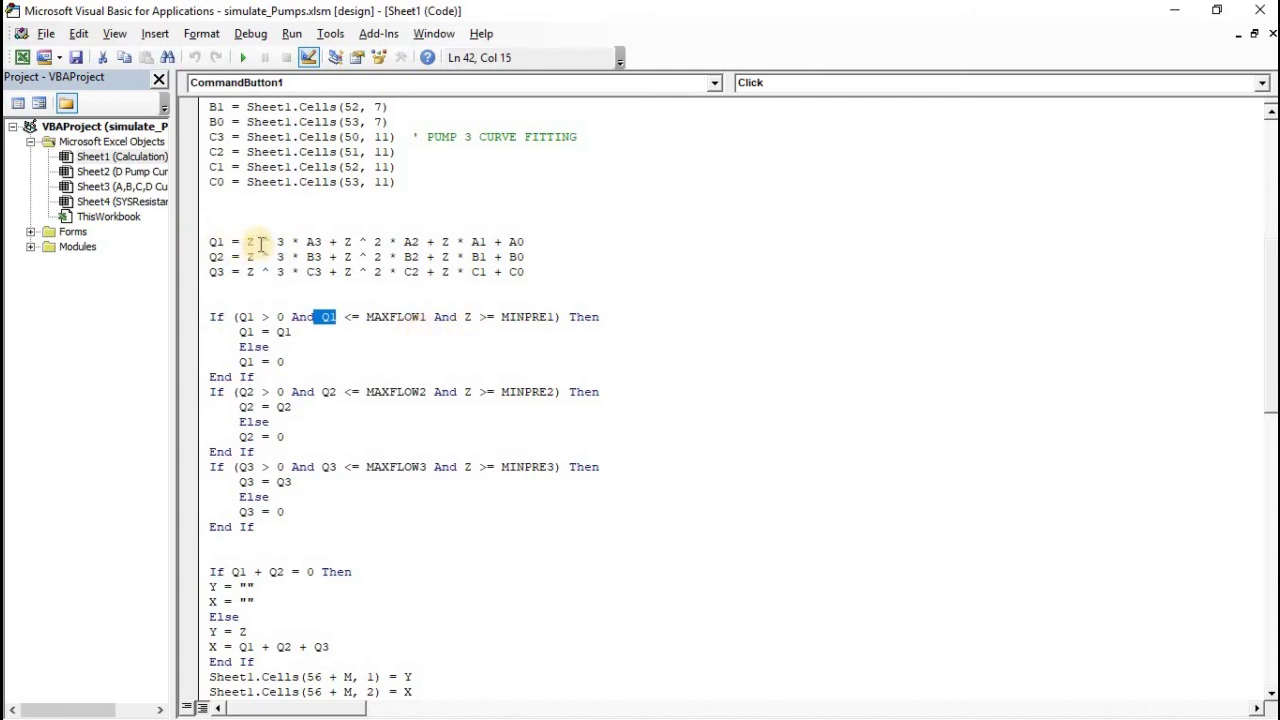
drag(245, 241, 259, 241)
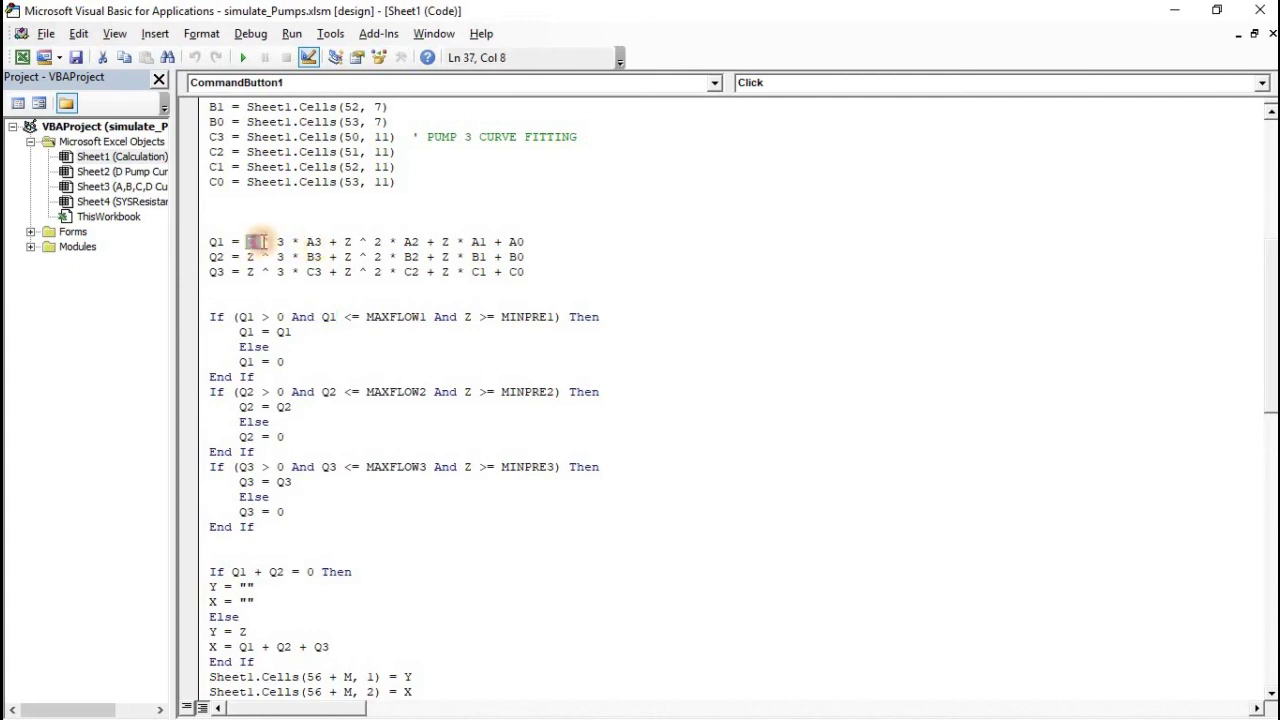
scroll(323, 214, up, 5)
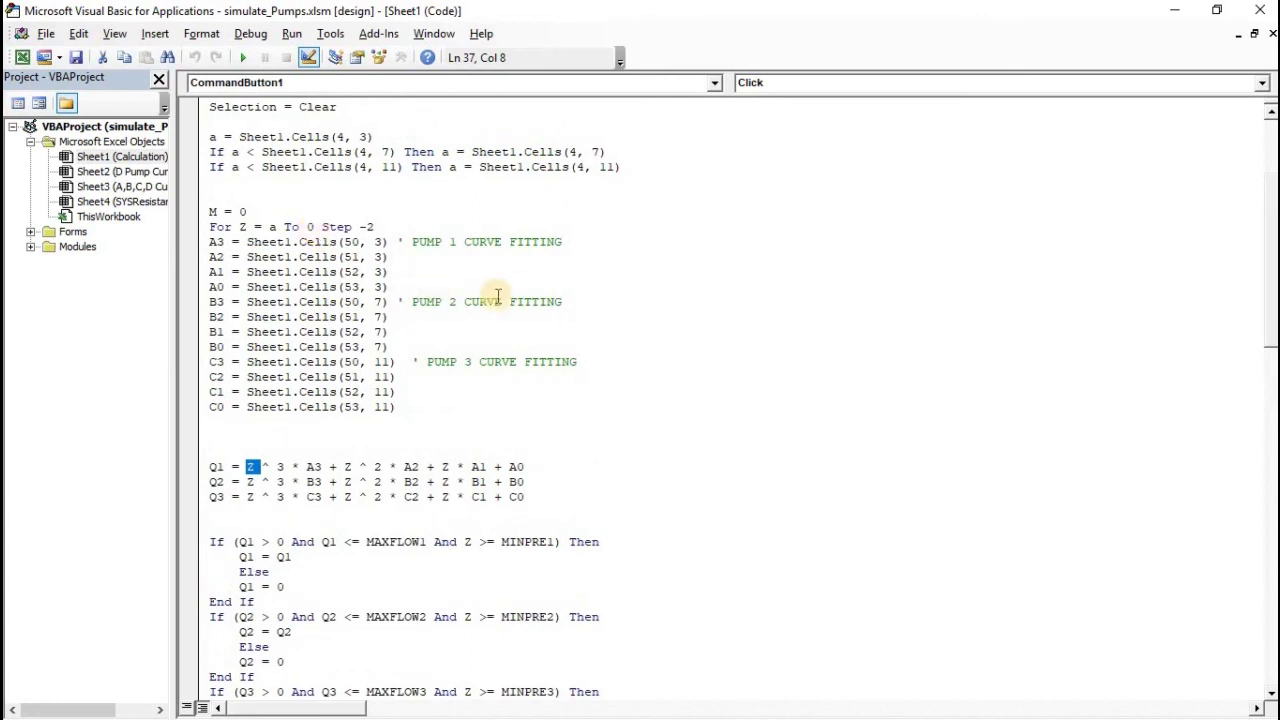
scroll(440, 280, down, 5)
scroll(455, 303, down, 1)
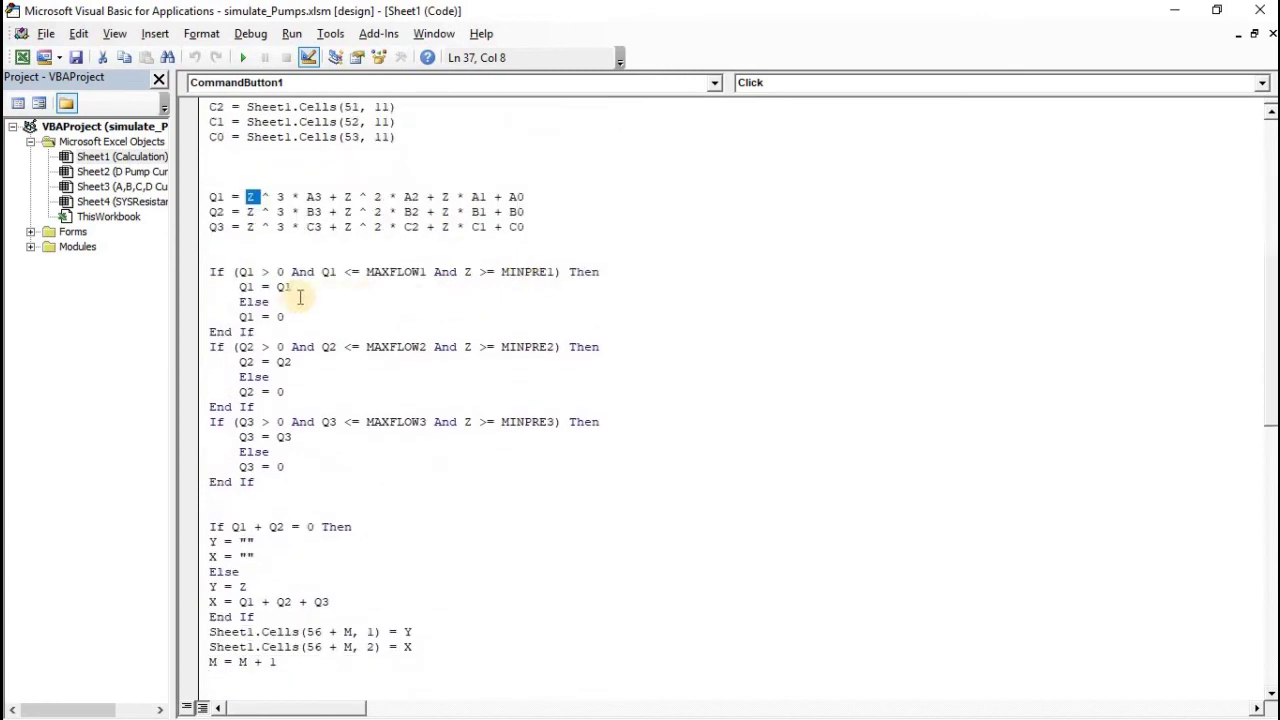
drag(283, 318, 231, 318)
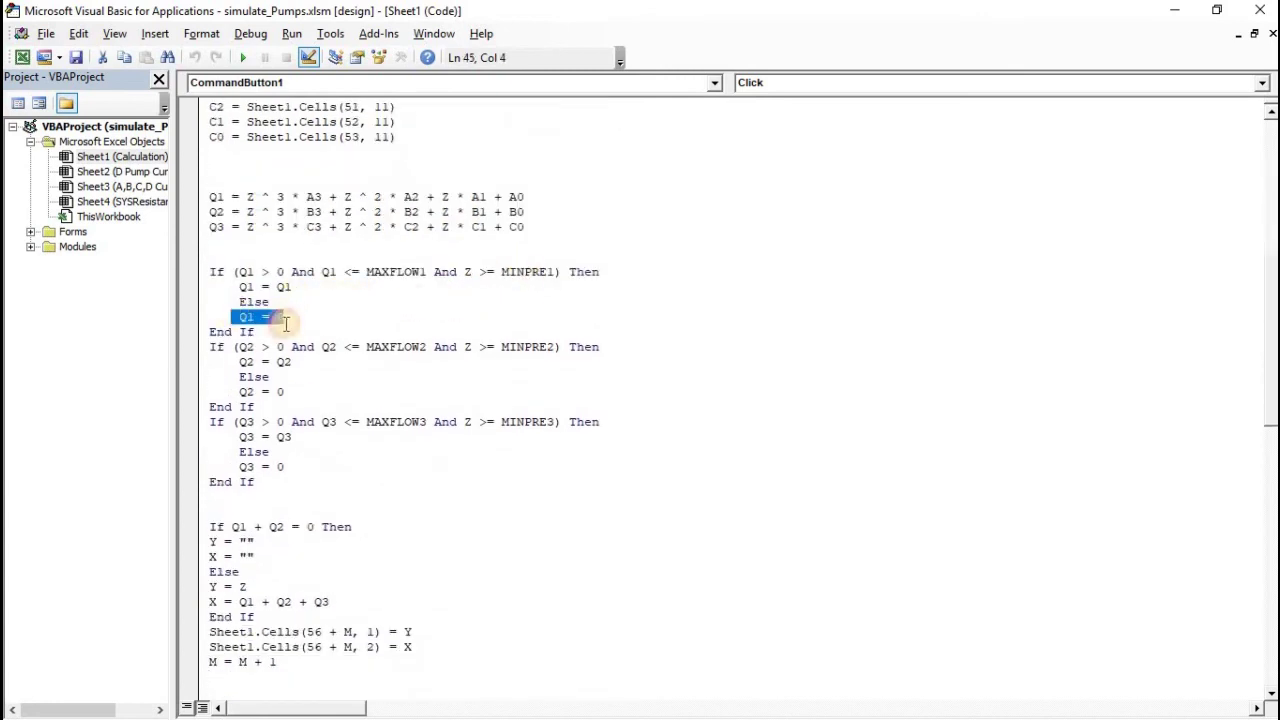
Examine the code that sums Q1 + Q2 + Q3 into X, sets Y = Z and writes both to Sheet1 from row 56.
scroll(335, 321, down, 2)
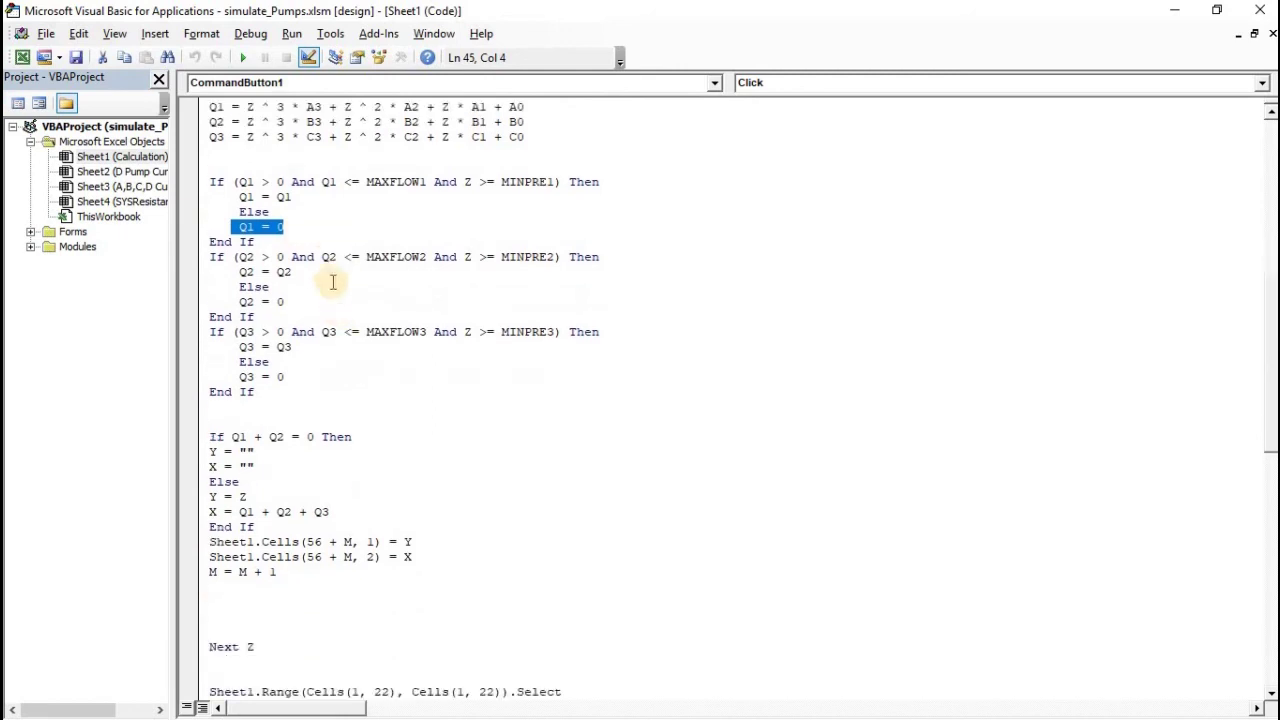
scroll(340, 325, down, 2)
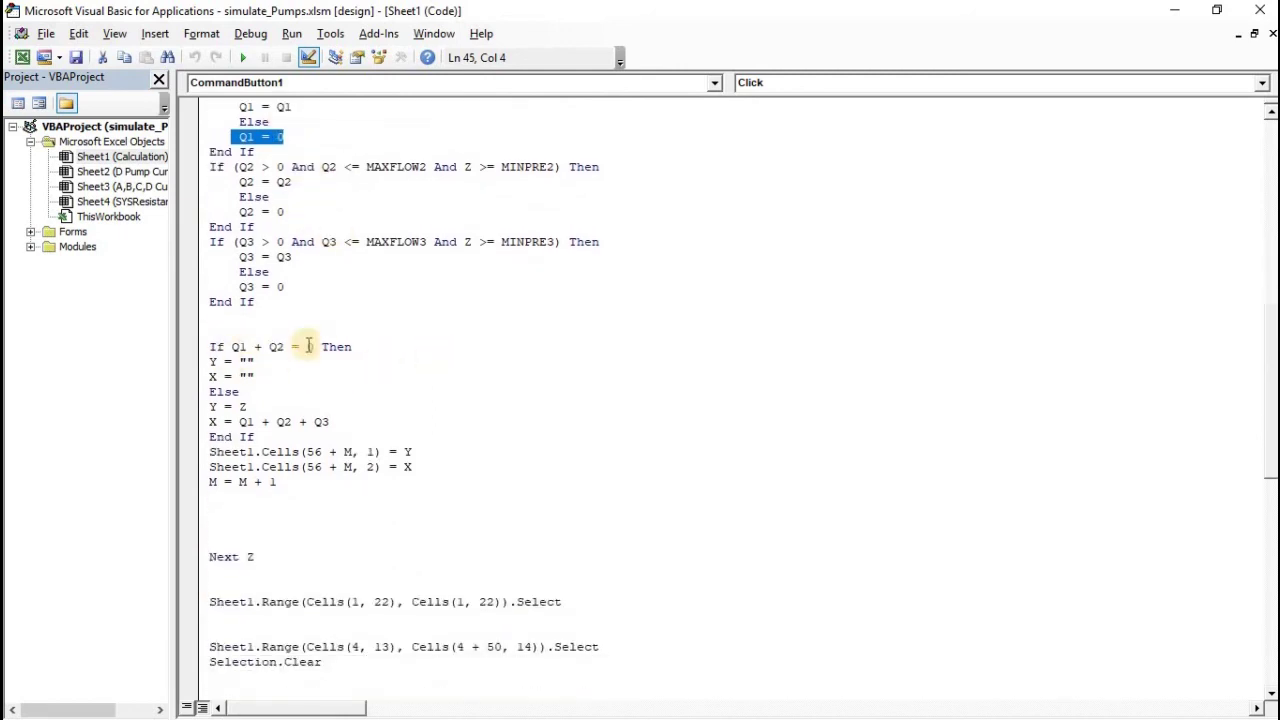
scroll(351, 340, down, 1)
scroll(351, 340, down, 2)
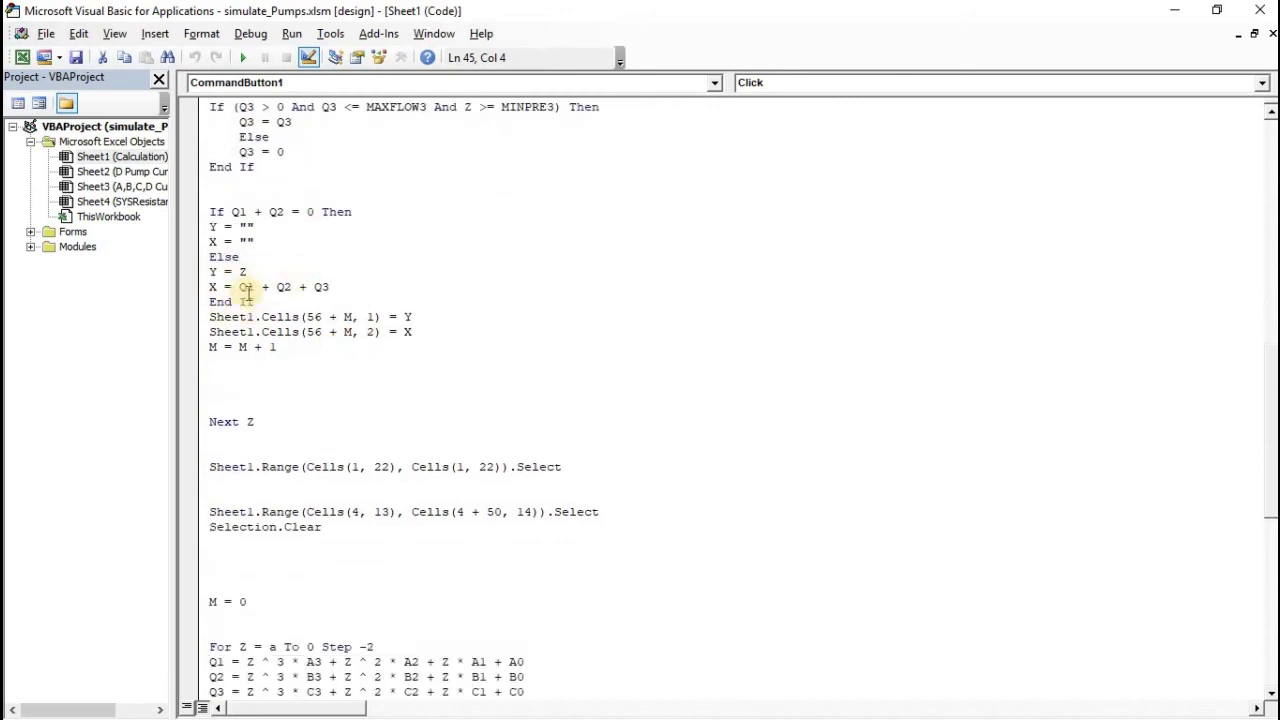
drag(358, 289, 177, 288)
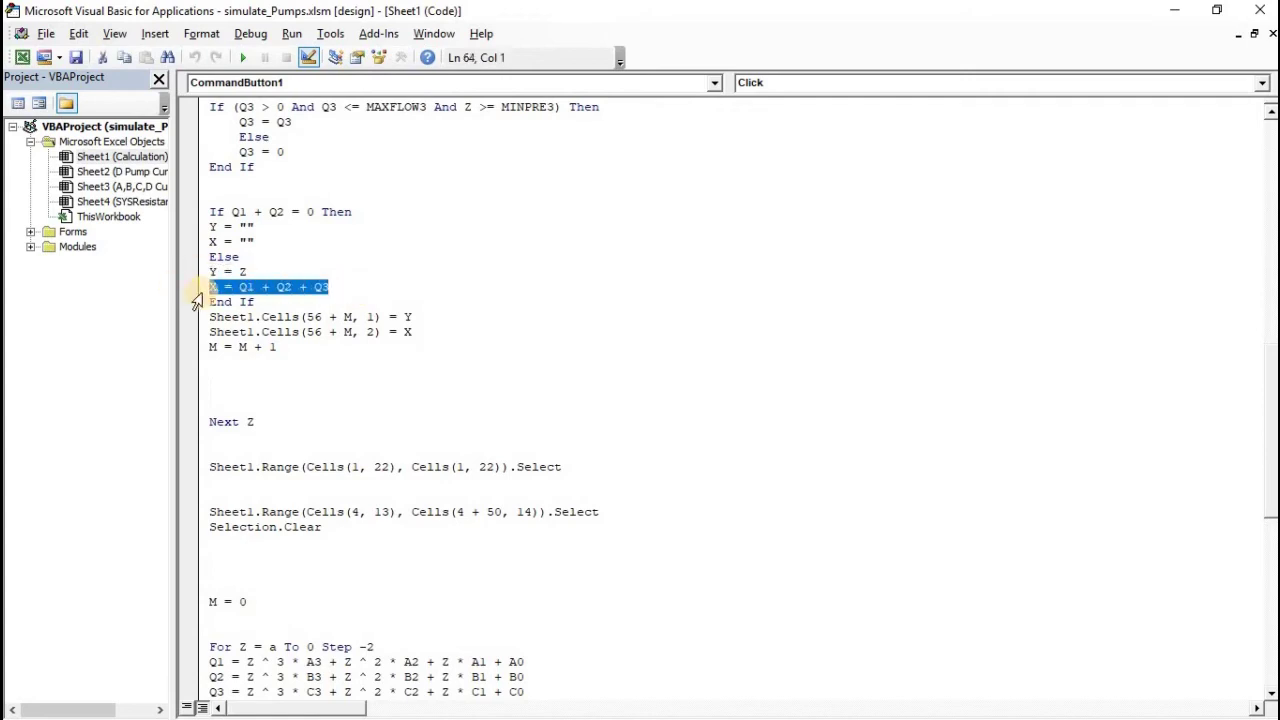
double_click(241, 271)
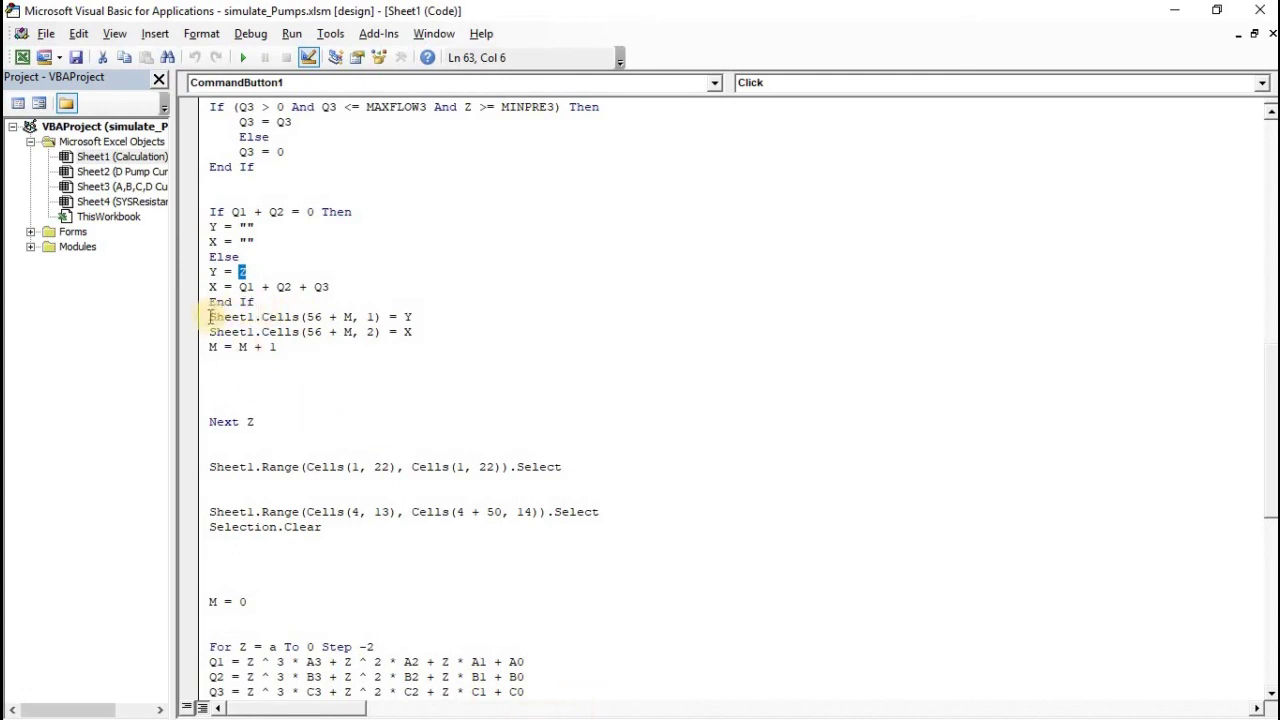
drag(209, 317, 340, 347)
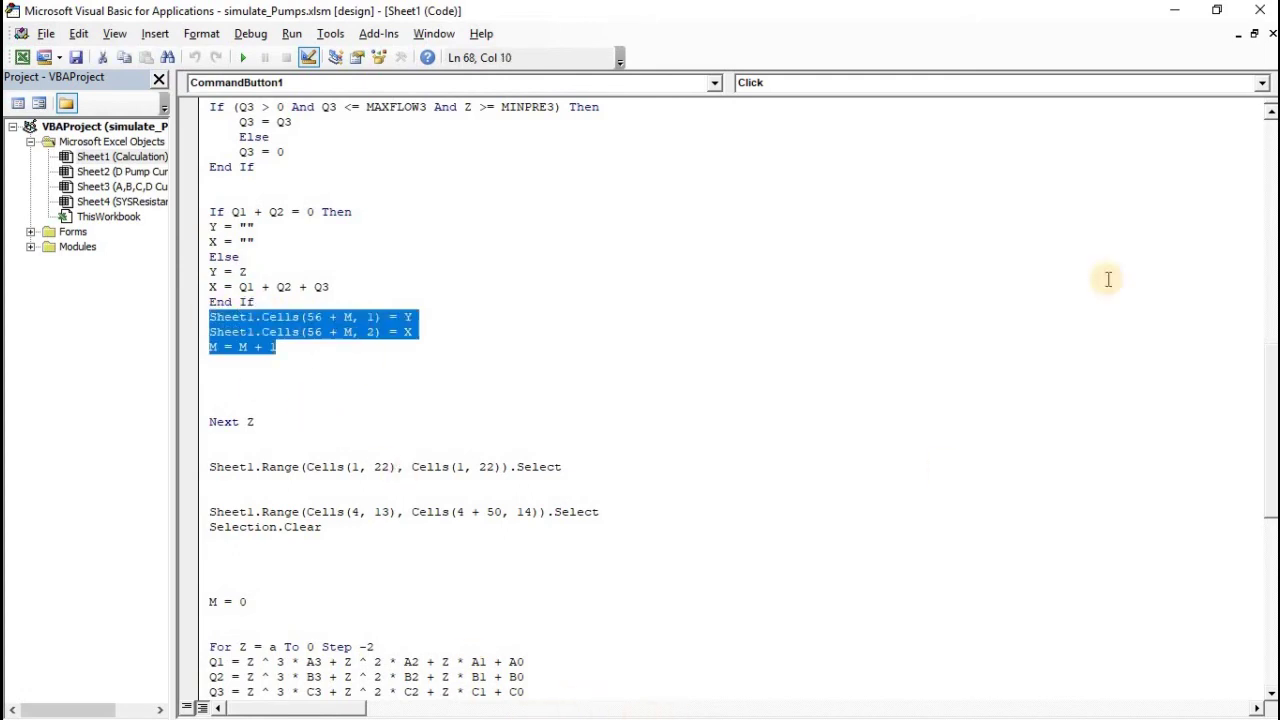
Switch back to Excel and check the combined 1+2+3 results in A56:B79 of the Calculation sheet.
click(1172, 10)
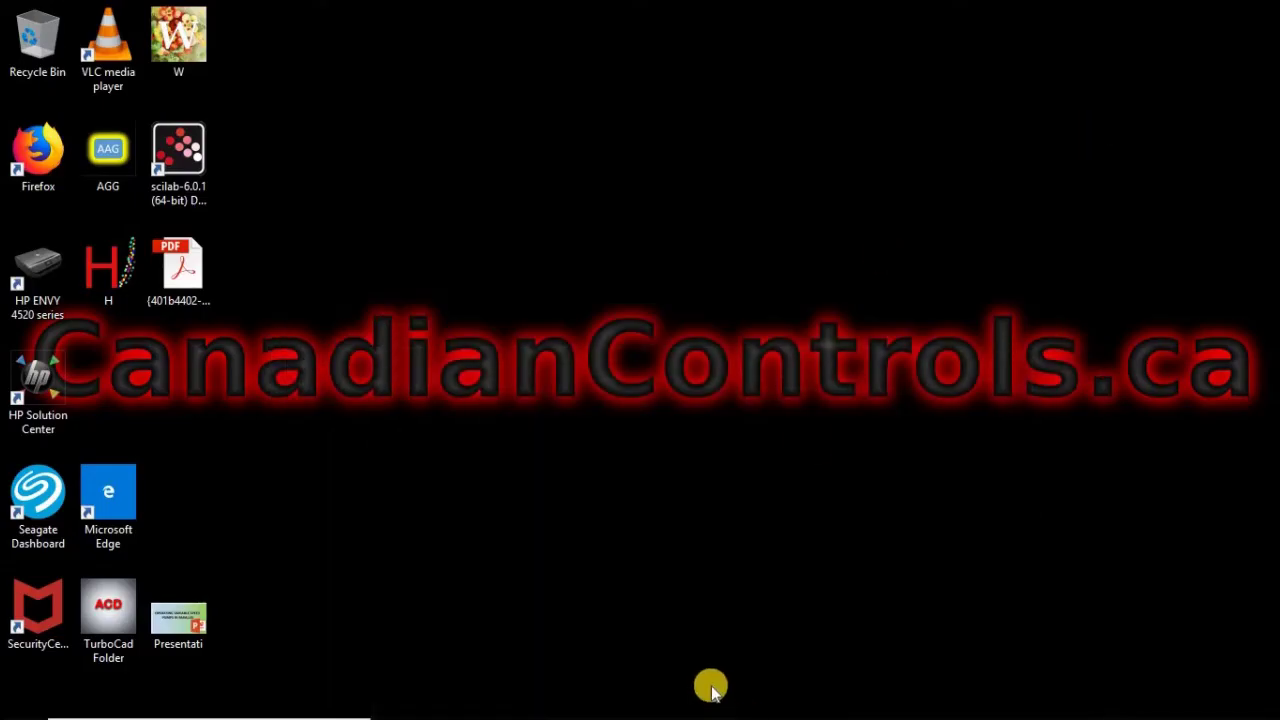
mouse_move(763, 700)
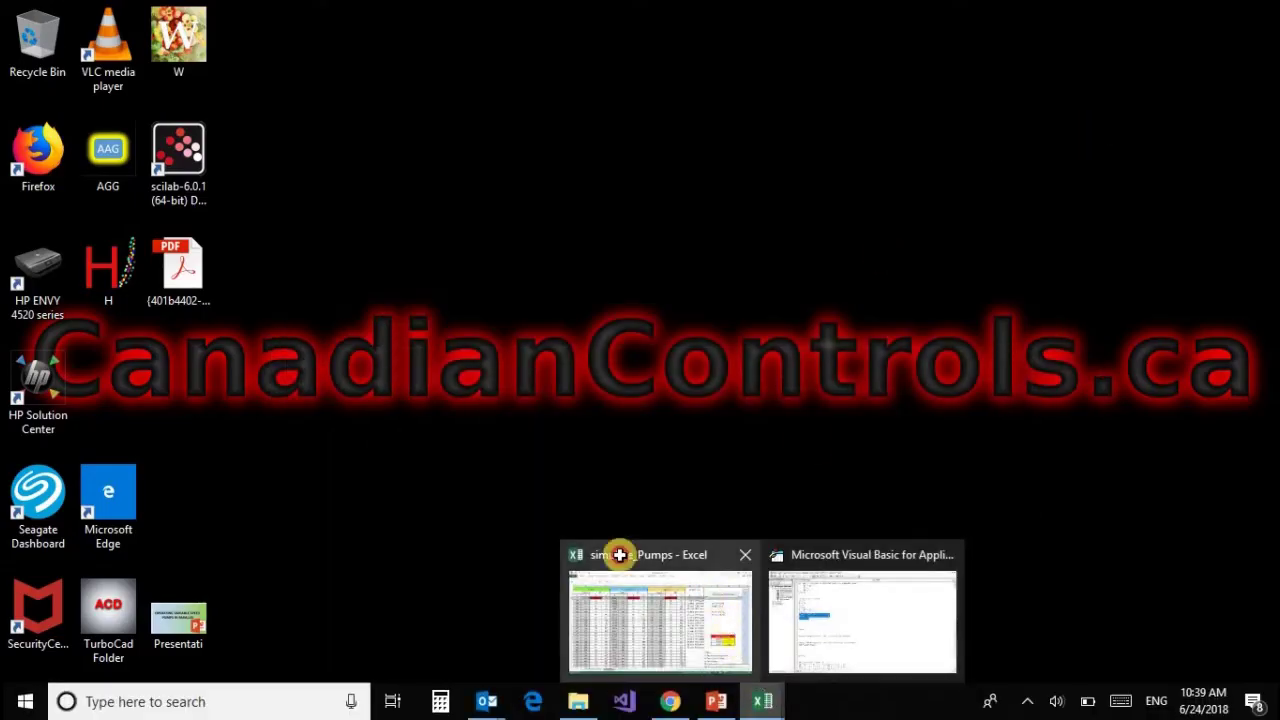
click(709, 597)
scroll(286, 432, down, 18)
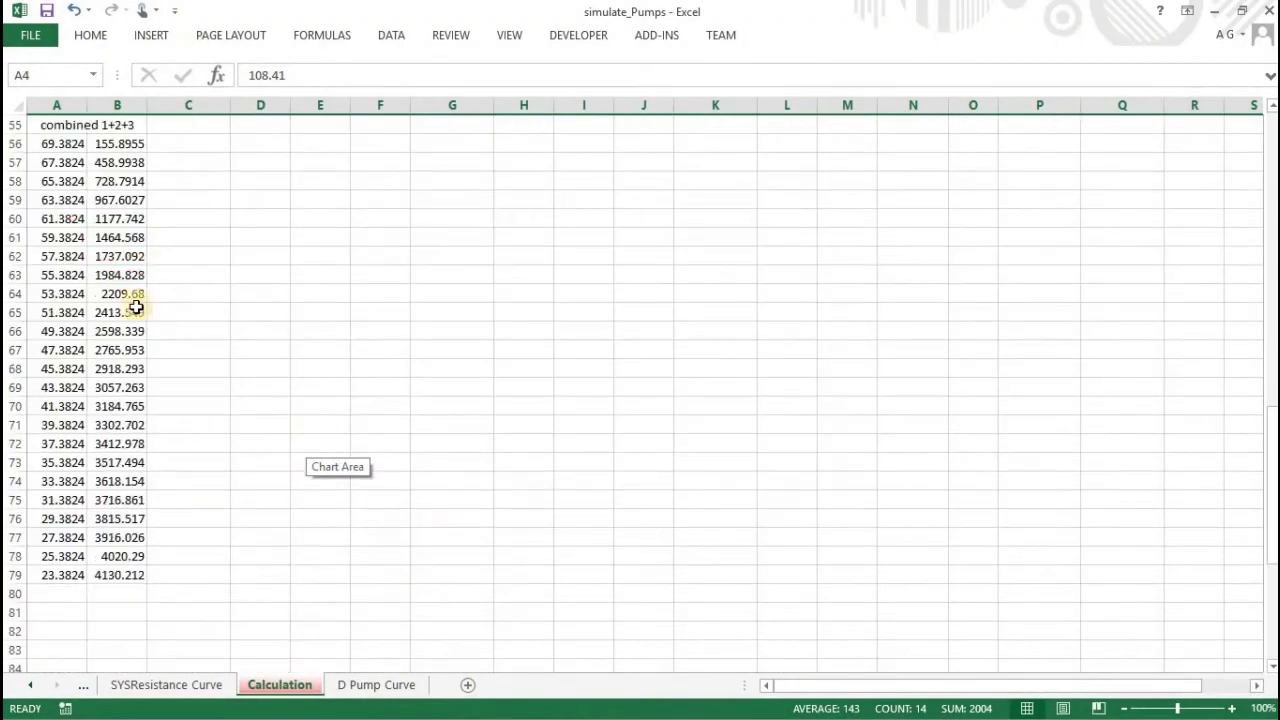
scroll(166, 270, up, 2)
drag(63, 258, 134, 628)
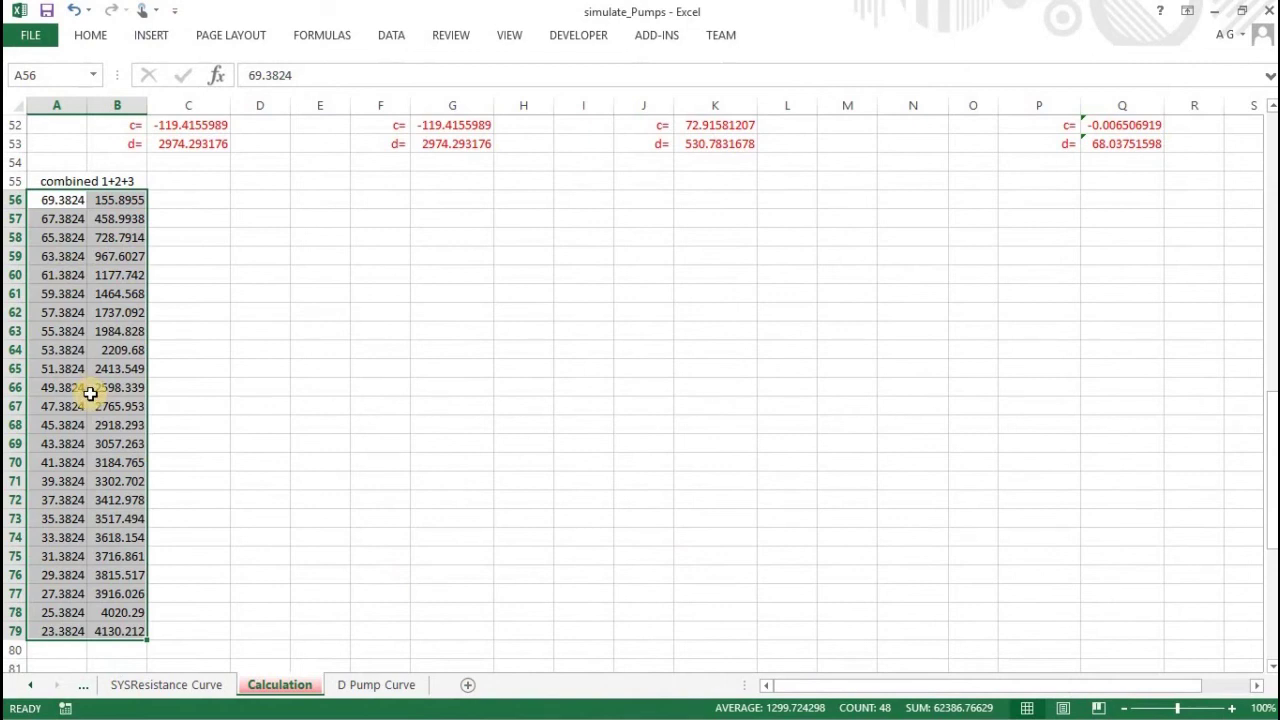
scroll(1092, 350, up, 5)
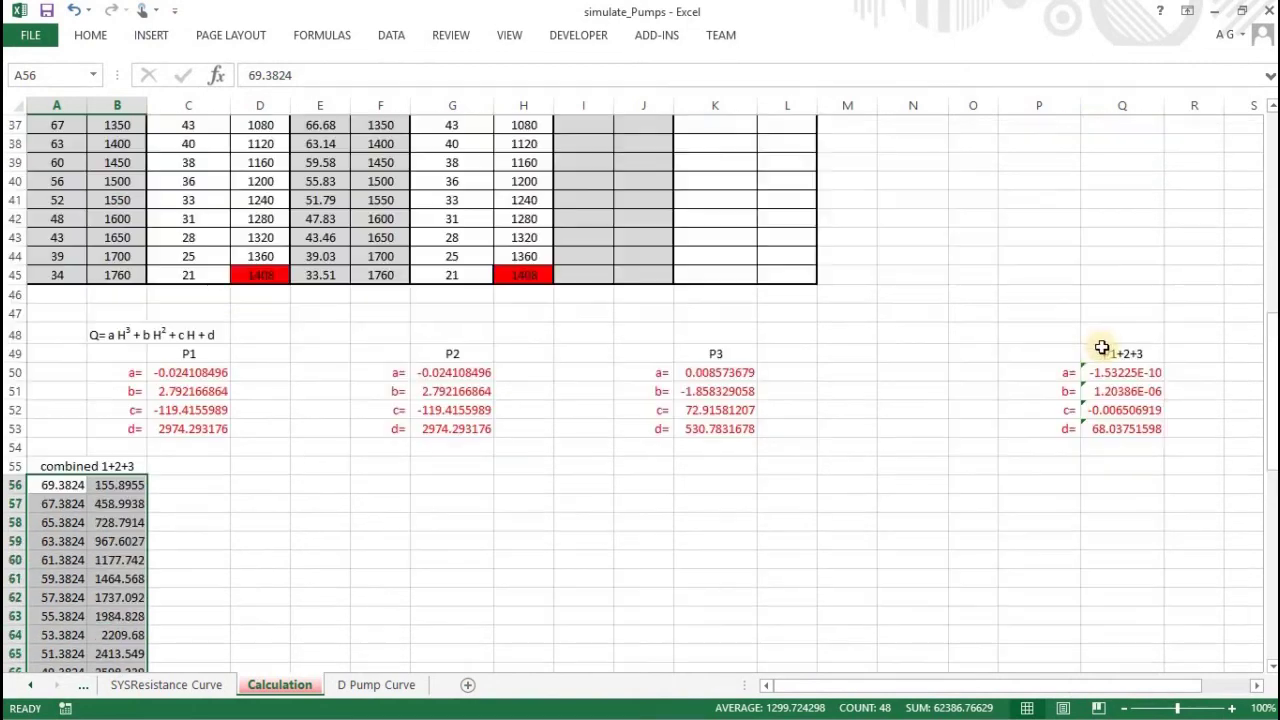
Select the red dashed 1,2,3 series on the Calculation sheet's pump chart to show which cells it plots.
scroll(1092, 350, up, 6)
drag(1110, 686, 1226, 703)
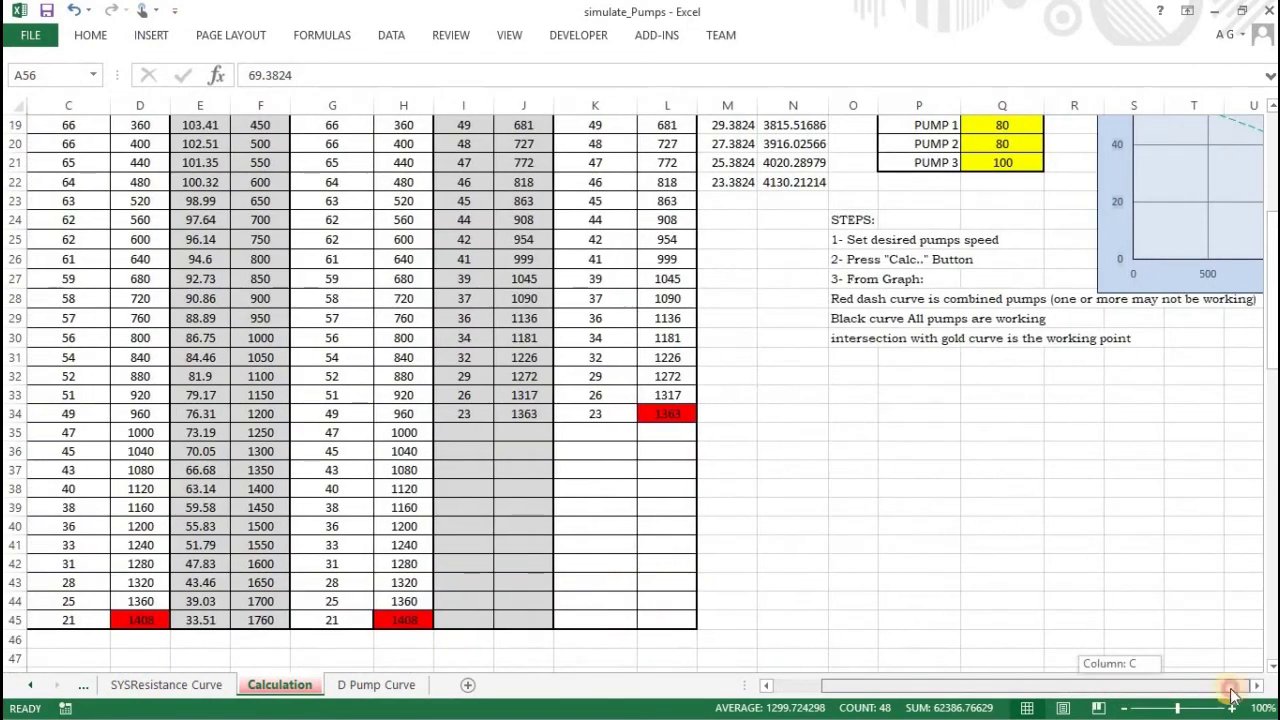
scroll(1194, 471, up, 6)
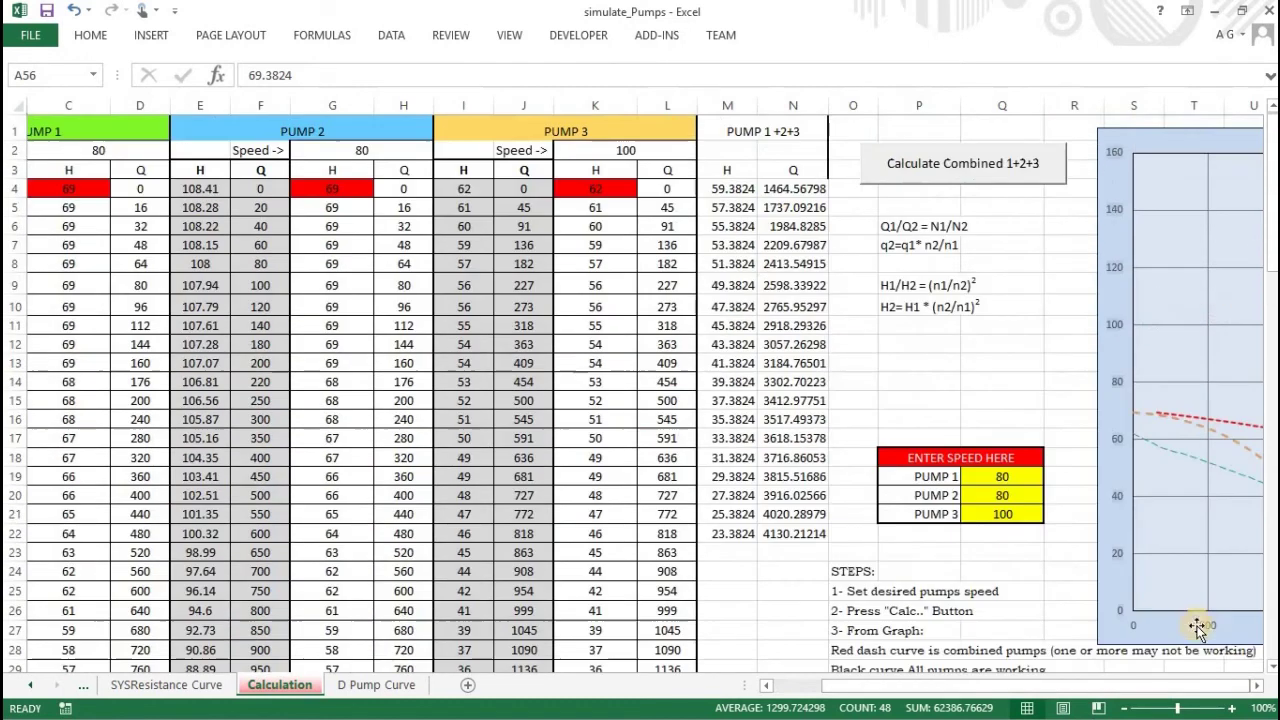
click(1257, 687)
click(1257, 687)
click(1257, 687)
click(1257, 687)
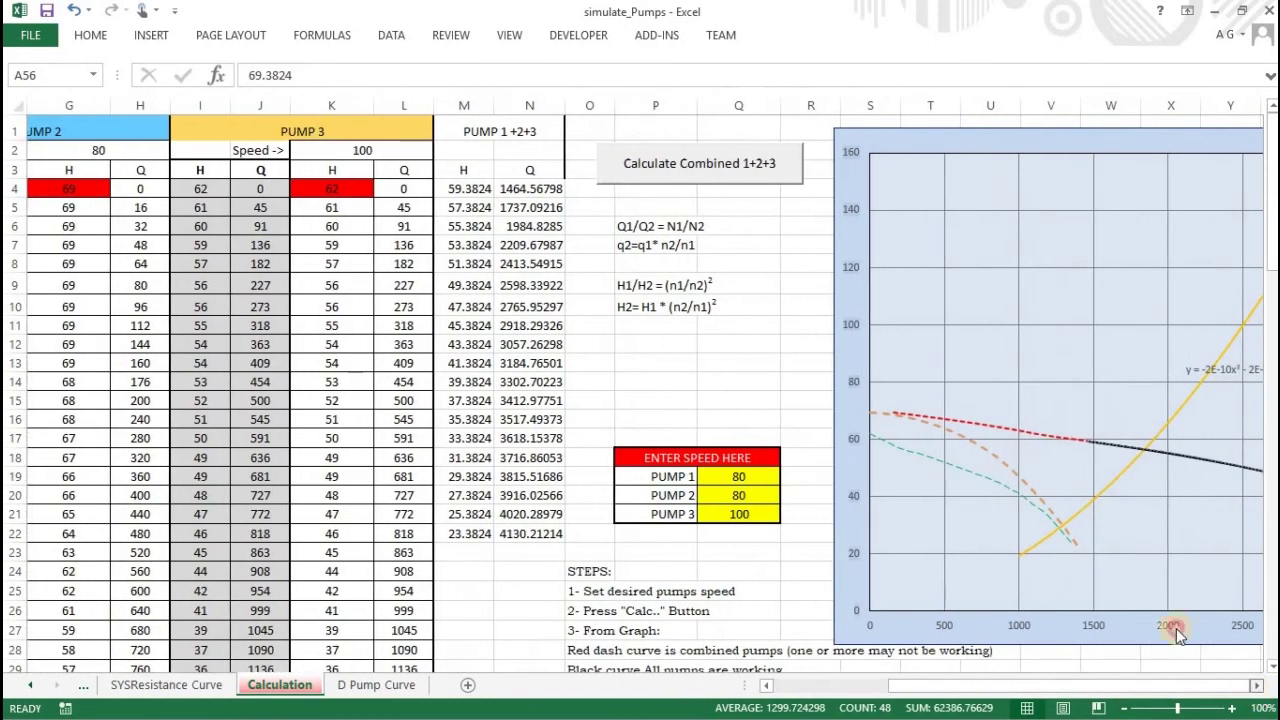
click(1029, 434)
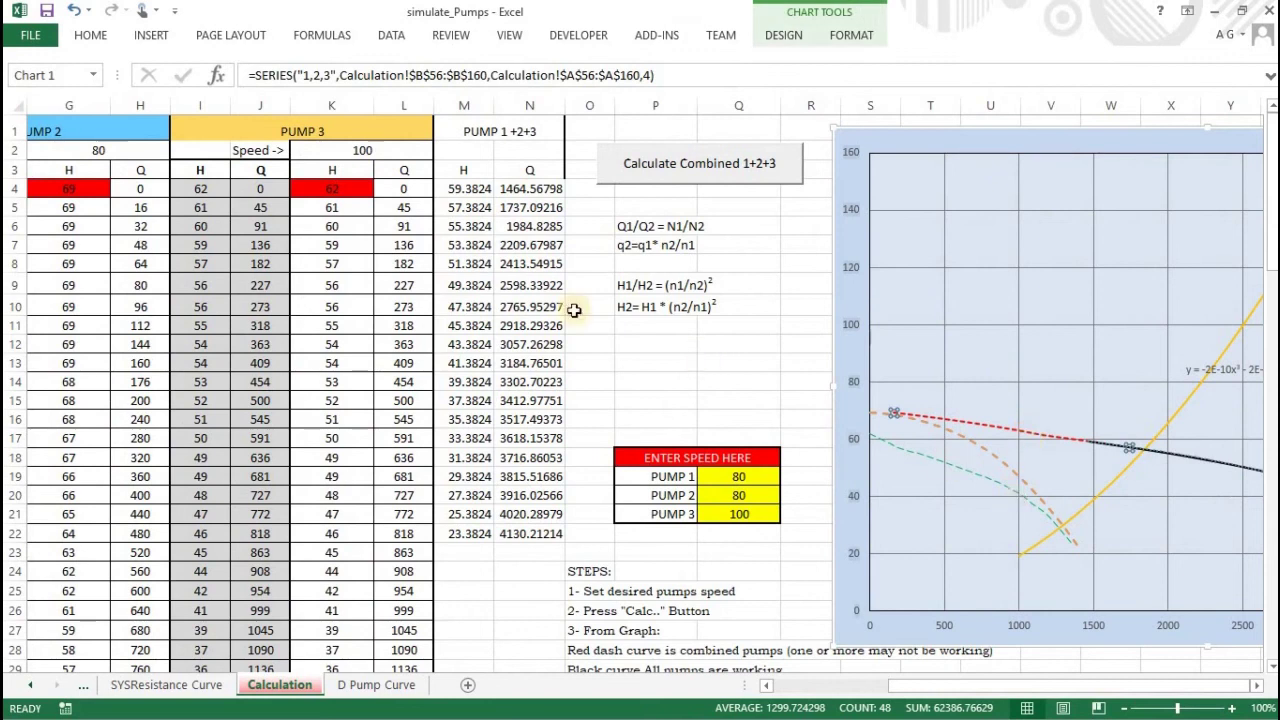
Check the highlighted source range of the 1,2,3 series in the combined 1+2+3 table starting at row 56.
scroll(707, 360, down, 18)
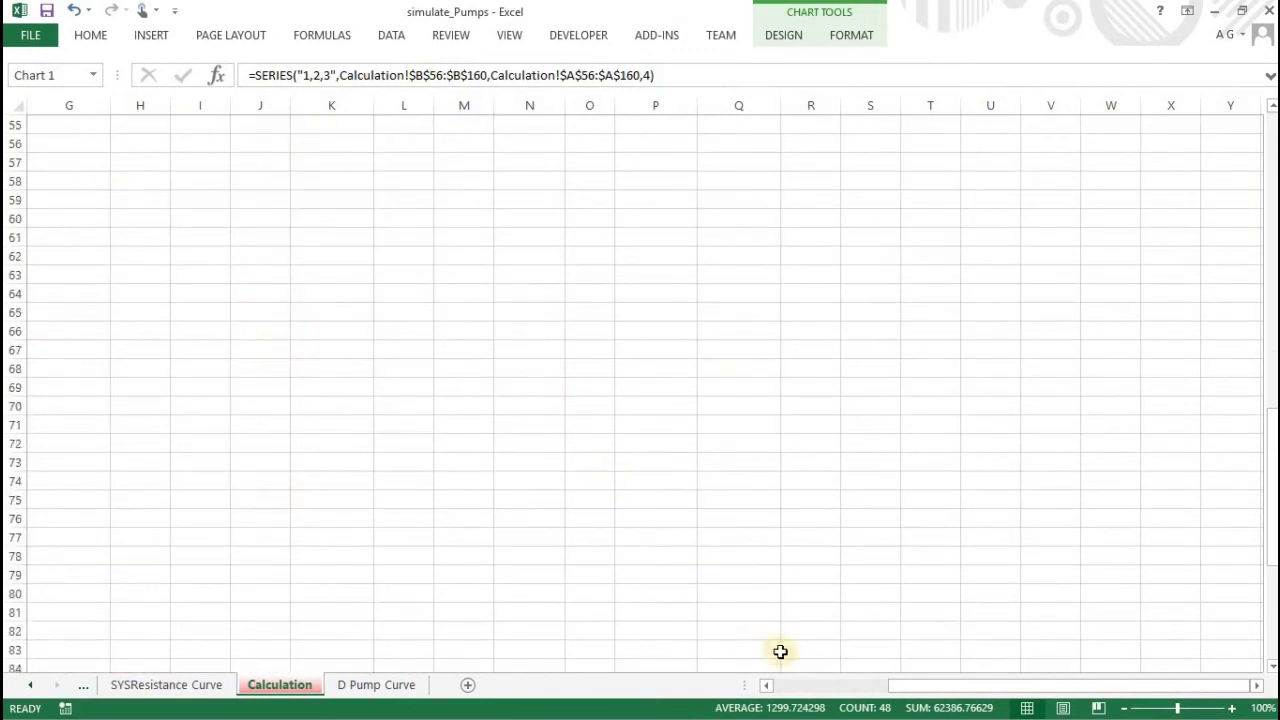
click(801, 687)
scroll(200, 348, down, 3)
scroll(150, 325, up, 5)
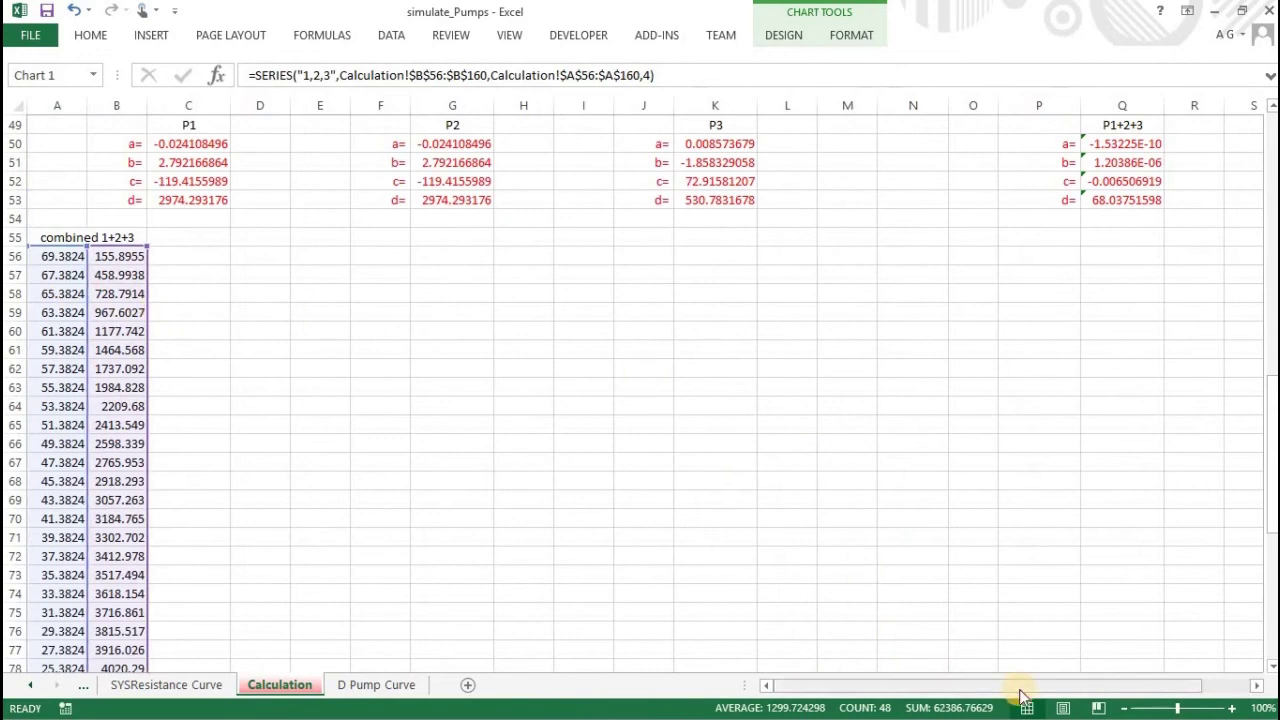
Return to the pump chart and compare the red dashed 1,2,3 curve with the black 1+2+3 curve and the notes under STEPS.
drag(1033, 692, 1114, 700)
scroll(1143, 503, up, 9)
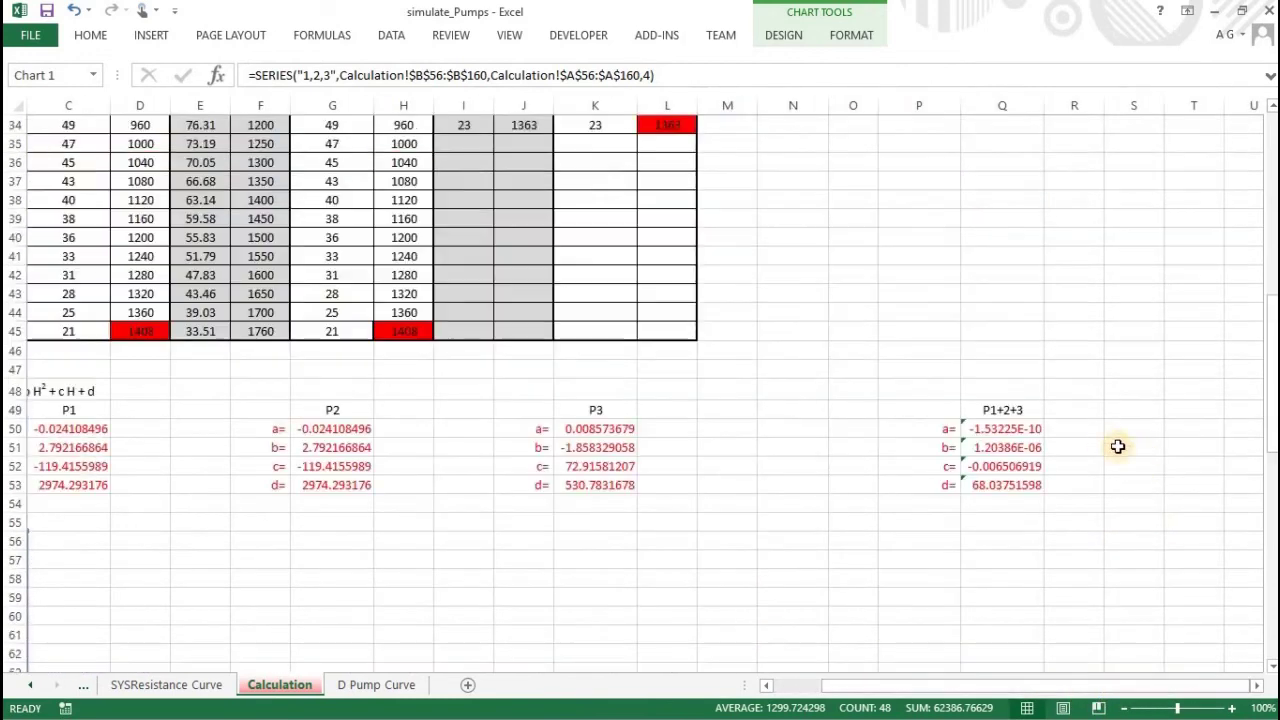
scroll(1028, 486, up, 4)
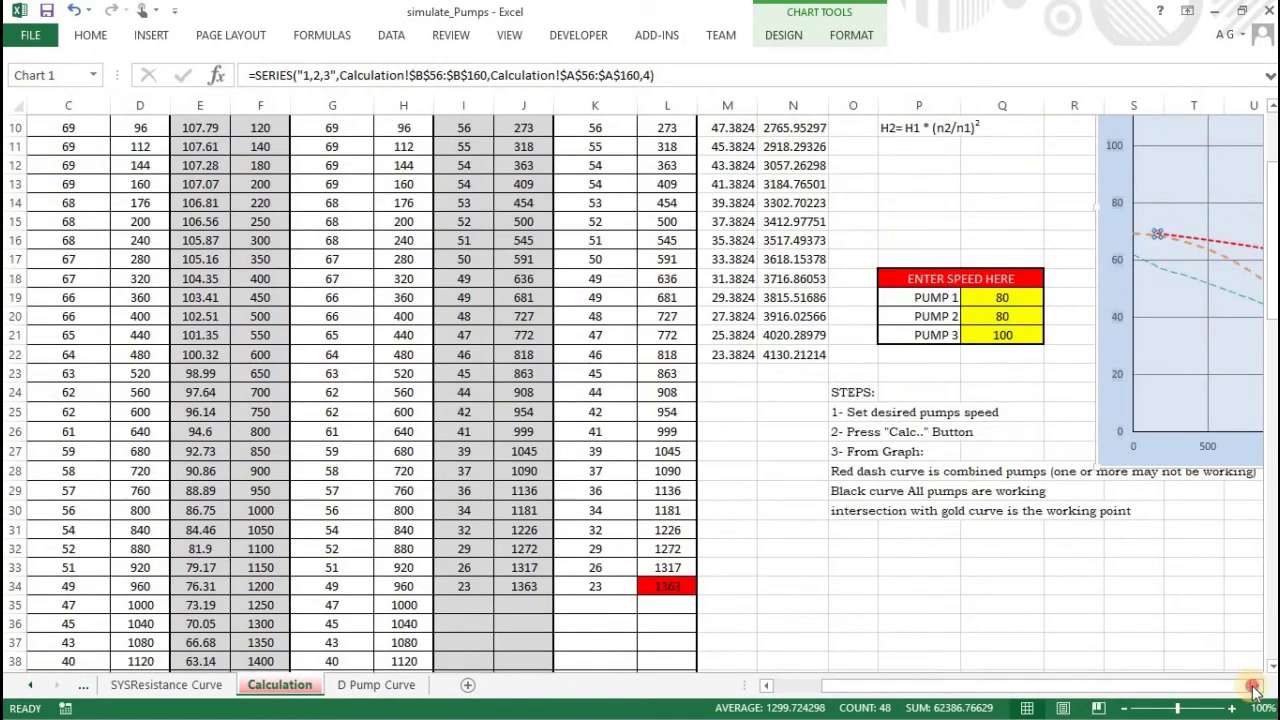
click(1254, 687)
click(1254, 687)
click(1254, 687)
click(1254, 687)
click(1254, 687)
click(1254, 687)
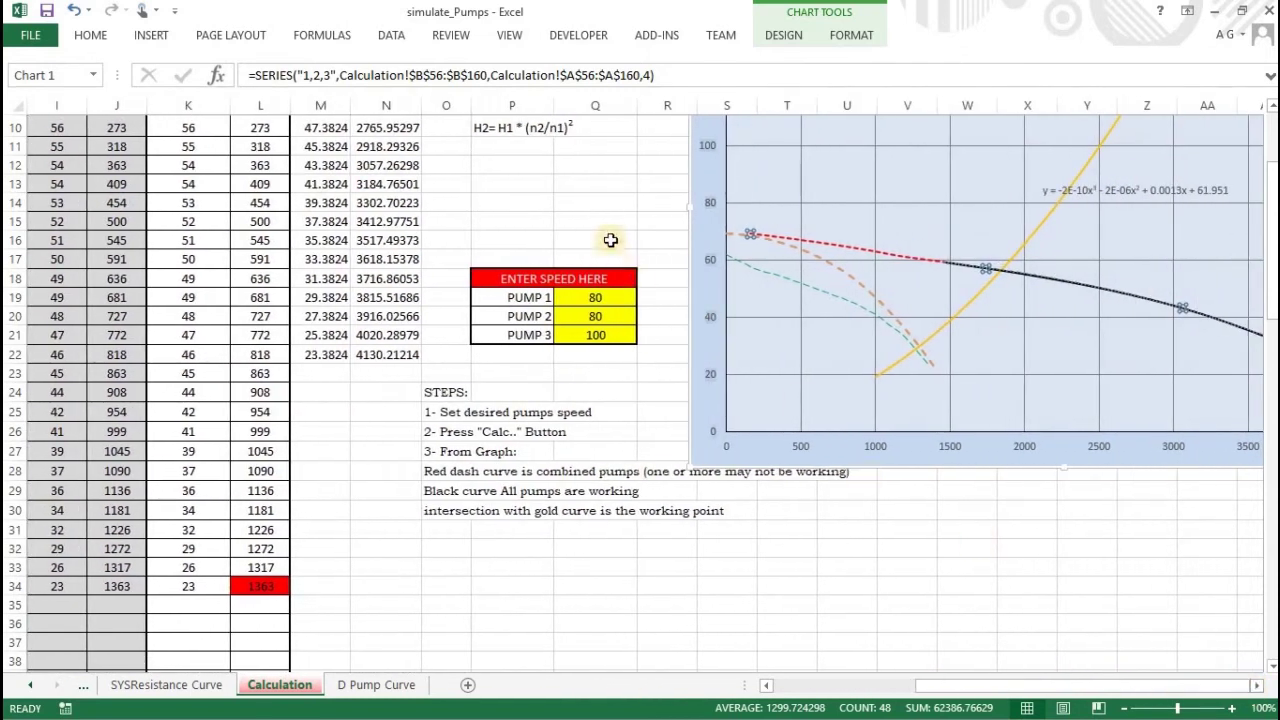
scroll(611, 247, up, 3)
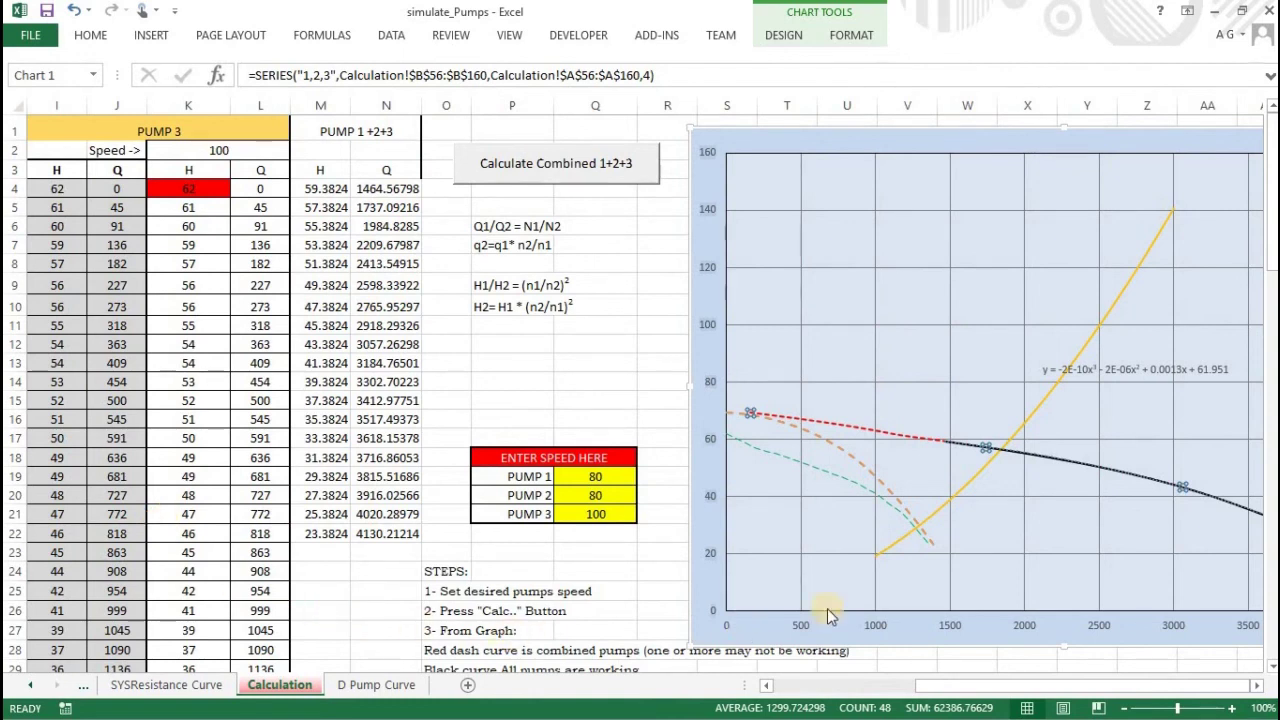
scroll(828, 641, down, 3)
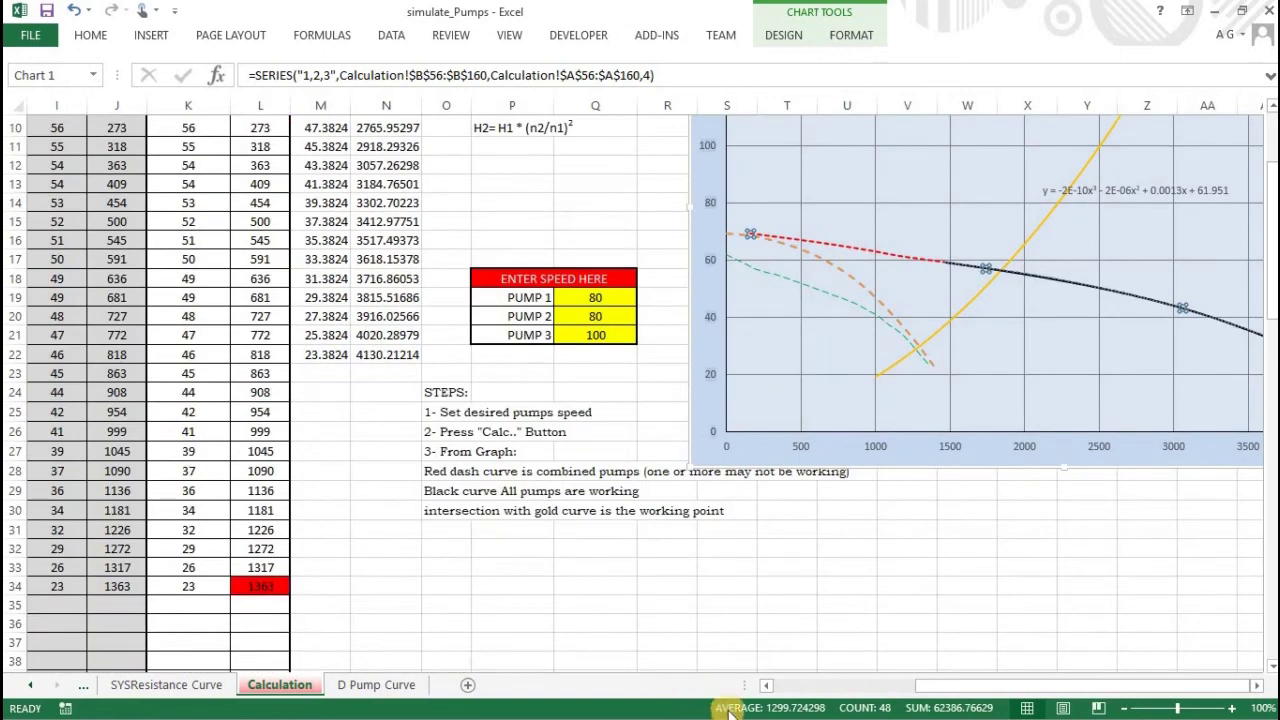
Switch to the Visual Basic editor and examine the If statement that tests whether Q1, Q2 or Q3 equals 0.
click(1224, 14)
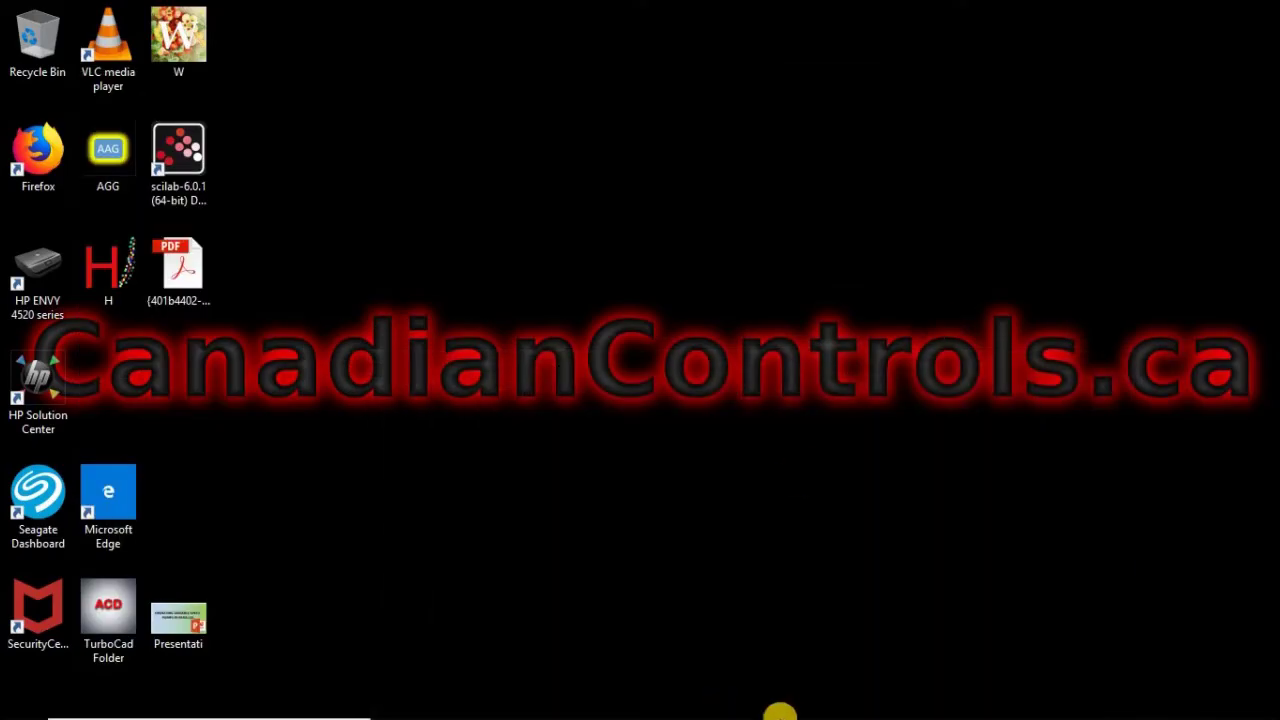
mouse_move(766, 702)
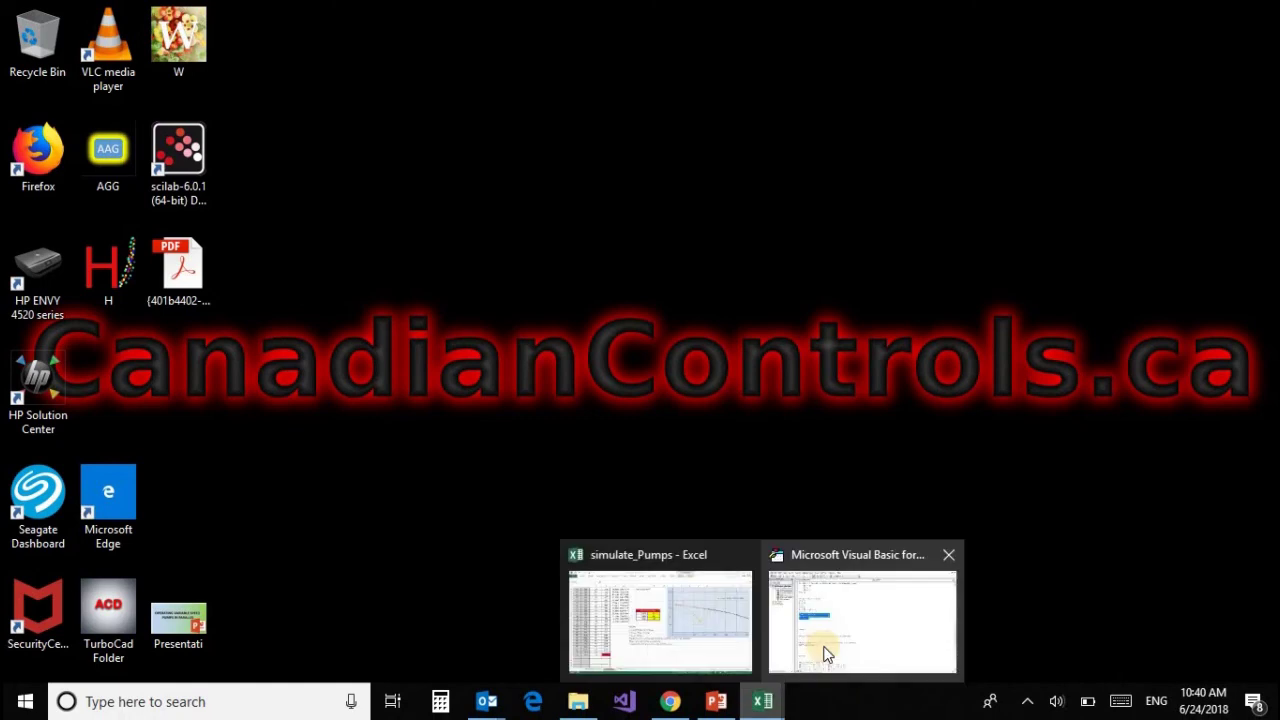
click(823, 650)
scroll(664, 470, down, 8)
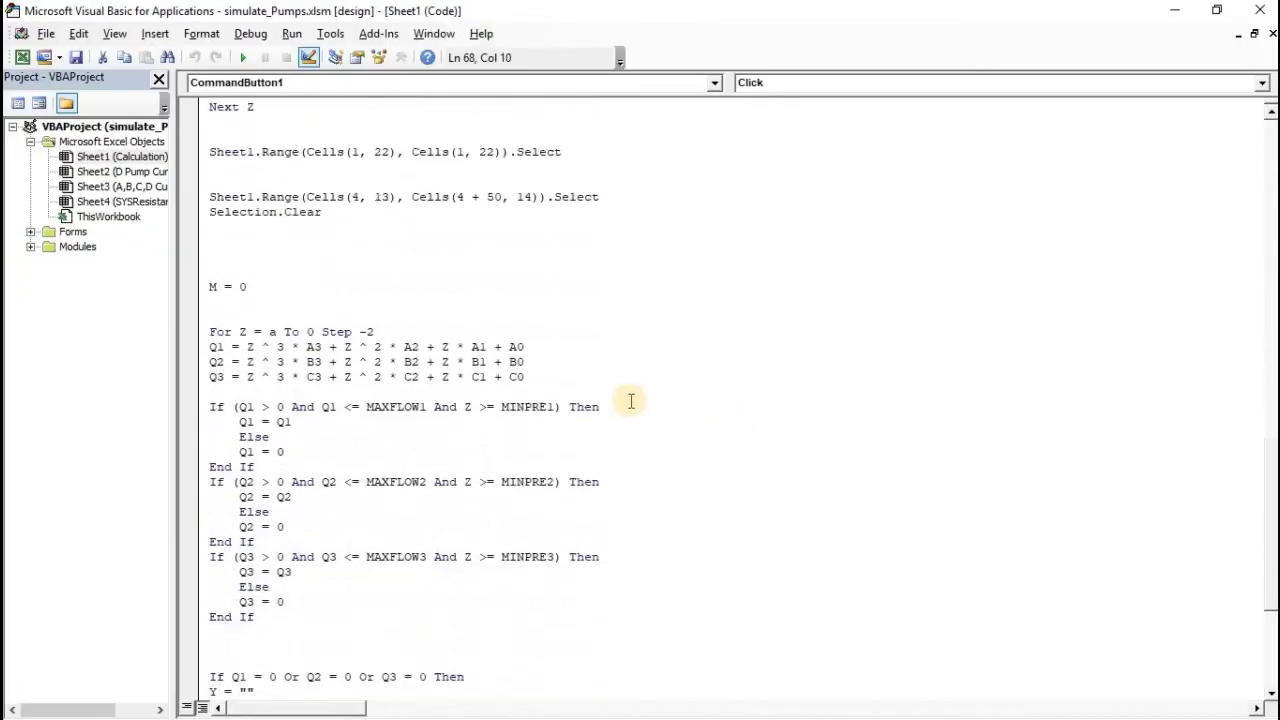
scroll(727, 372, down, 5)
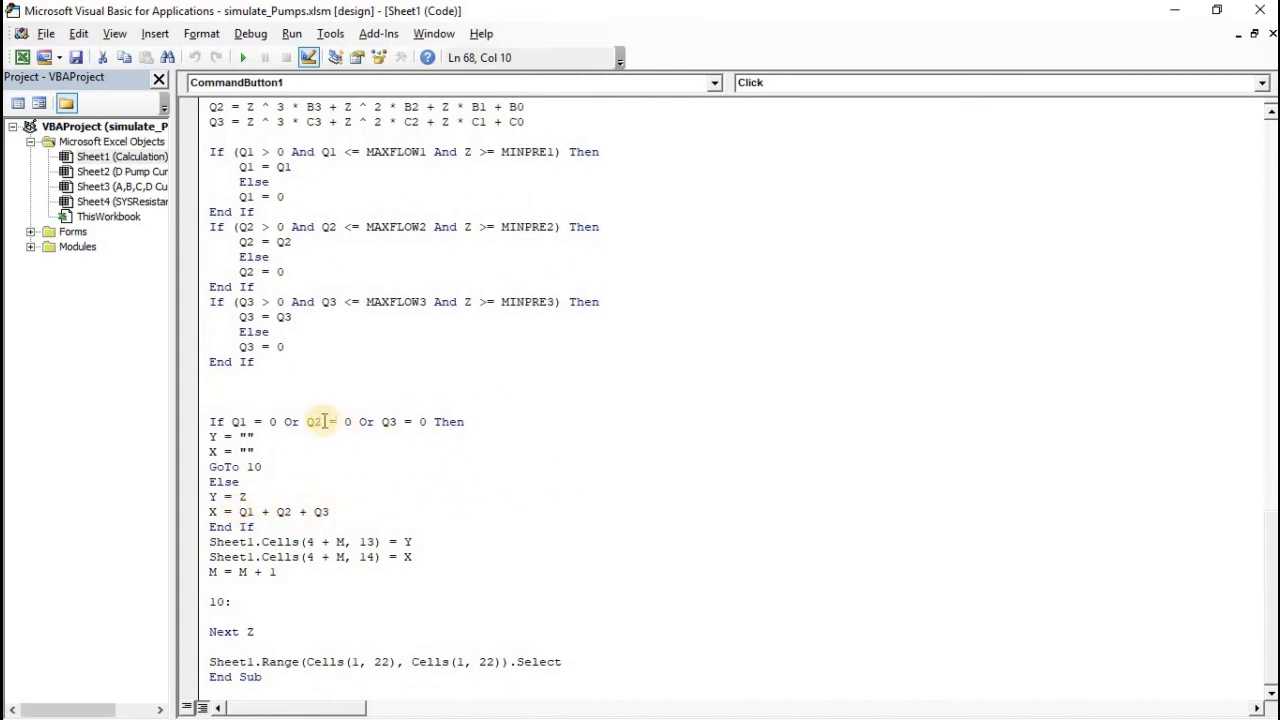
drag(246, 424, 358, 424)
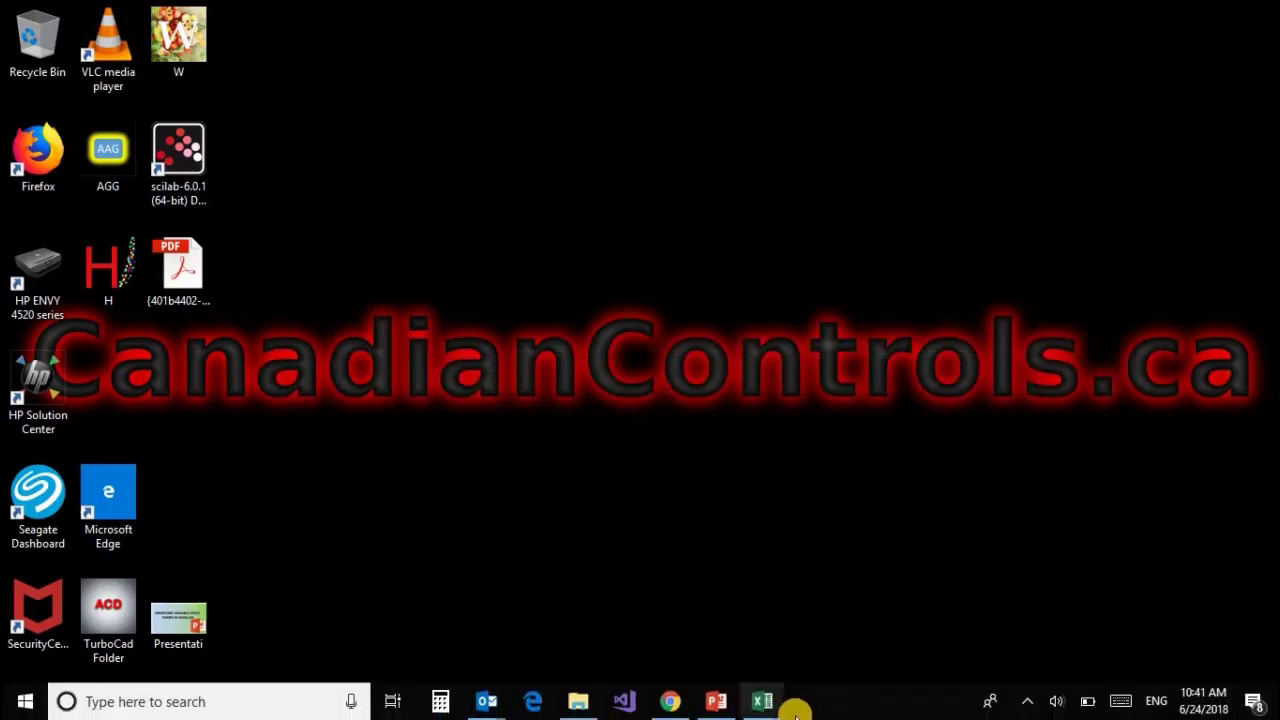
Switch back to Excel and select the PUMP 1+2+3 H and Q values in M4:N22.
mouse_move(763, 701)
click(726, 628)
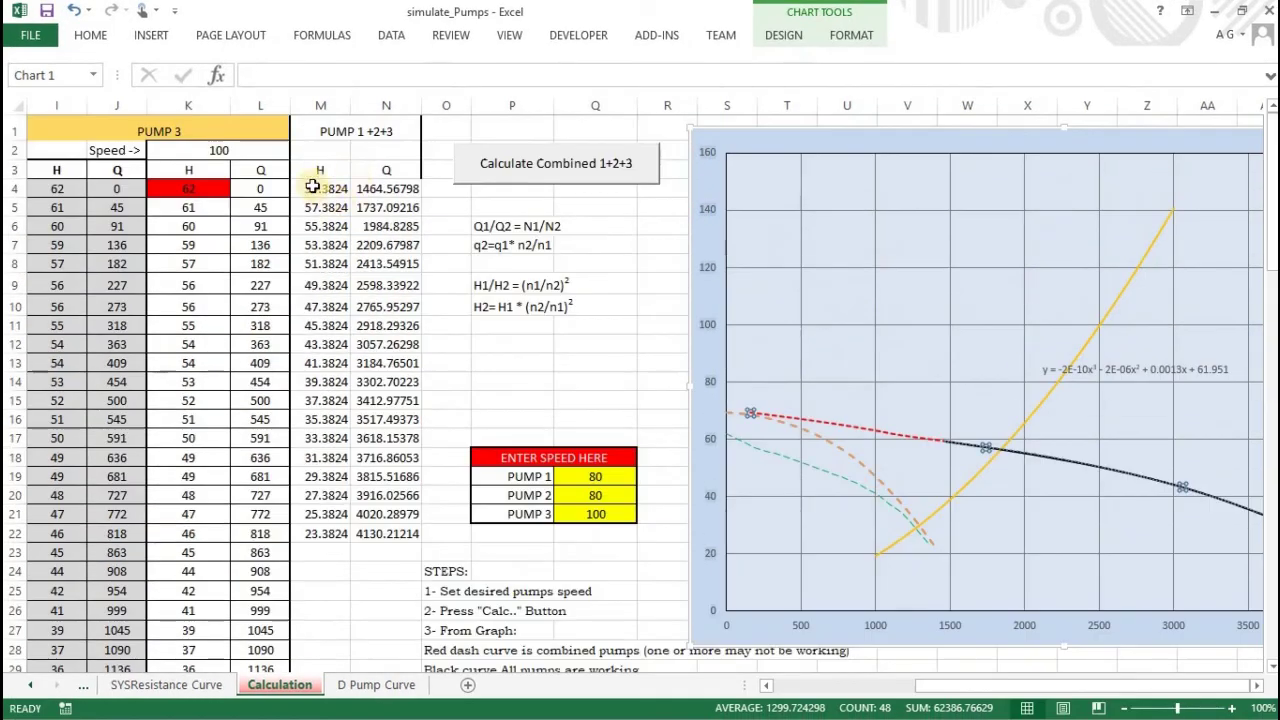
drag(312, 188, 386, 533)
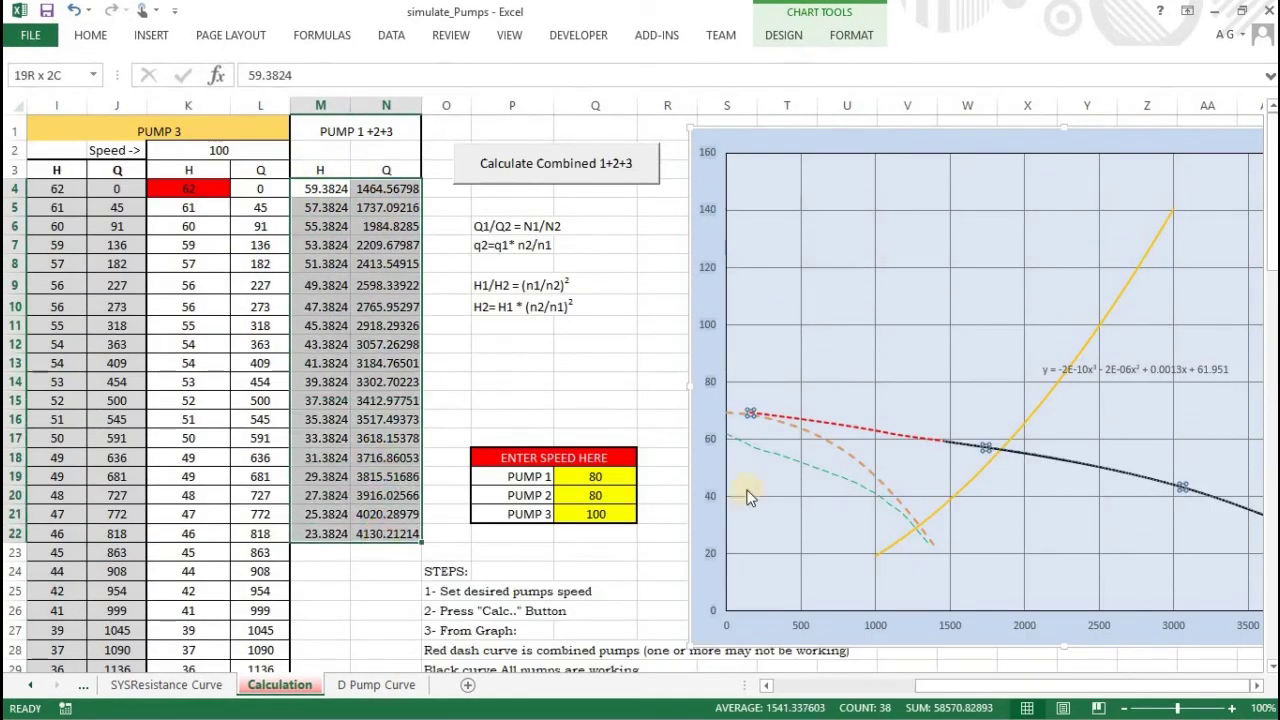
Select the black 1+2+3 curve's trendline on the chart, compare it with the PUMP 1+2+3 table, and deselect the chart.
click(1095, 471)
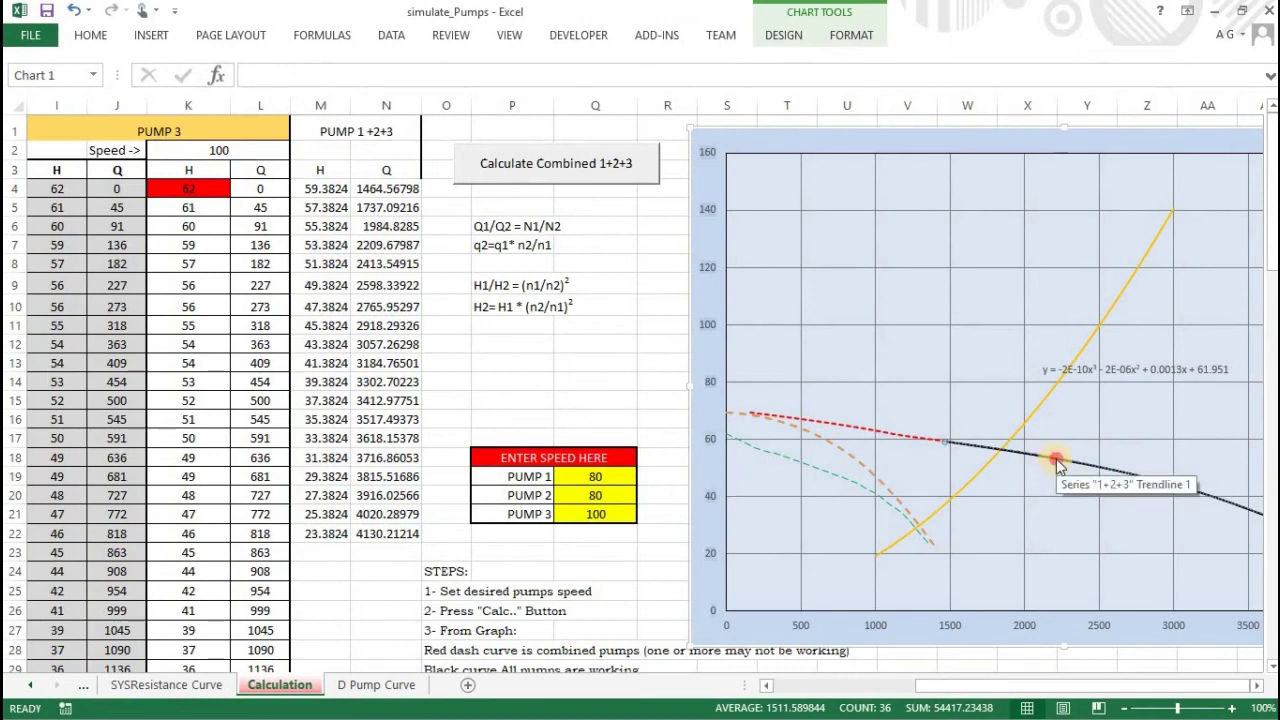
scroll(400, 245, down, 4)
scroll(400, 247, up, 4)
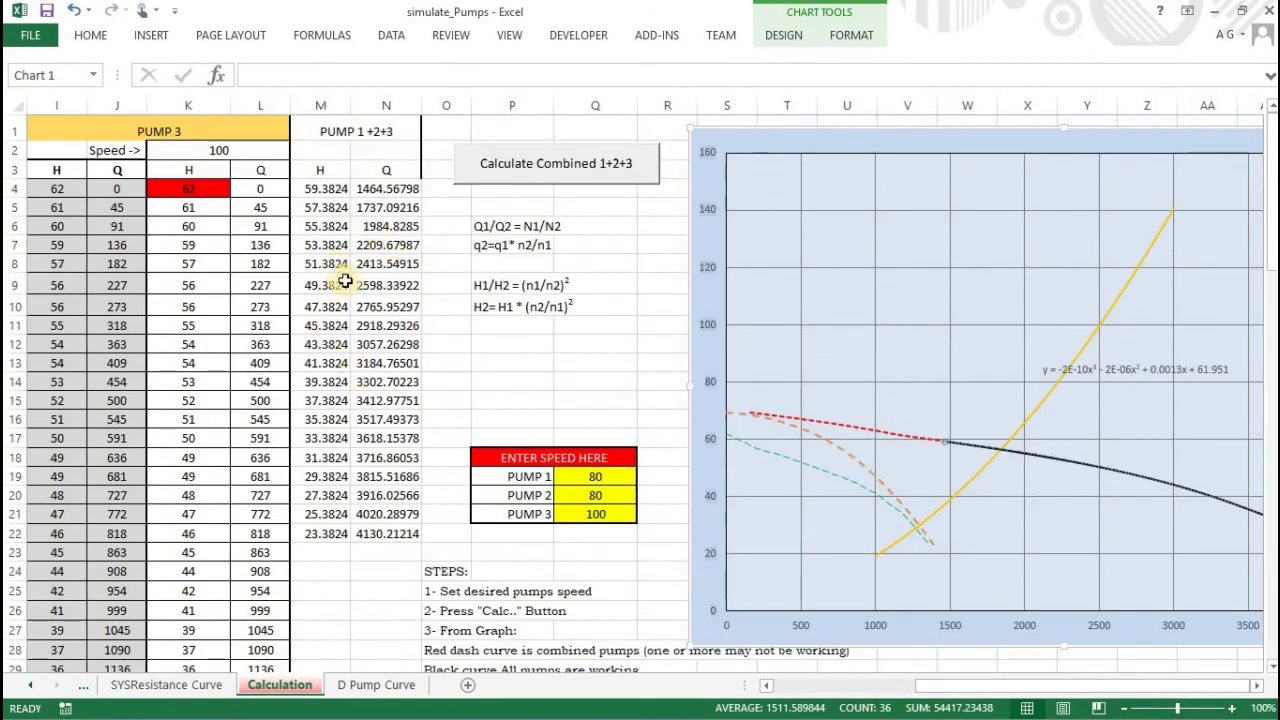
click(1257, 686)
click(1257, 686)
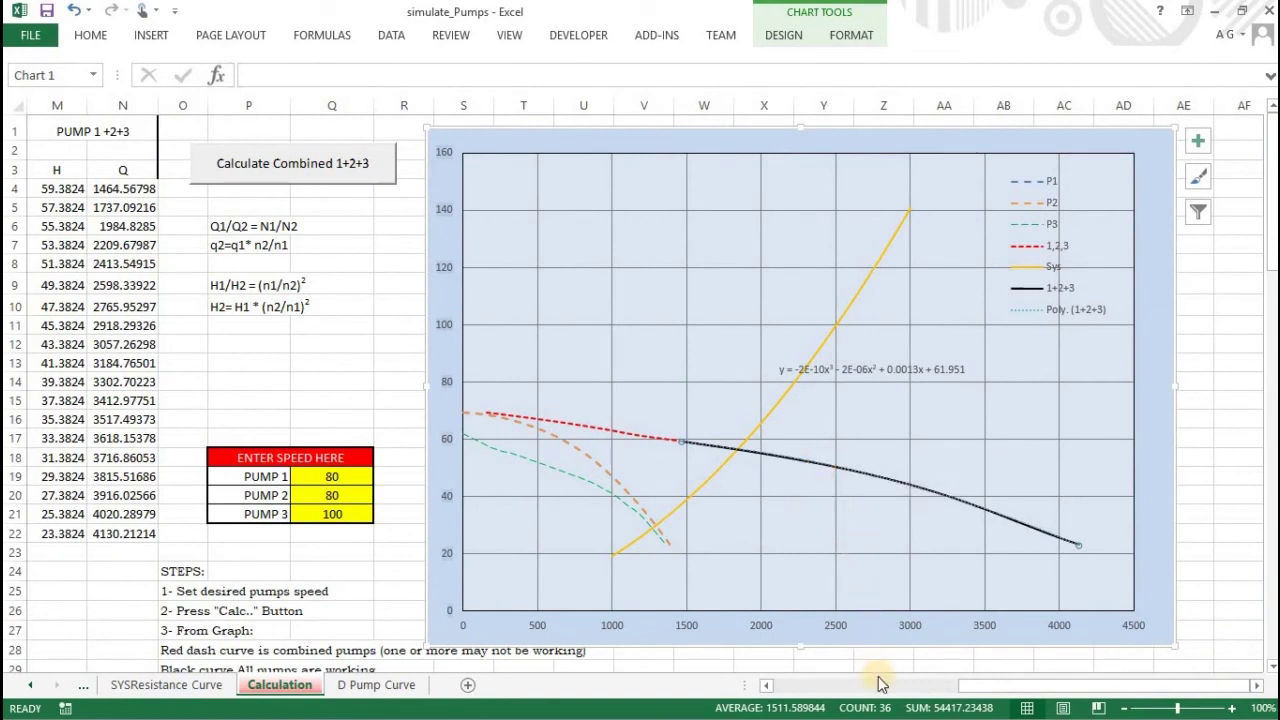
click(358, 343)
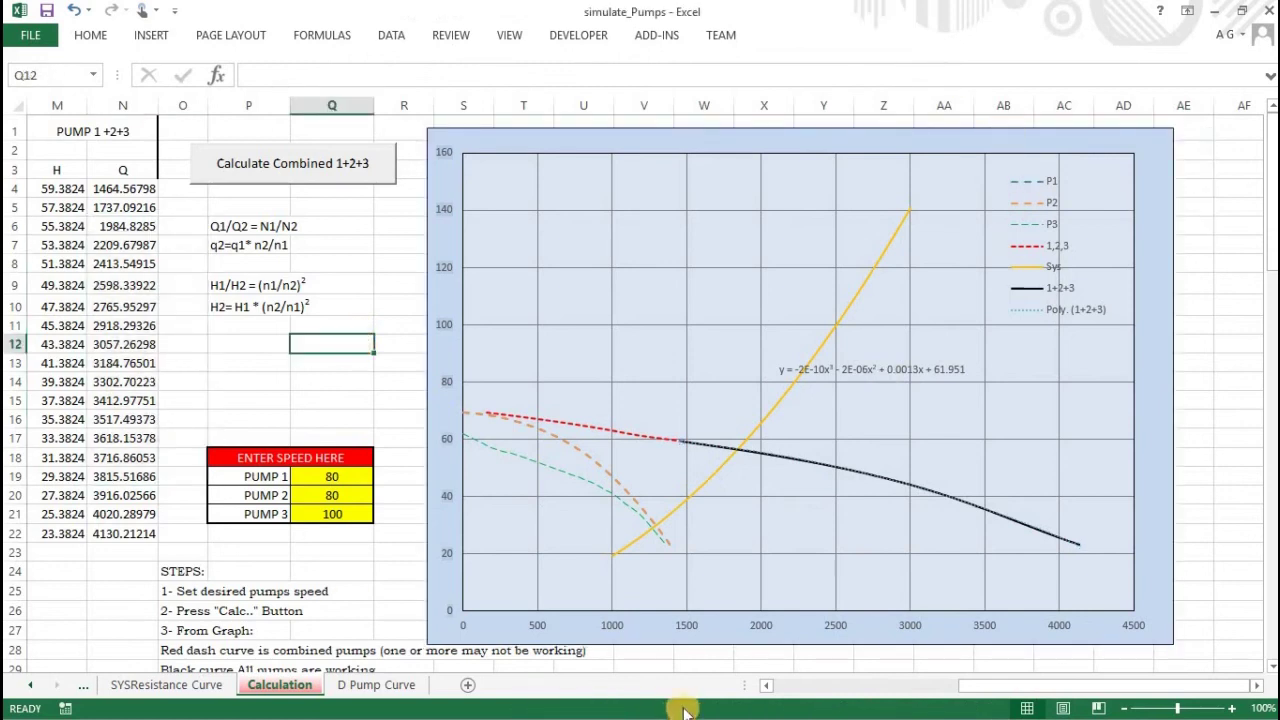
Switch to the Visual Basic editor and examine the lines writing Y and X to columns 13 and 14 of Sheet1.
click(1213, 11)
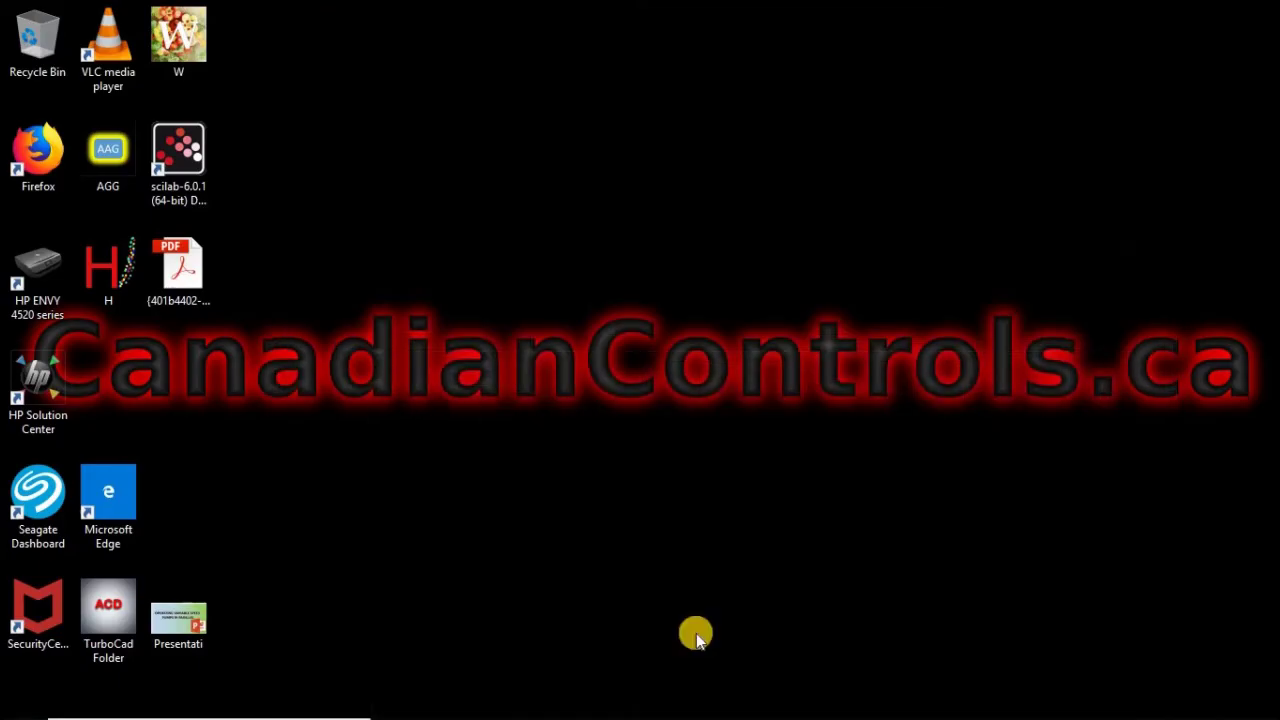
mouse_move(762, 700)
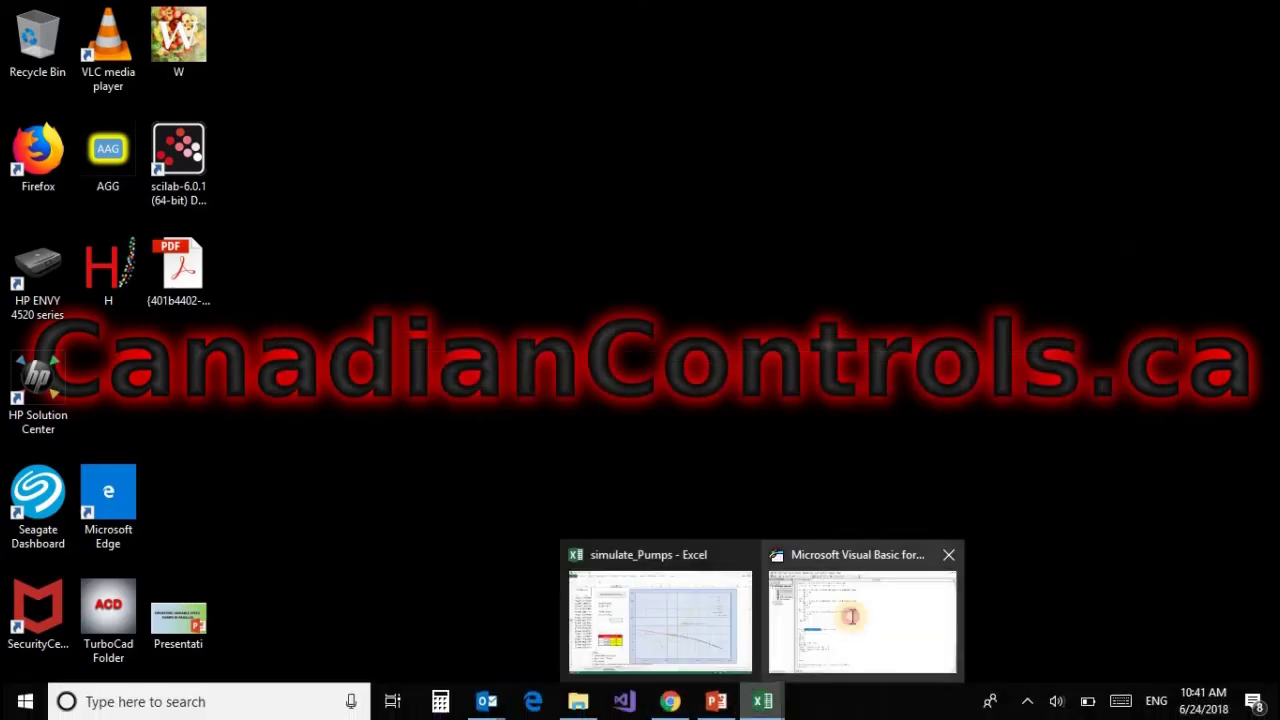
click(856, 625)
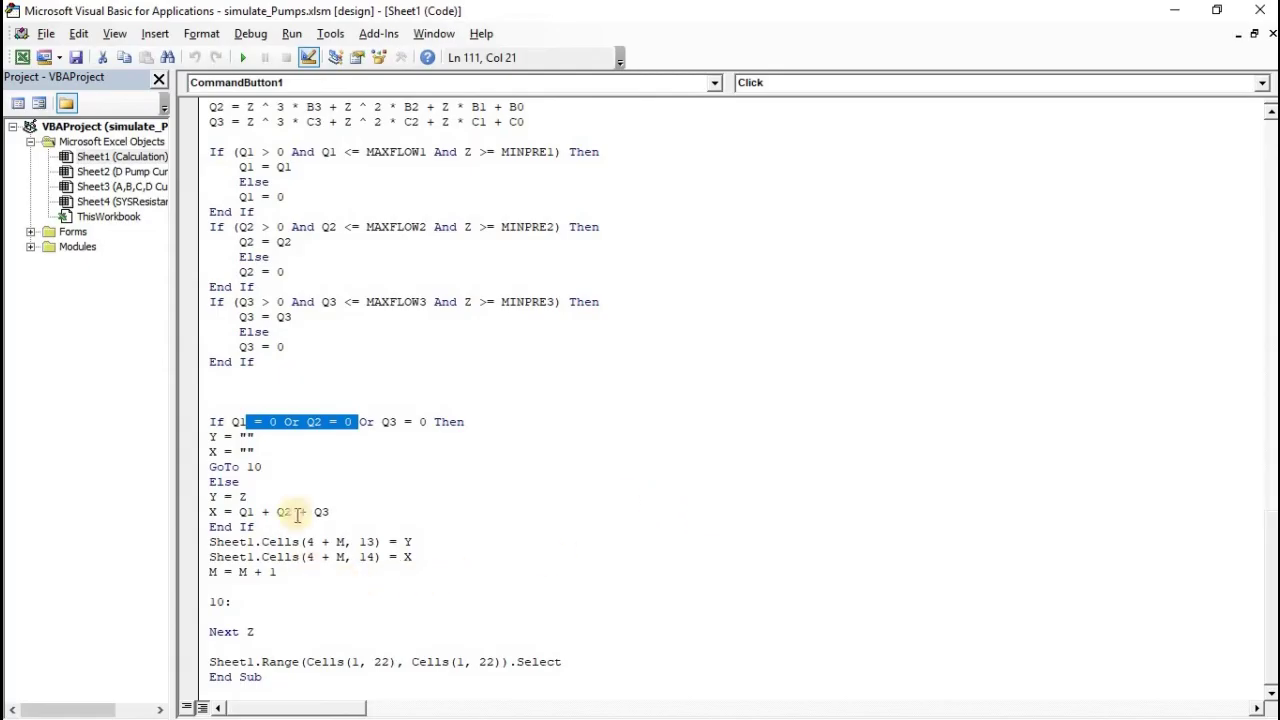
drag(210, 541, 436, 563)
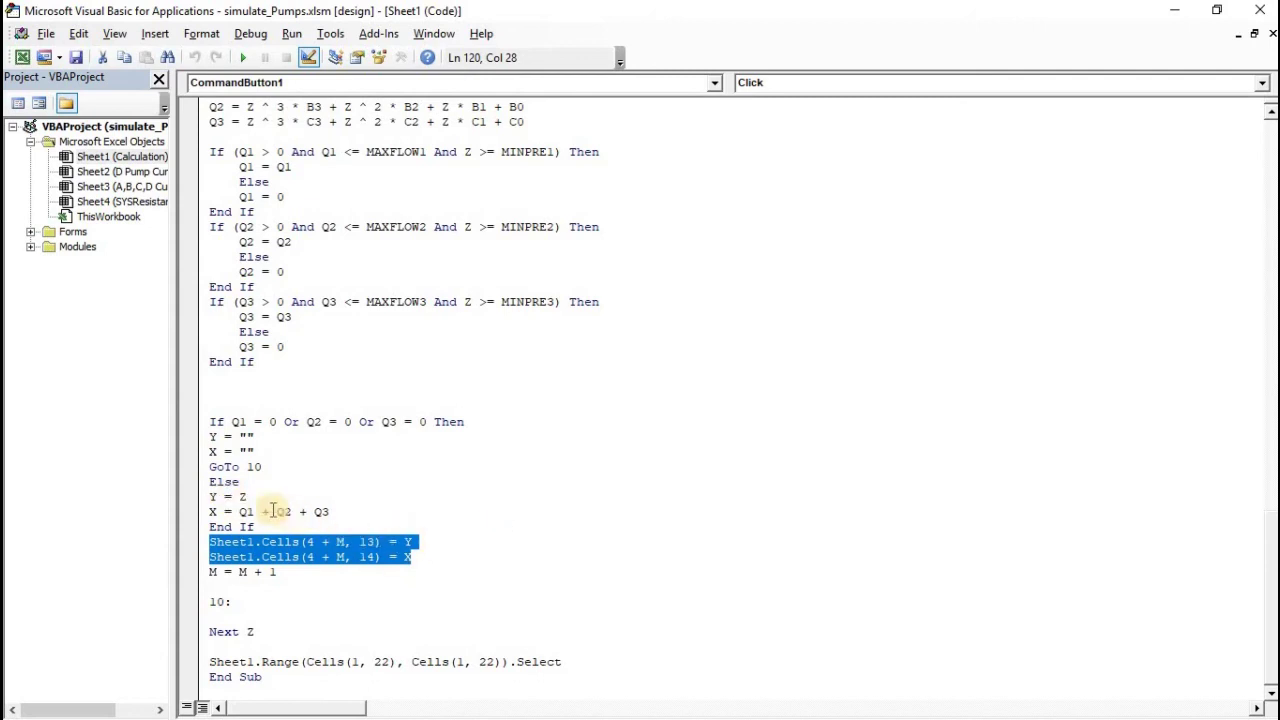
Review the Y = Z and X = Q1 + Q2 + Q3 assignments and the macro's closing Sheet1.Range Select line.
drag(250, 497, 236, 497)
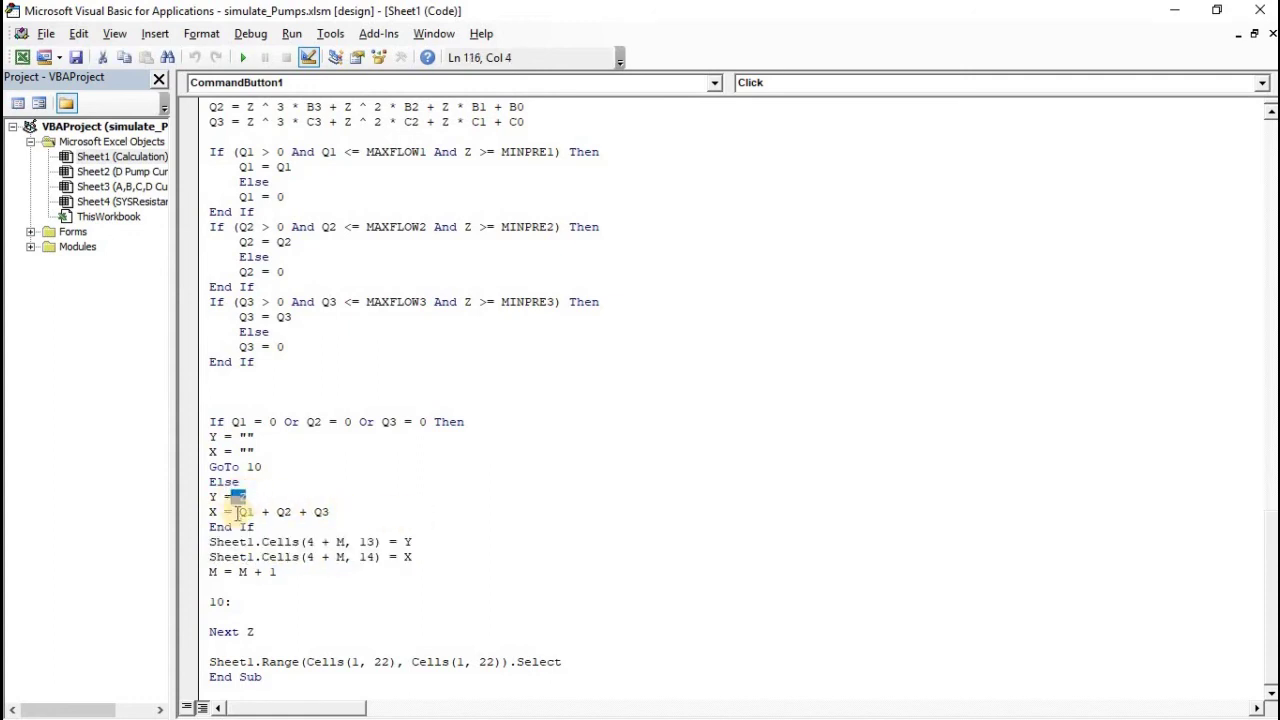
drag(233, 512, 346, 512)
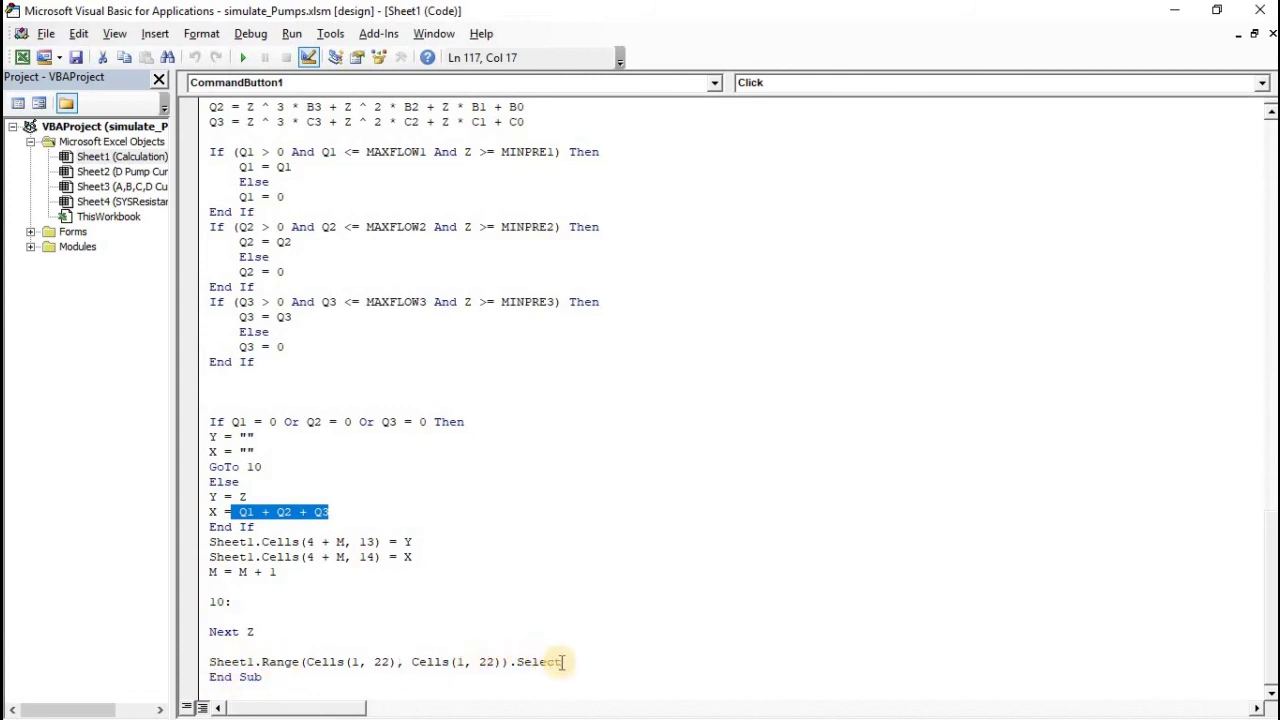
drag(560, 662, 209, 662)
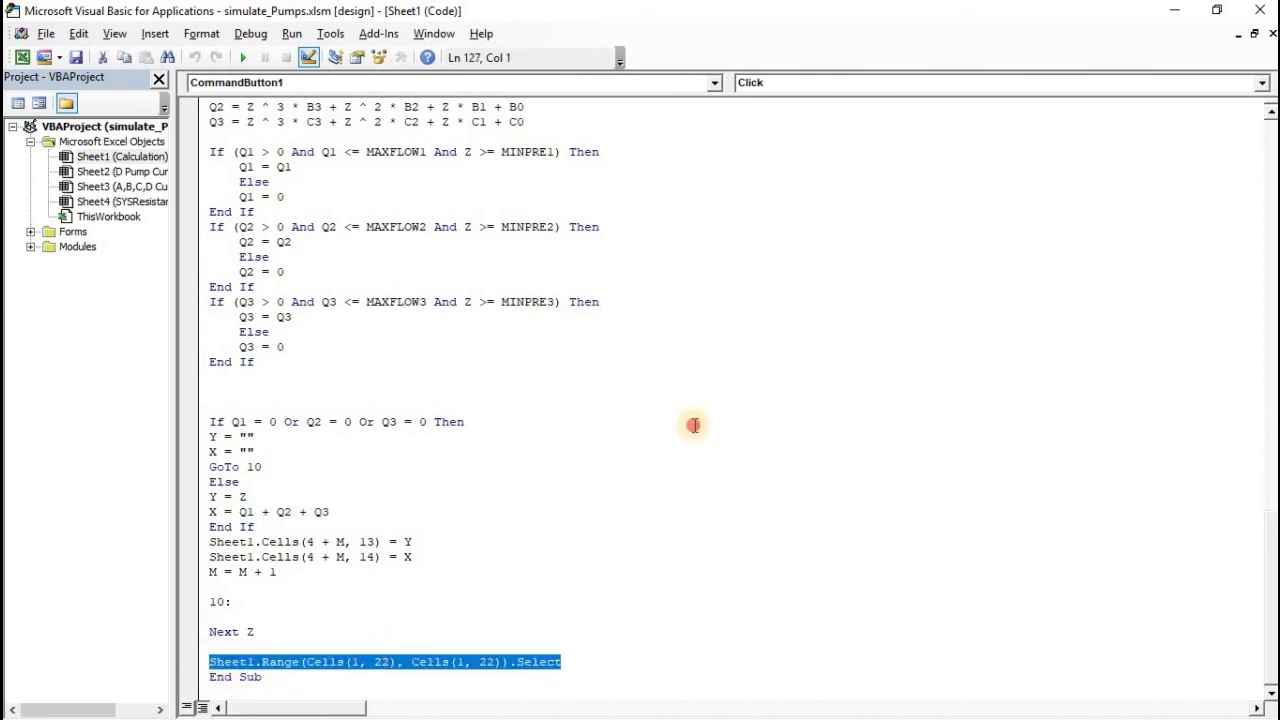
Switch back to Excel and run the Calculate Combined 1+2+3 macro on the Calculation sheet.
click(1174, 12)
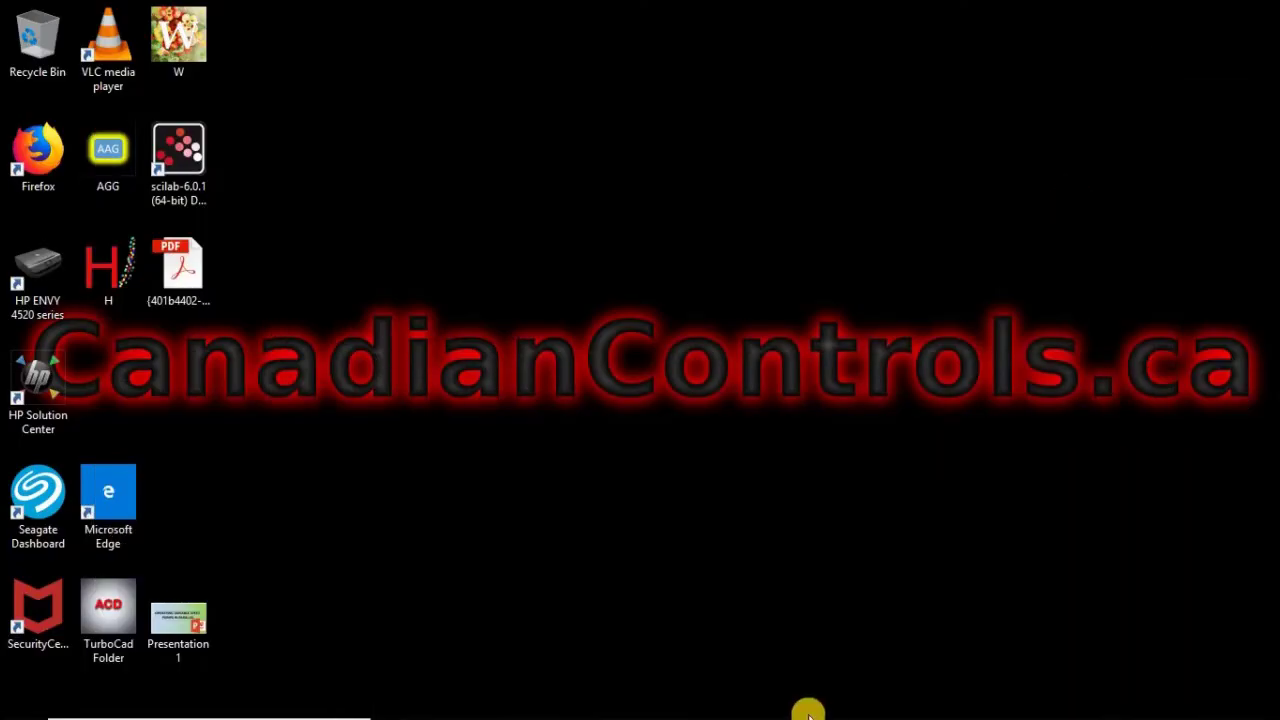
mouse_move(762, 695)
click(712, 630)
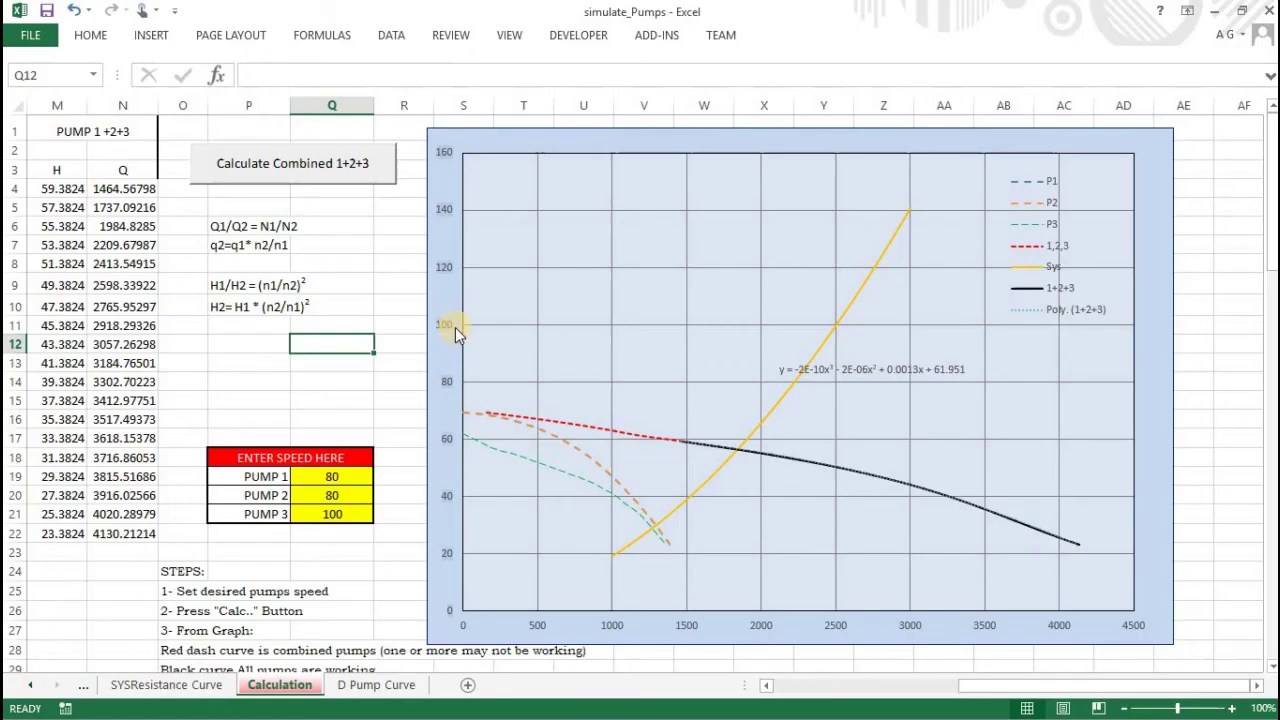
click(585, 45)
click(355, 172)
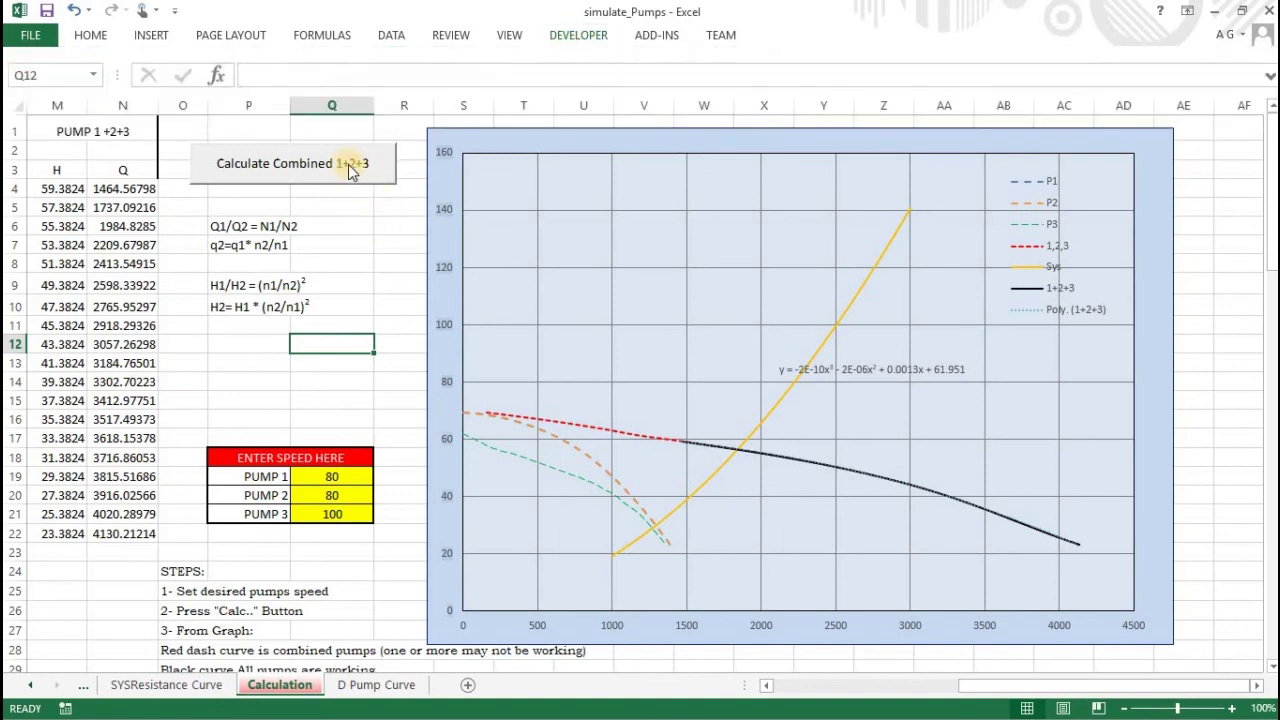
click(340, 172)
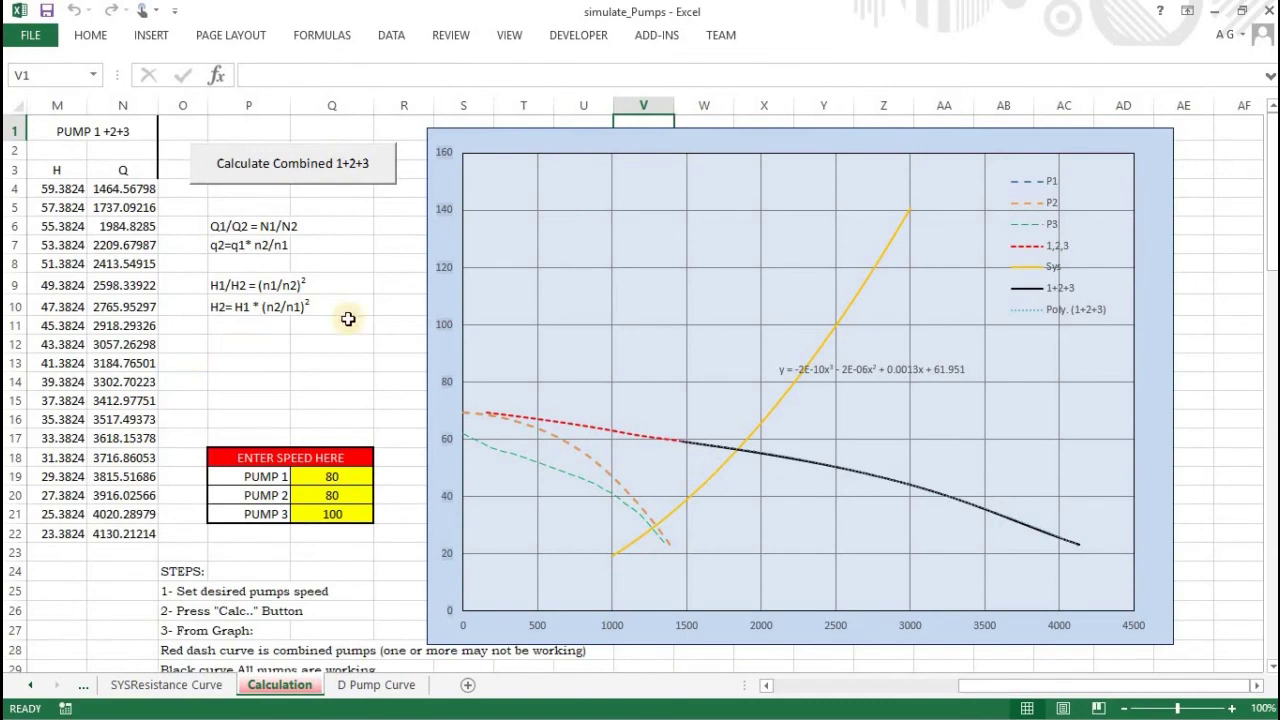
Check the pump coefficients in rows 48–53, the combined 1+2+3 table below them, and the pump chart.
scroll(714, 520, down, 11)
click(795, 686)
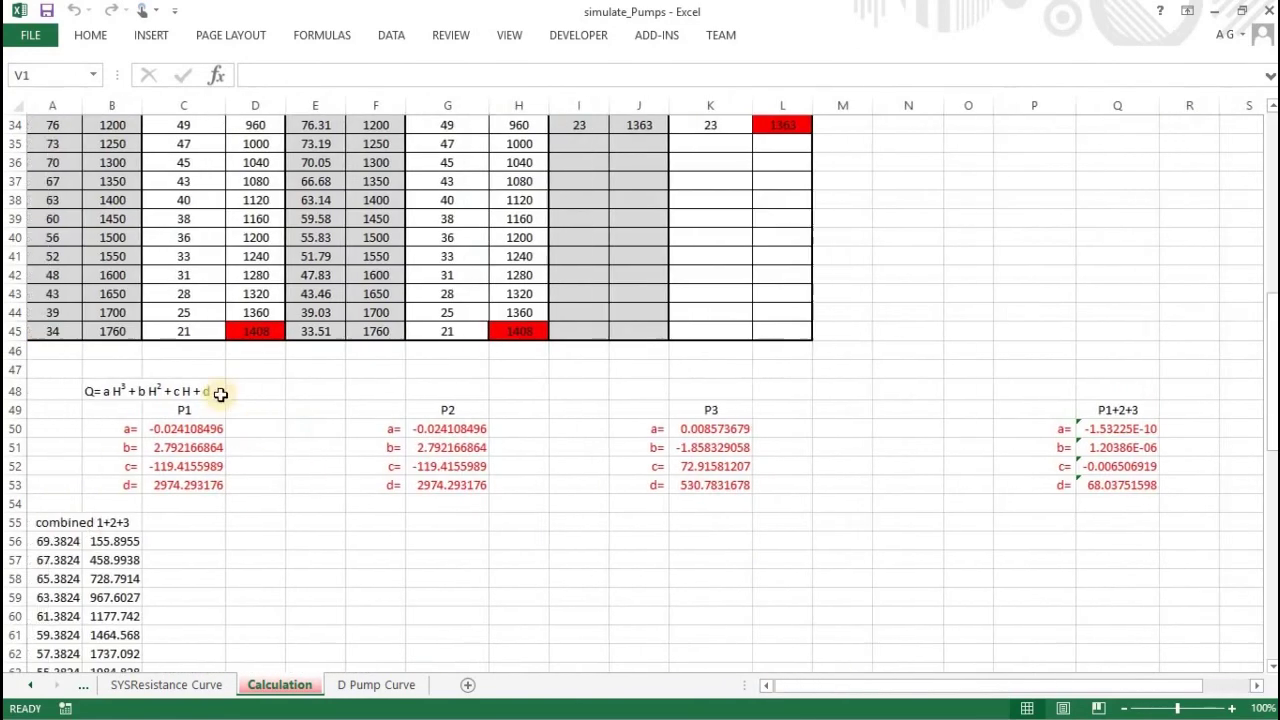
scroll(914, 317, up, 11)
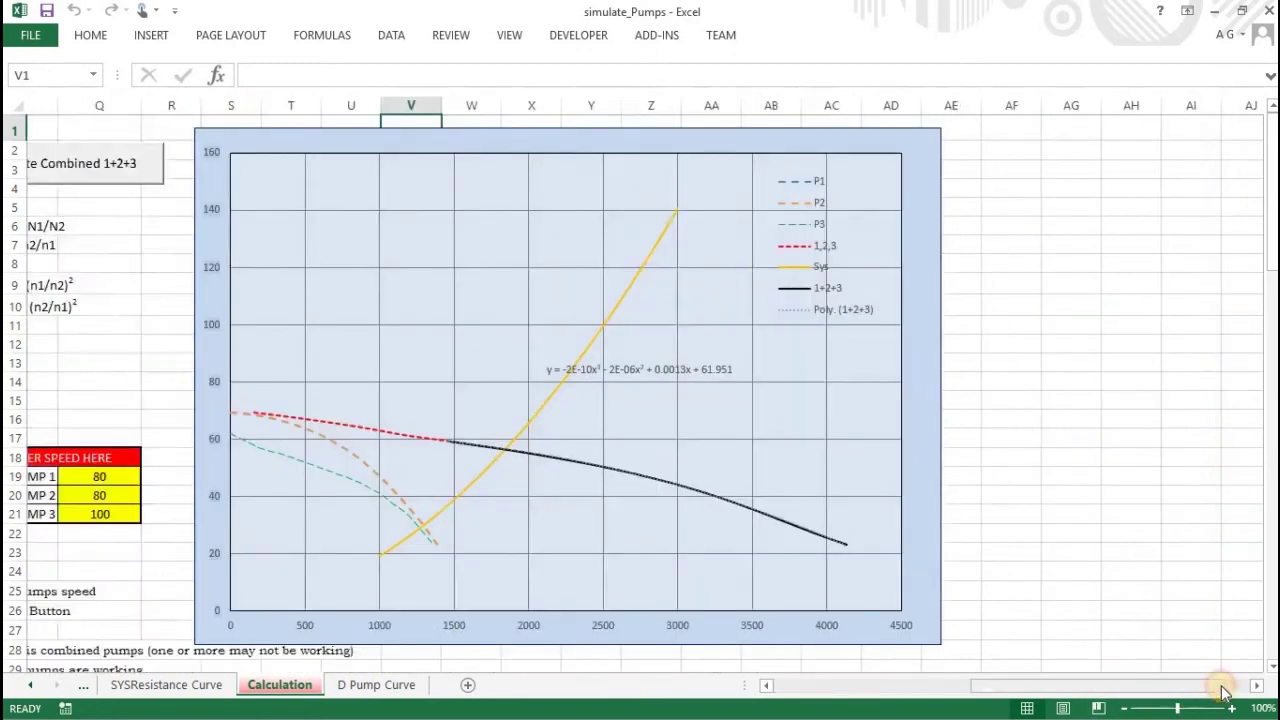
Set the Pump 1 speed to 95, run the Calculate Combined 1+2+3 macro, and check the working point on the system curve.
click(1223, 686)
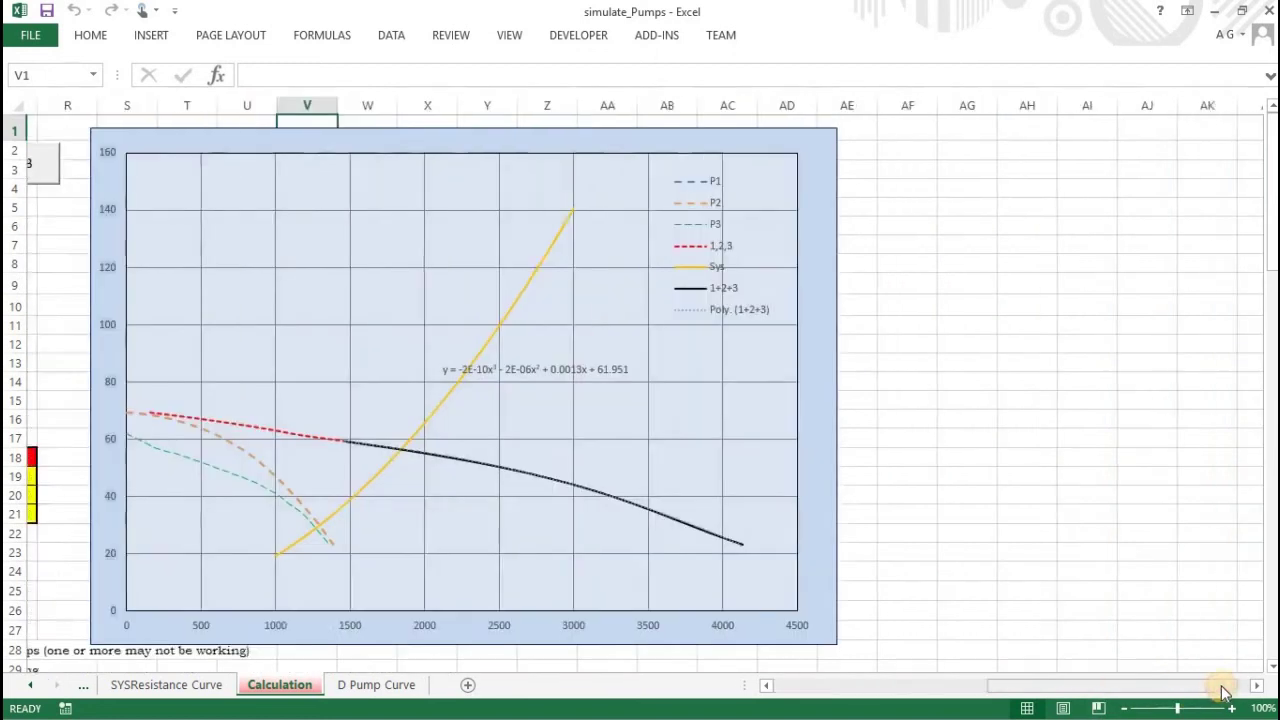
click(765, 686)
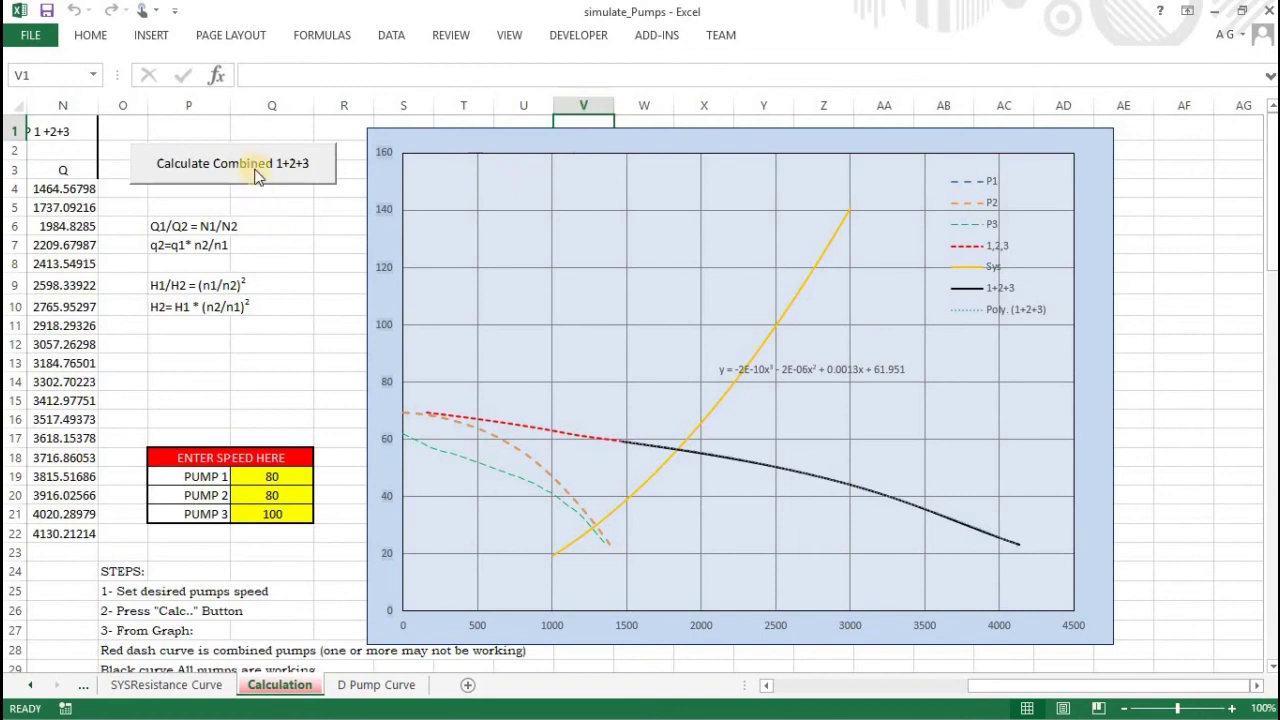
click(278, 477)
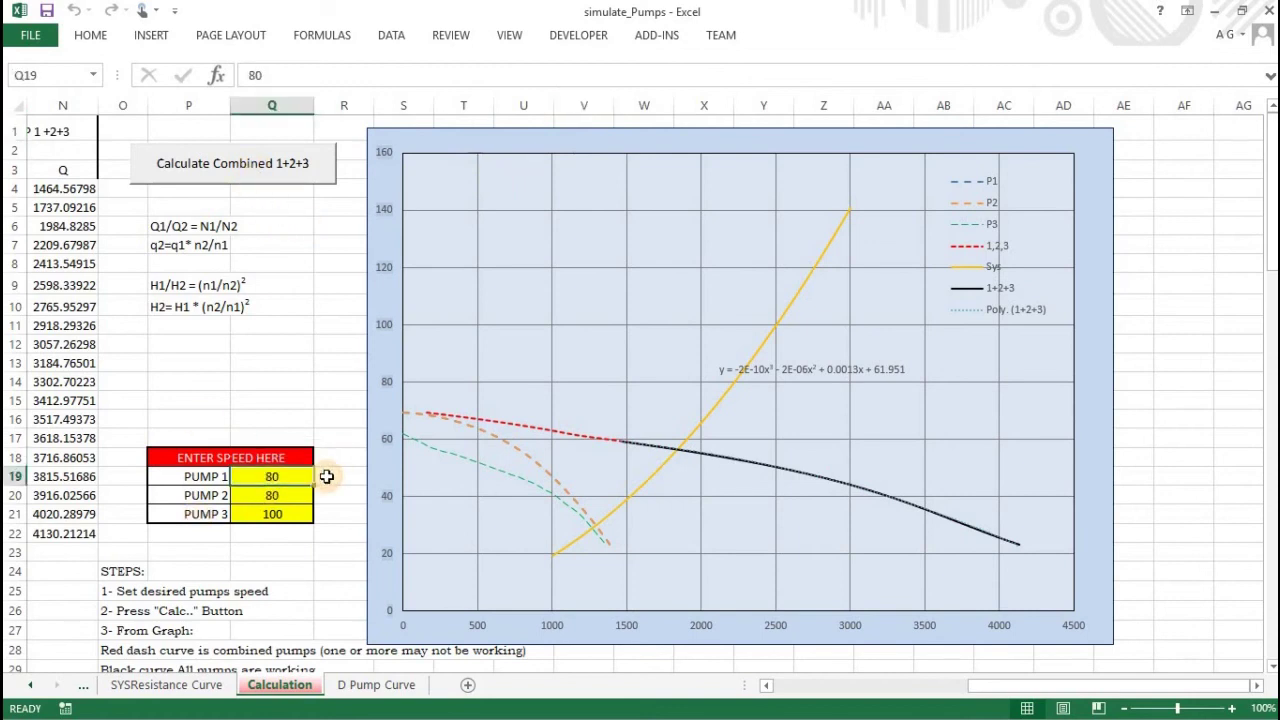
text(9)
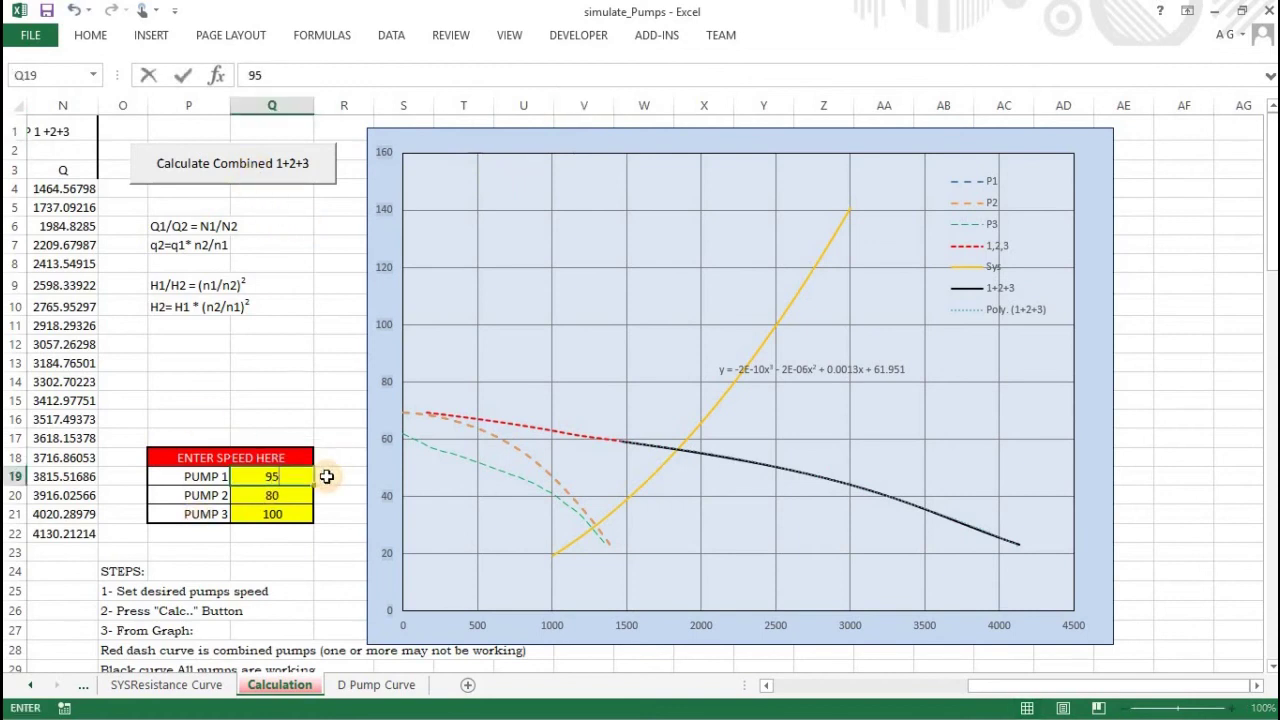
text(5)
key(Return)
click(226, 156)
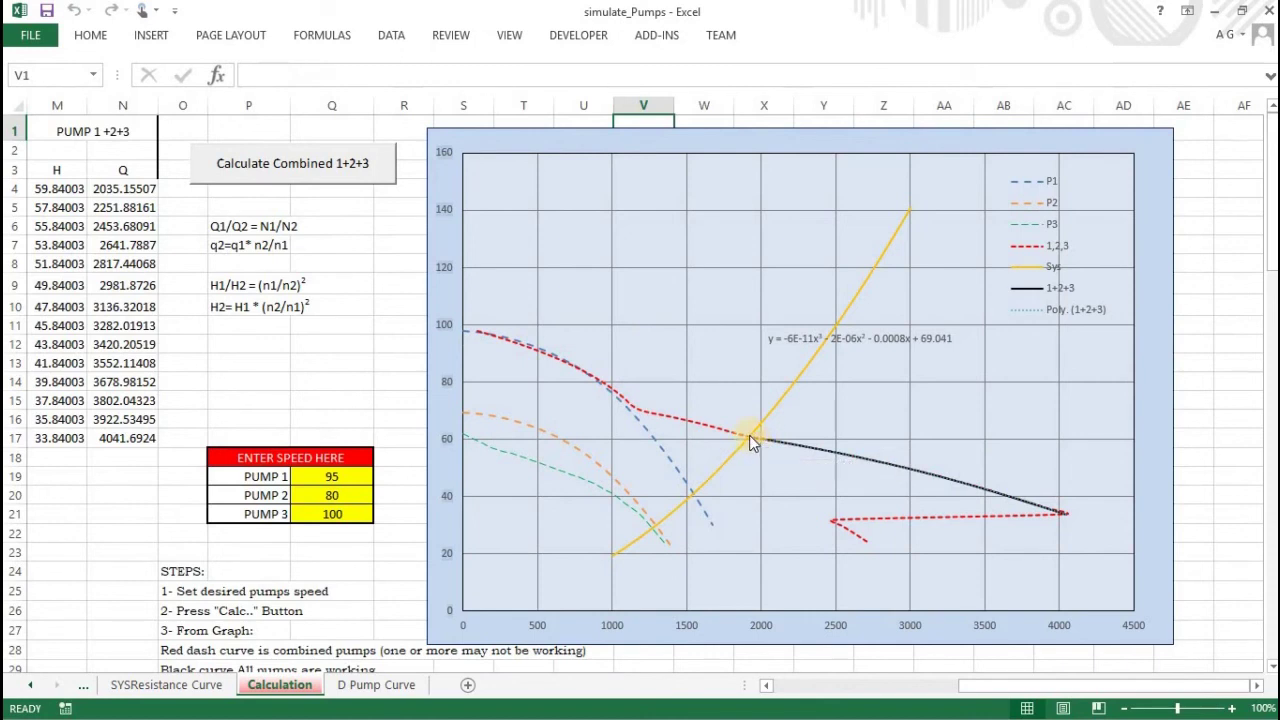
mouse_move(750, 437)
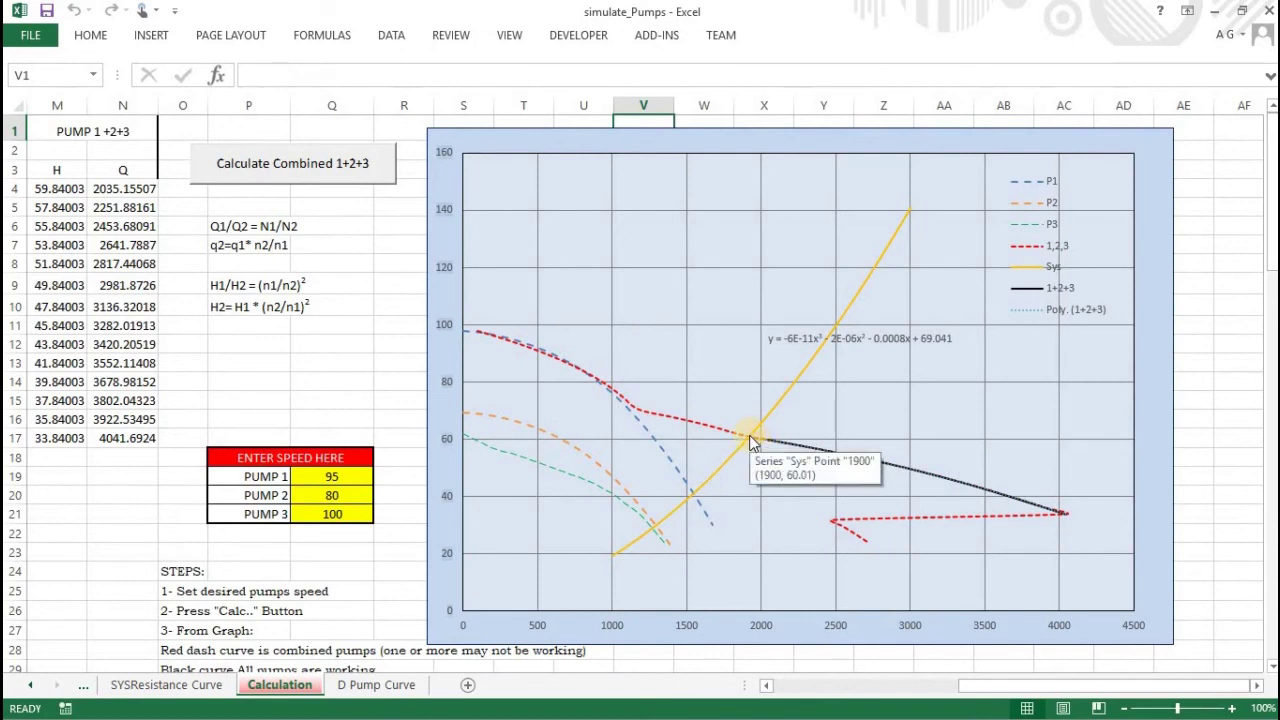
Set the Pump 1 speed back to 80 and recalculate the combined 1+2+3 curves.
click(343, 480)
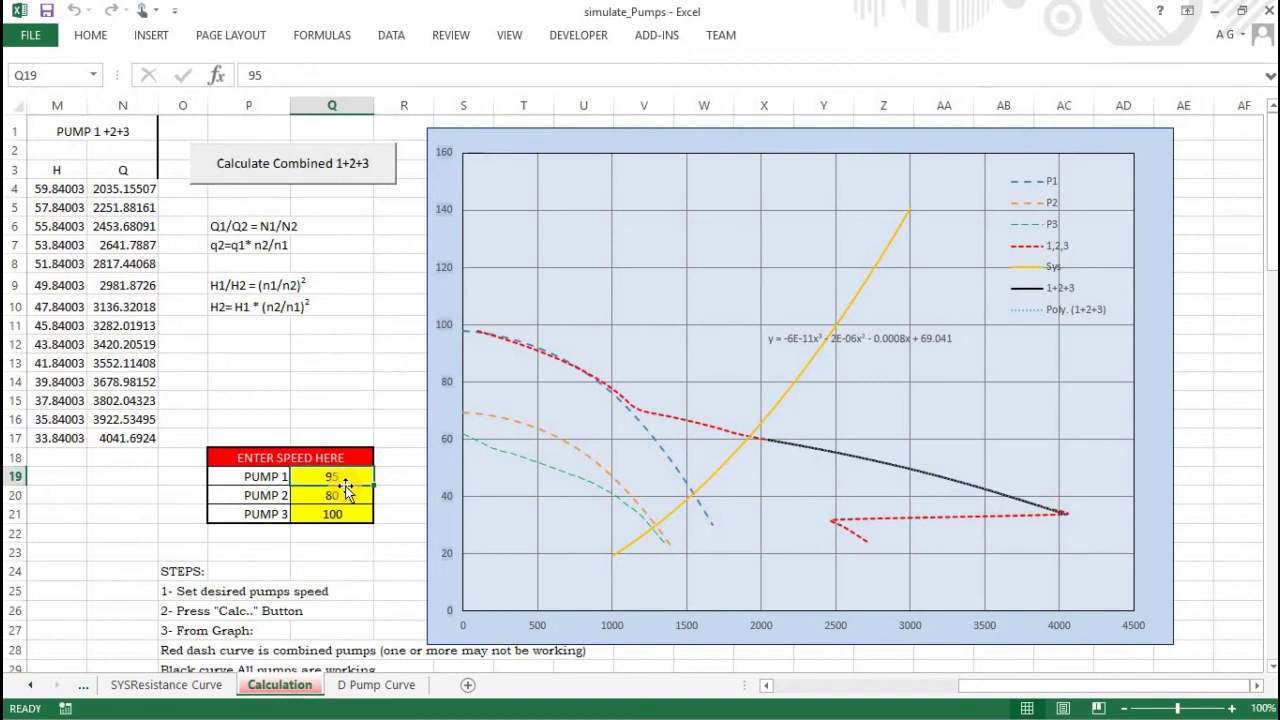
text(80)
key(Return)
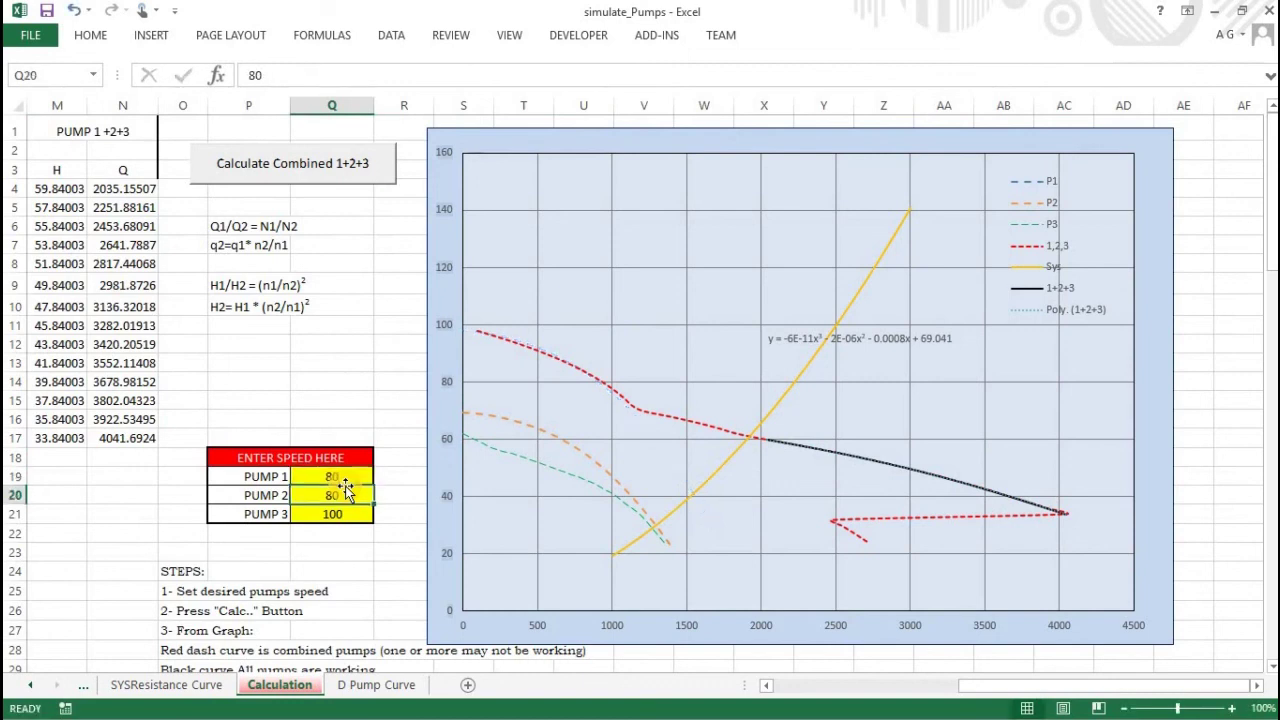
click(300, 163)
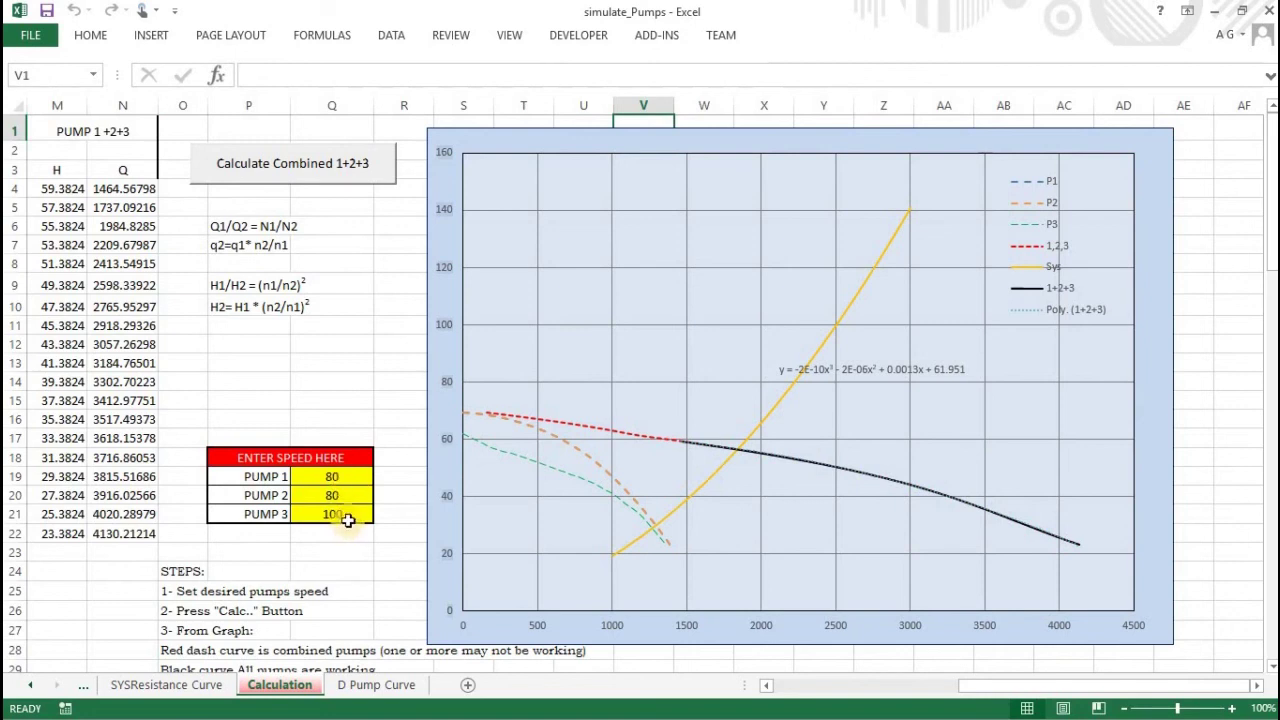
Set the Pump 3 speed to 80, recalculate the combined curves, and check where they cross the system curve.
click(347, 518)
text(80)
key(Return)
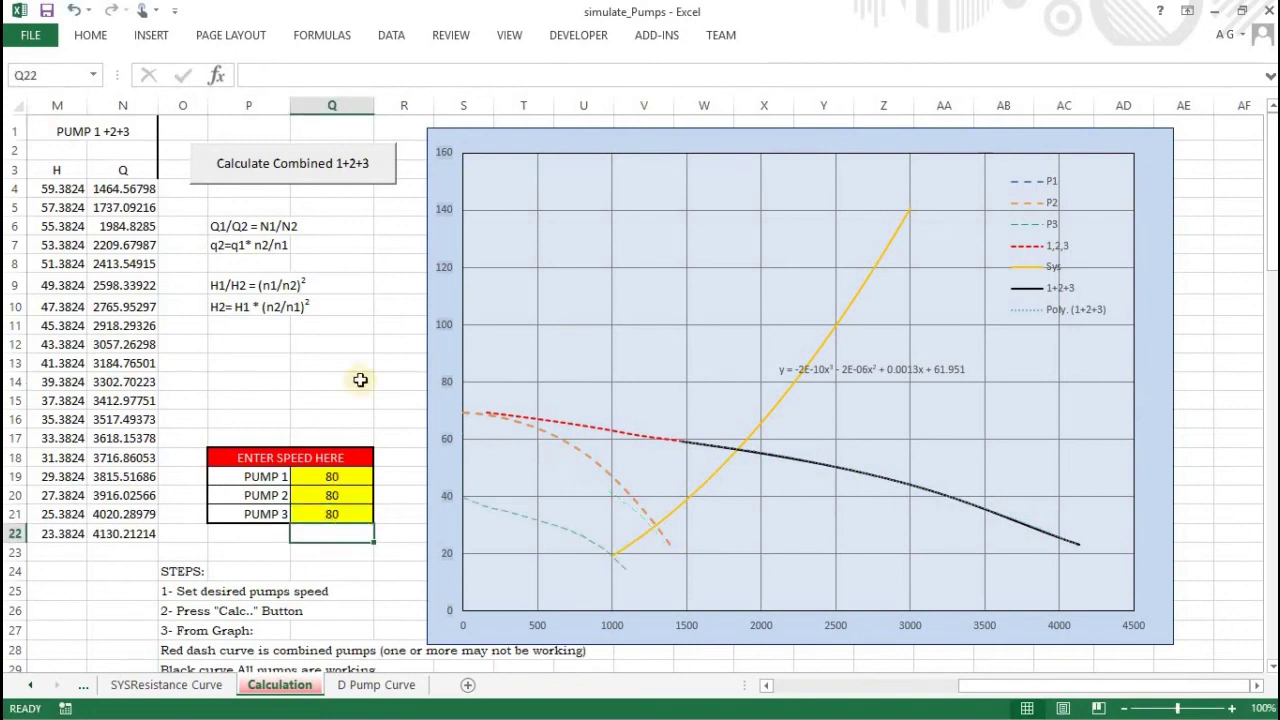
click(335, 163)
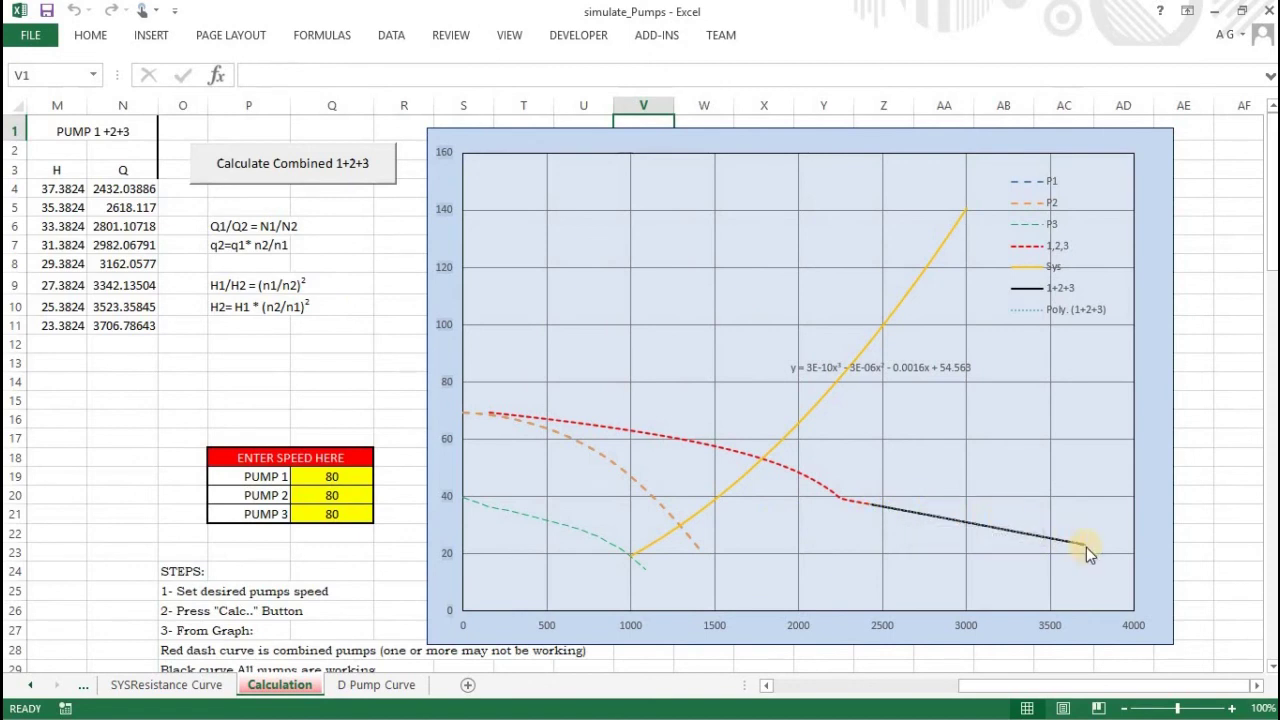
mouse_move(764, 463)
click(343, 476)
click(335, 502)
click(334, 516)
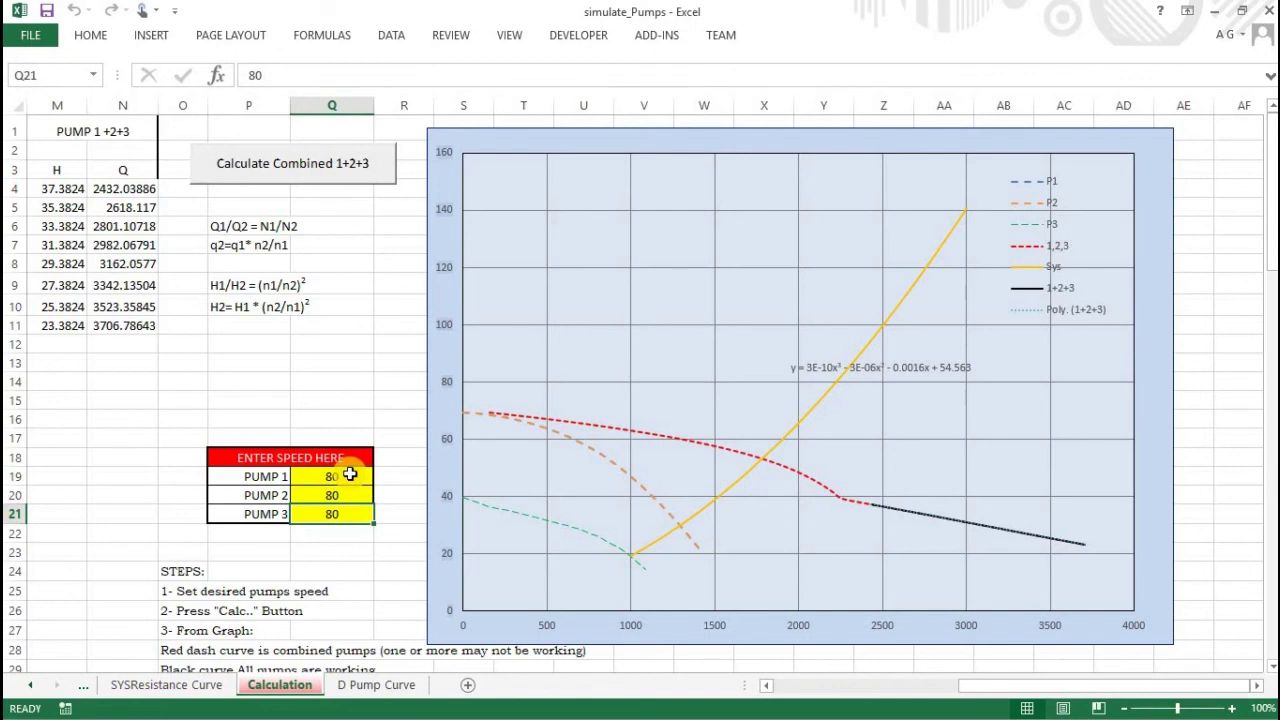
click(354, 424)
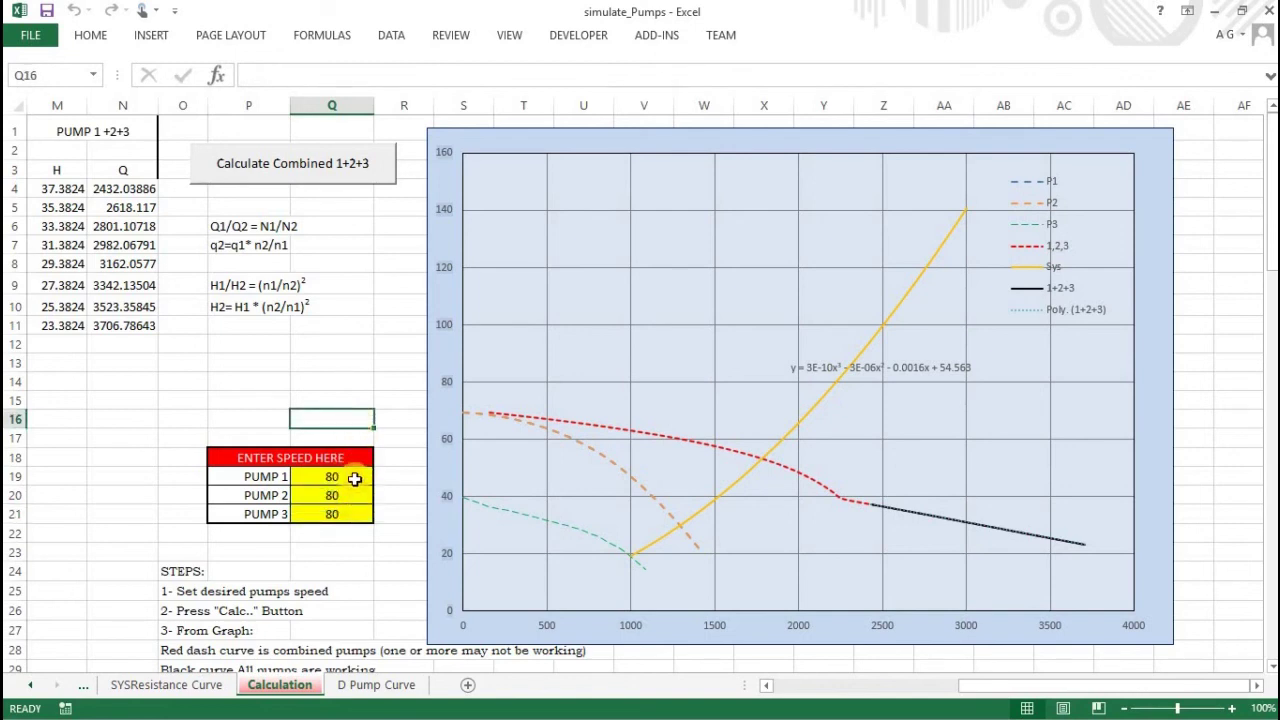
drag(354, 479, 354, 493)
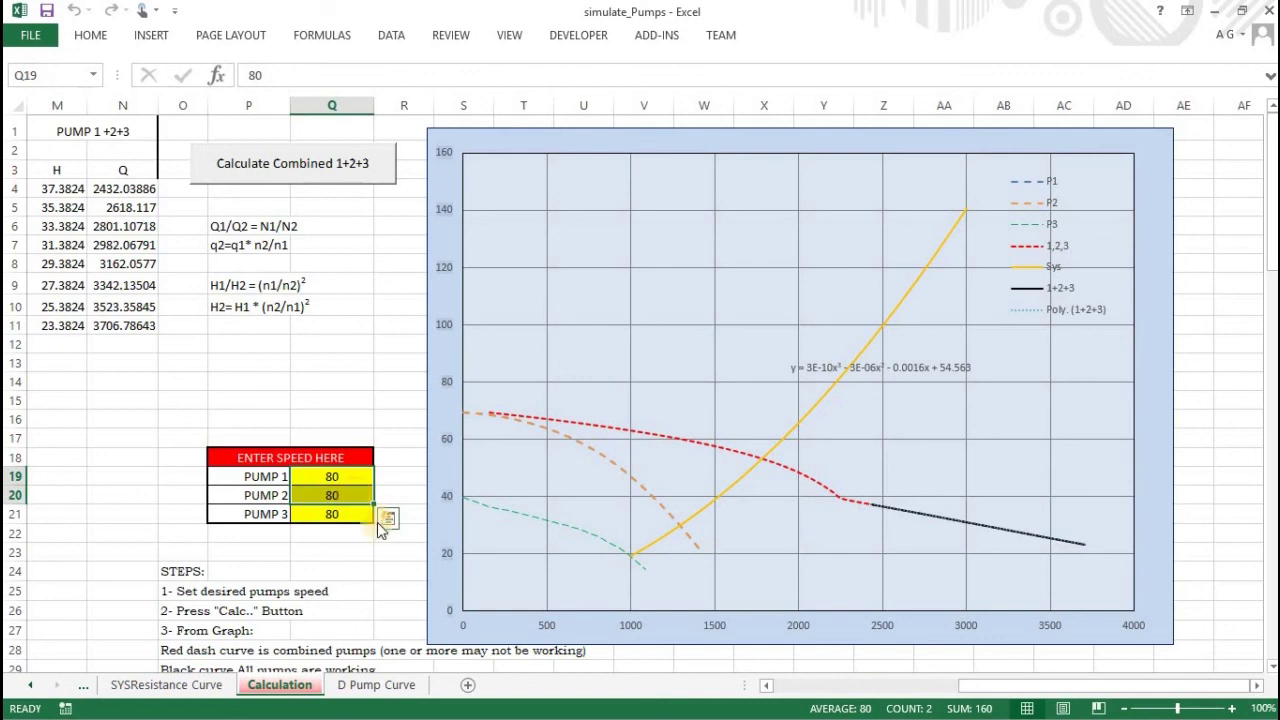
click(398, 552)
drag(349, 513, 386, 514)
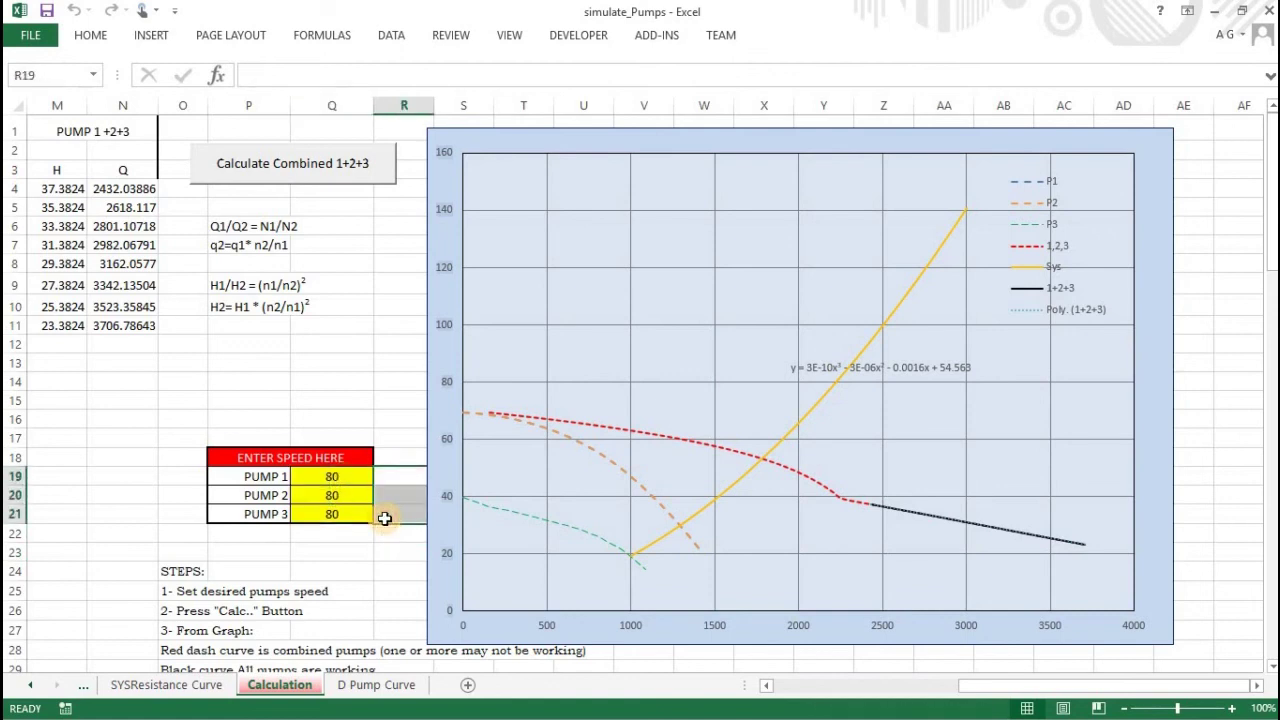
Set the Pump 3 speed to 100 and rerun the Calculate Combined 1+2+3 macro.
click(336, 514)
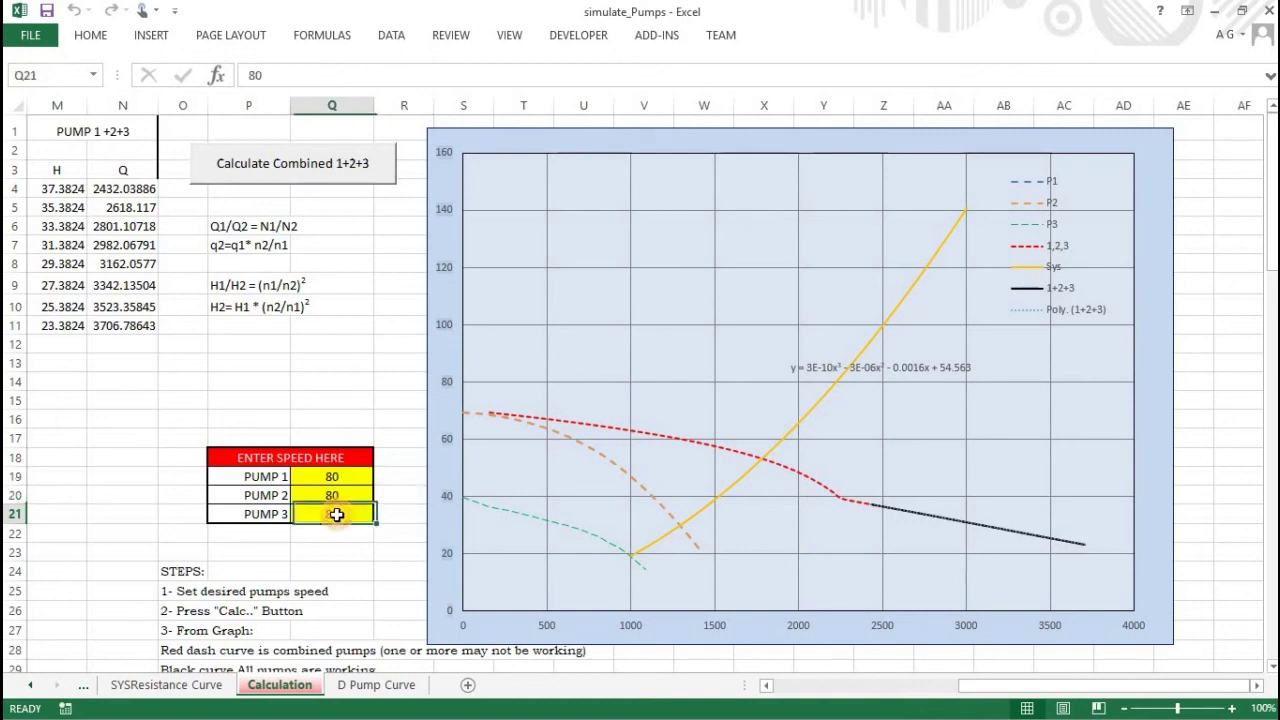
text(1)
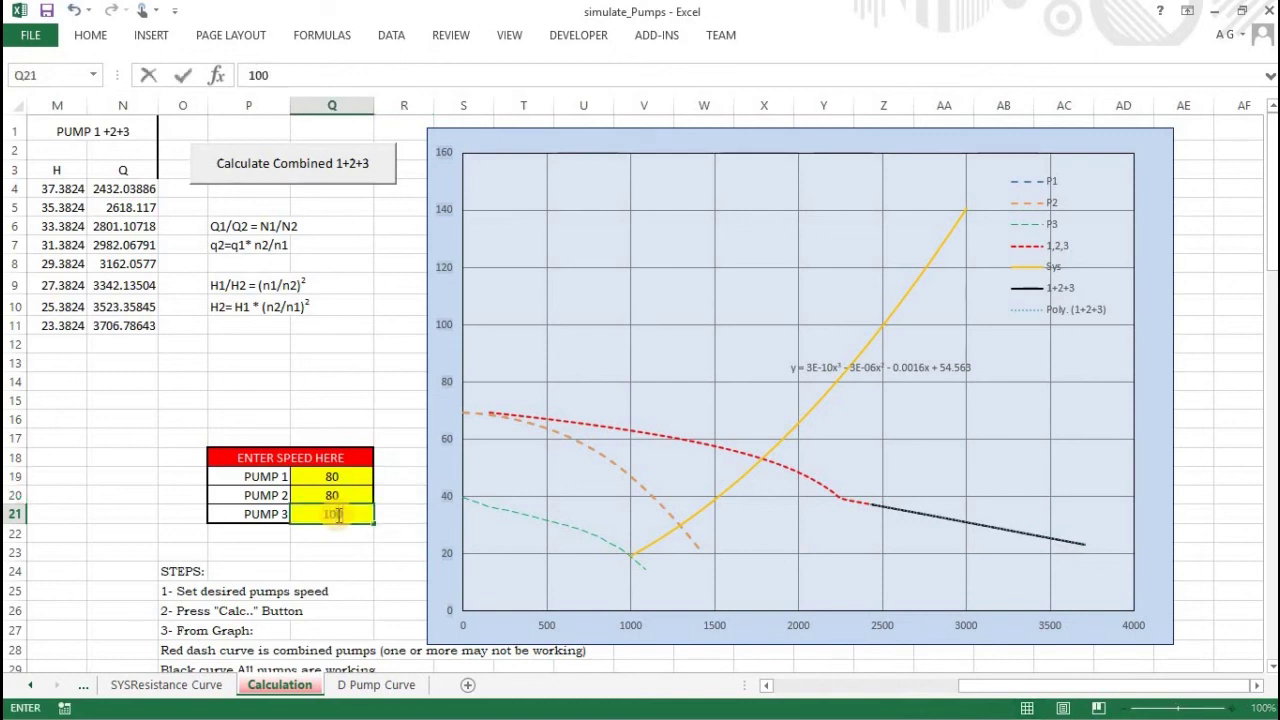
text(00)
key(Return)
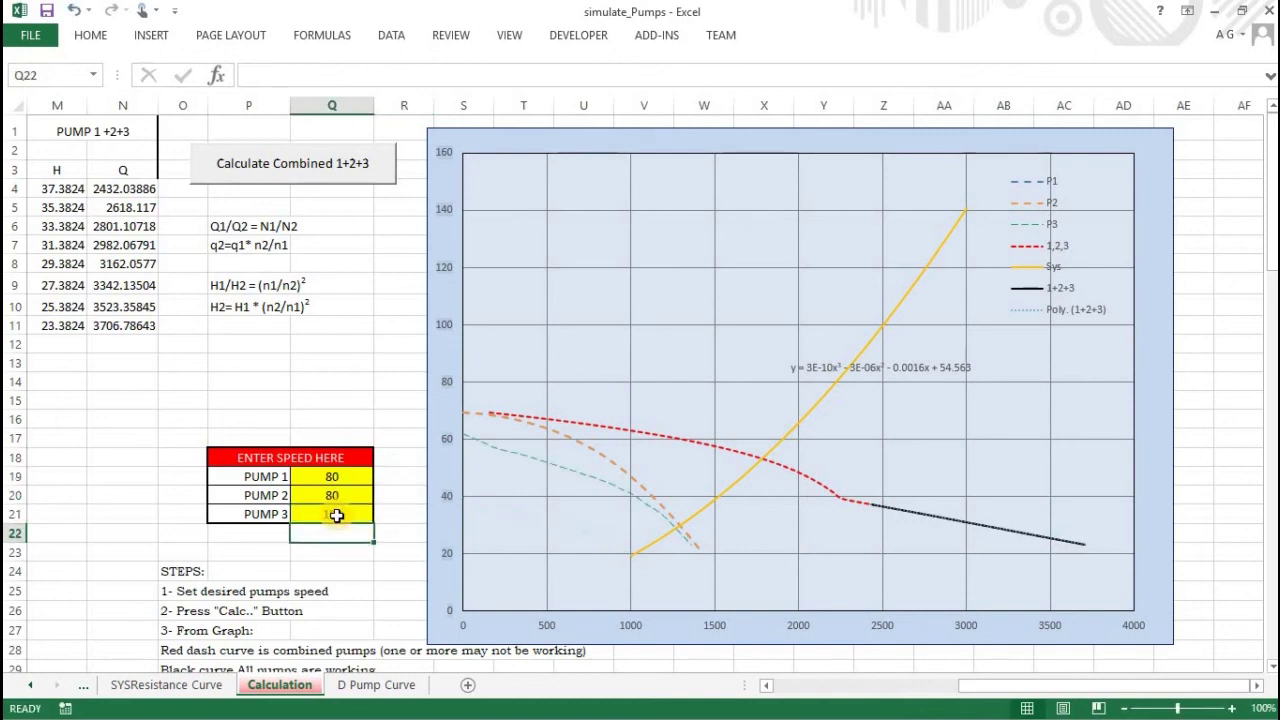
click(340, 165)
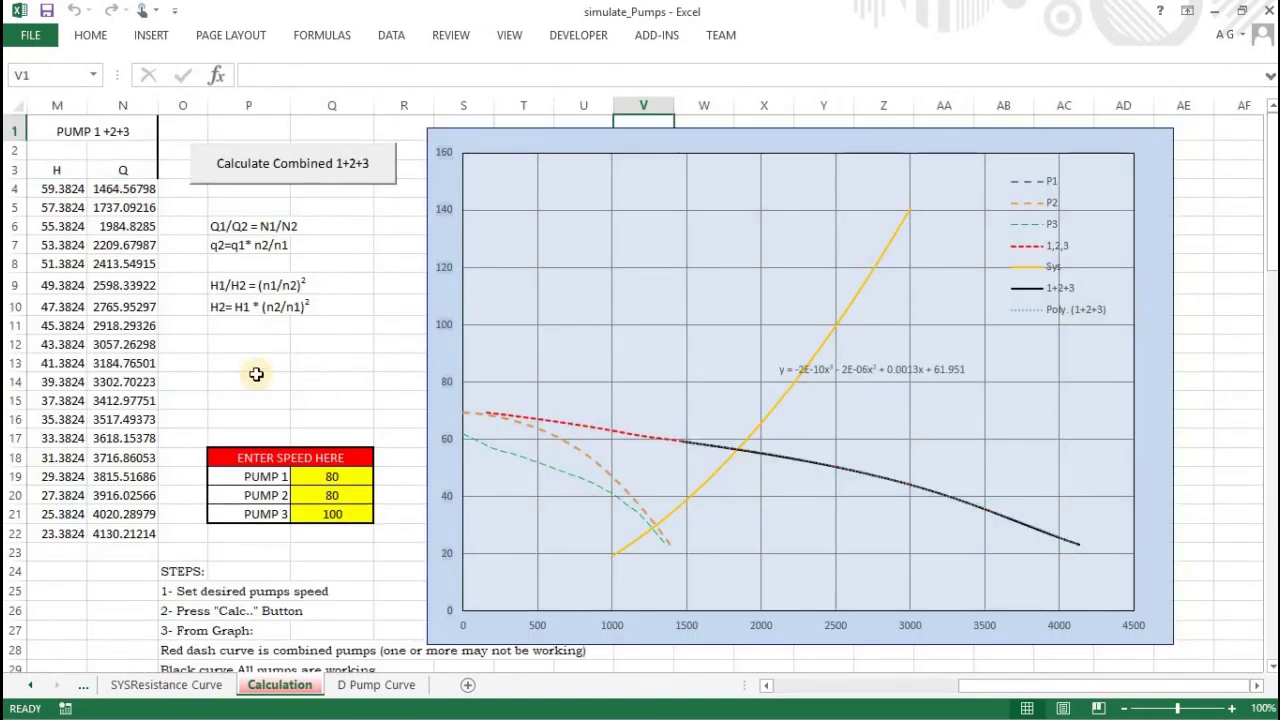